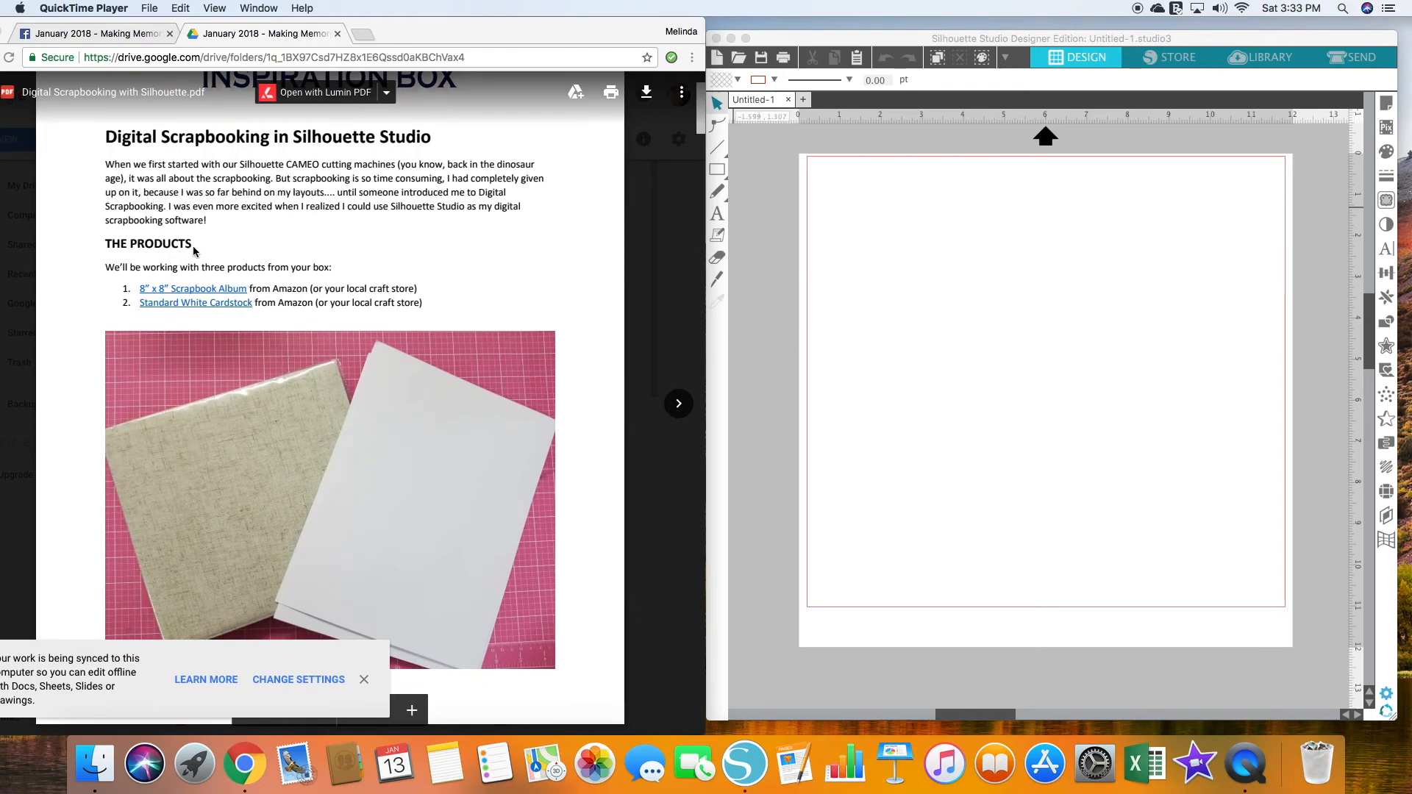
# Read the Digital Scrapbooking tutorial PDF from the products list through the page settings instructions.
pyautogui.click(144, 294)
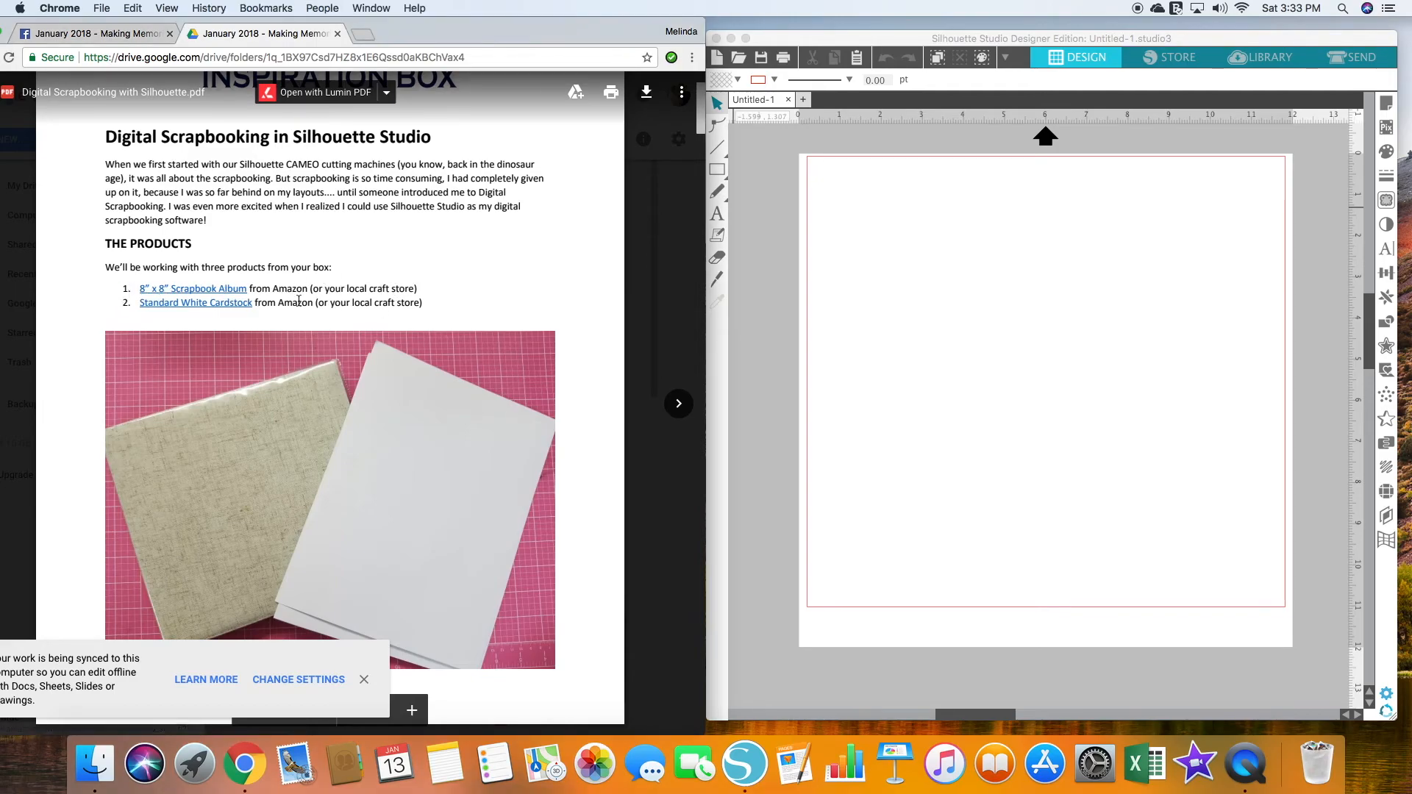
pyautogui.scroll(-3, 302, 289)
pyautogui.scroll(-10, 301, 289)
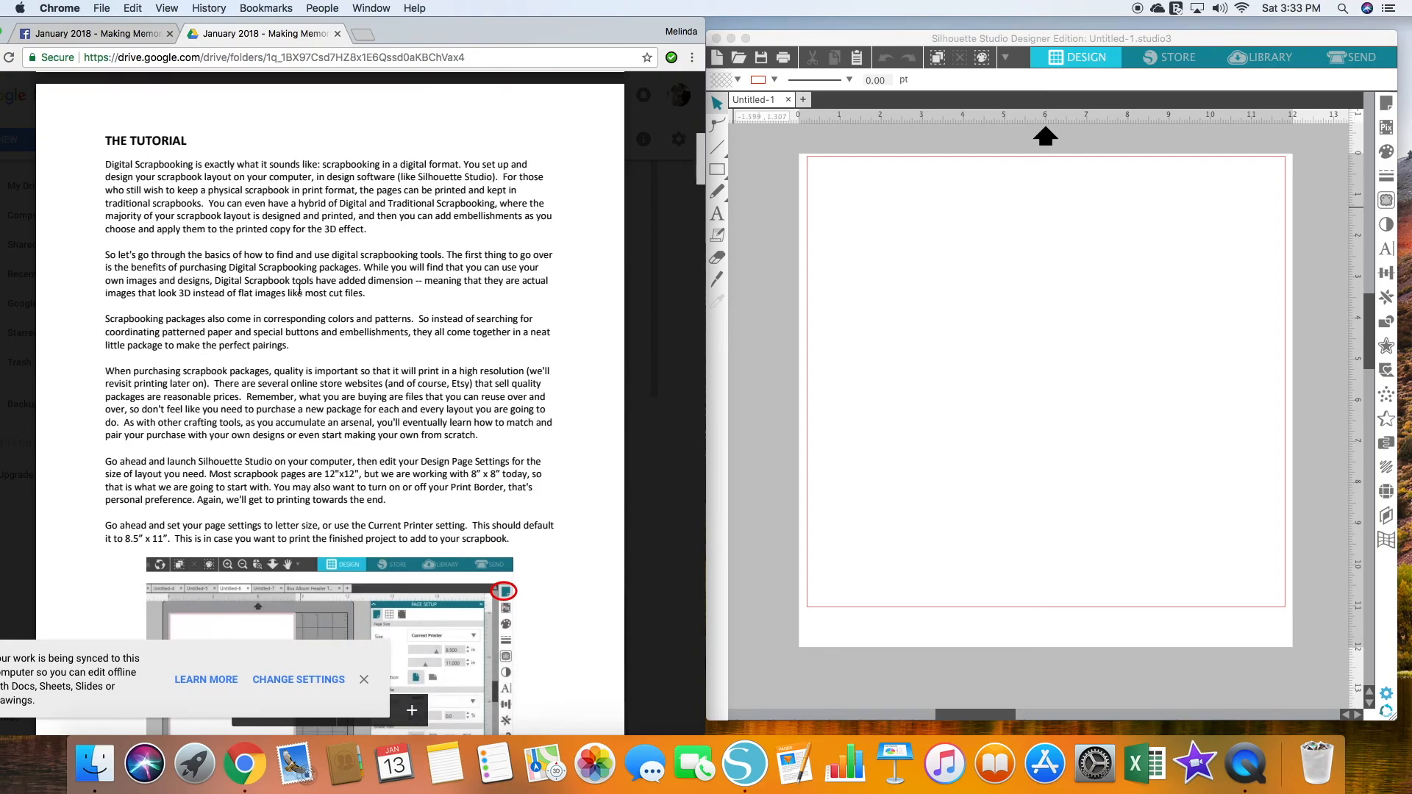
pyautogui.scroll(-1, 299, 289)
pyautogui.moveTo(324, 118); pyautogui.dragTo(398, 142)
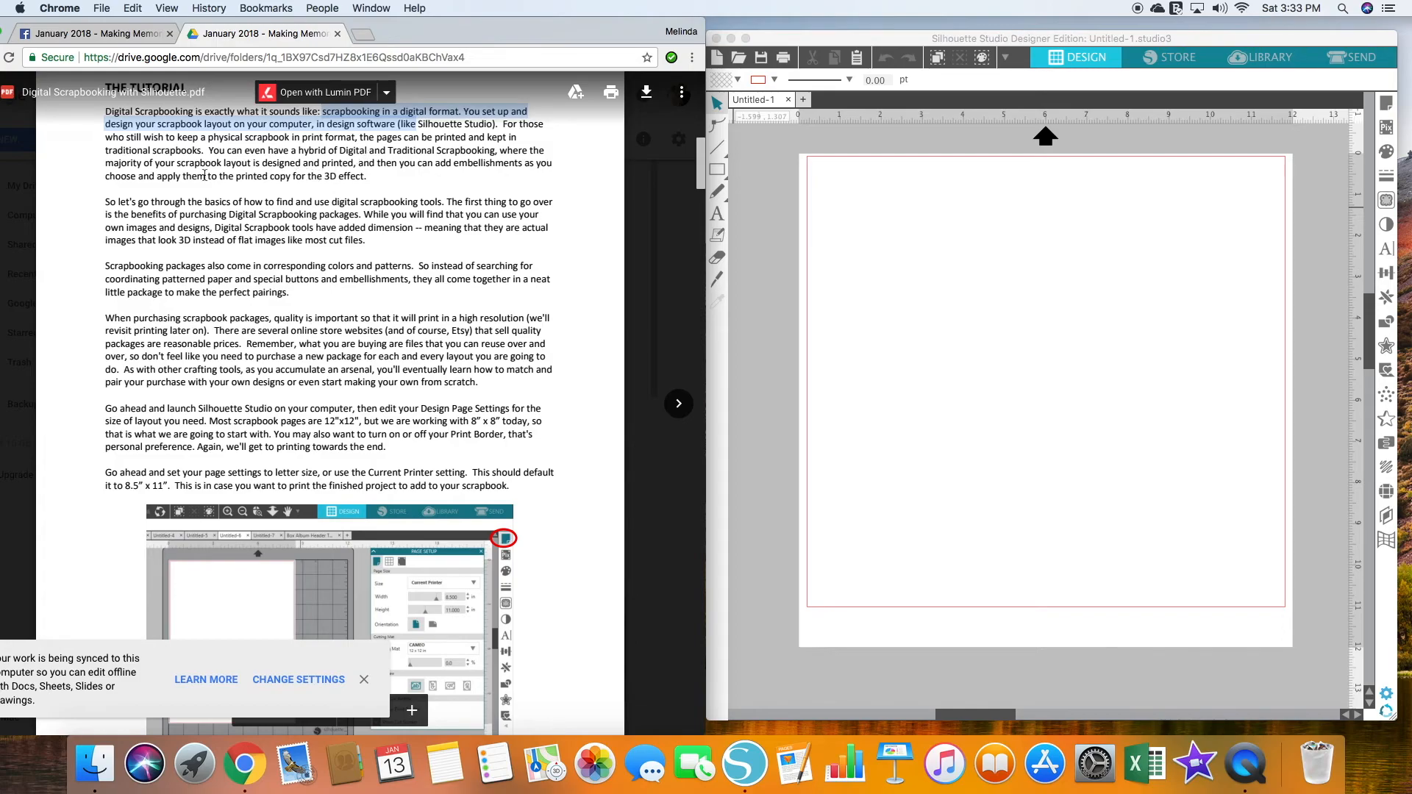
pyautogui.click(324, 296)
pyautogui.scroll(-3, 323, 293)
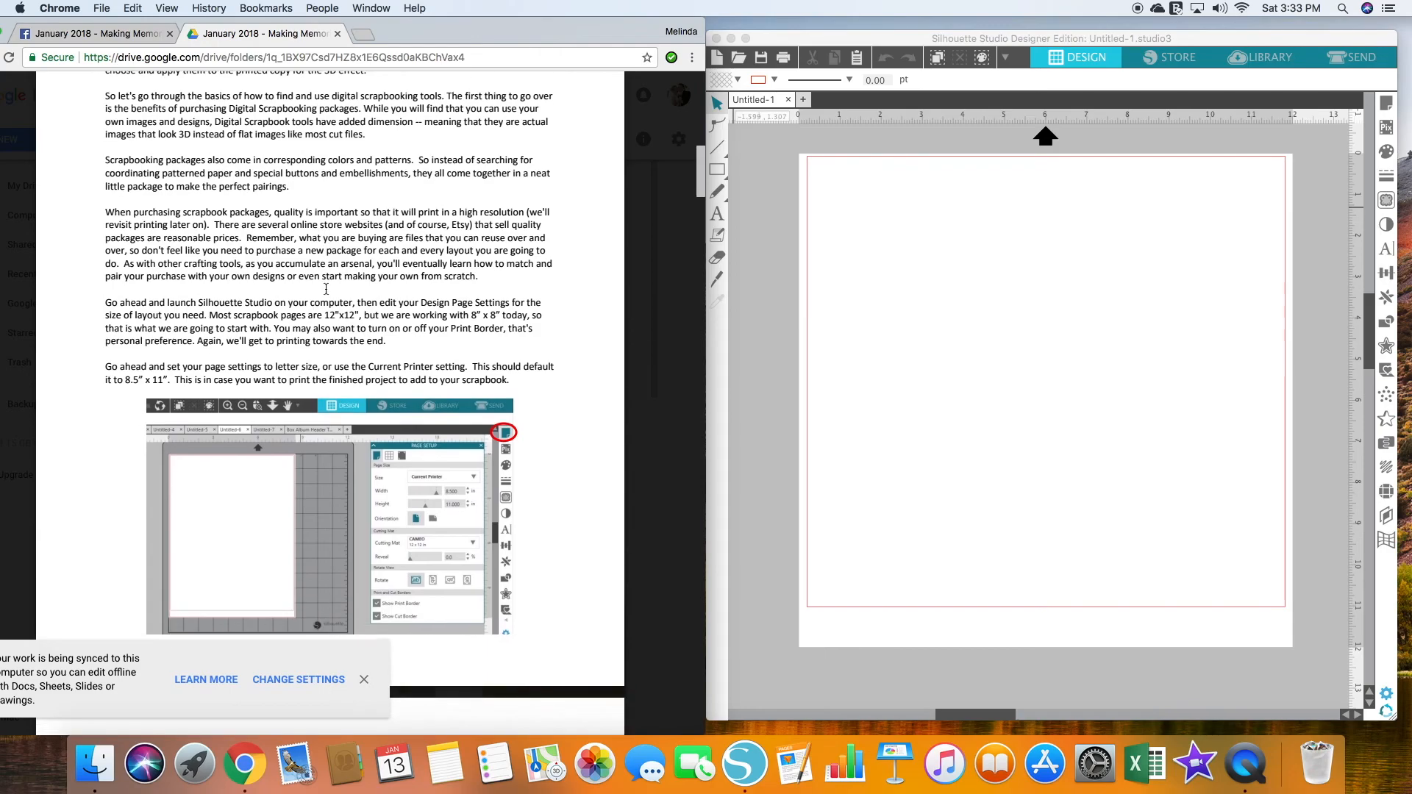
pyautogui.moveTo(110, 211); pyautogui.dragTo(238, 224)
pyautogui.click(206, 233)
pyautogui.scroll(-2, 253, 239)
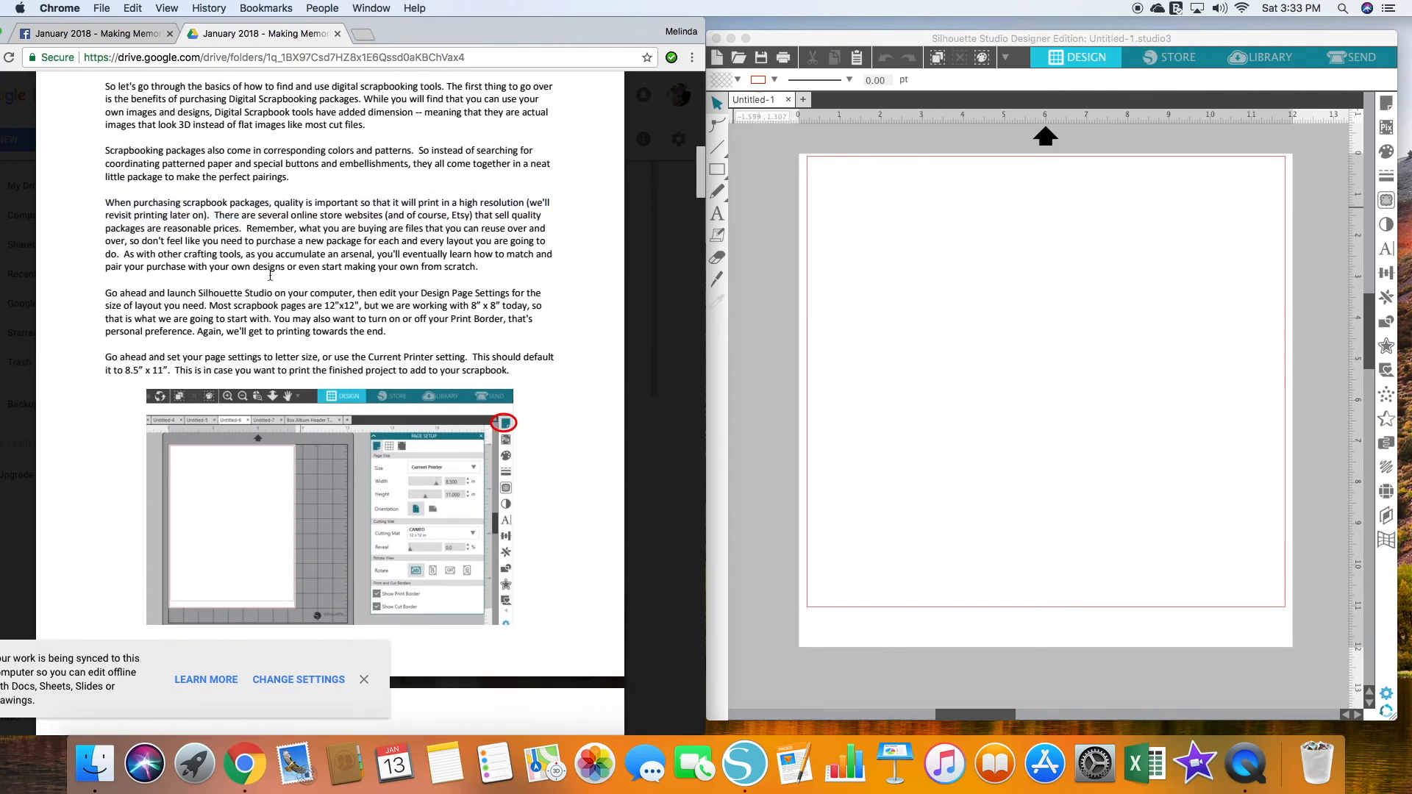
pyautogui.moveTo(110, 222); pyautogui.dragTo(350, 222)
pyautogui.click(441, 230)
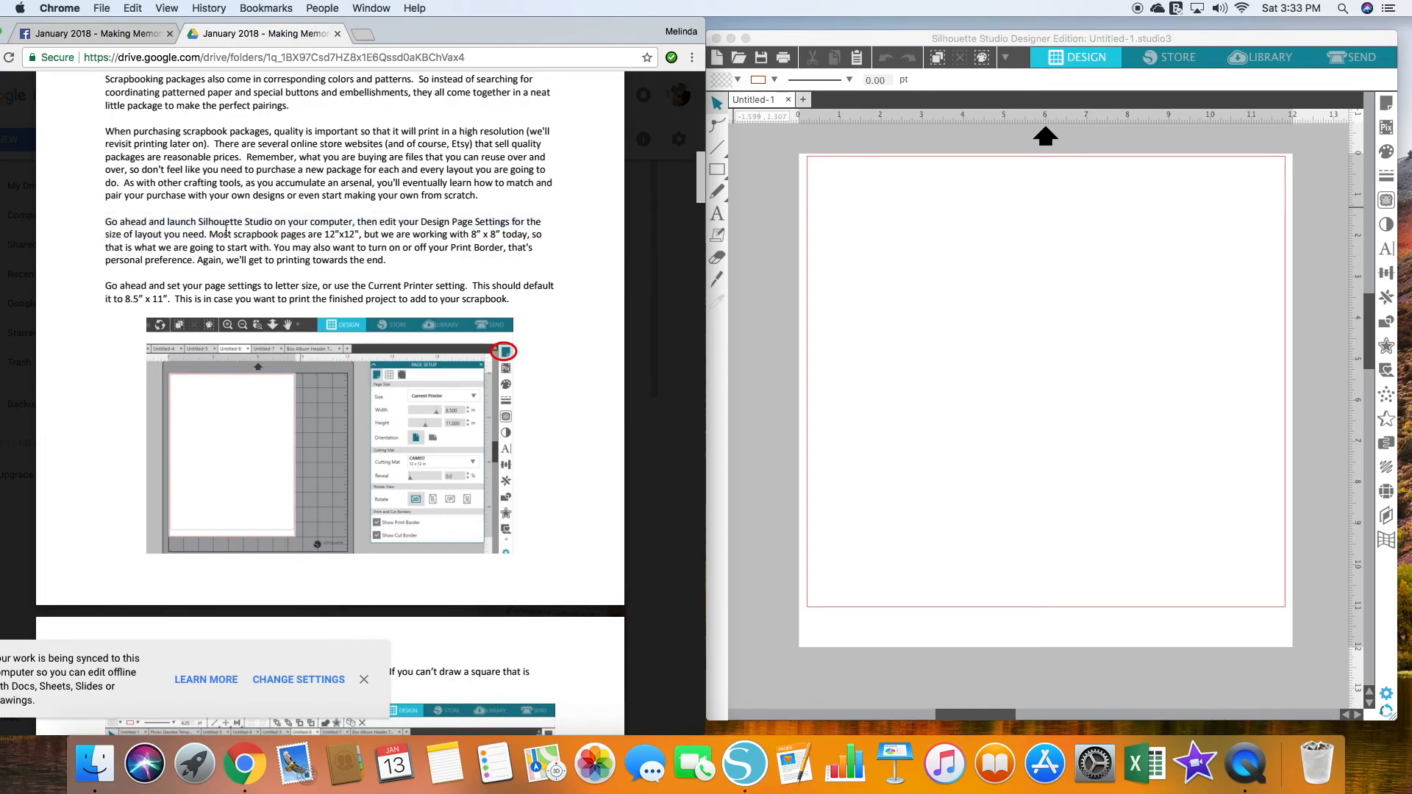
pyautogui.moveTo(183, 234); pyautogui.dragTo(446, 234)
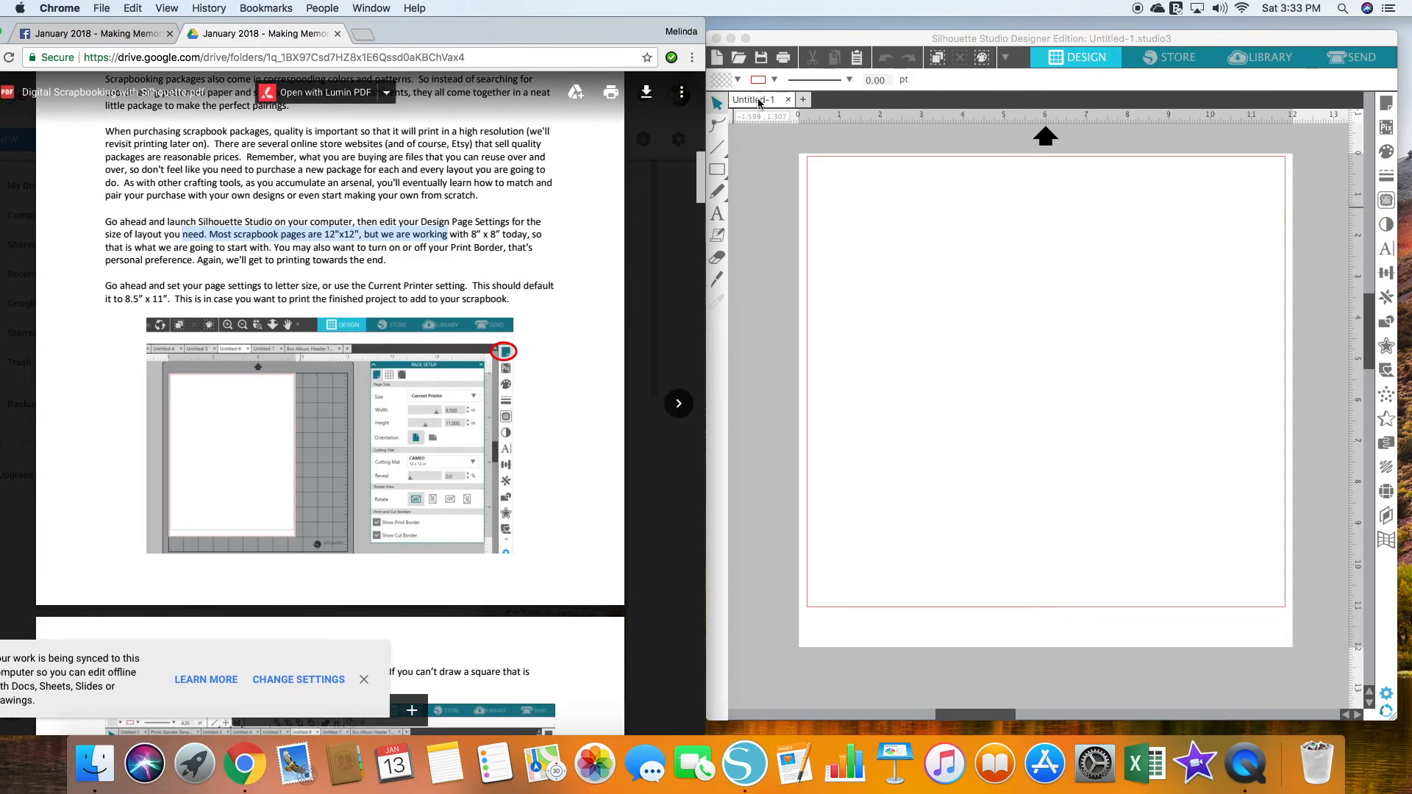
# Set the design page size to 8.5 in wide by 11 in high in the page setup.
pyautogui.click(1389, 107)
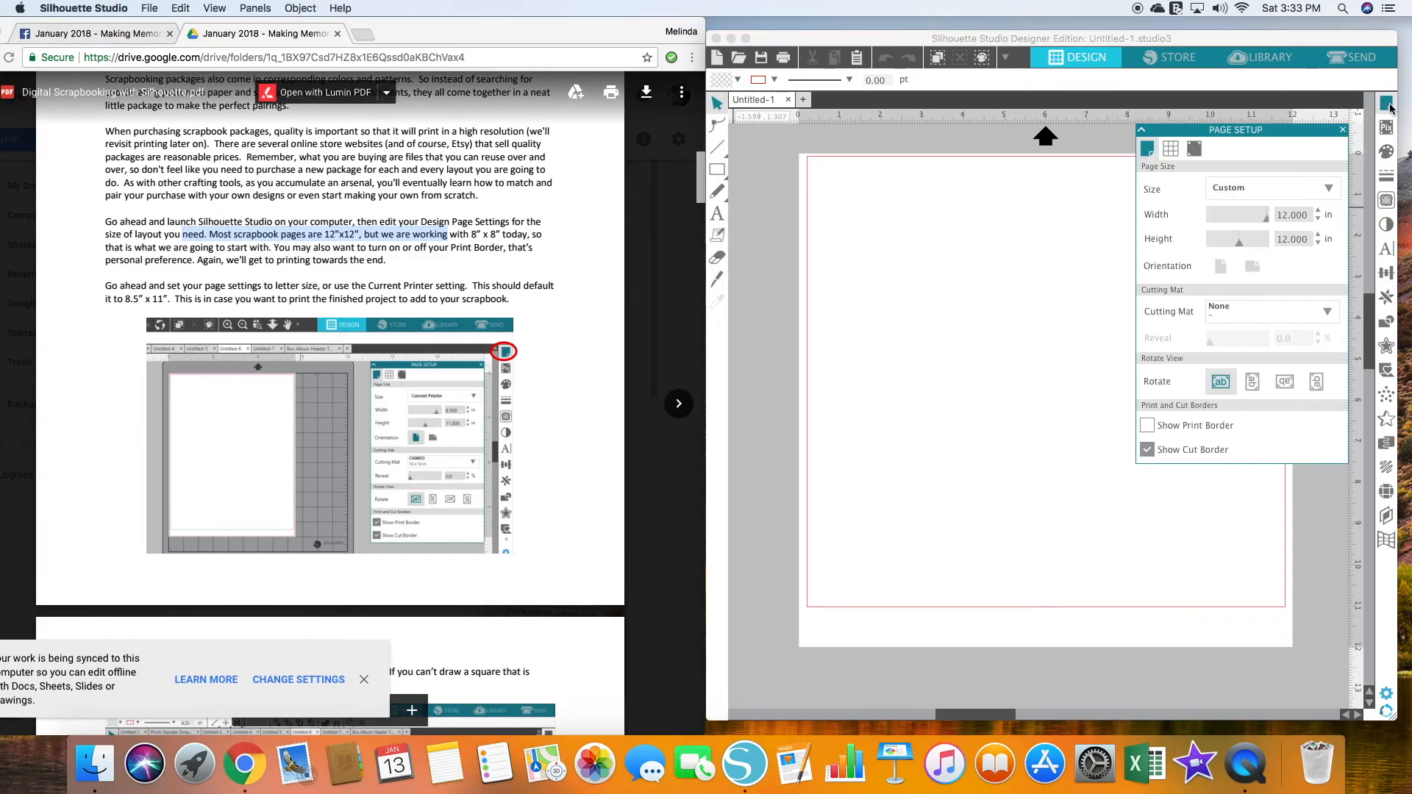
pyautogui.moveTo(1309, 215); pyautogui.dragTo(1239, 212)
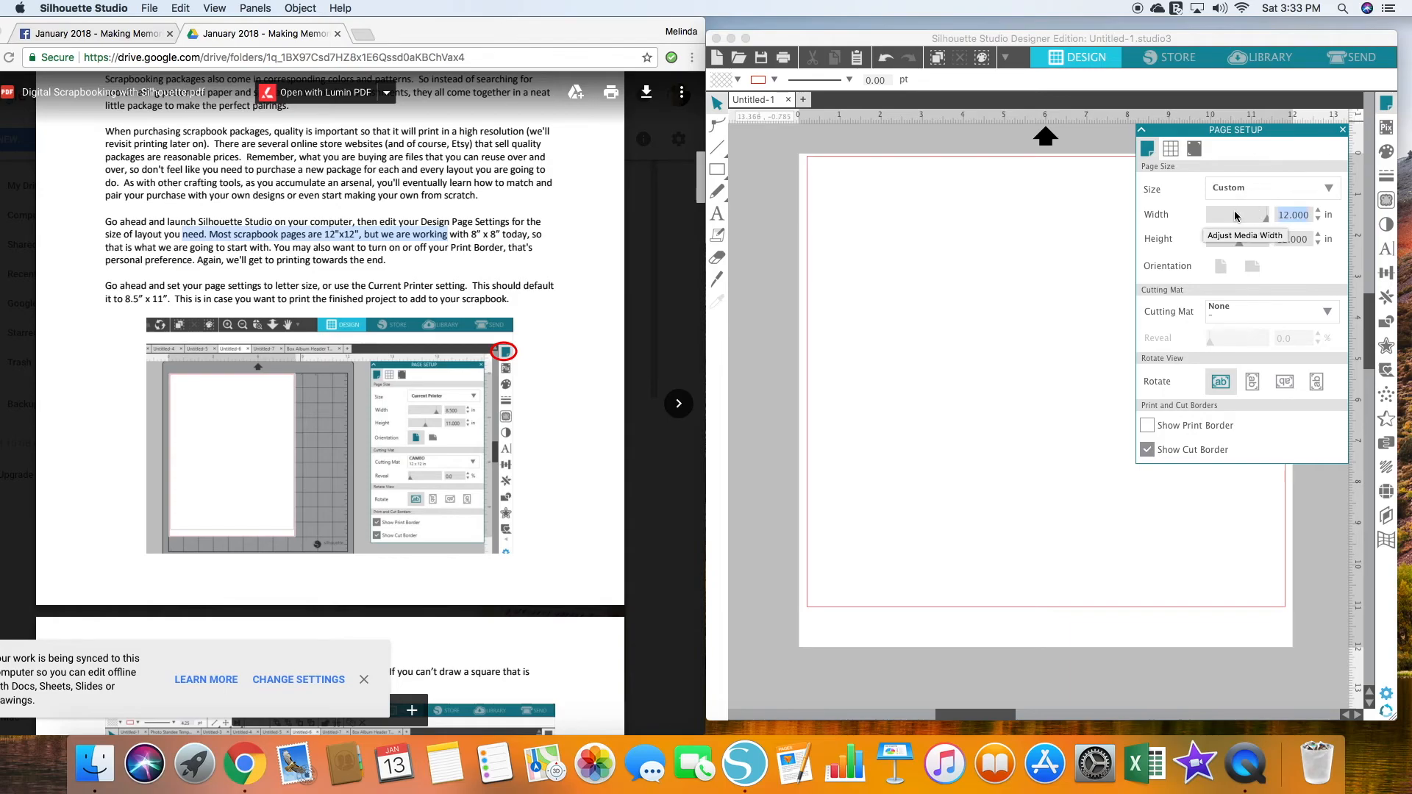
pyautogui.write('8.5')
pyautogui.press('Return')
pyautogui.moveTo(1301, 239); pyautogui.dragTo(1265, 244)
pyautogui.write('11')
pyautogui.press('Return')
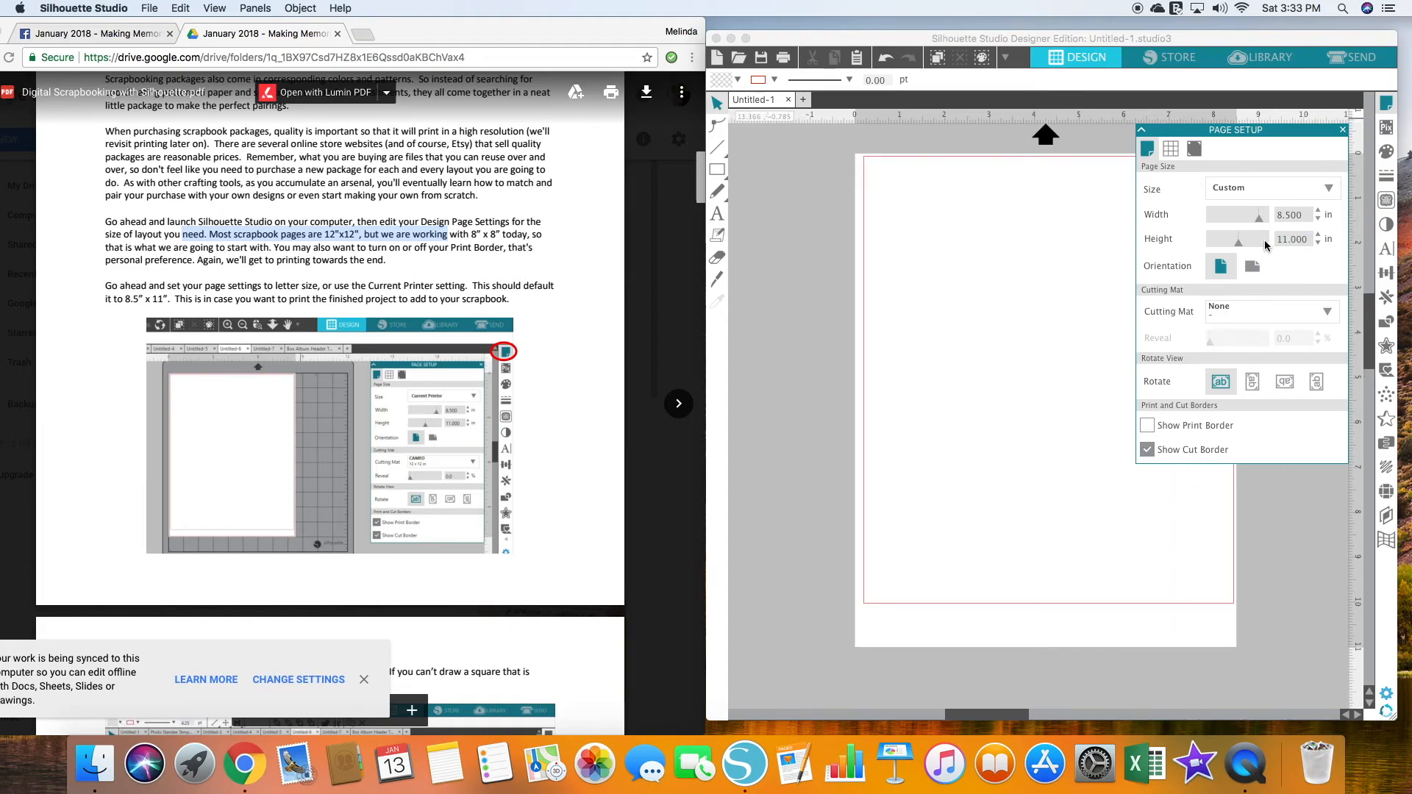
# Hide the cut border on the page and close the page setup.
pyautogui.click(1150, 450)
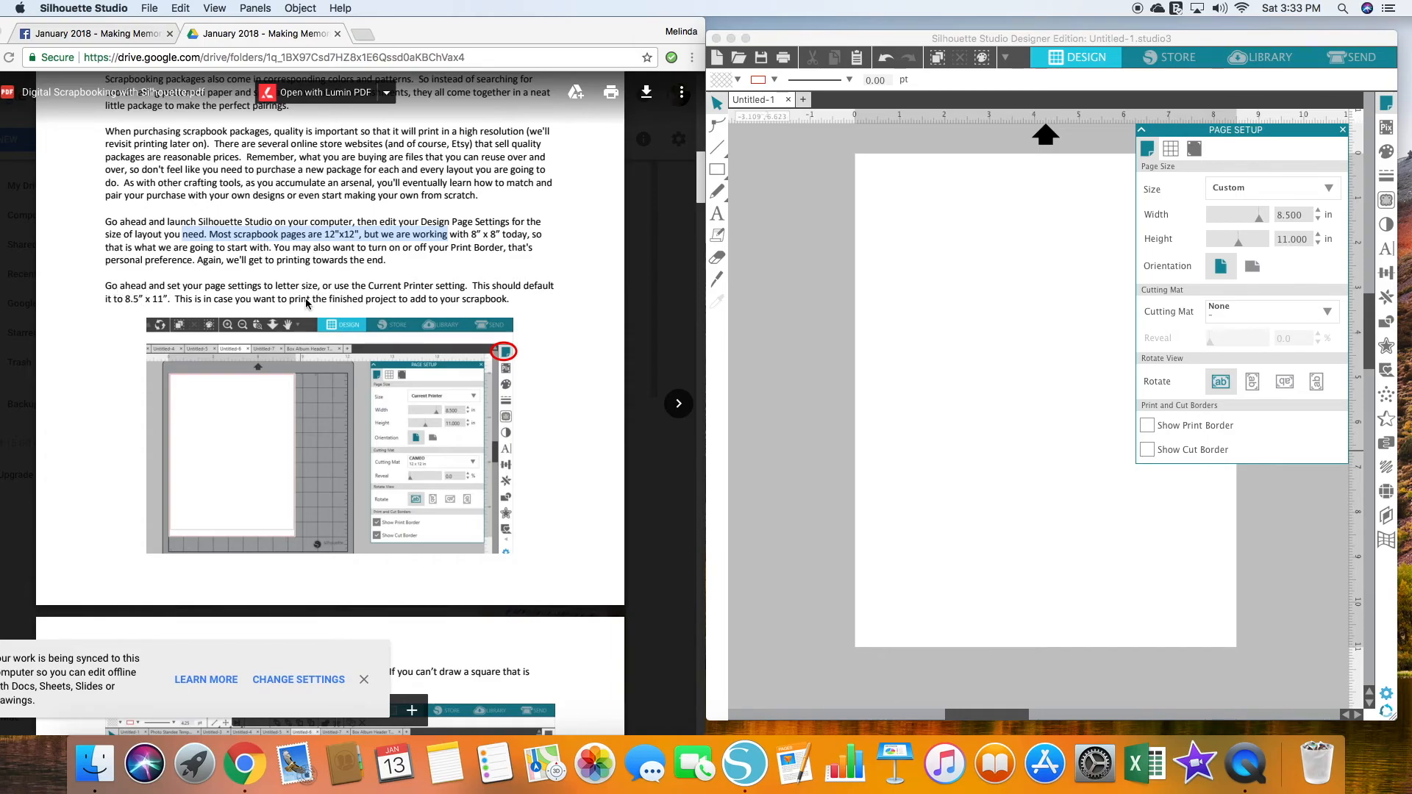
pyautogui.scroll(-5, 307, 303)
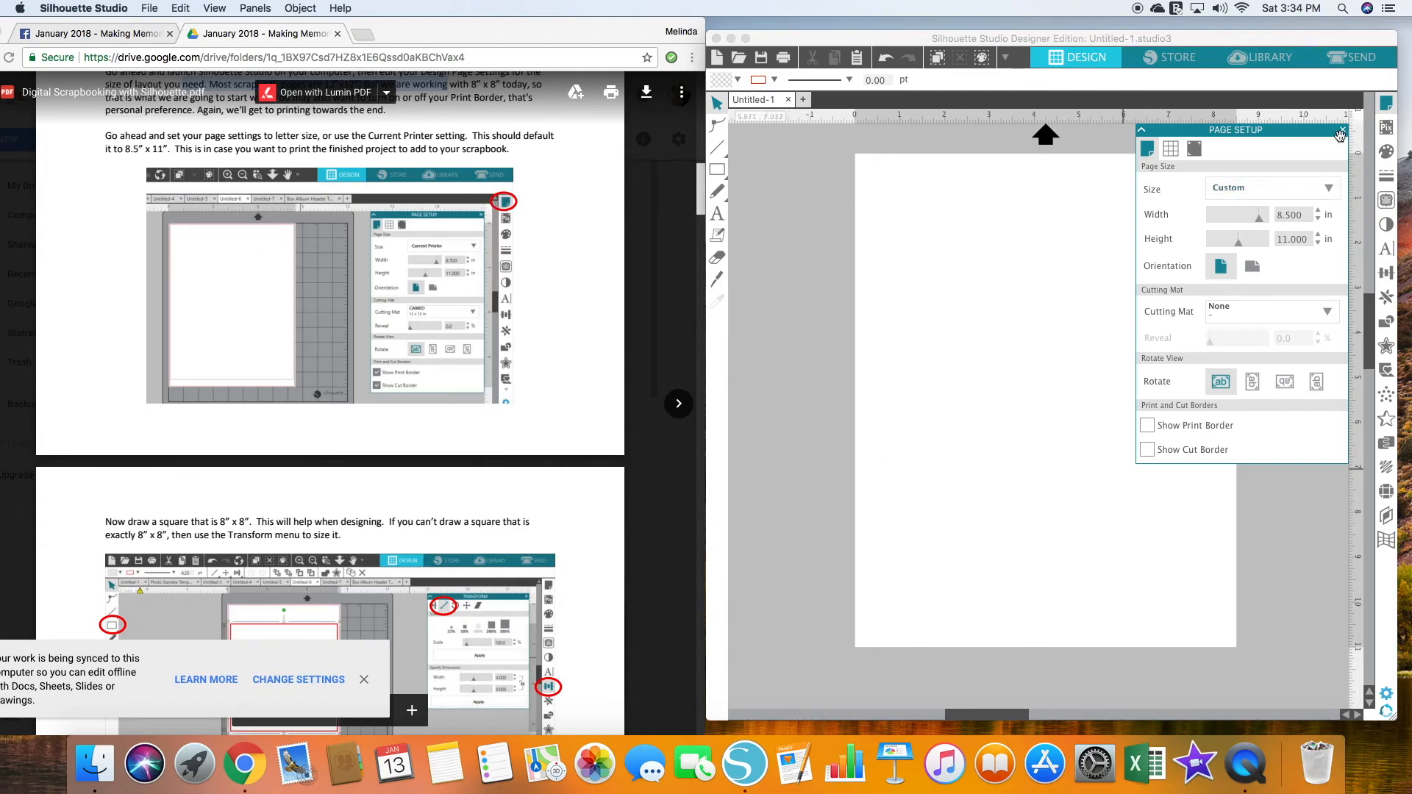
pyautogui.click(1342, 132)
# Following the tutorial's square-drawing instructions, draw a rectangle about 2.77 in wide and 1.66 in high near the page's upper left corner.
pyautogui.scroll(-8, 518, 381)
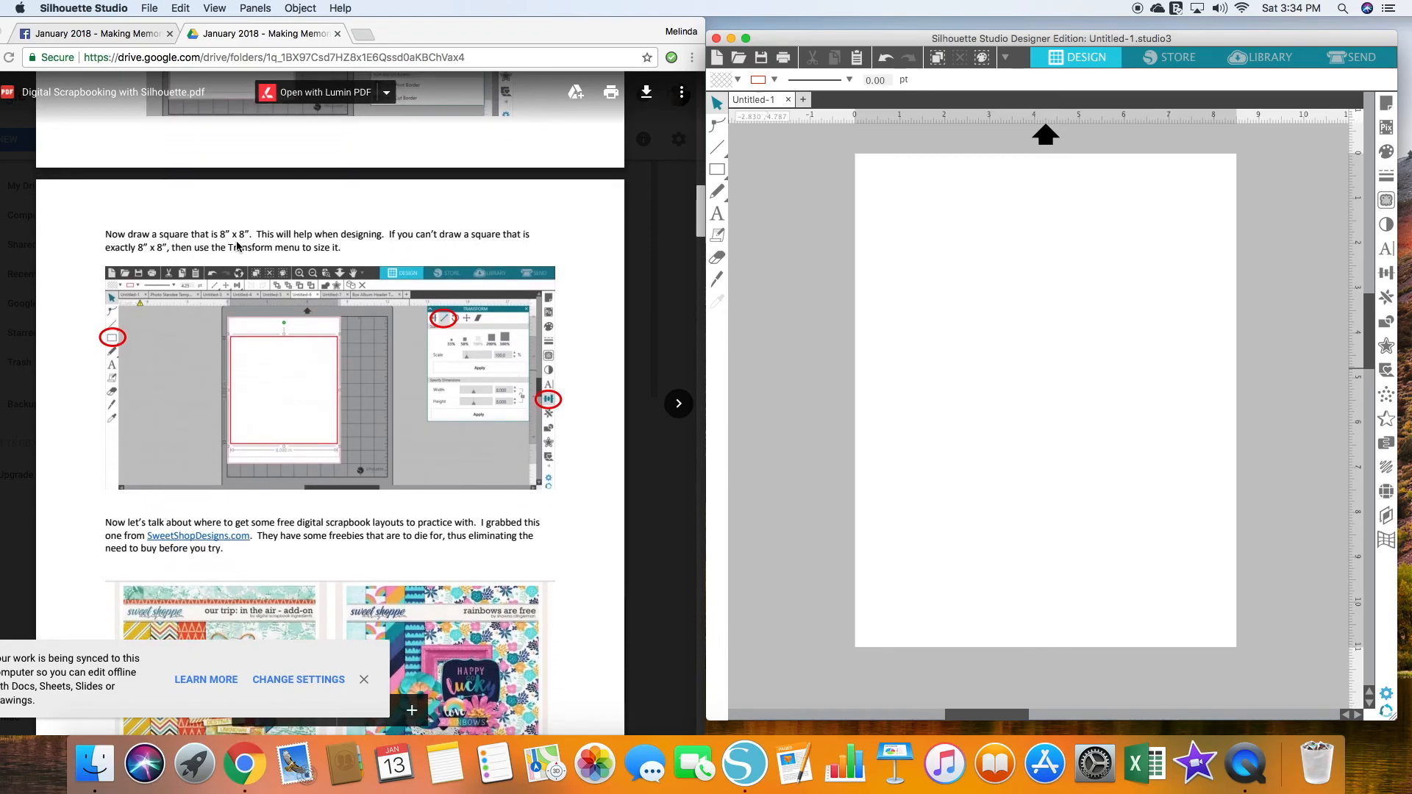
pyautogui.click(361, 248)
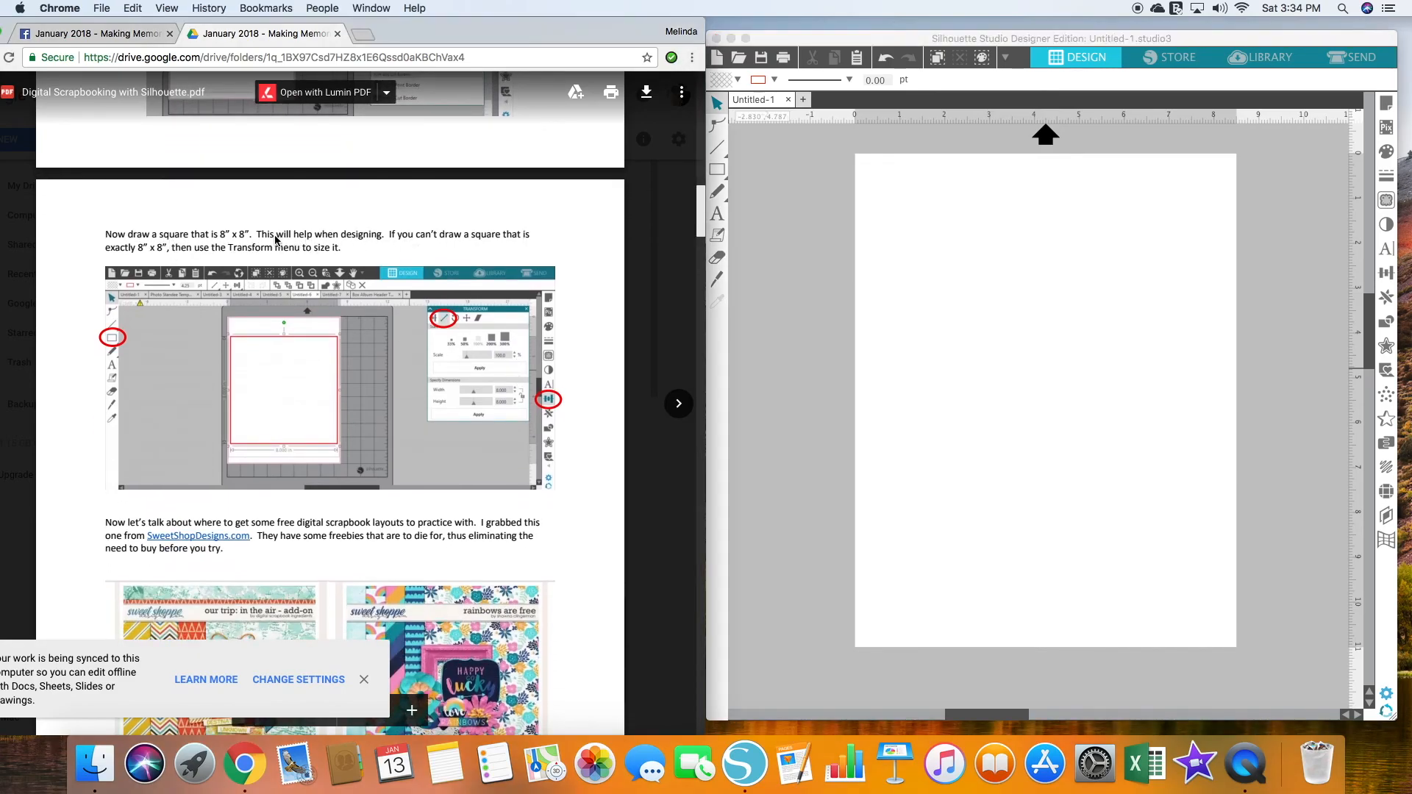
pyautogui.moveTo(106, 235); pyautogui.dragTo(345, 247)
pyautogui.click(356, 247)
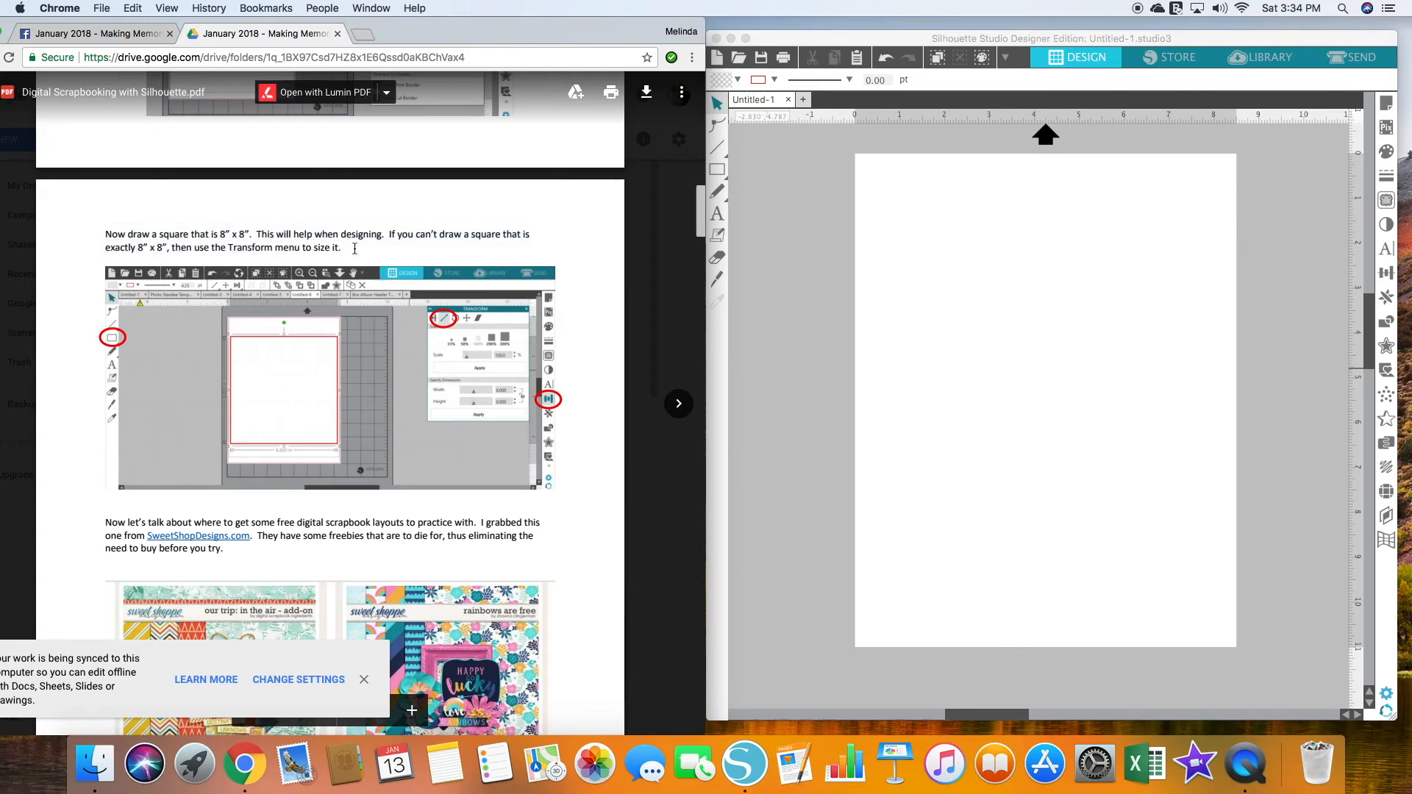
pyautogui.click(720, 174)
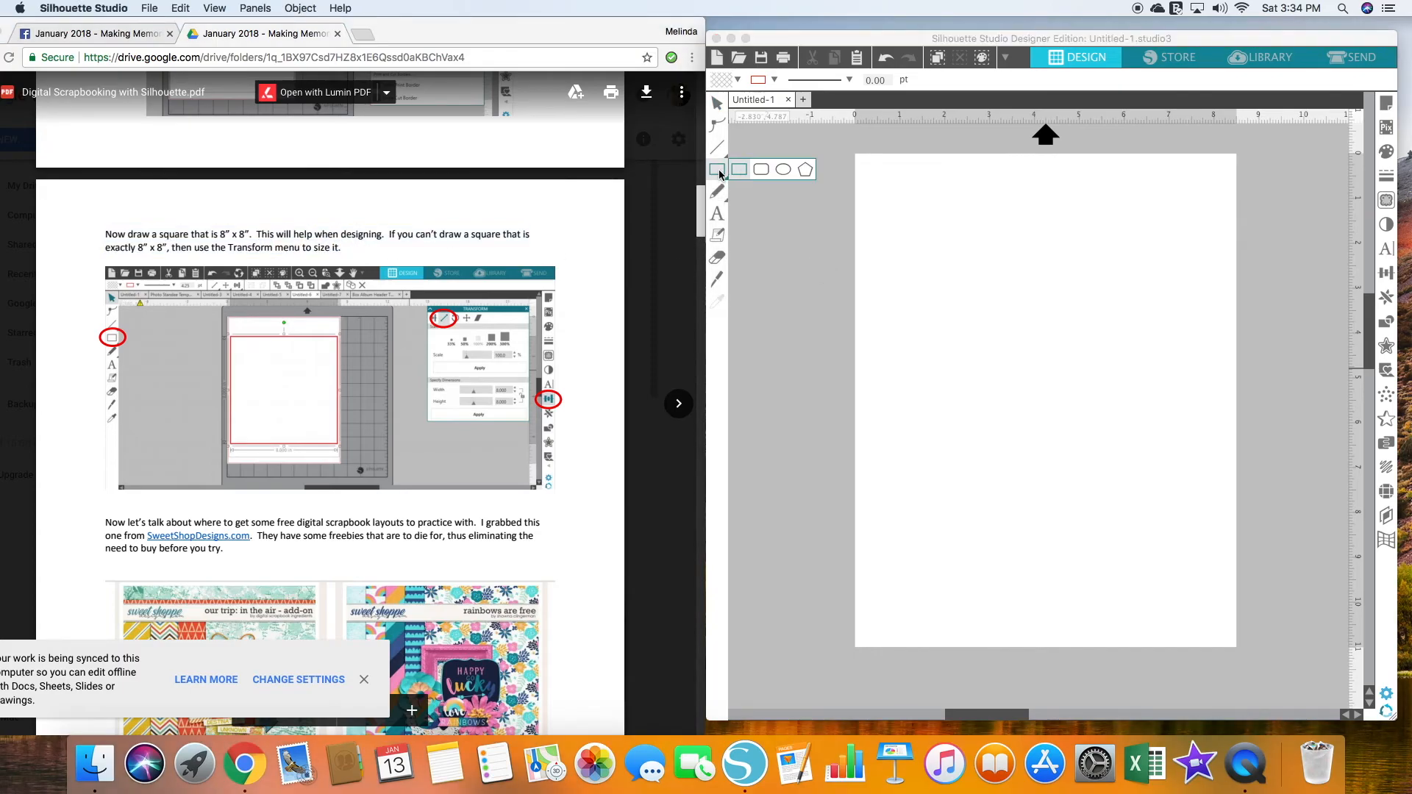
pyautogui.click(745, 174)
pyautogui.moveTo(876, 195); pyautogui.dragTo(1001, 270)
pyautogui.click(977, 269)
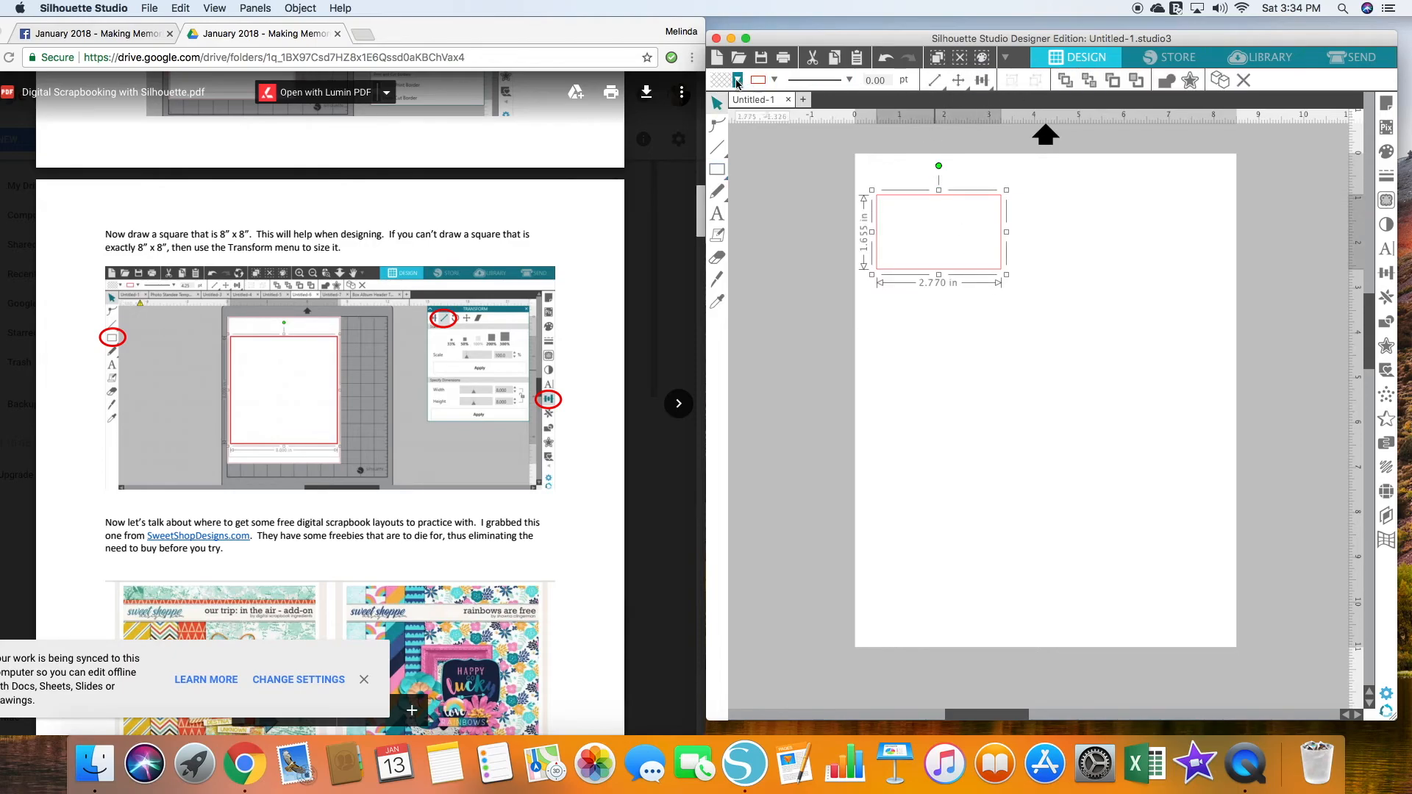
# Resize the rectangle to 8 in wide by 8 in high and move the square onto the upper part of the page.
pyautogui.moveTo(700, 84); pyautogui.dragTo(299, 42)
pyautogui.moveTo(579, 79); pyautogui.dragTo(481, 76)
pyautogui.write('8')
pyautogui.press('Return')
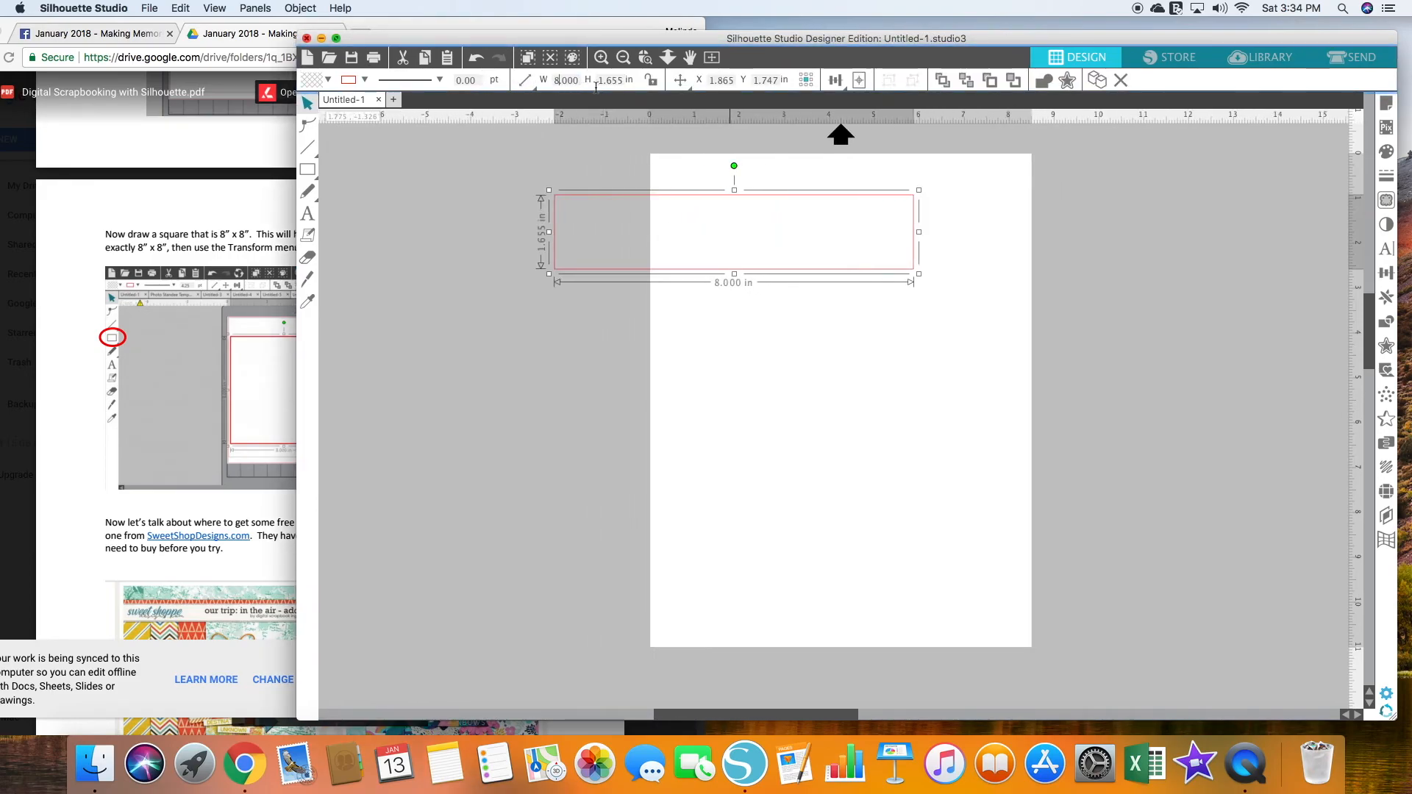
pyautogui.moveTo(624, 83); pyautogui.dragTo(531, 82)
pyautogui.write('8')
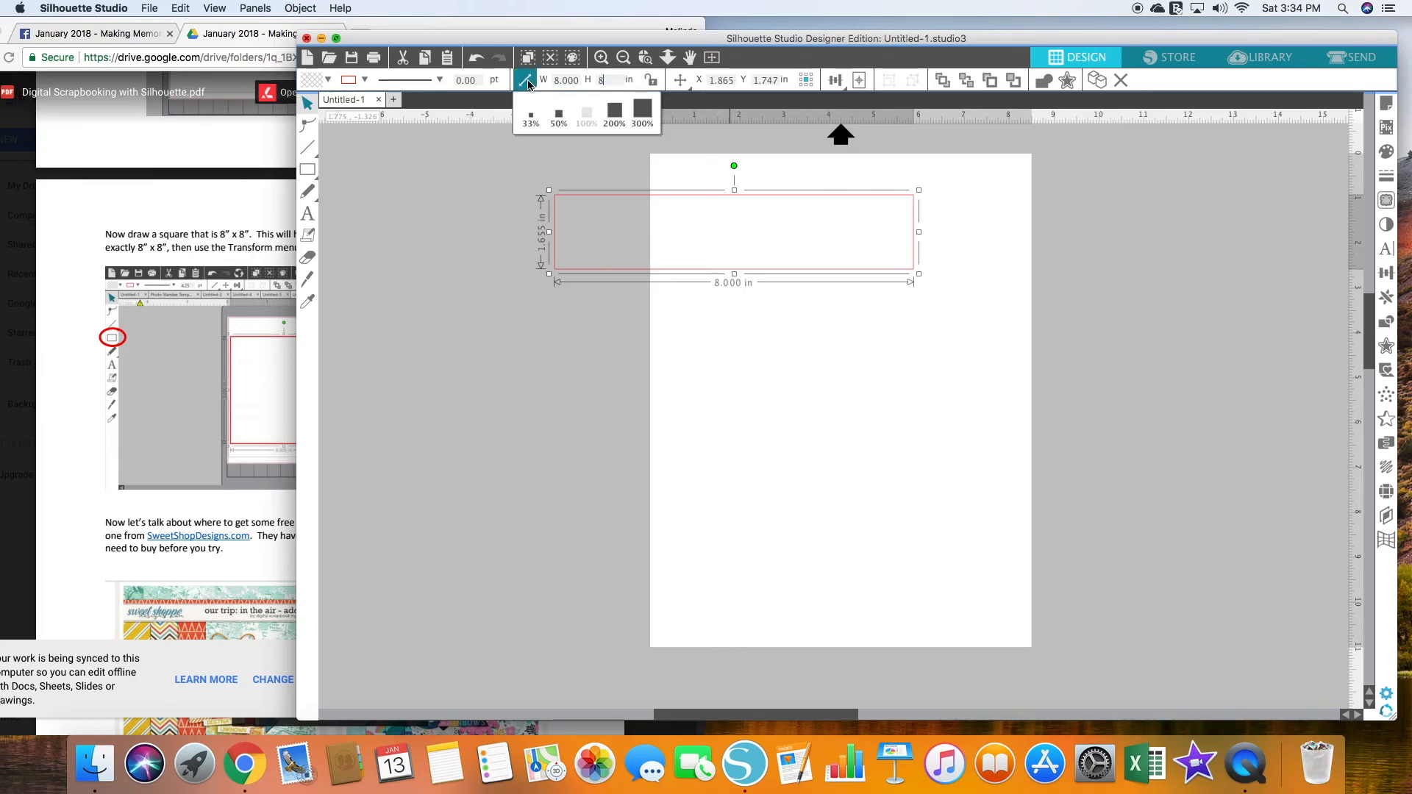
pyautogui.press('Return')
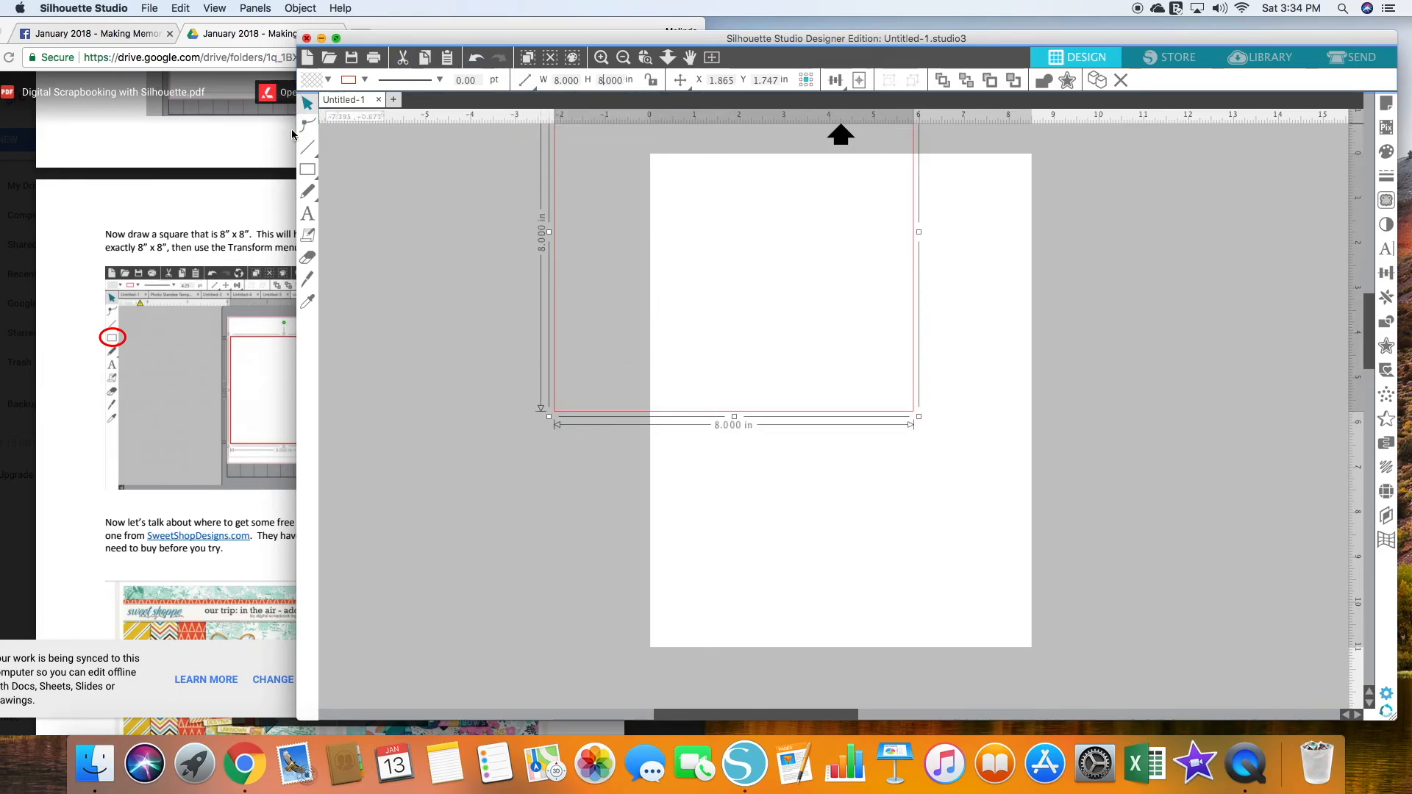
pyautogui.moveTo(295, 130); pyautogui.dragTo(609, 133)
pyautogui.moveTo(897, 421); pyautogui.dragTo(992, 544)
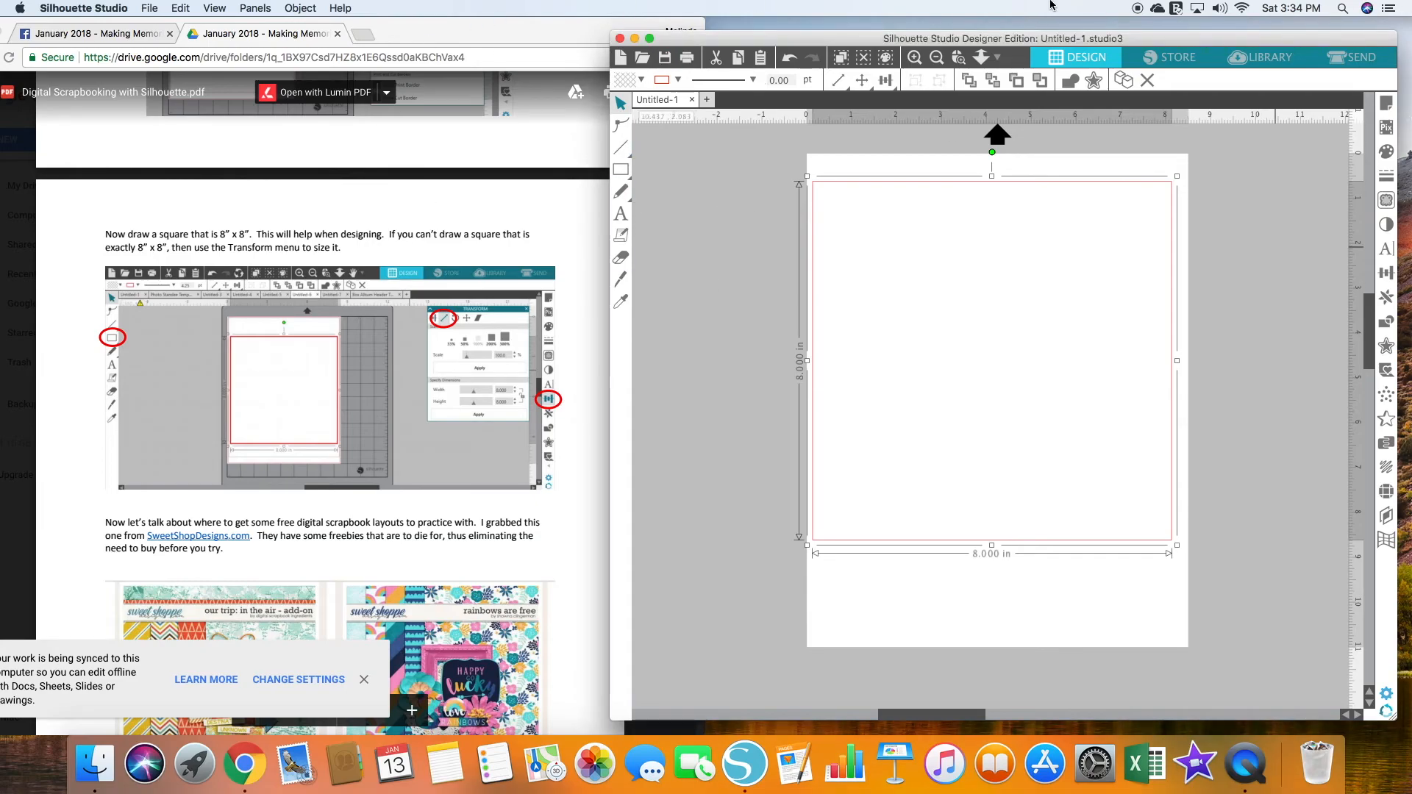
# Look at the Transform scale and dimension settings that can size the square, then deselect it and close them.
pyautogui.scroll(-4, 309, 395)
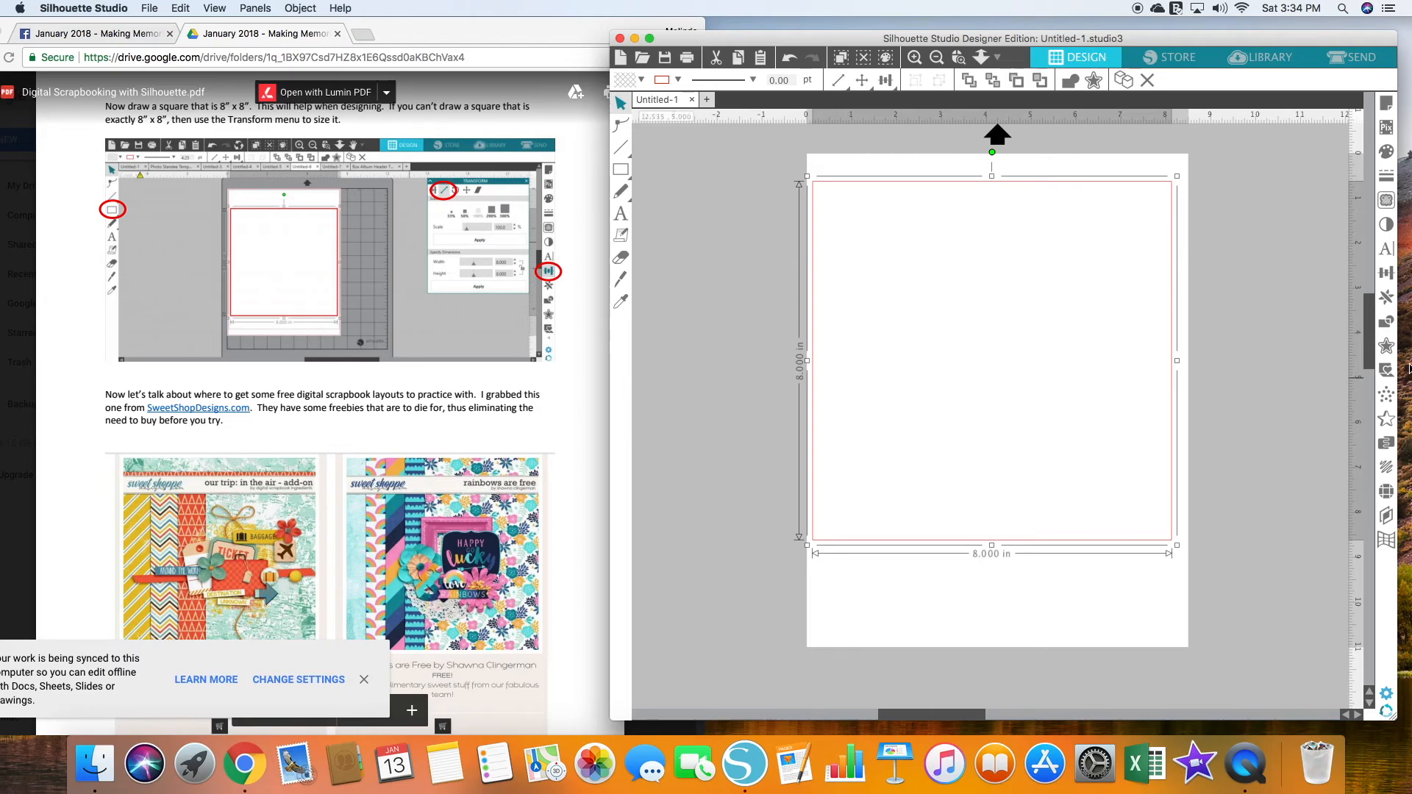
pyautogui.click(1386, 273)
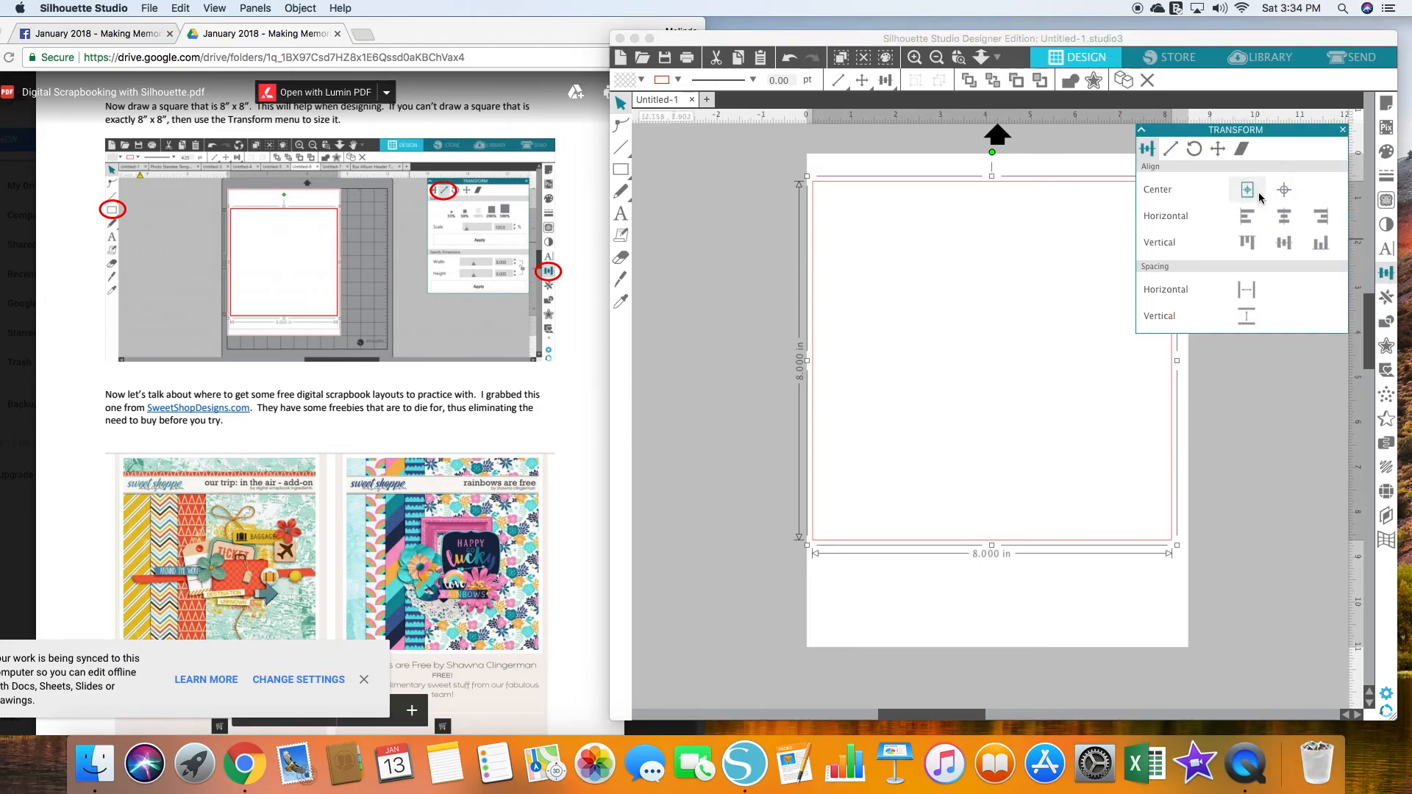
pyautogui.click(1170, 149)
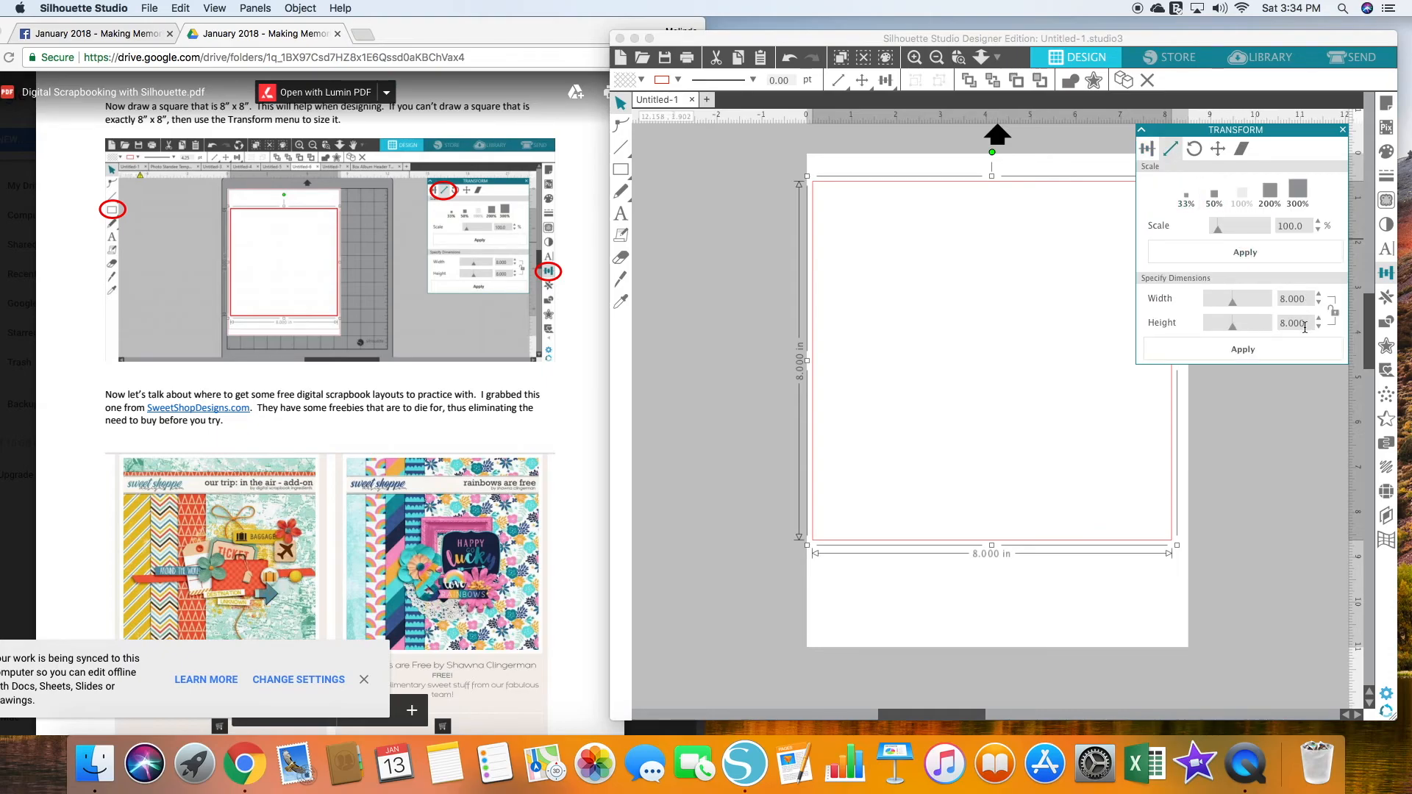
pyautogui.click(1295, 417)
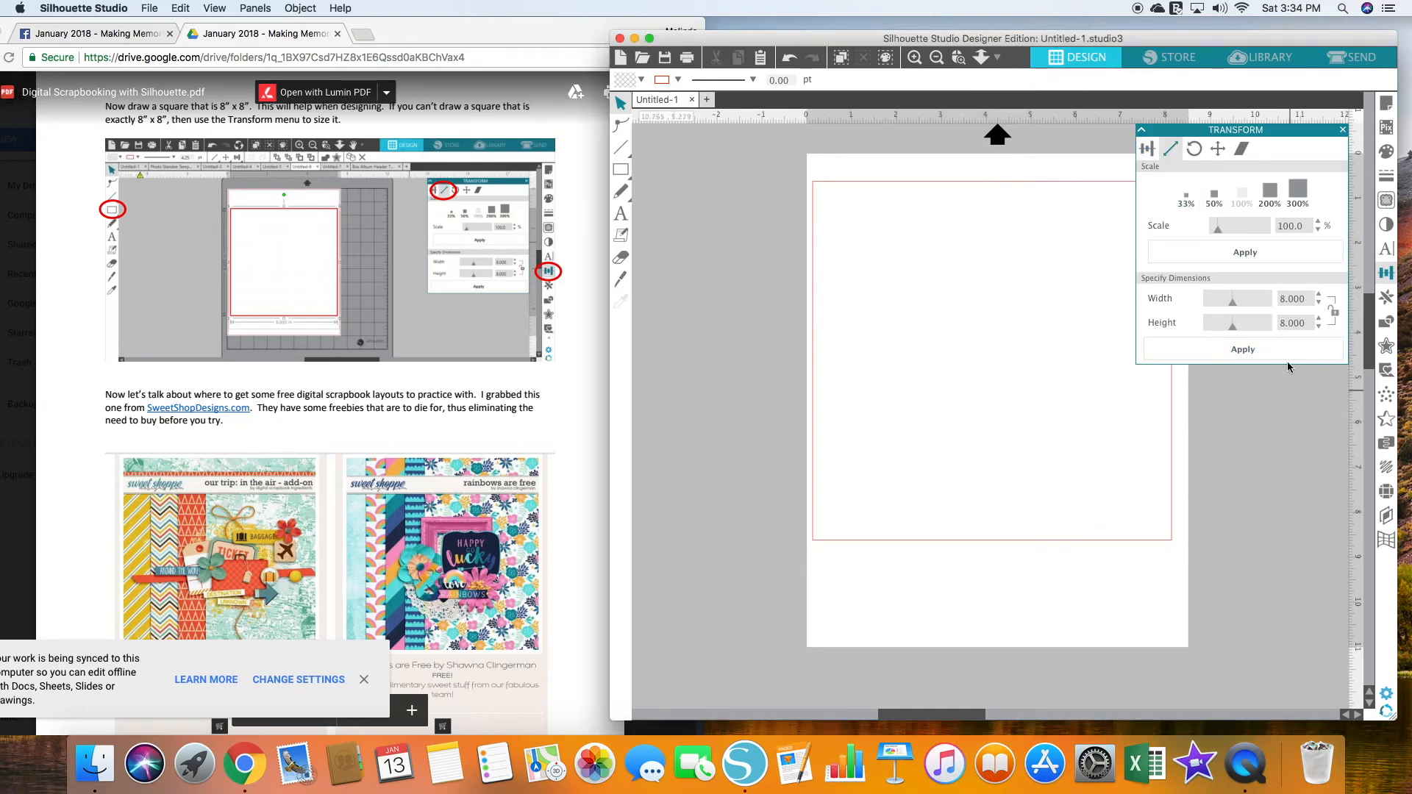
pyautogui.click(1343, 130)
# Open the free Our Trip: In The Air Add-On kit on Sweet Shoppe Designs from the tutorial and add it to the cart.
pyautogui.scroll(-3, 327, 410)
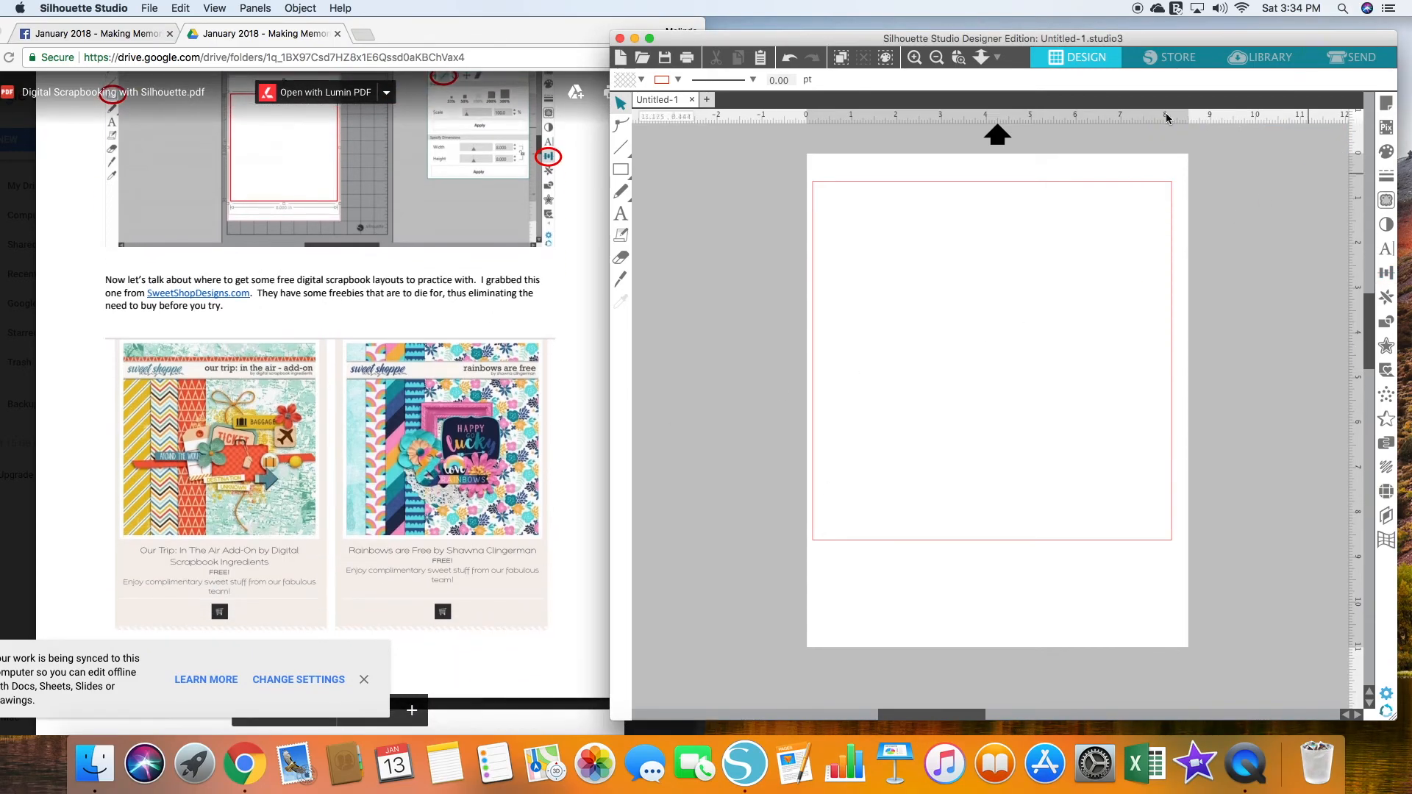
pyautogui.click(222, 296)
pyautogui.click(222, 296)
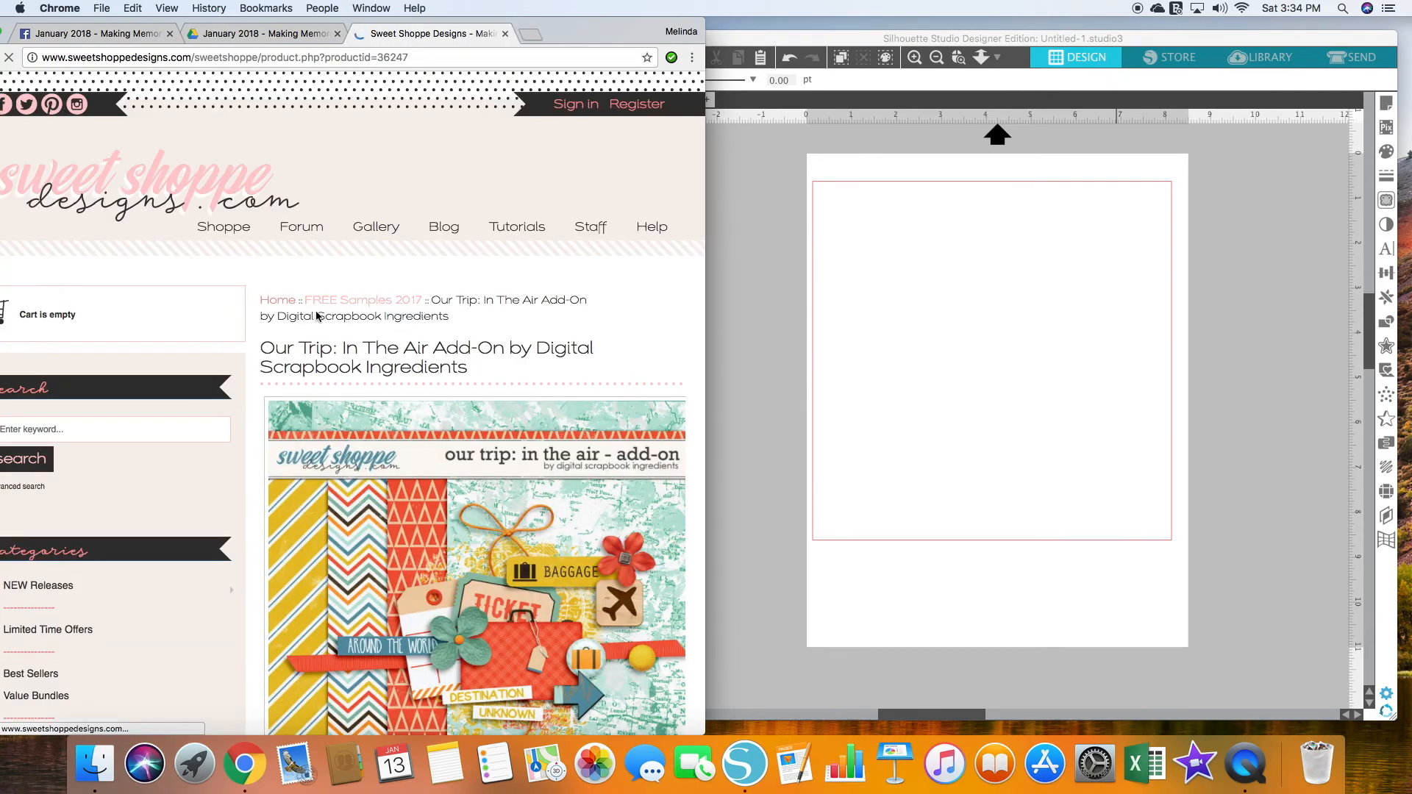
pyautogui.scroll(-5, 305, 382)
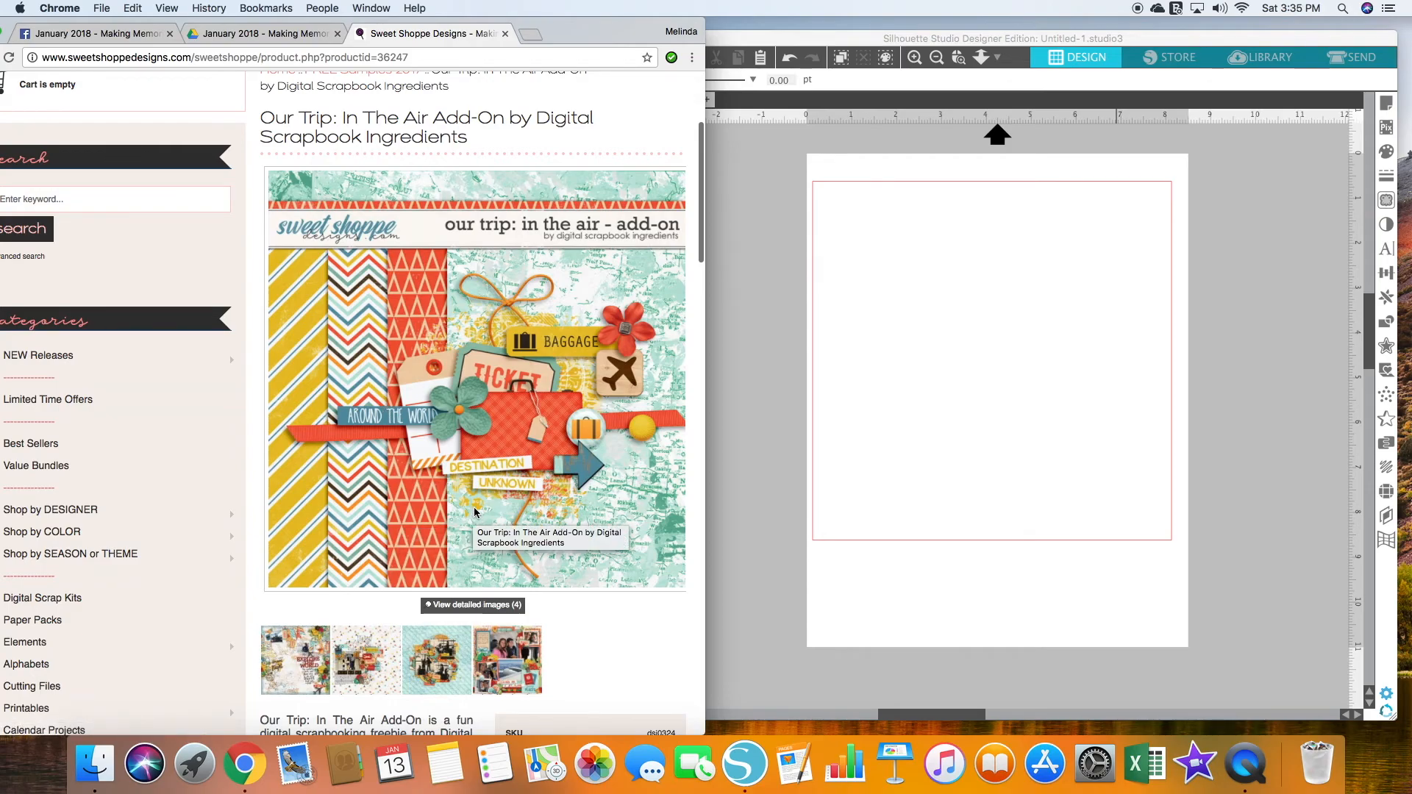
pyautogui.scroll(-2, 477, 433)
pyautogui.scroll(-6, 477, 433)
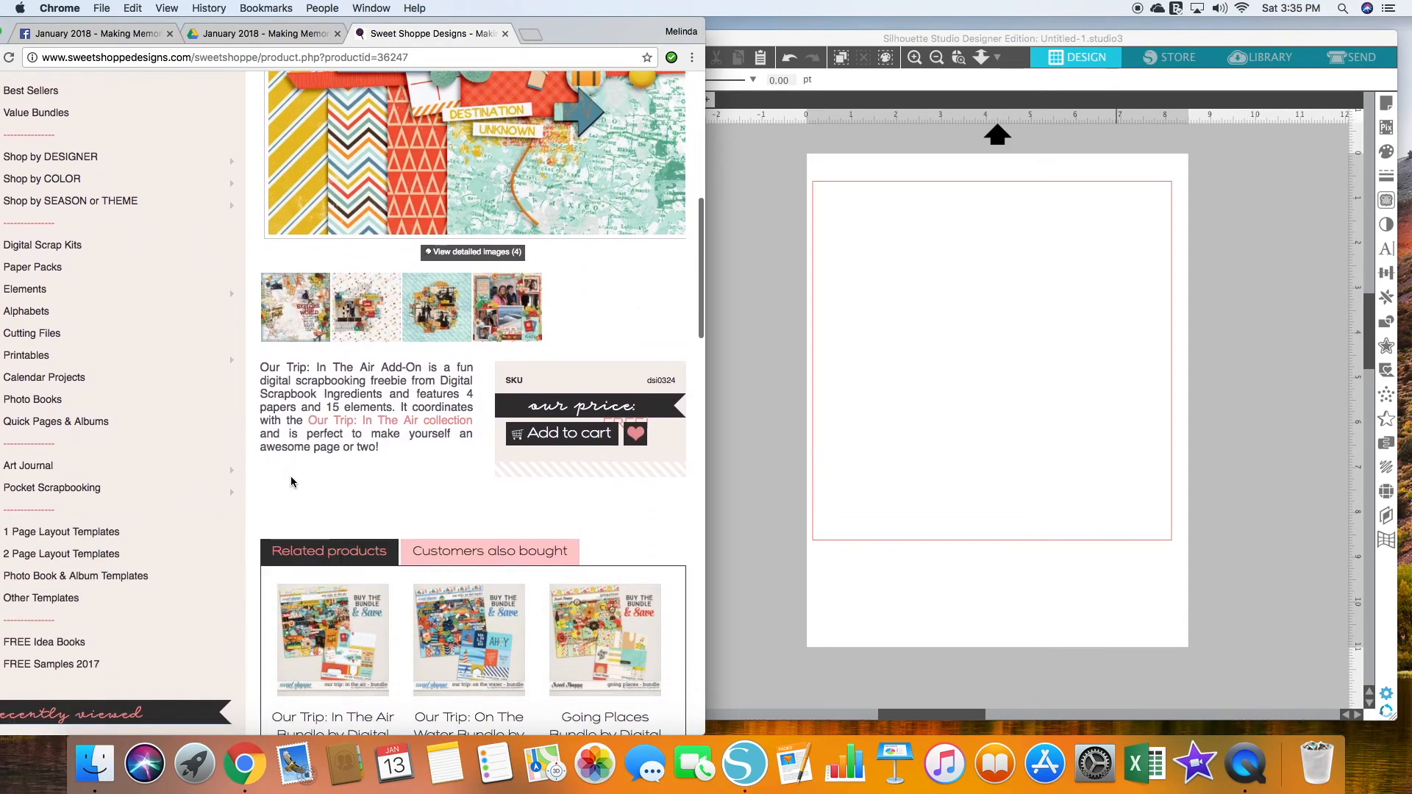
pyautogui.click(608, 432)
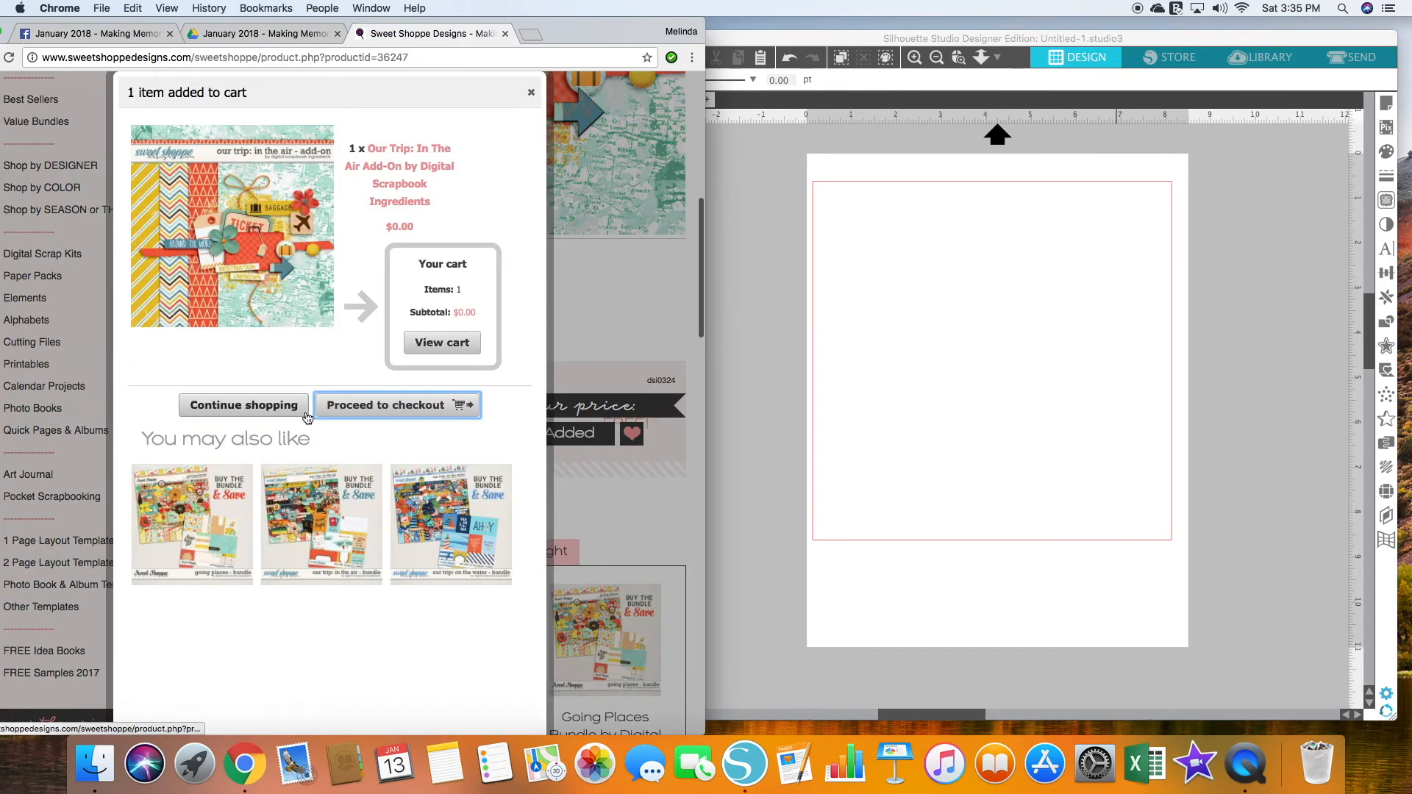
# Proceed to checkout with the free kit and review the name and address form.
pyautogui.click(407, 406)
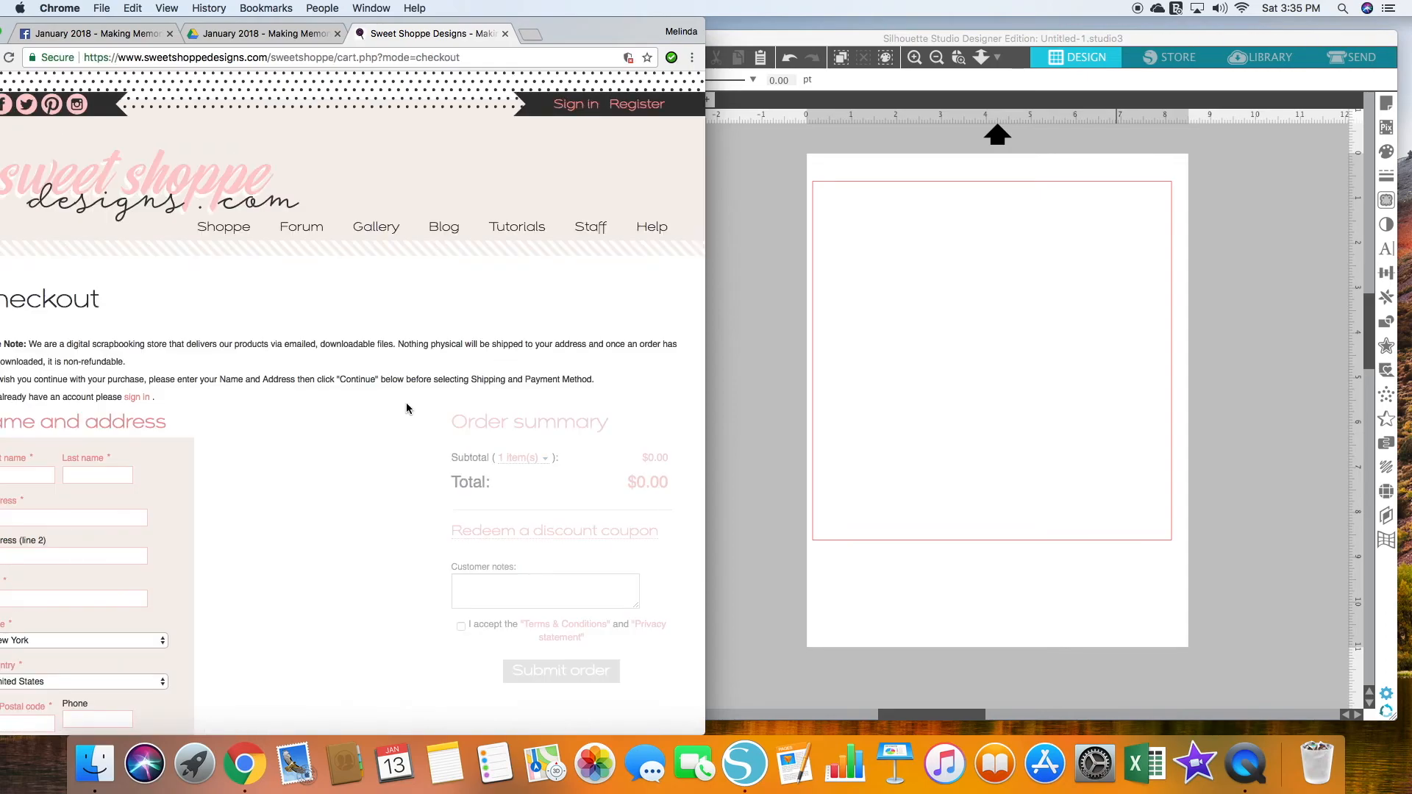
pyautogui.scroll(-5, 406, 403)
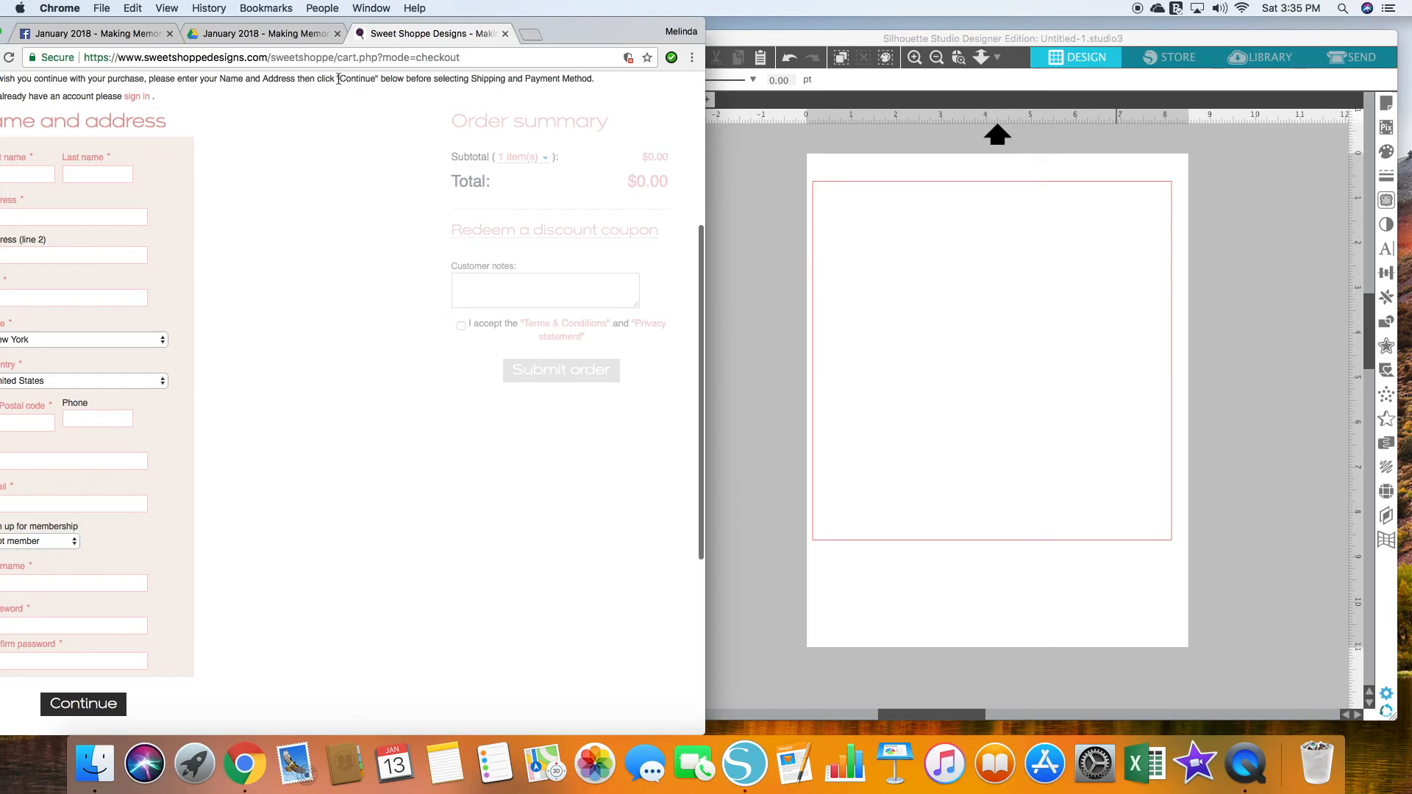
pyautogui.scroll(5, 176, 116)
pyautogui.scroll(-7, 169, 184)
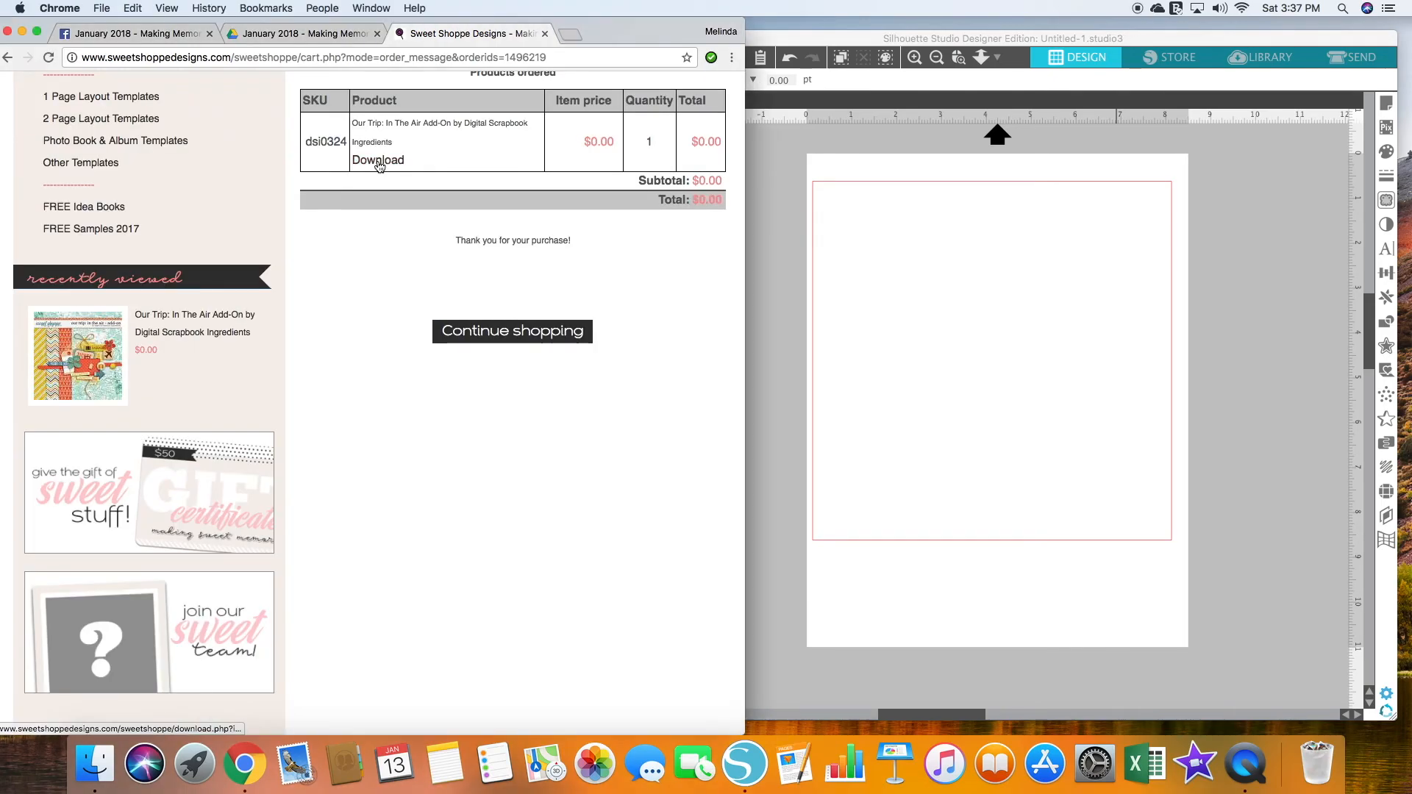
# Download DSI_OurTripInTheAir-addon.zip from the completed order and close the order page.
pyautogui.click(369, 159)
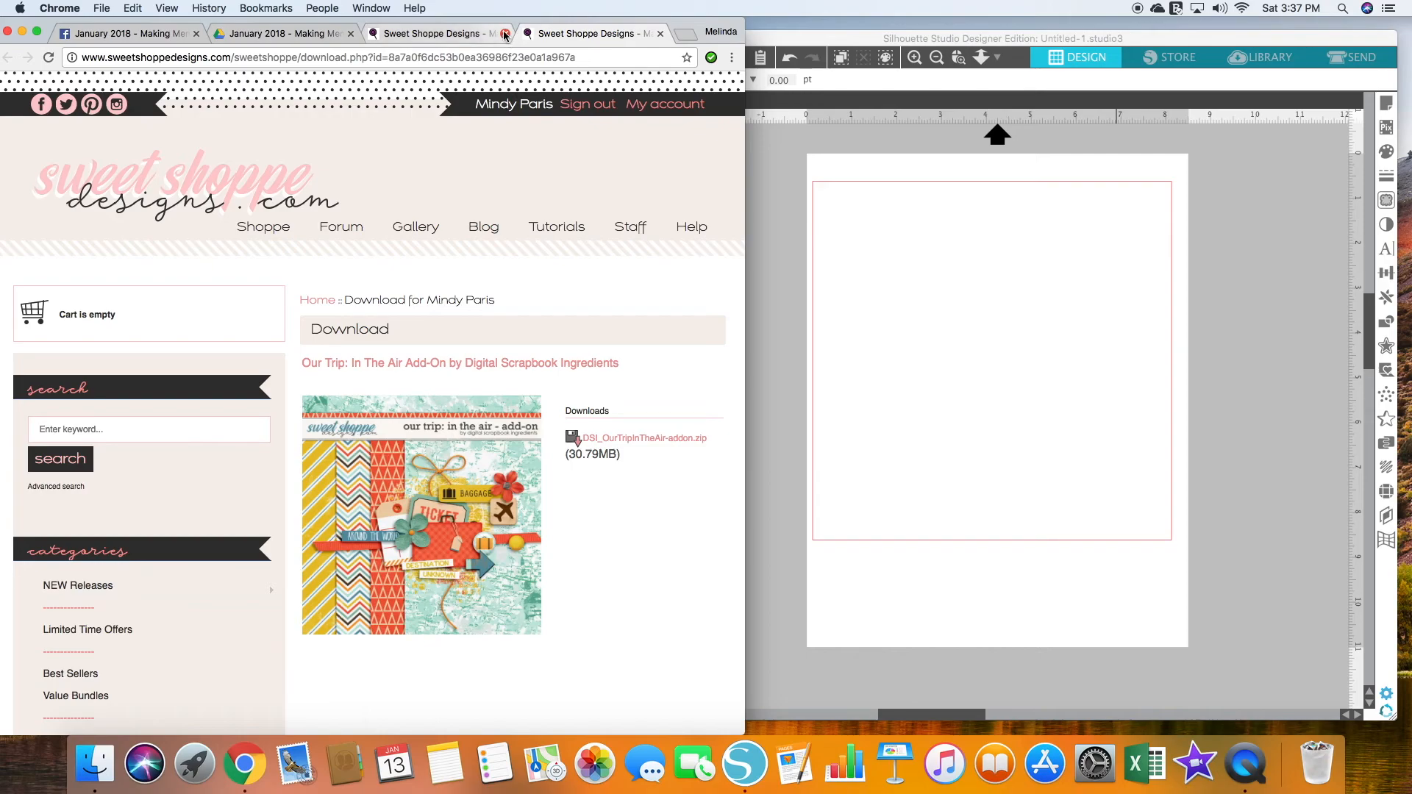
pyautogui.click(666, 438)
pyautogui.click(505, 33)
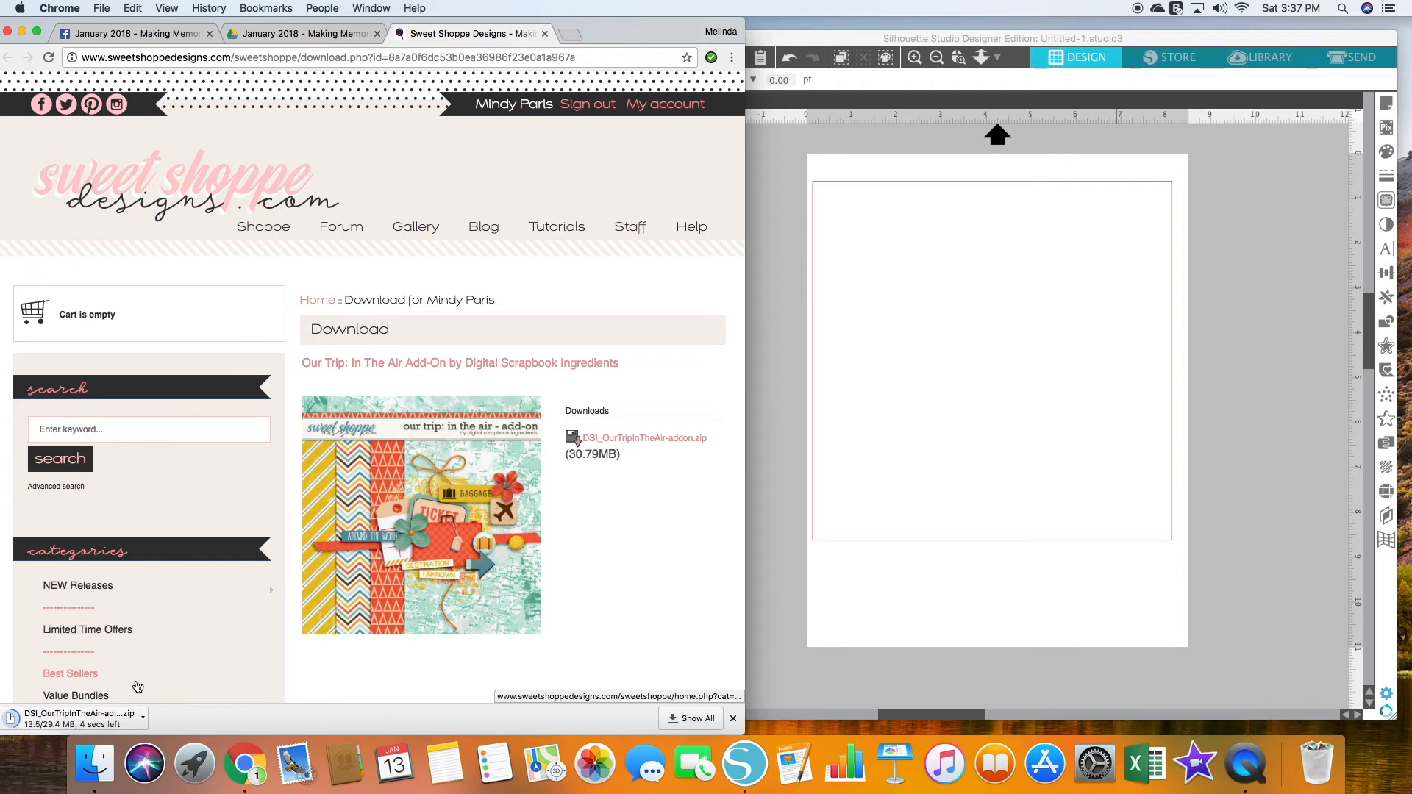
# Open the downloaded kit archive and read the tutorial's instructions on checkout and extracting the ZIP files.
pyautogui.click(72, 720)
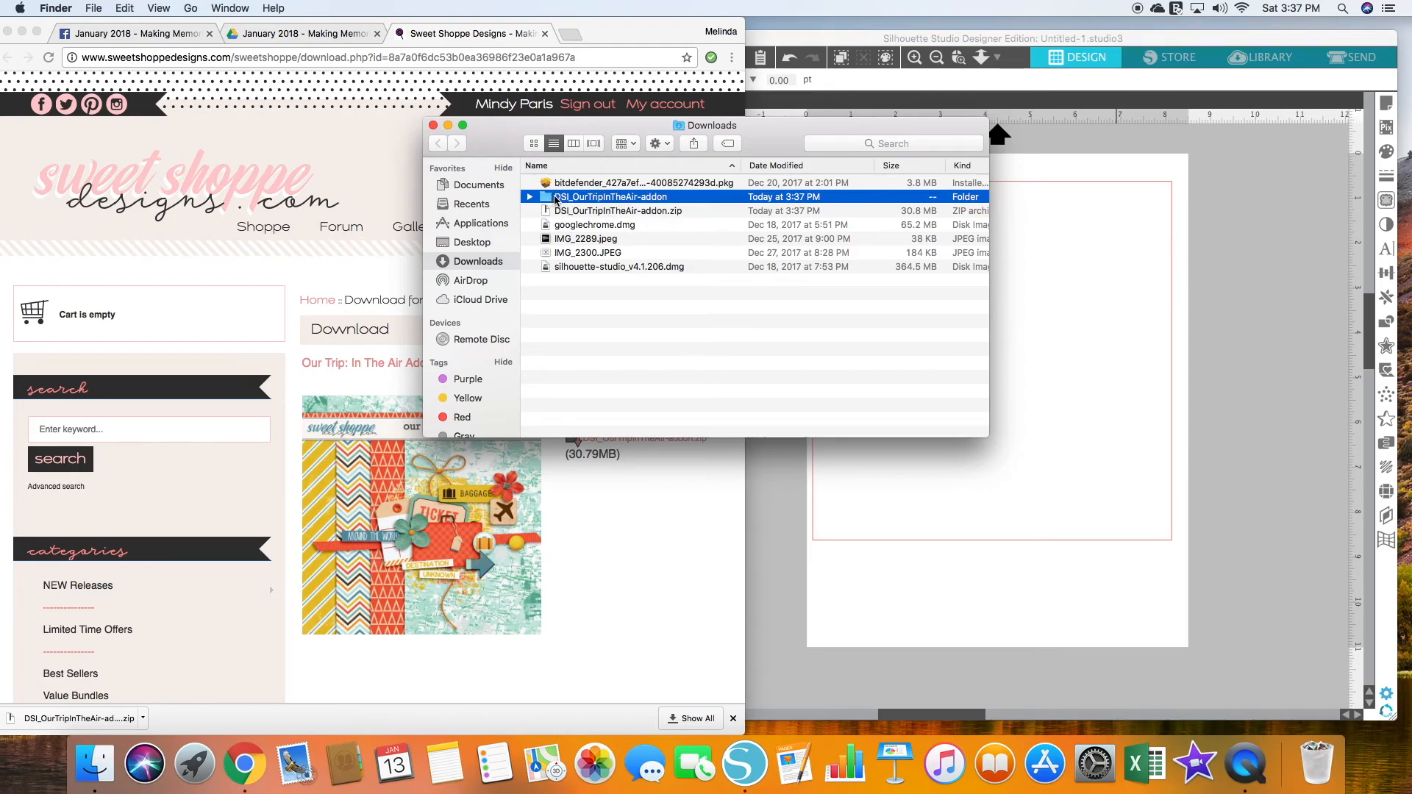
pyautogui.click(270, 37)
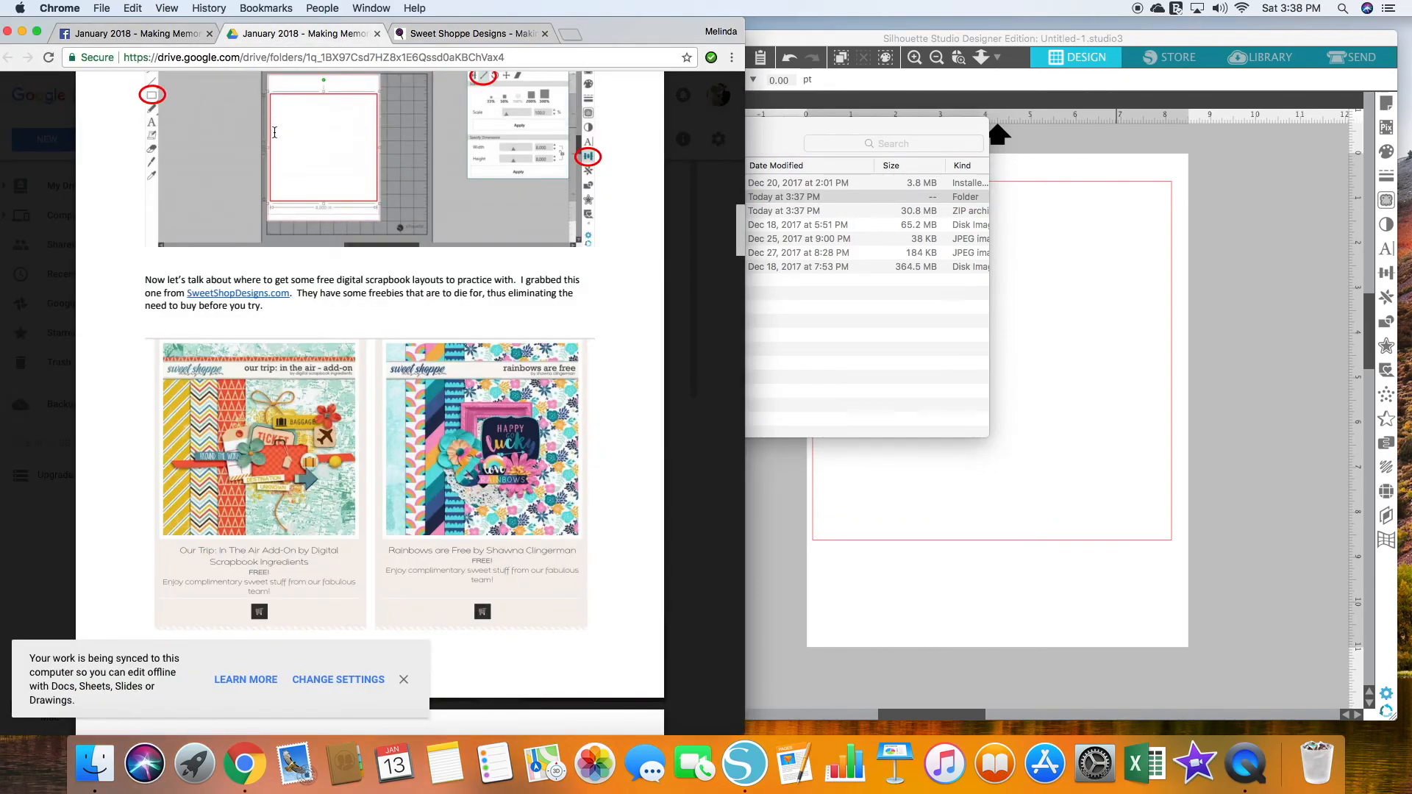
pyautogui.scroll(-5, 347, 451)
pyautogui.scroll(-10, 346, 451)
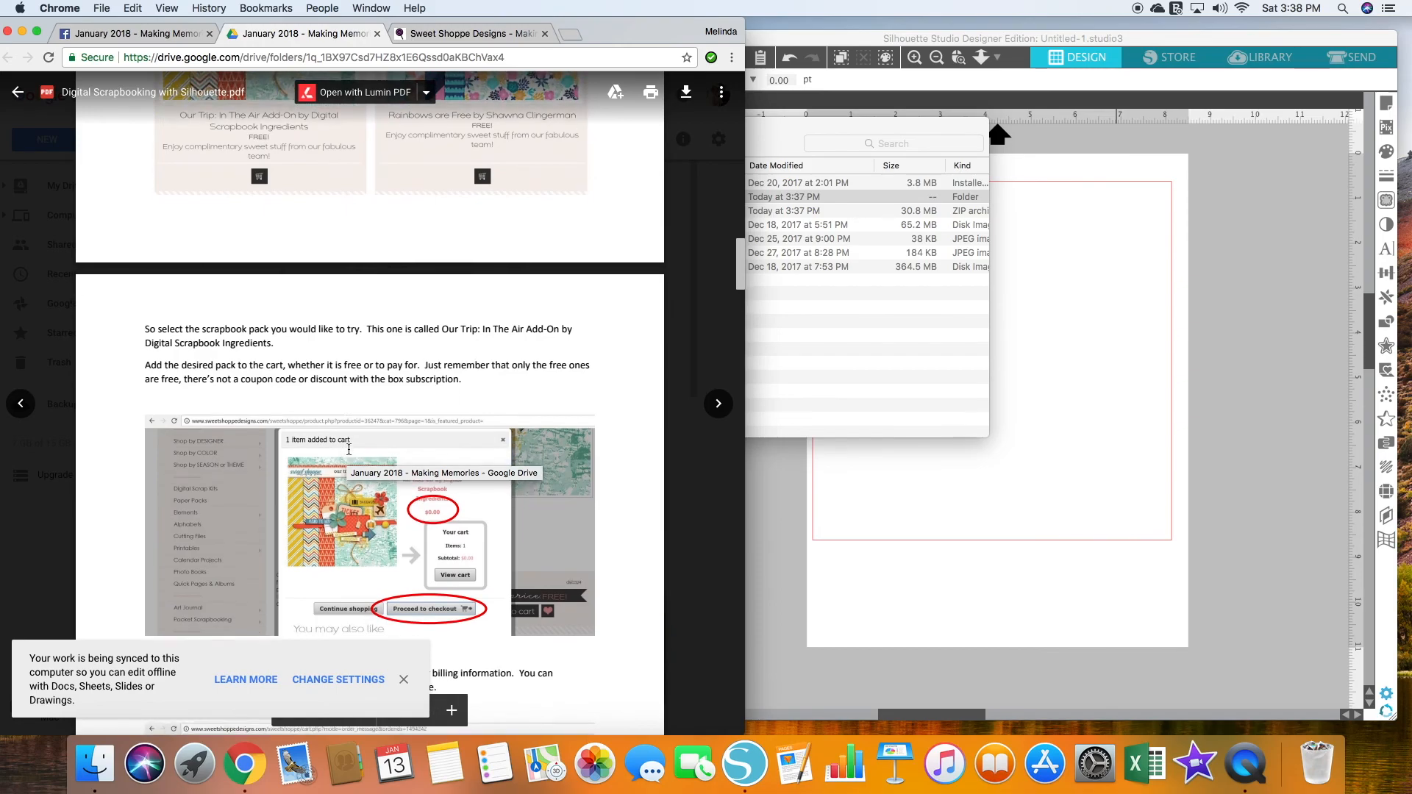
pyautogui.scroll(-10, 350, 446)
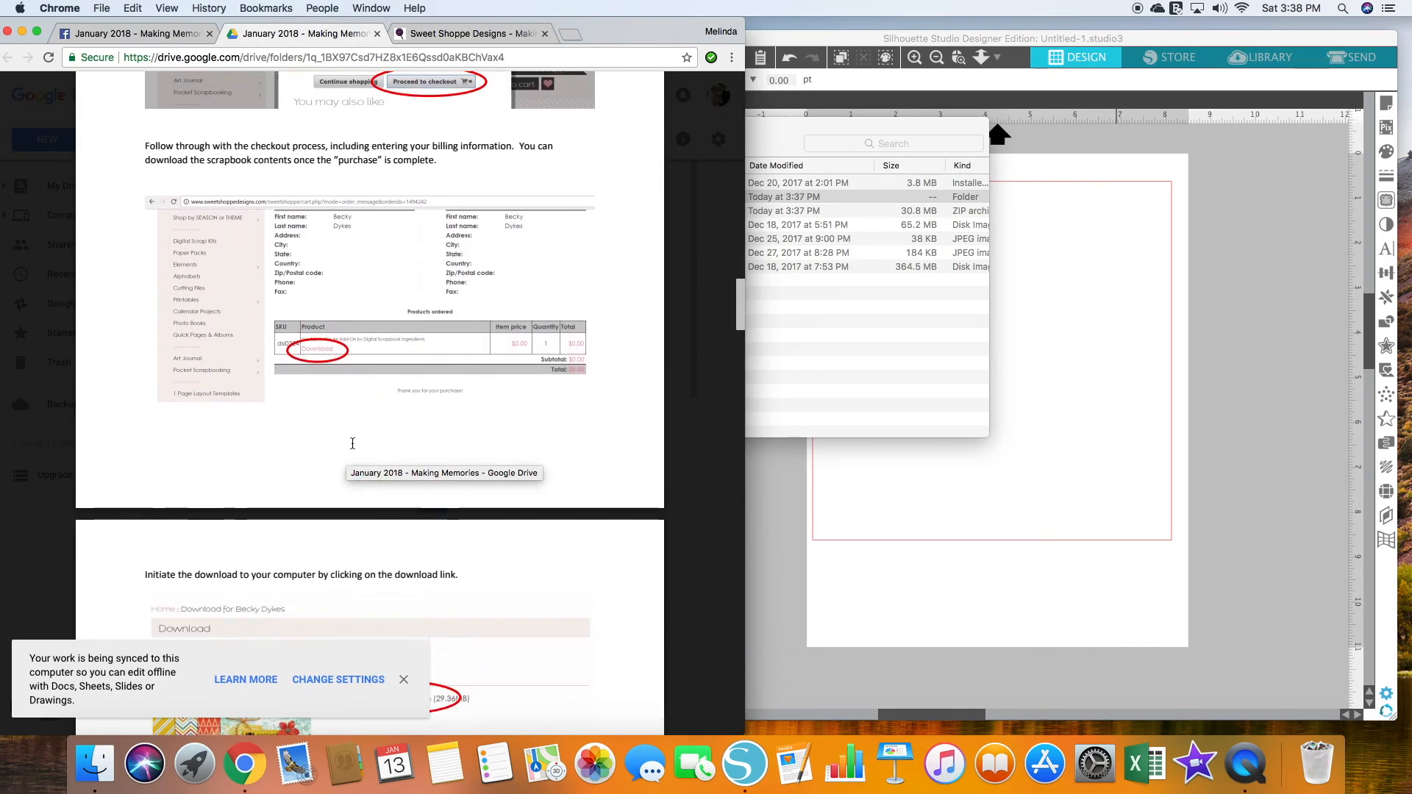
pyautogui.scroll(-10, 352, 444)
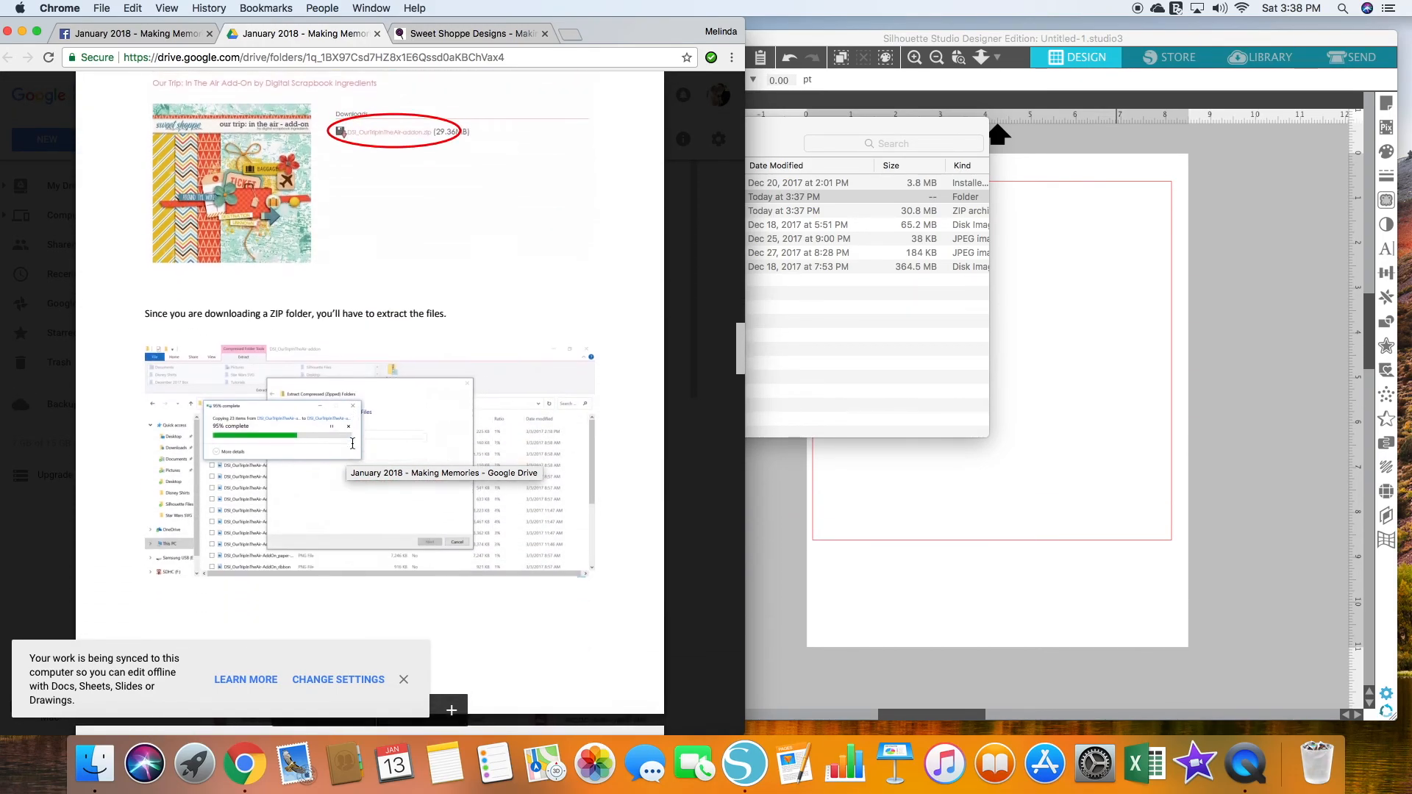
pyautogui.scroll(-2, 353, 444)
pyautogui.scroll(5, 358, 412)
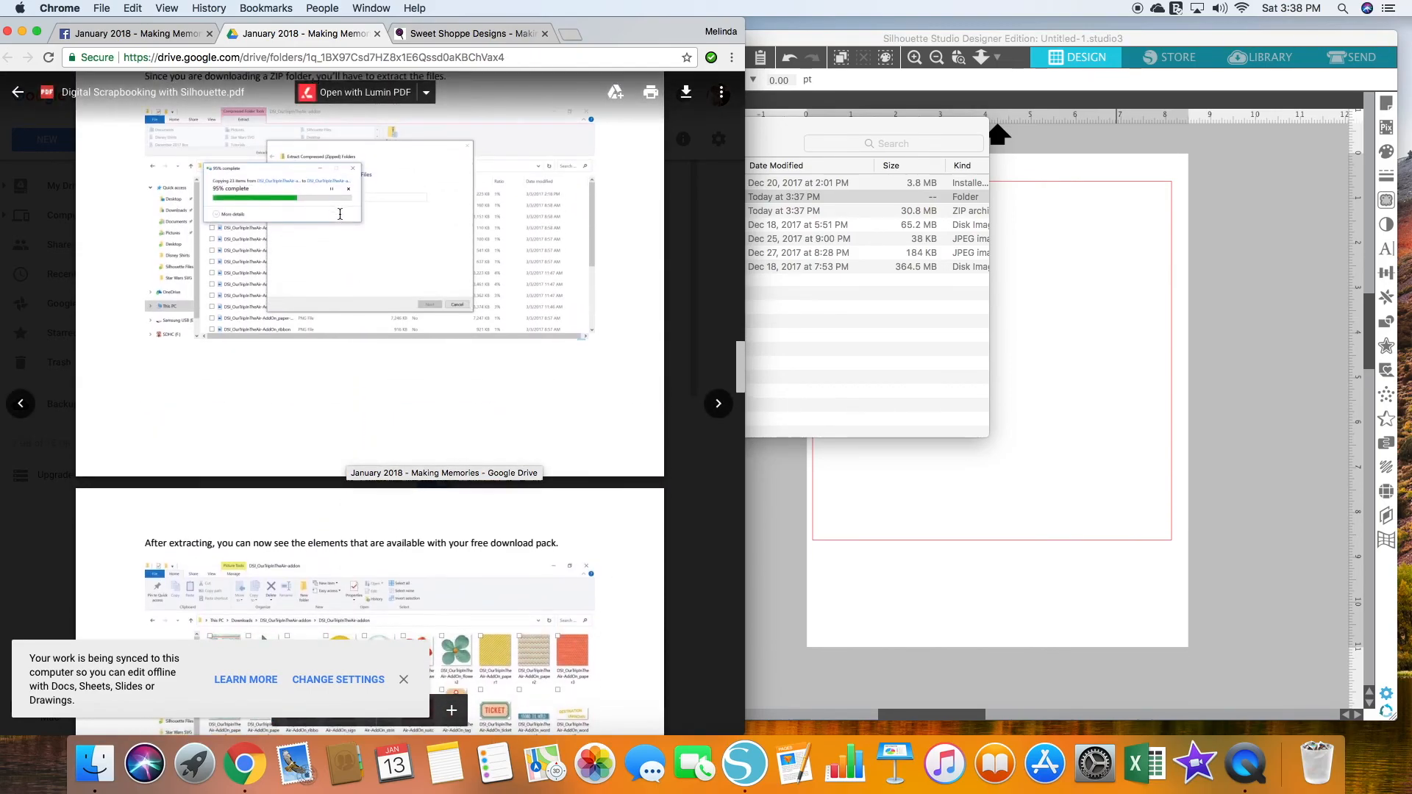
pyautogui.scroll(3, 335, 235)
# Extract DSI_OurTripInTheAir-addon.zip in Downloads and open its extracted folder in a window clear of the Silhouette Studio page.
pyautogui.click(797, 325)
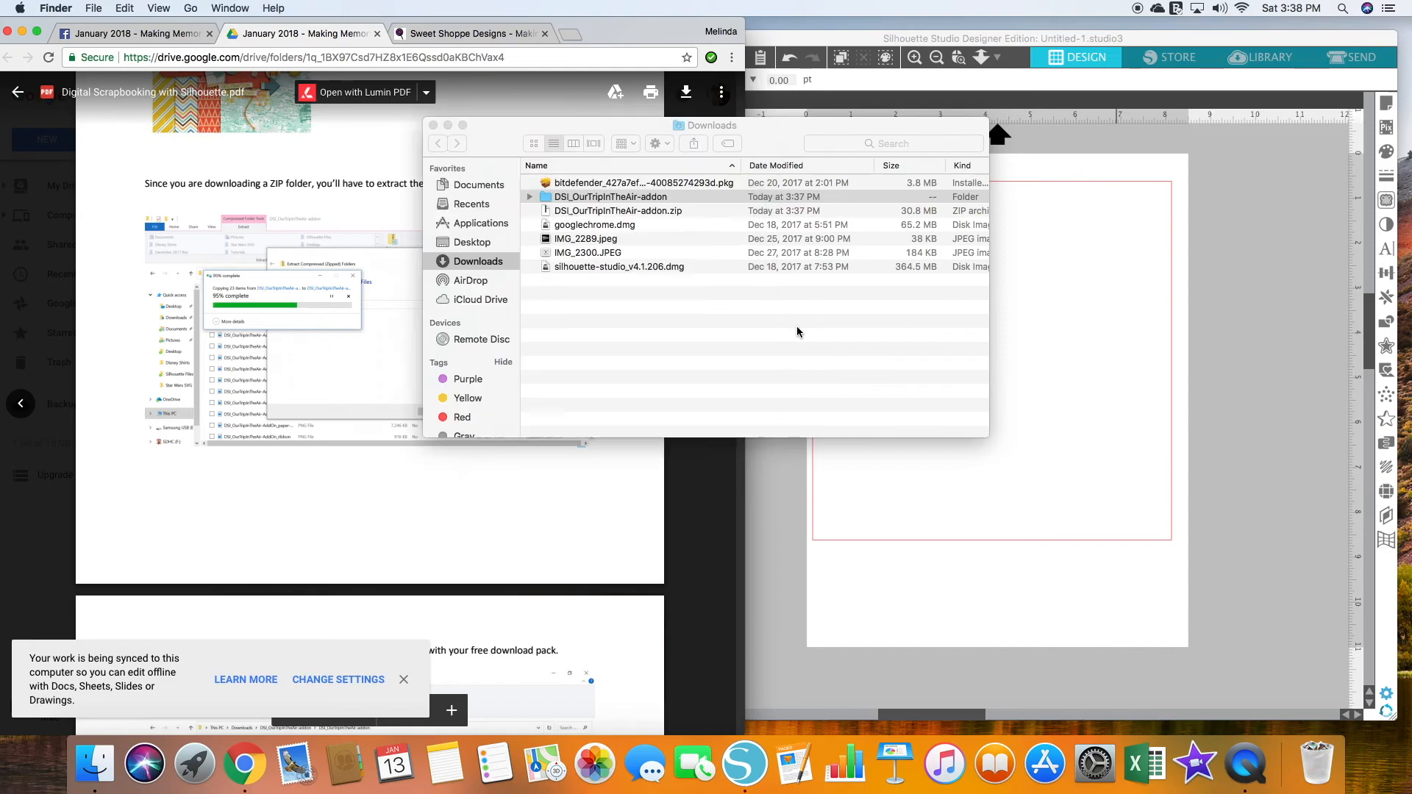
pyautogui.doubleClick(665, 212)
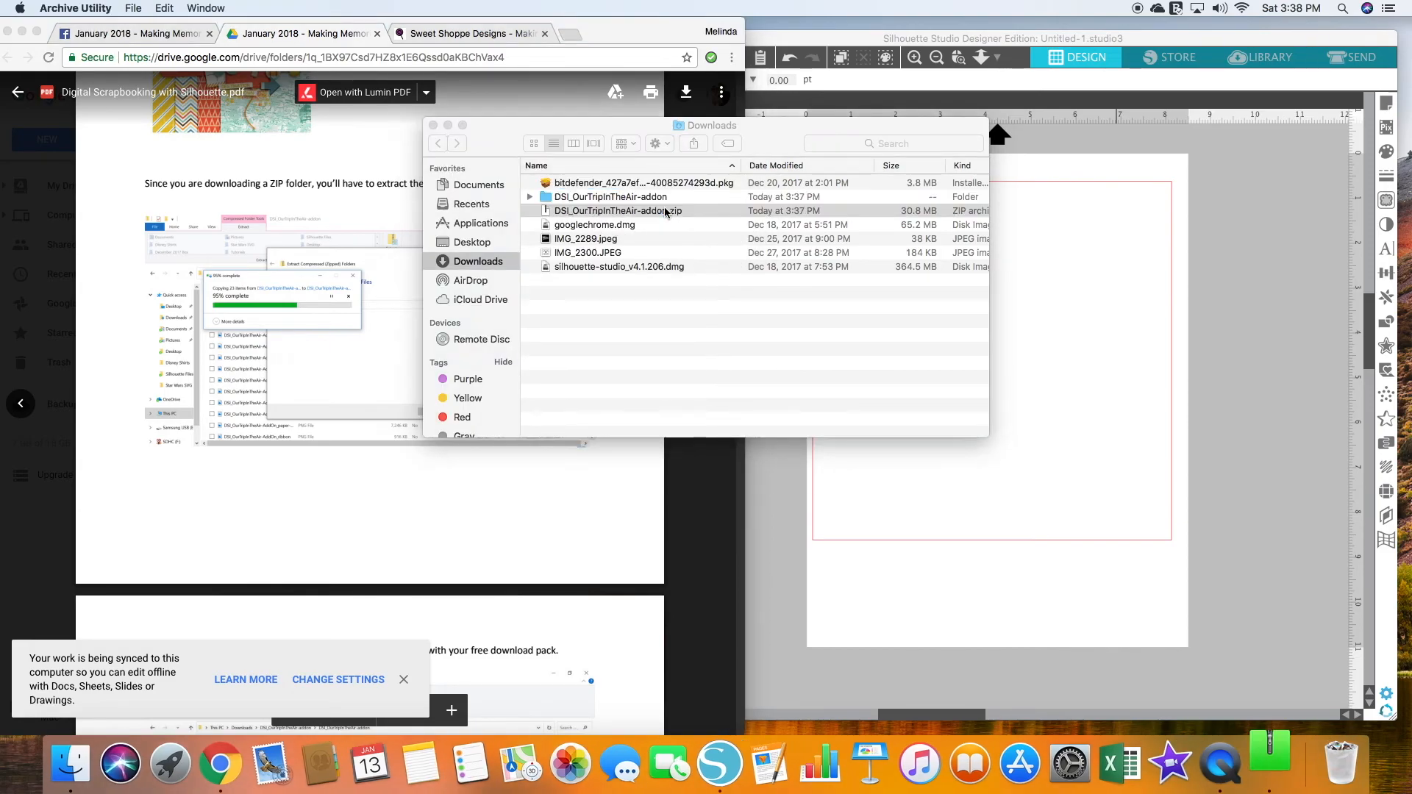
pyautogui.doubleClick(597, 197)
pyautogui.scroll(-3, 622, 228)
pyautogui.scroll(3, 619, 220)
pyautogui.moveTo(670, 136); pyautogui.dragTo(302, 143)
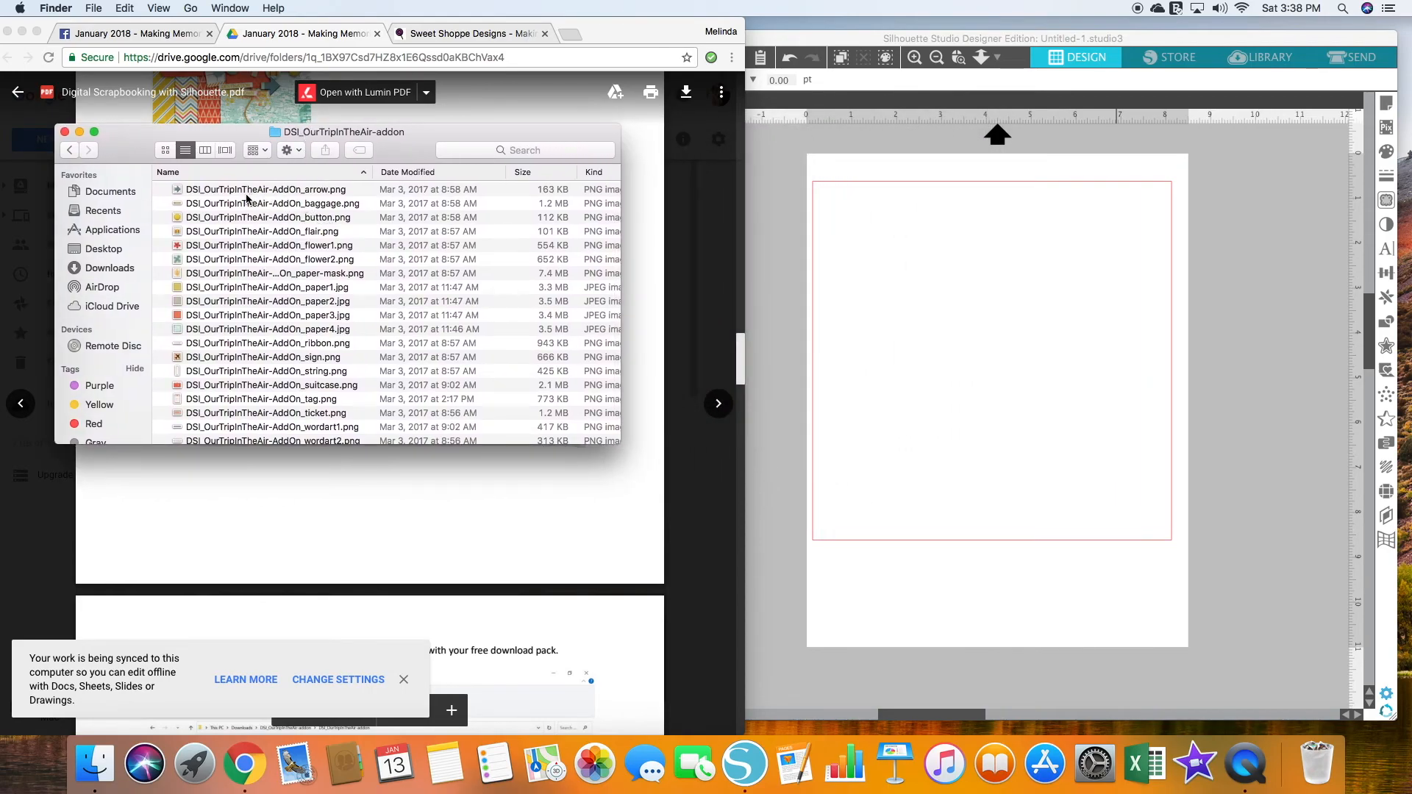
# Try placing the arrow and baggage images inside the 8 in square, and undo these changes.
pyautogui.moveTo(248, 193); pyautogui.dragTo(985, 250)
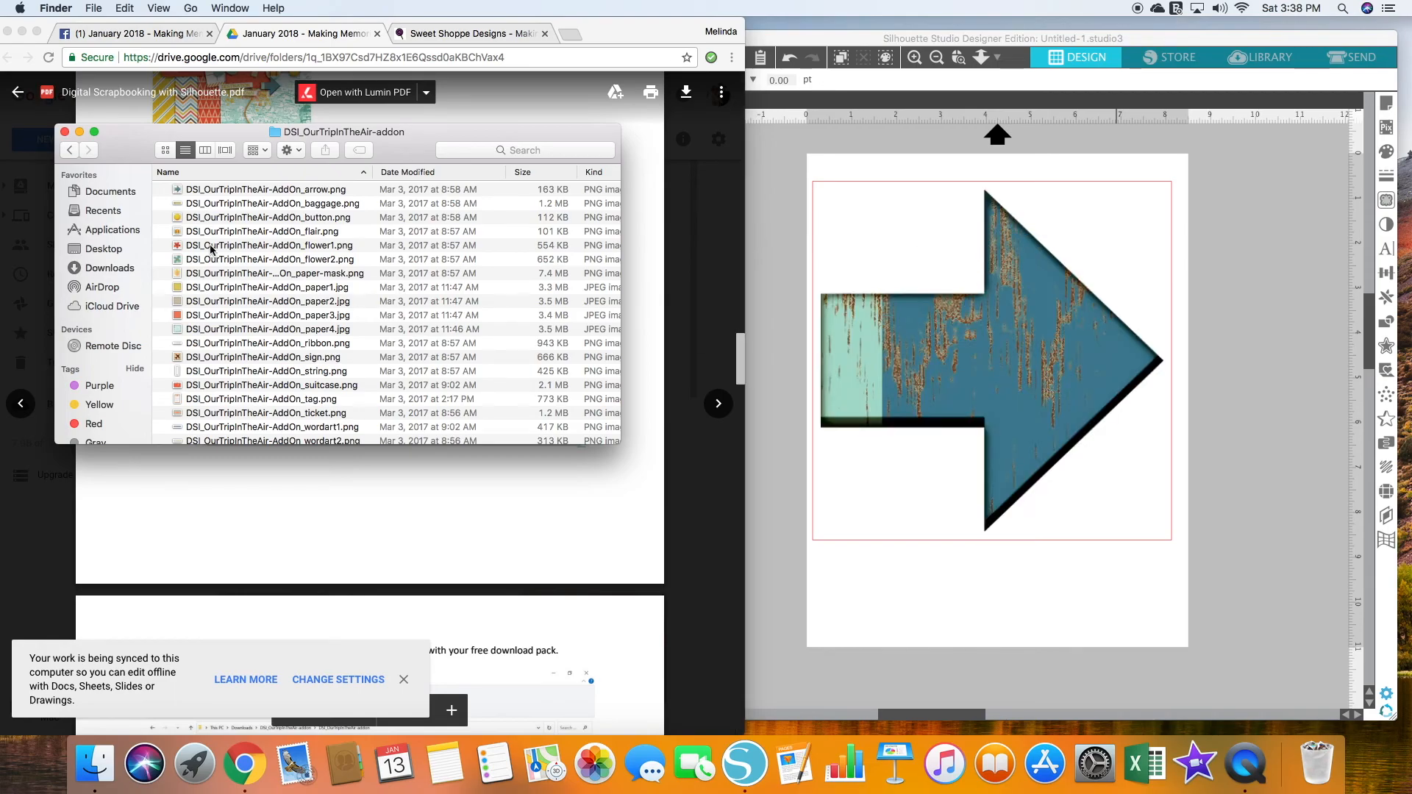
pyautogui.moveTo(237, 207); pyautogui.dragTo(917, 463)
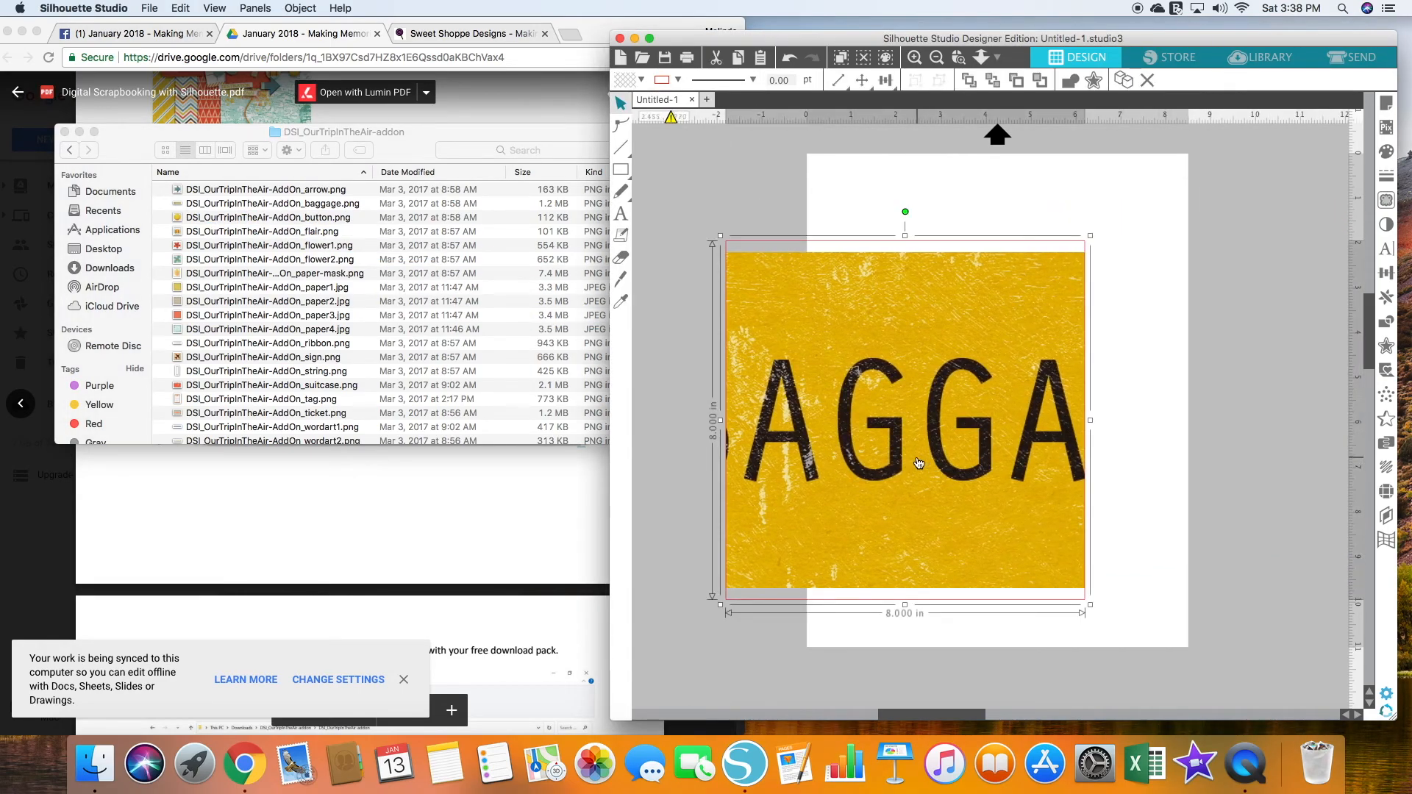
pyautogui.press('super+z')
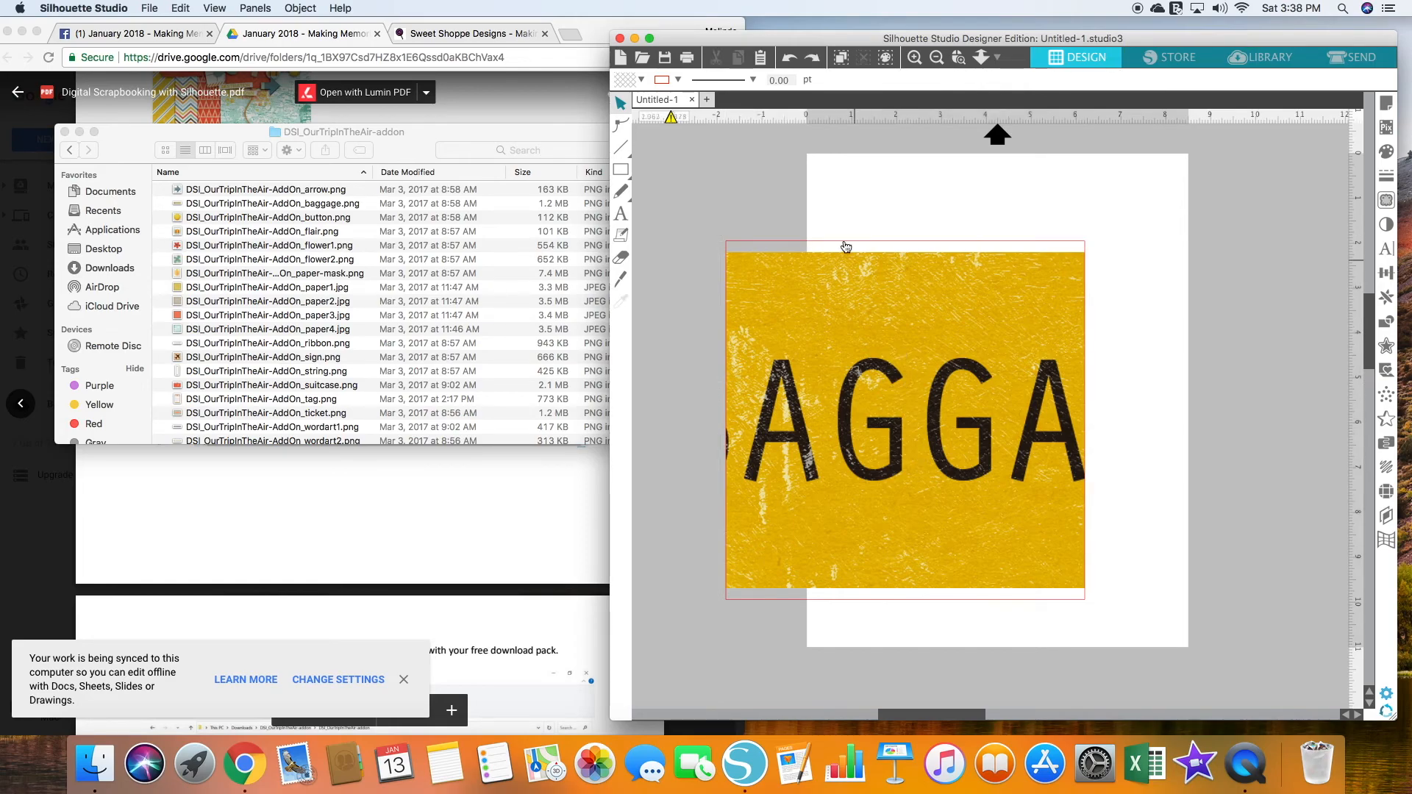
pyautogui.click(785, 62)
pyautogui.click(785, 62)
pyautogui.click(785, 62)
pyautogui.click(785, 62)
pyautogui.click(785, 62)
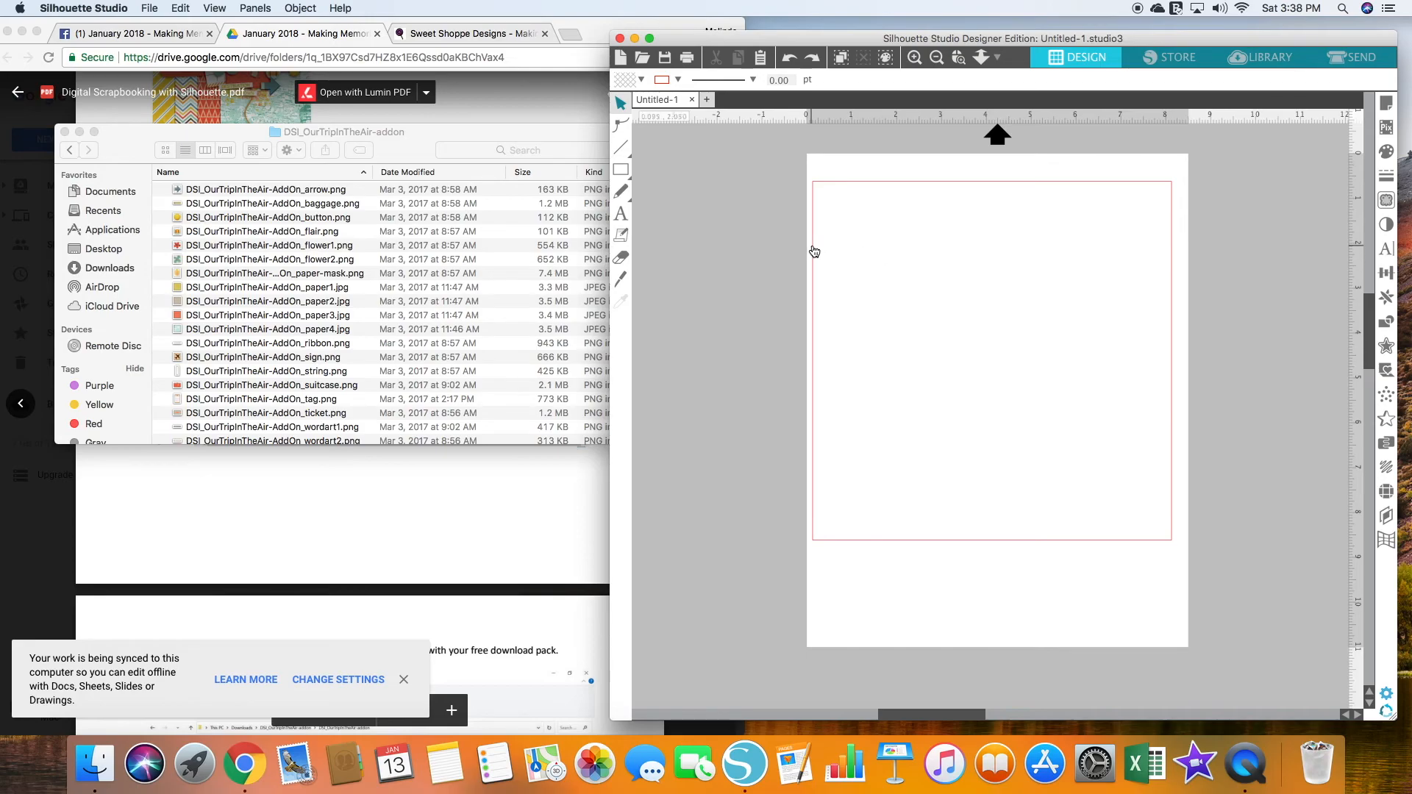
# With the square moved off the page, add the kit's arrow, baggage, button, flair, flower1, flower2 and paper-mask images to the canvas.
pyautogui.moveTo(295, 195); pyautogui.dragTo(737, 248)
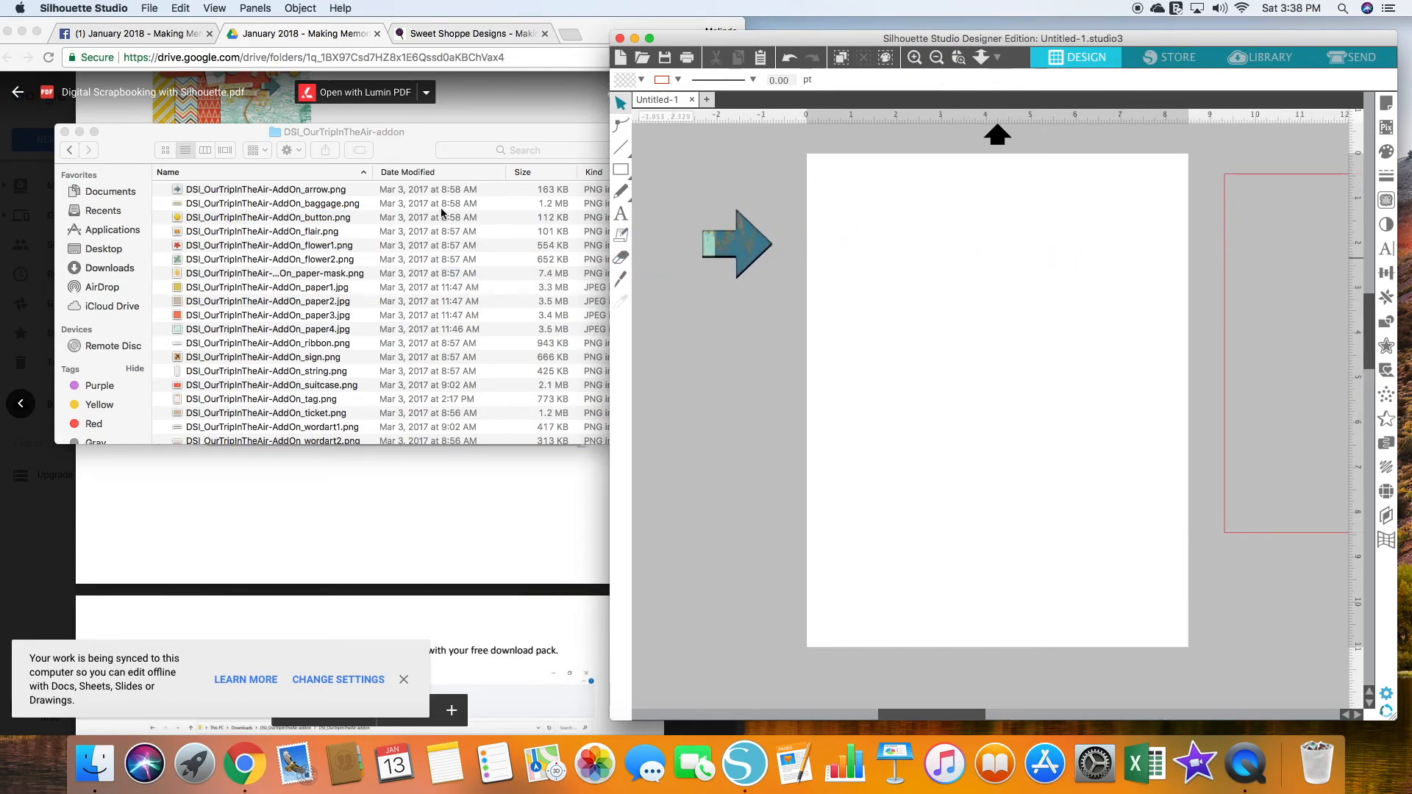
pyautogui.moveTo(335, 211); pyautogui.dragTo(748, 340)
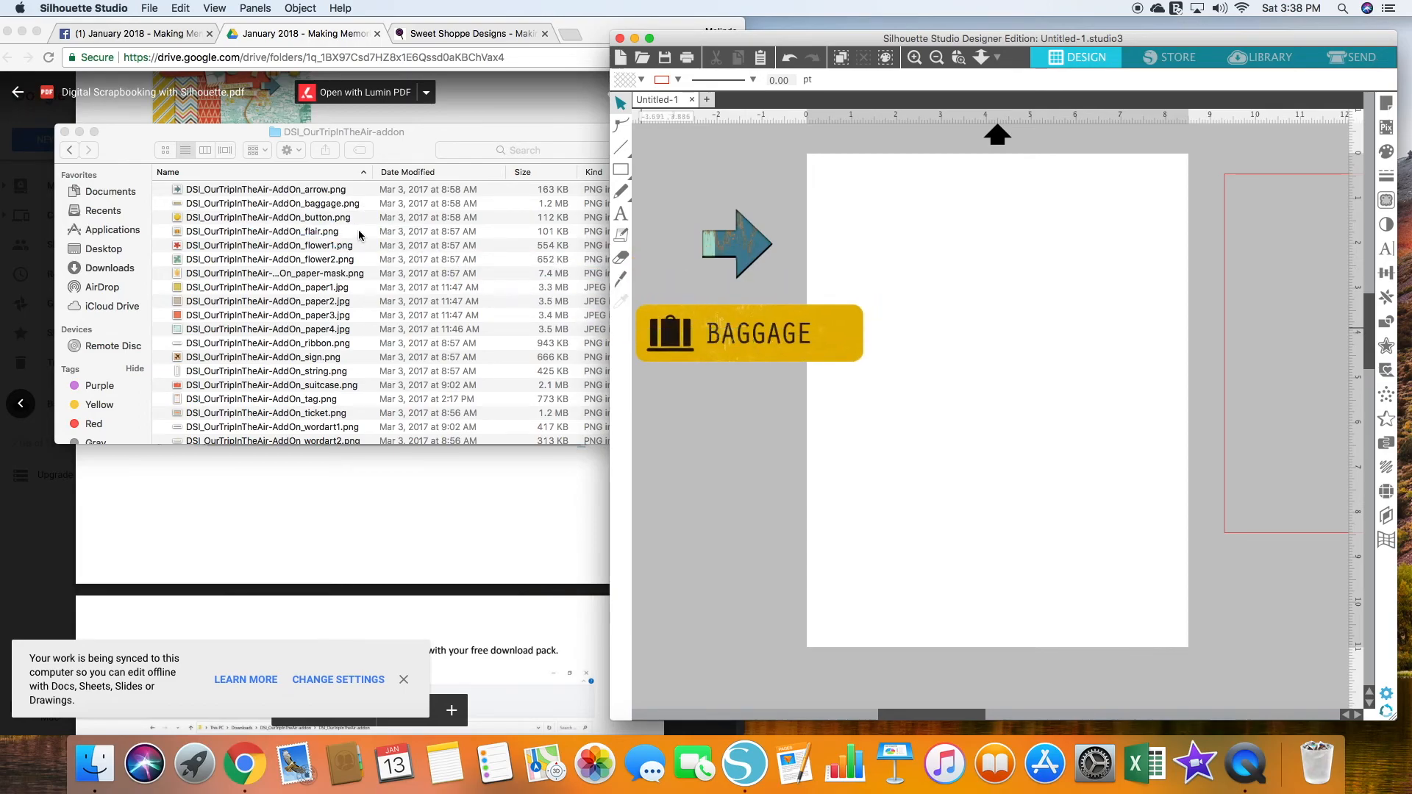
pyautogui.moveTo(350, 221); pyautogui.dragTo(811, 404)
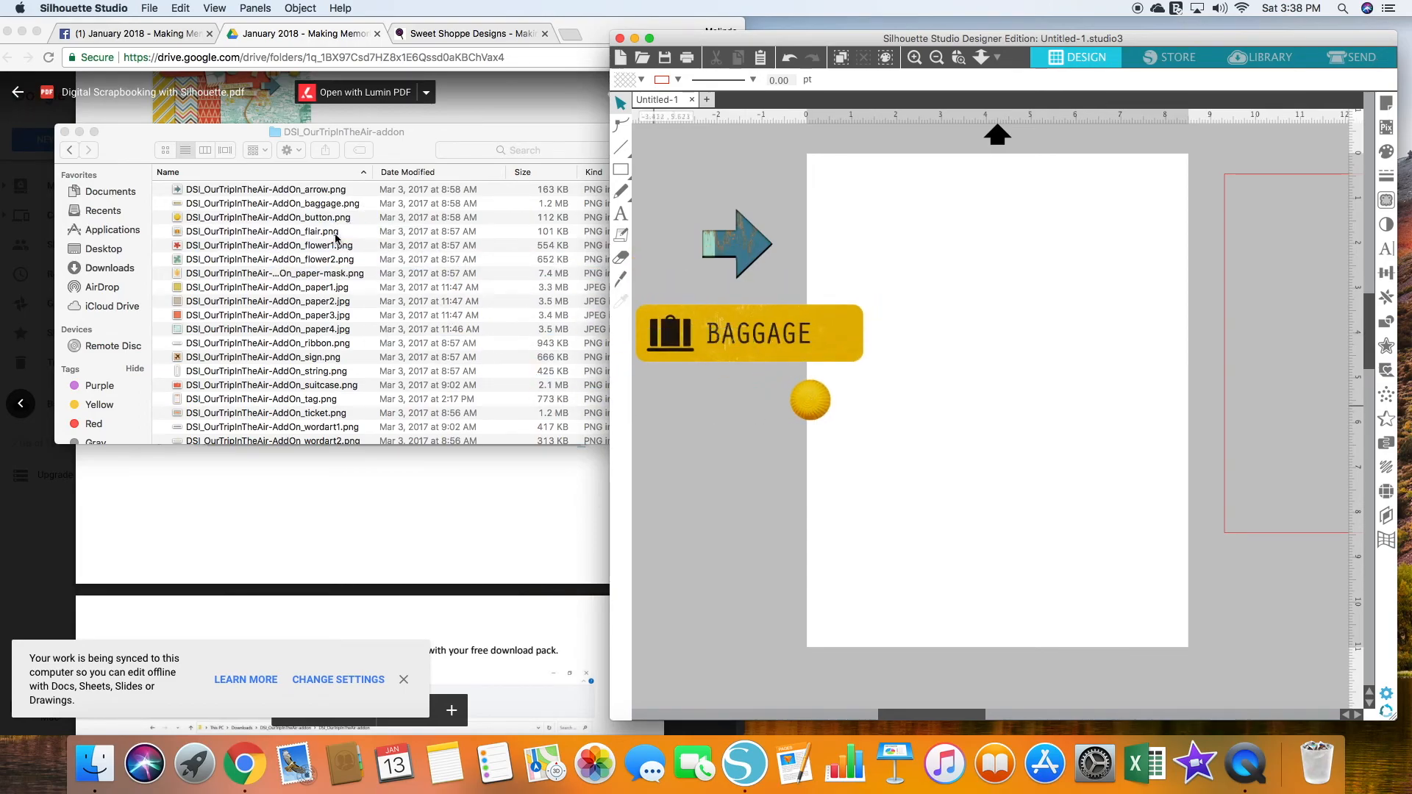
pyautogui.moveTo(300, 236); pyautogui.dragTo(787, 469)
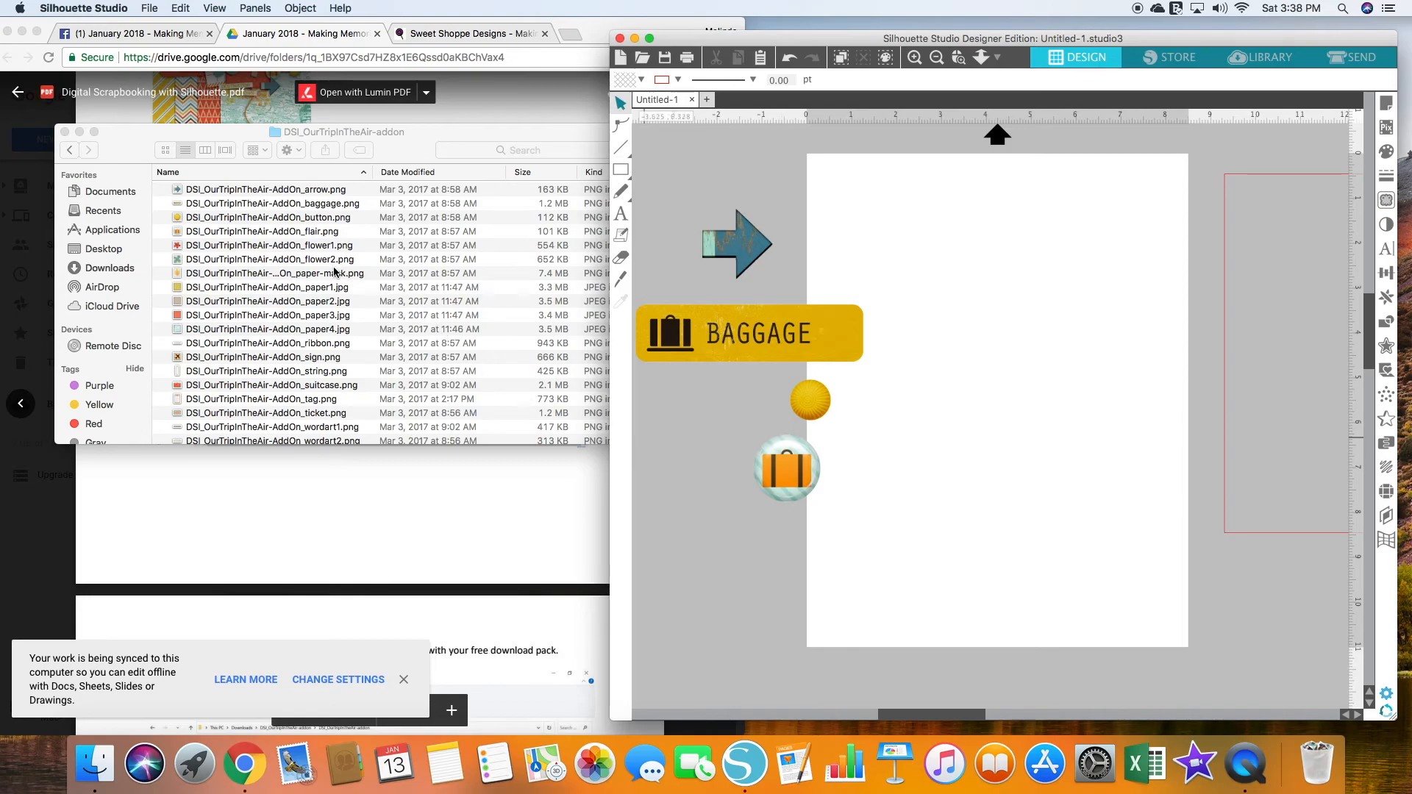
pyautogui.moveTo(324, 265); pyautogui.dragTo(761, 548)
pyautogui.moveTo(345, 245); pyautogui.dragTo(820, 213)
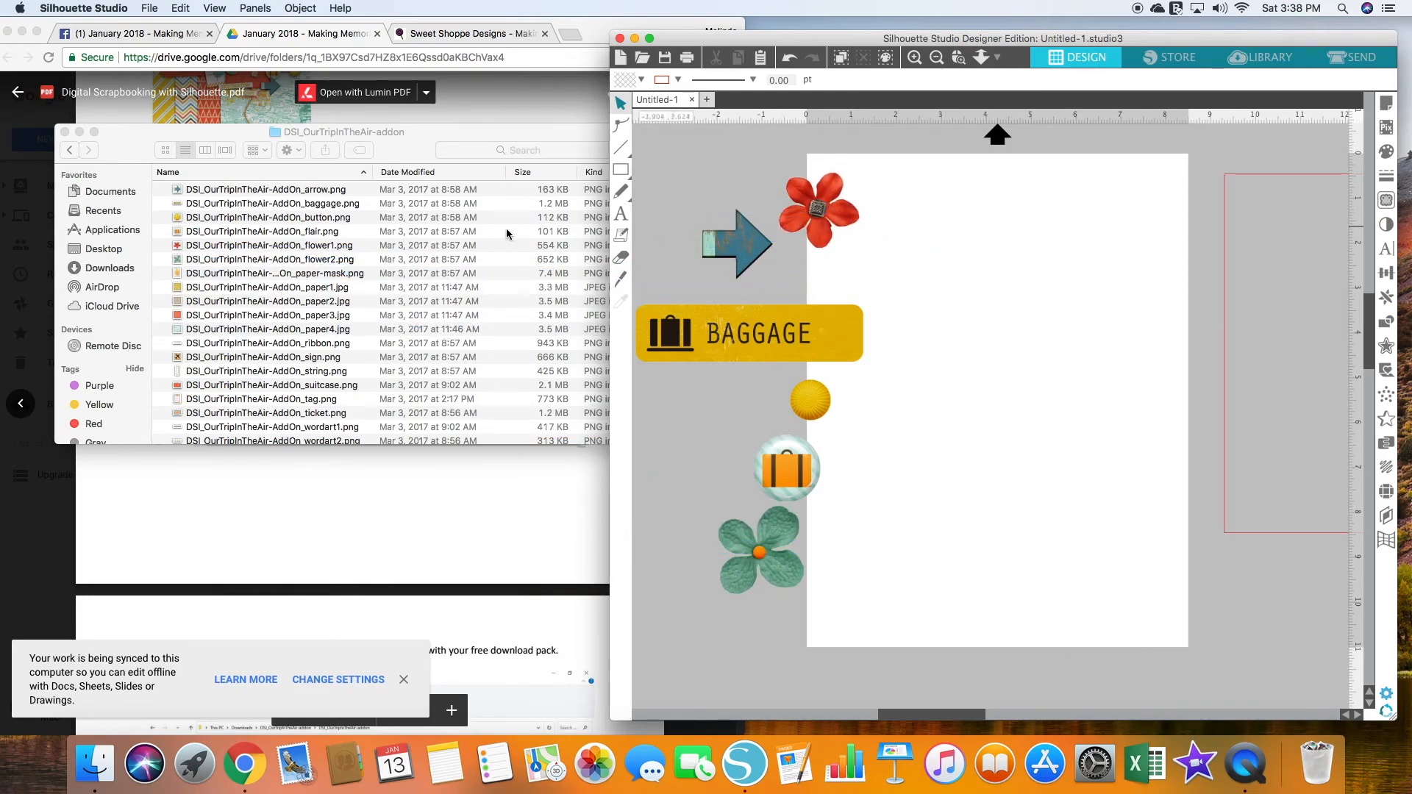
pyautogui.moveTo(328, 278); pyautogui.dragTo(972, 309)
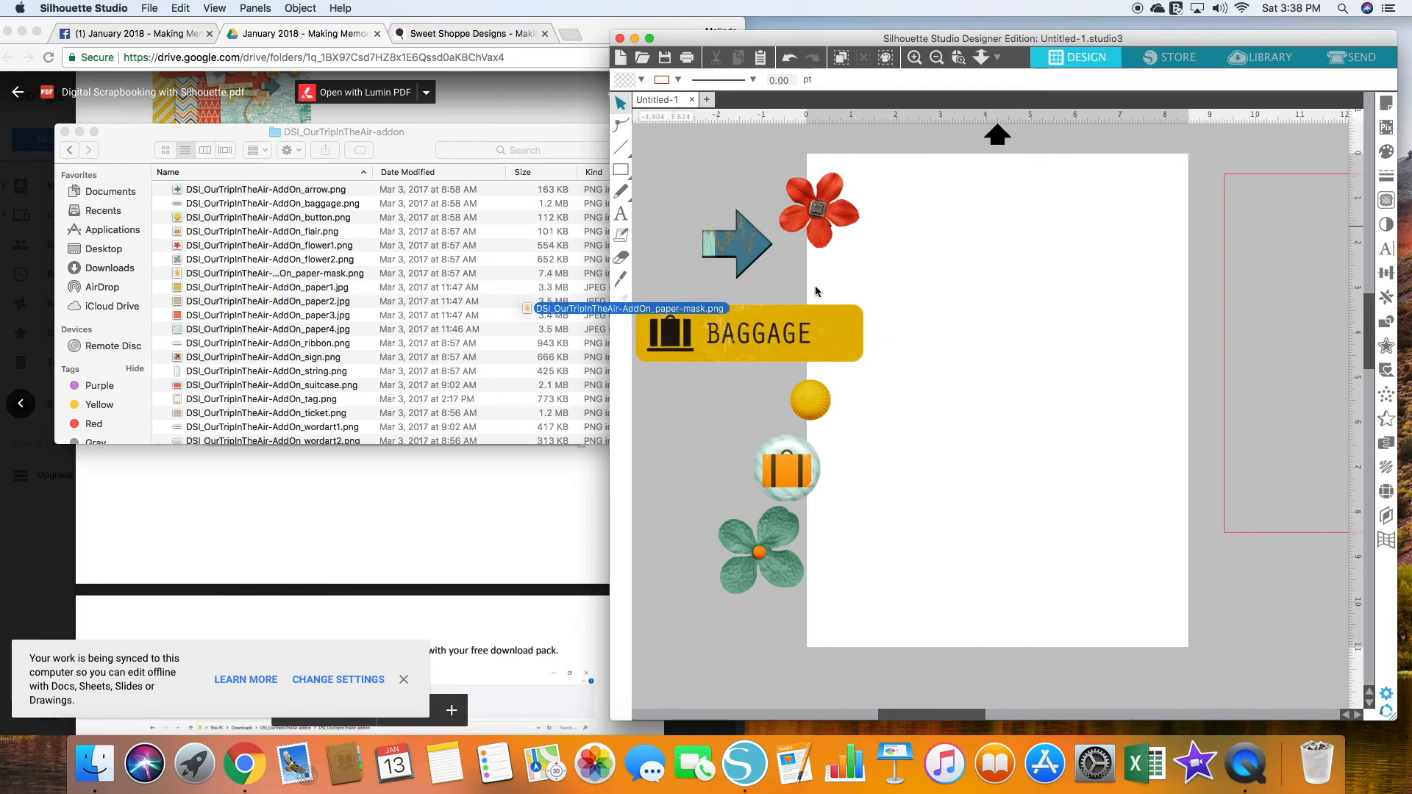
pyautogui.moveTo(815, 291); pyautogui.dragTo(816, 294)
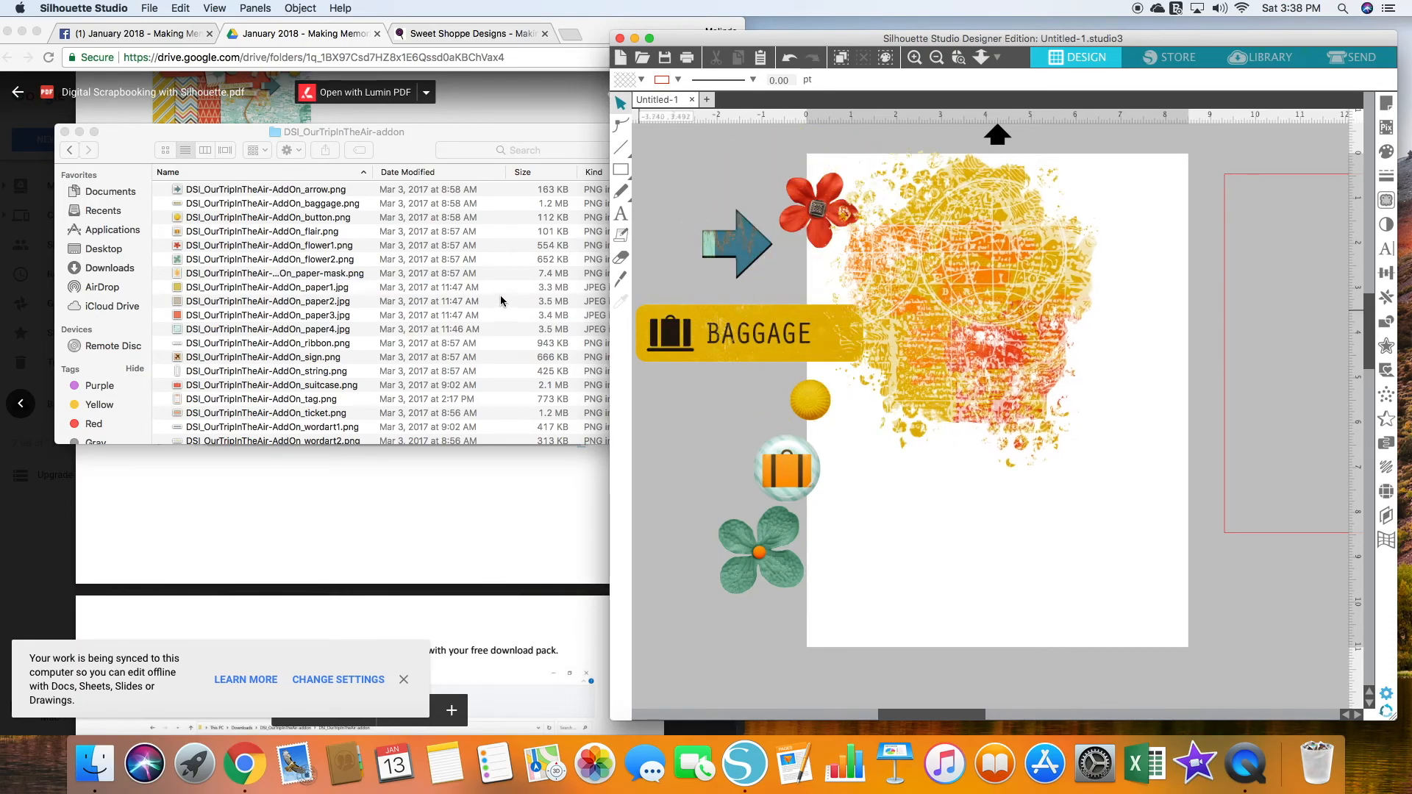
# Try adding the striped paper1.jpg to the canvas, and undo its placement.
pyautogui.moveTo(326, 292); pyautogui.dragTo(994, 553)
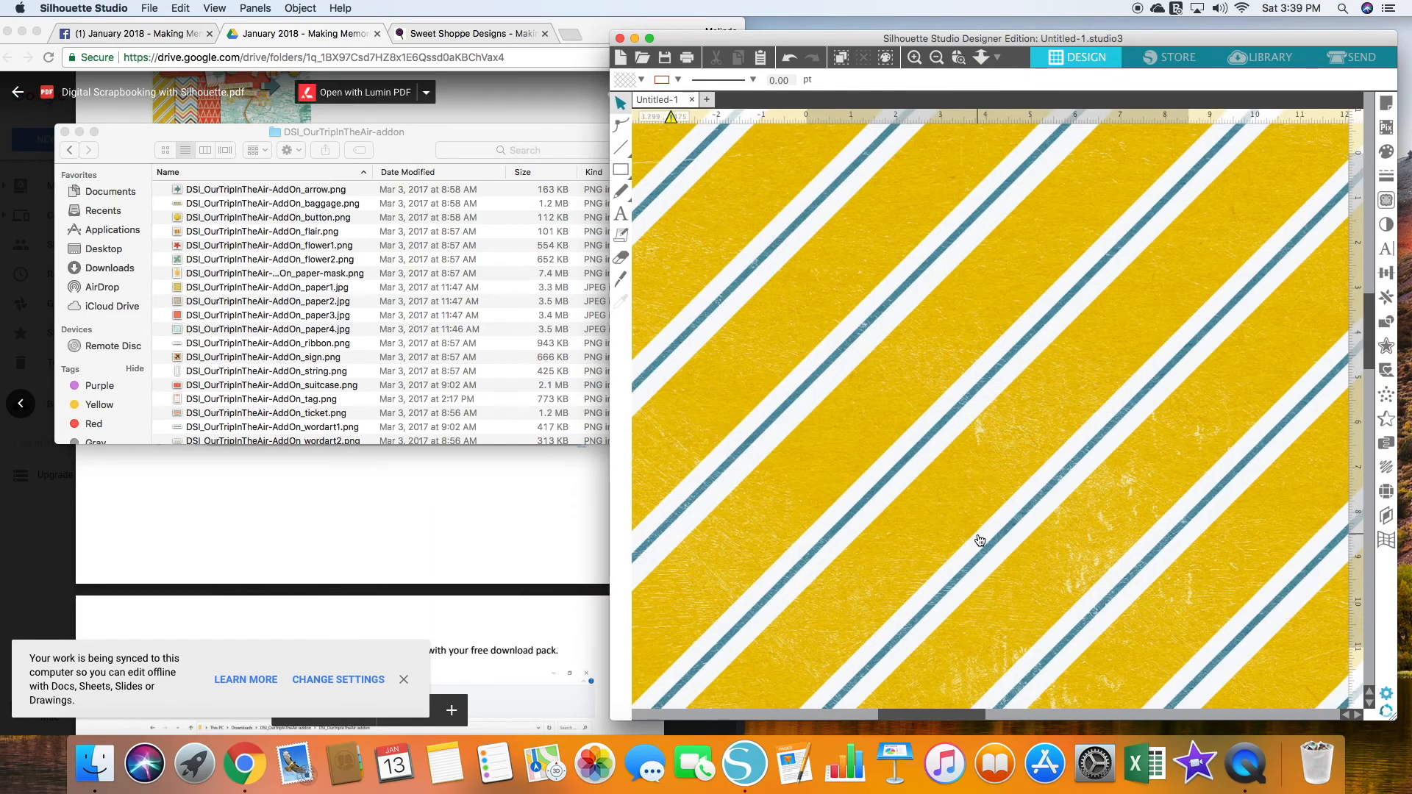
pyautogui.moveTo(1047, 589); pyautogui.dragTo(870, 405)
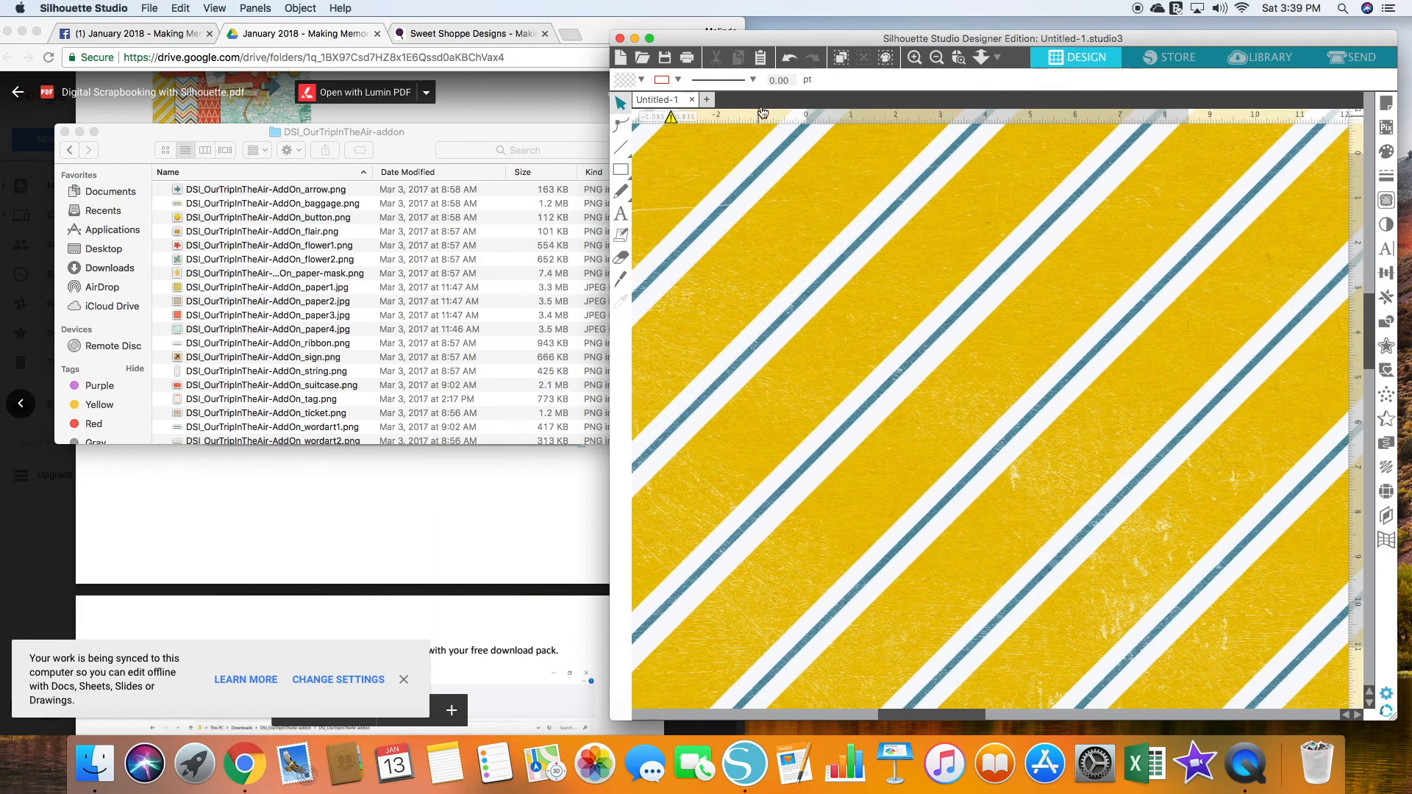
pyautogui.click(788, 59)
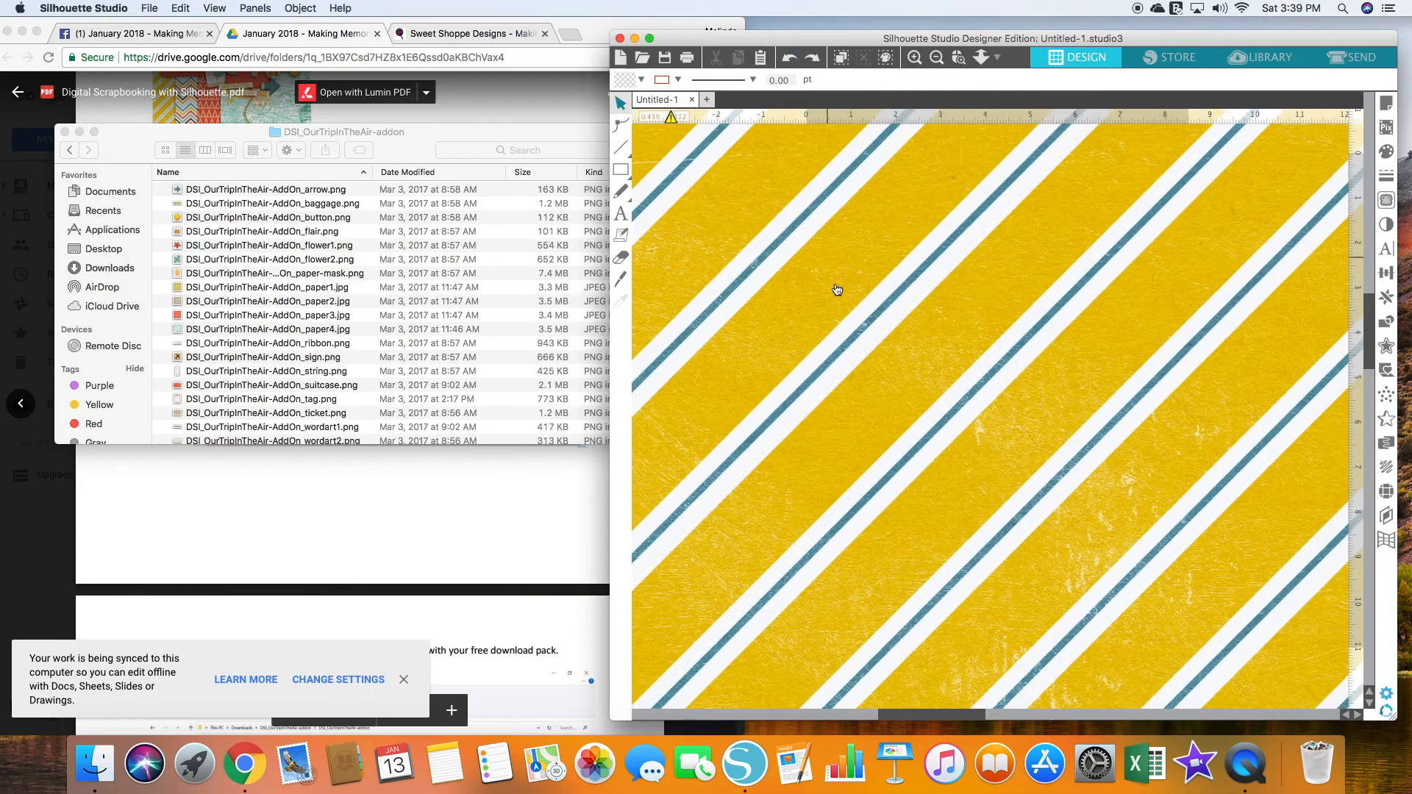
pyautogui.click(785, 63)
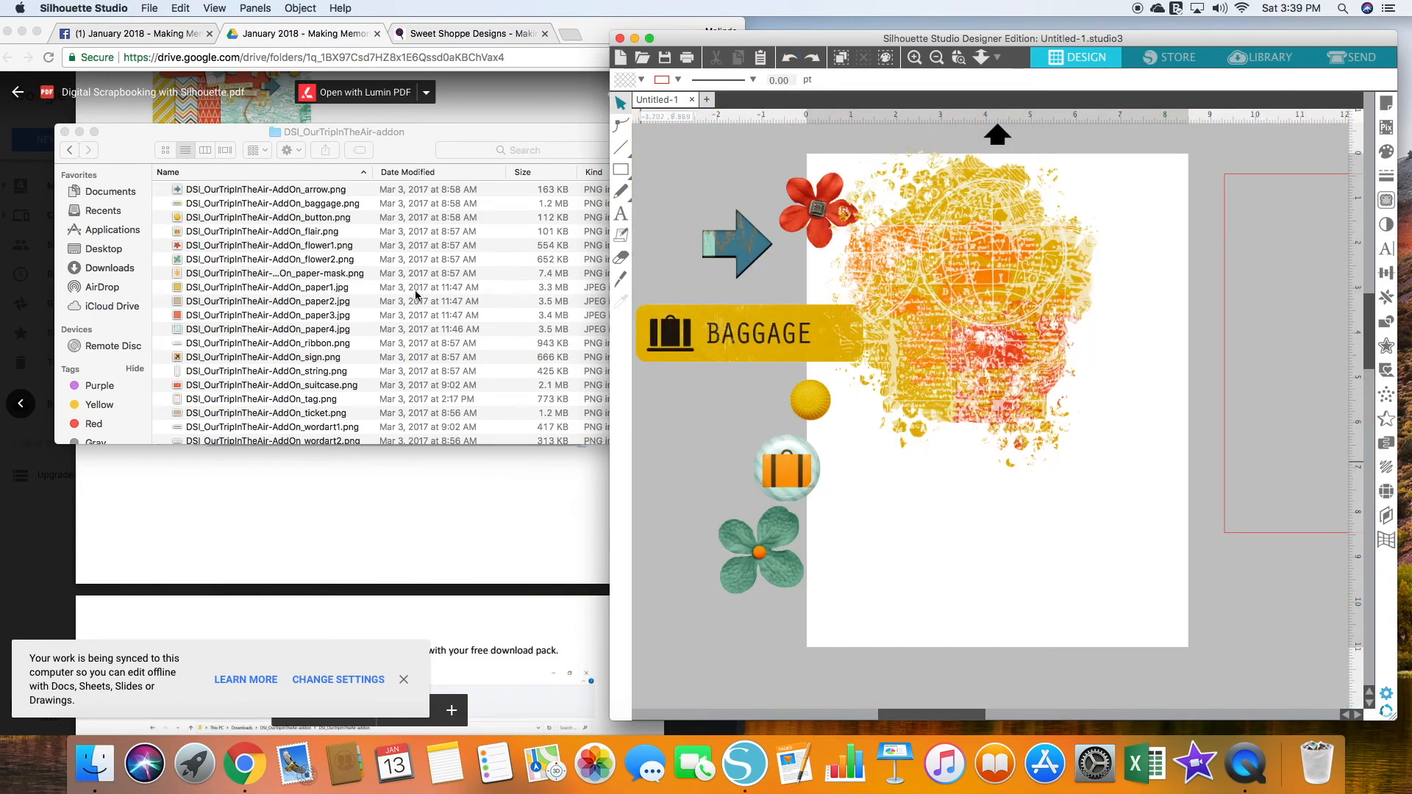
# Add the kit's ribbon, sign and string images to the canvas below and beside the existing embellishments.
pyautogui.scroll(-3, 313, 294)
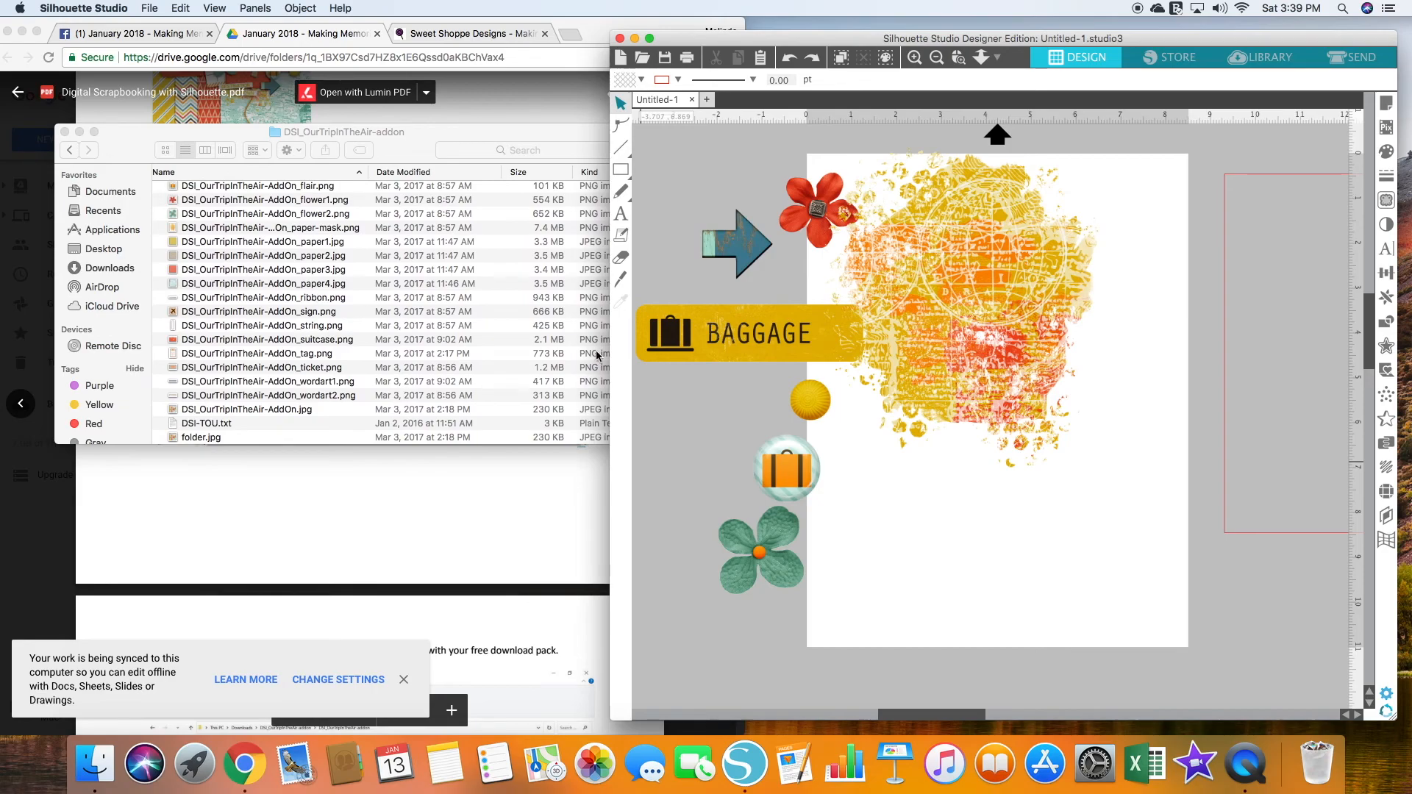
pyautogui.moveTo(329, 303); pyautogui.dragTo(963, 614)
pyautogui.moveTo(305, 315); pyautogui.dragTo(1000, 515)
pyautogui.moveTo(317, 325); pyautogui.dragTo(676, 568)
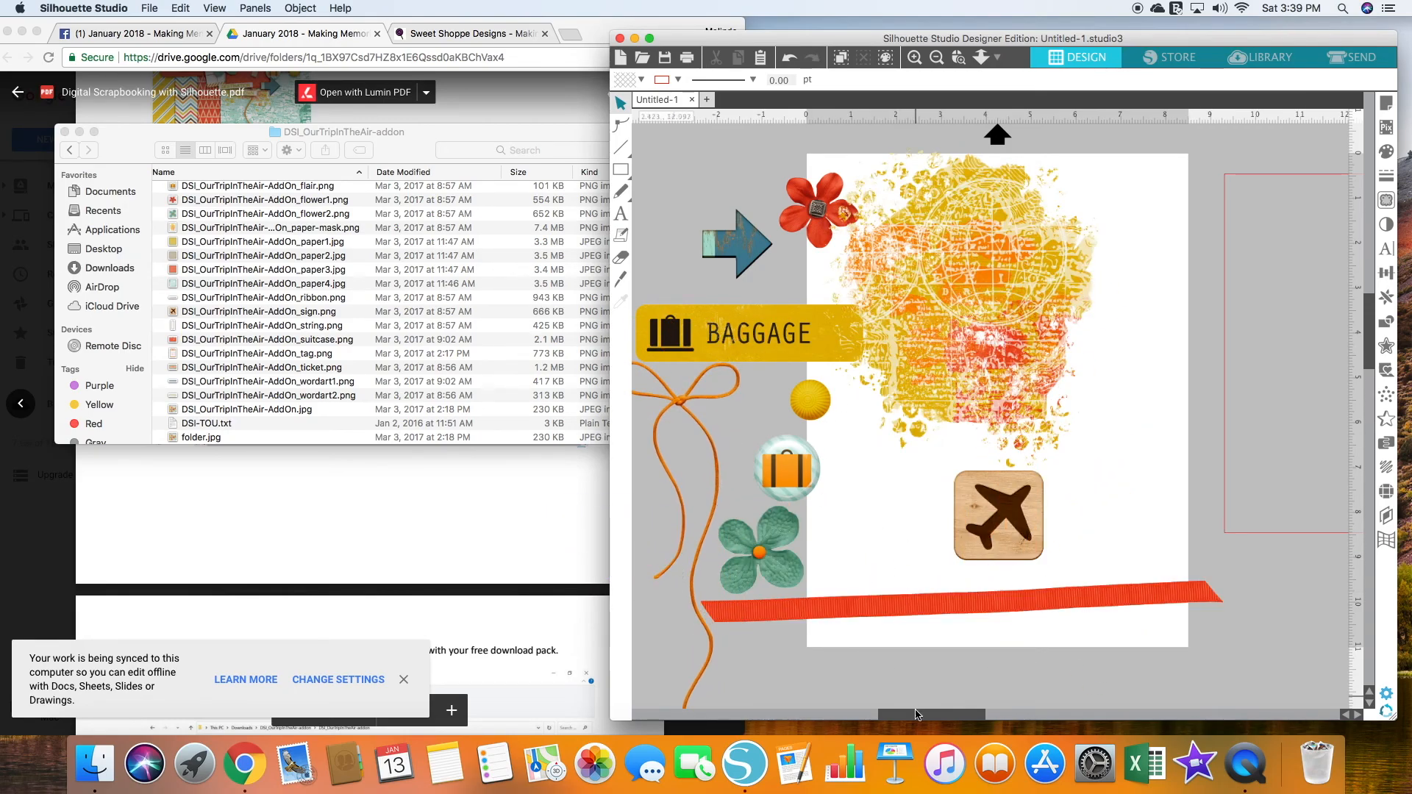
# Add the suitcase, tag, ticket, wordart1 and wordart2 images to the empty canvas area beyond the string.
pyautogui.moveTo(916, 714); pyautogui.dragTo(816, 704)
pyautogui.moveTo(312, 339); pyautogui.dragTo(838, 240)
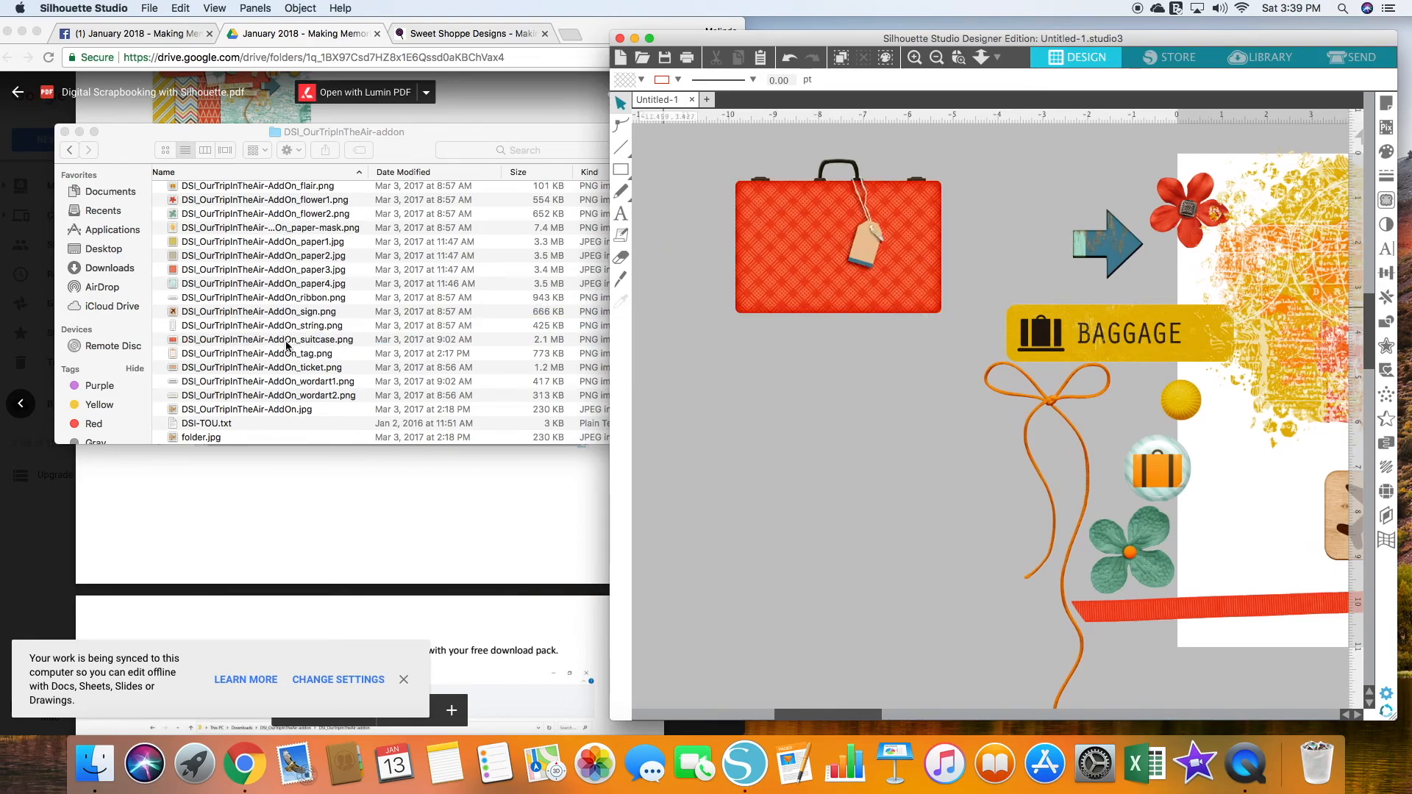
pyautogui.moveTo(282, 357); pyautogui.dragTo(831, 412)
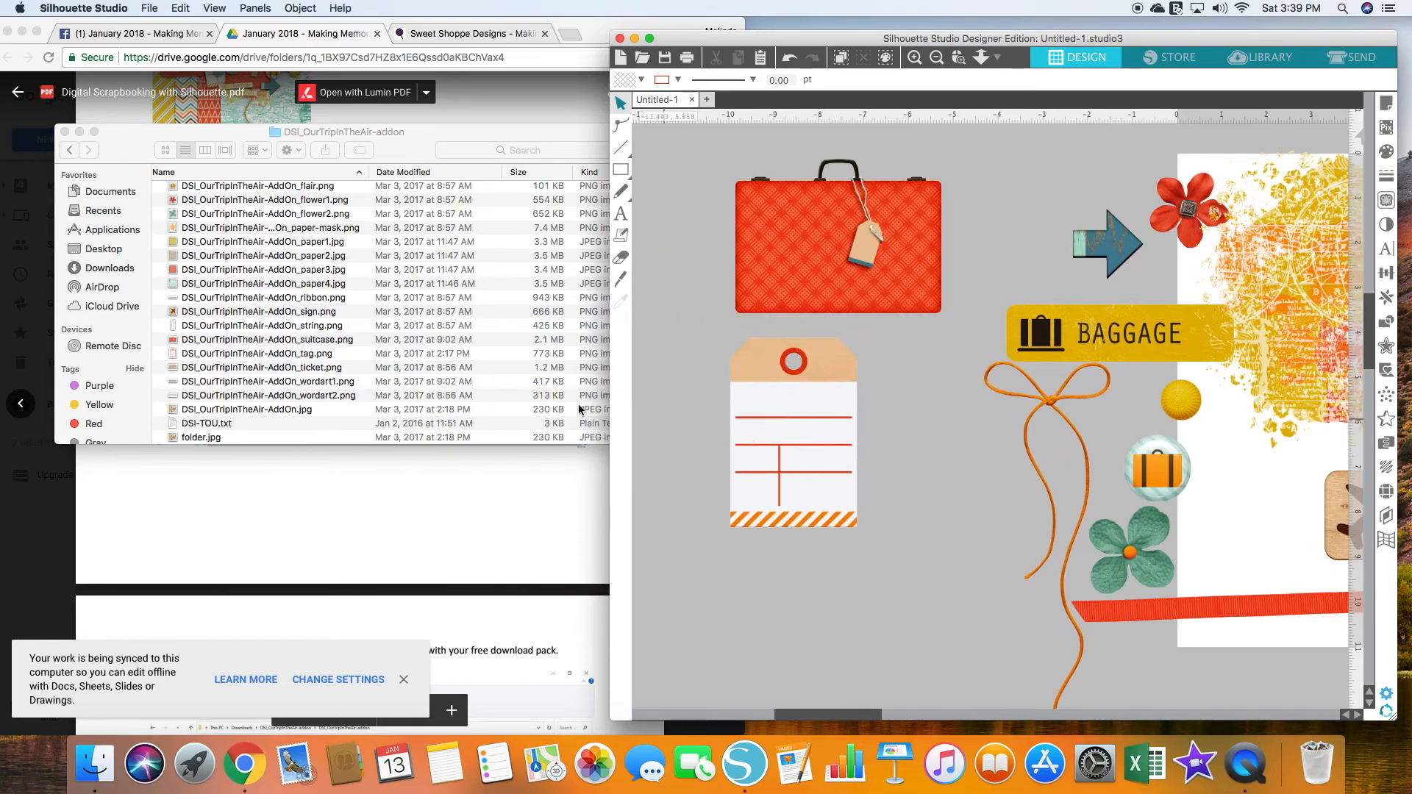
pyautogui.moveTo(321, 373); pyautogui.dragTo(861, 593)
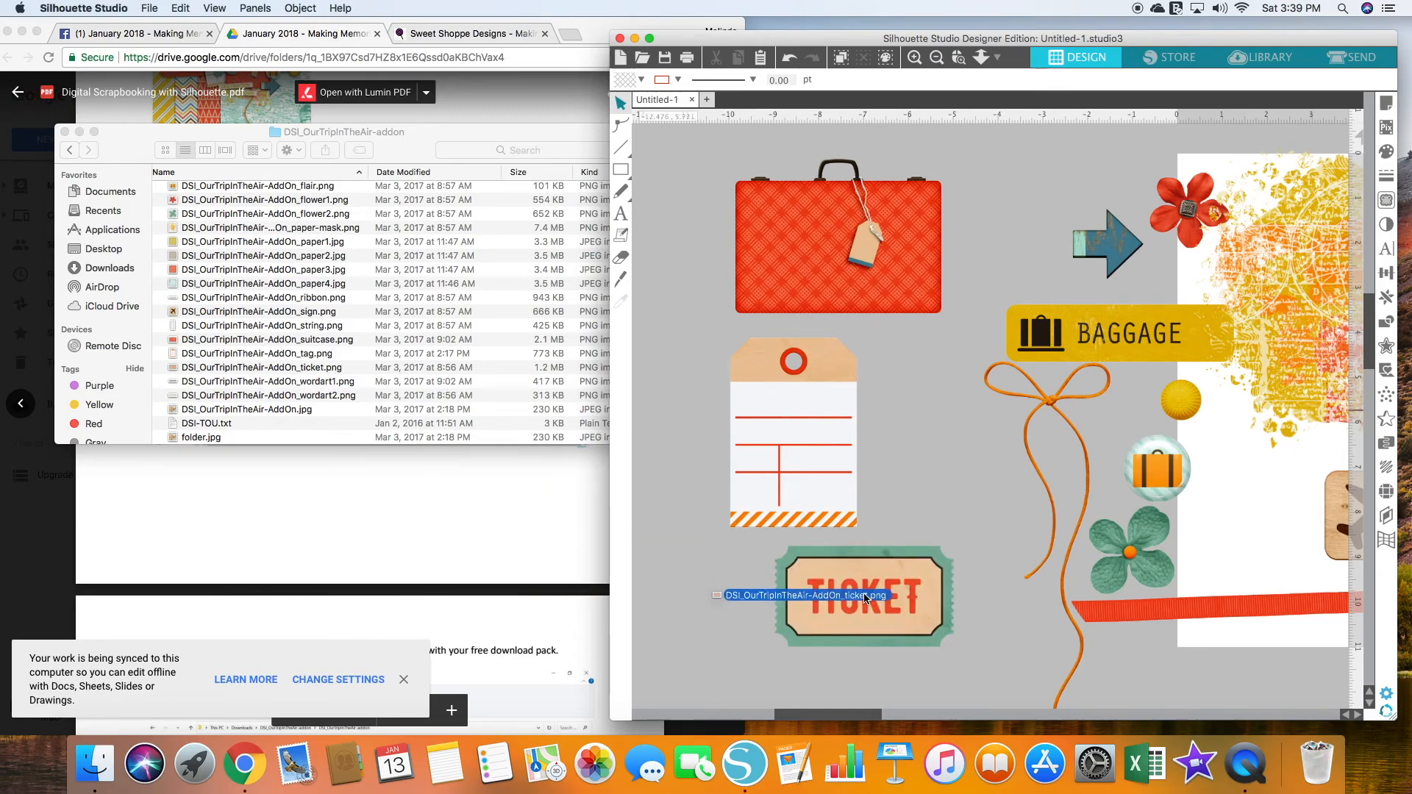
pyautogui.moveTo(318, 382); pyautogui.dragTo(938, 445)
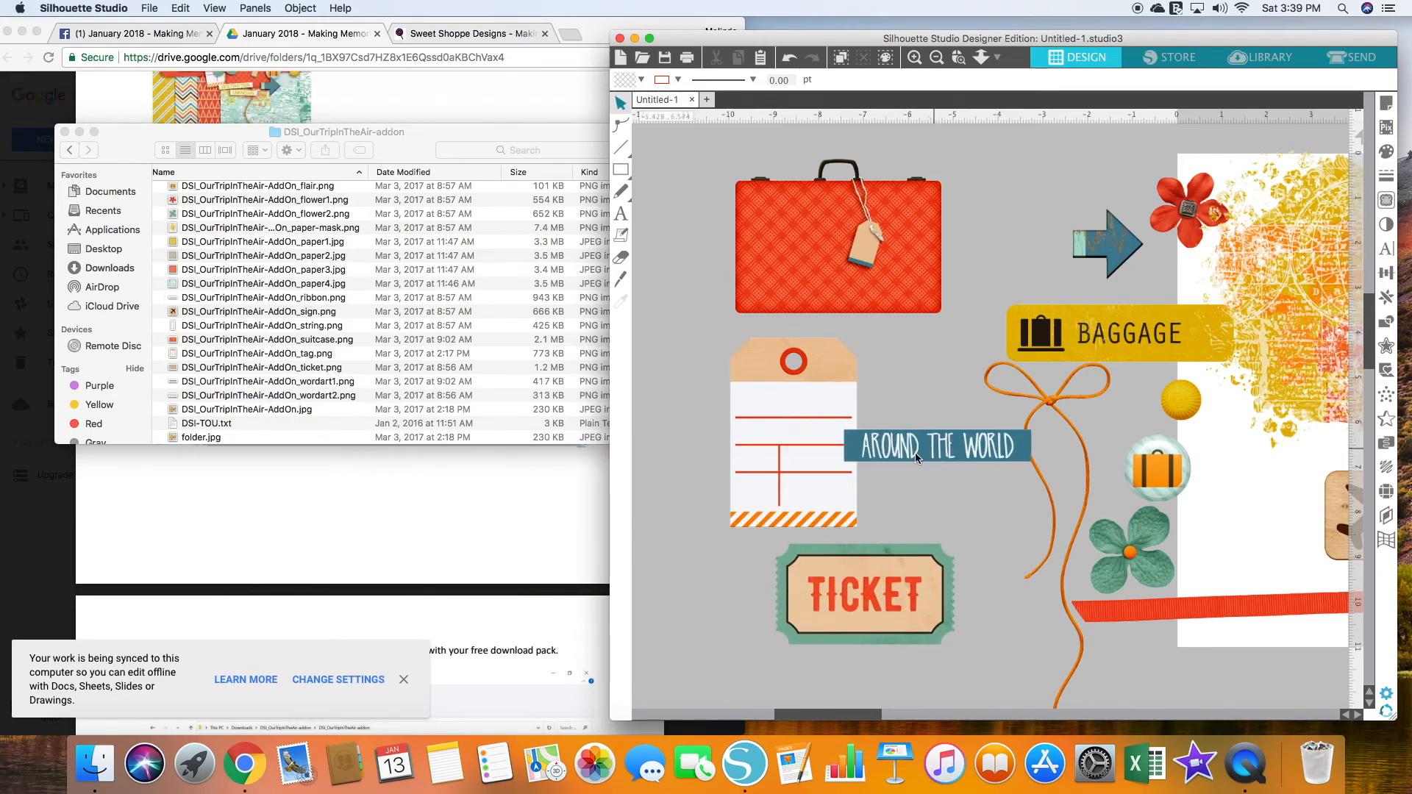
pyautogui.moveTo(305, 399); pyautogui.dragTo(864, 363)
# Add the kit preview DSI_OurTripInTheAir-AddOn.jpg beside the suitcase and tag, and reposition the Silhouette Studio window.
pyautogui.moveTo(266, 414); pyautogui.dragTo(698, 401)
pyautogui.moveTo(842, 719); pyautogui.dragTo(712, 706)
pyautogui.moveTo(769, 606); pyautogui.dragTo(587, 645)
# Try adding the red triangle-patterned paper3.jpg over the kit preview, and undo it.
pyautogui.scroll(3, 319, 331)
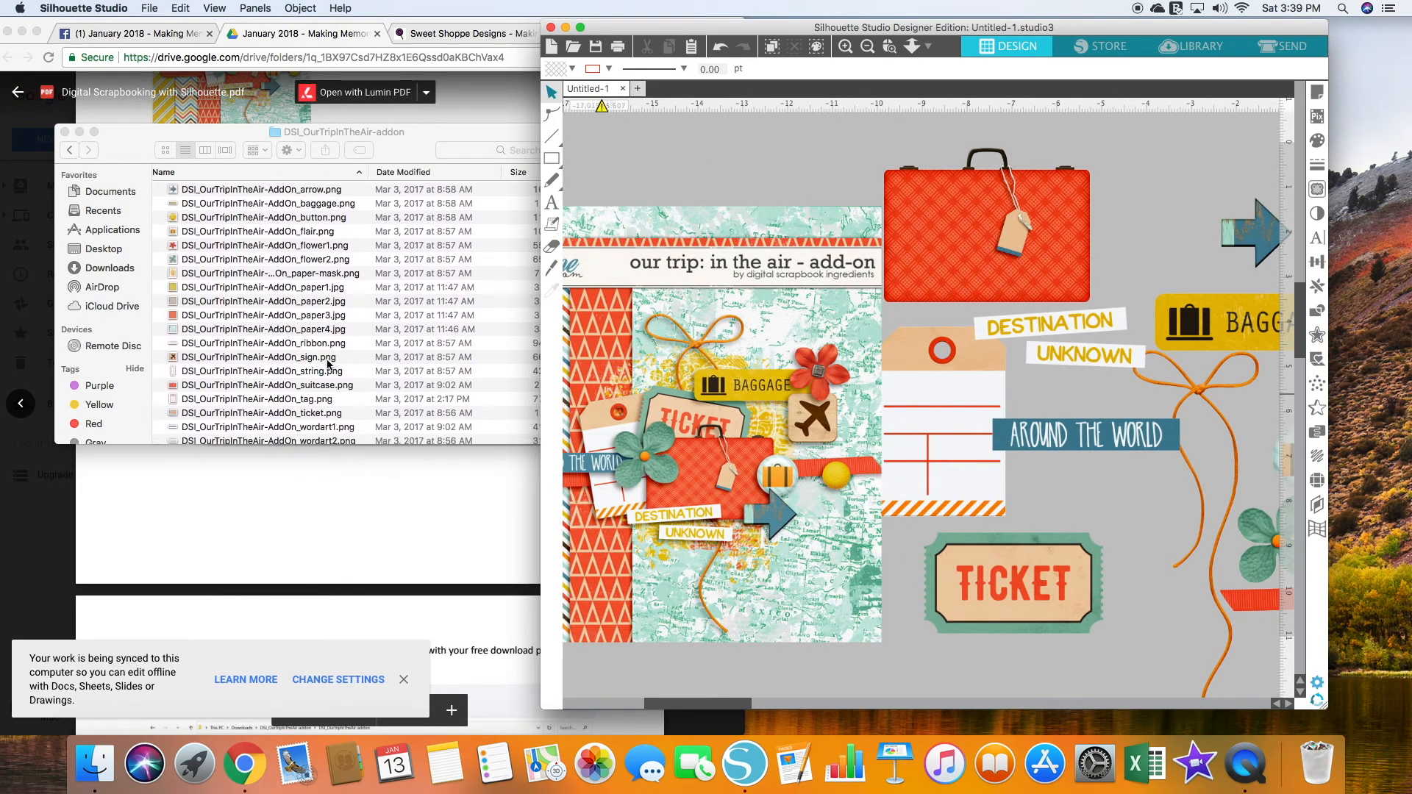
pyautogui.moveTo(318, 322); pyautogui.dragTo(731, 495)
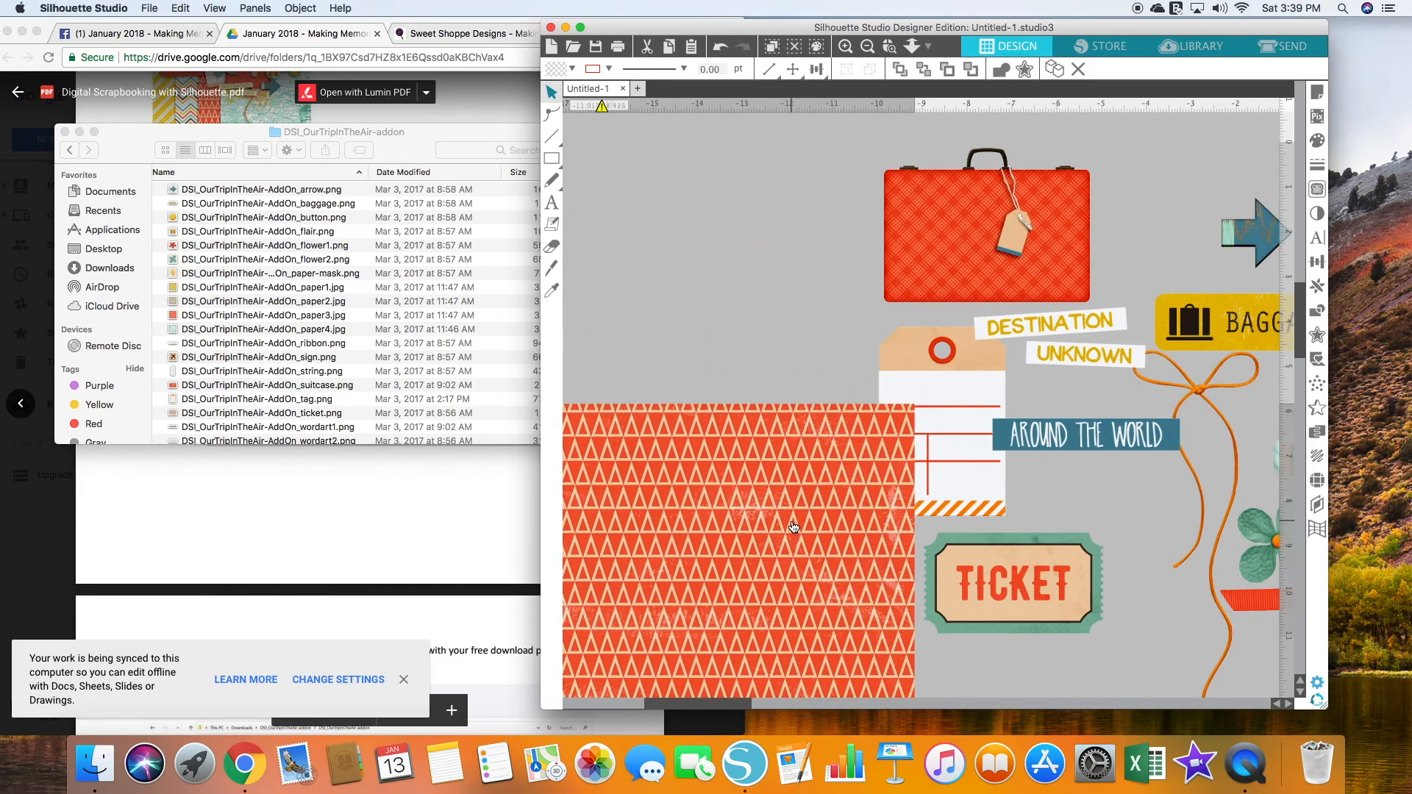
pyautogui.click(717, 44)
pyautogui.click(720, 46)
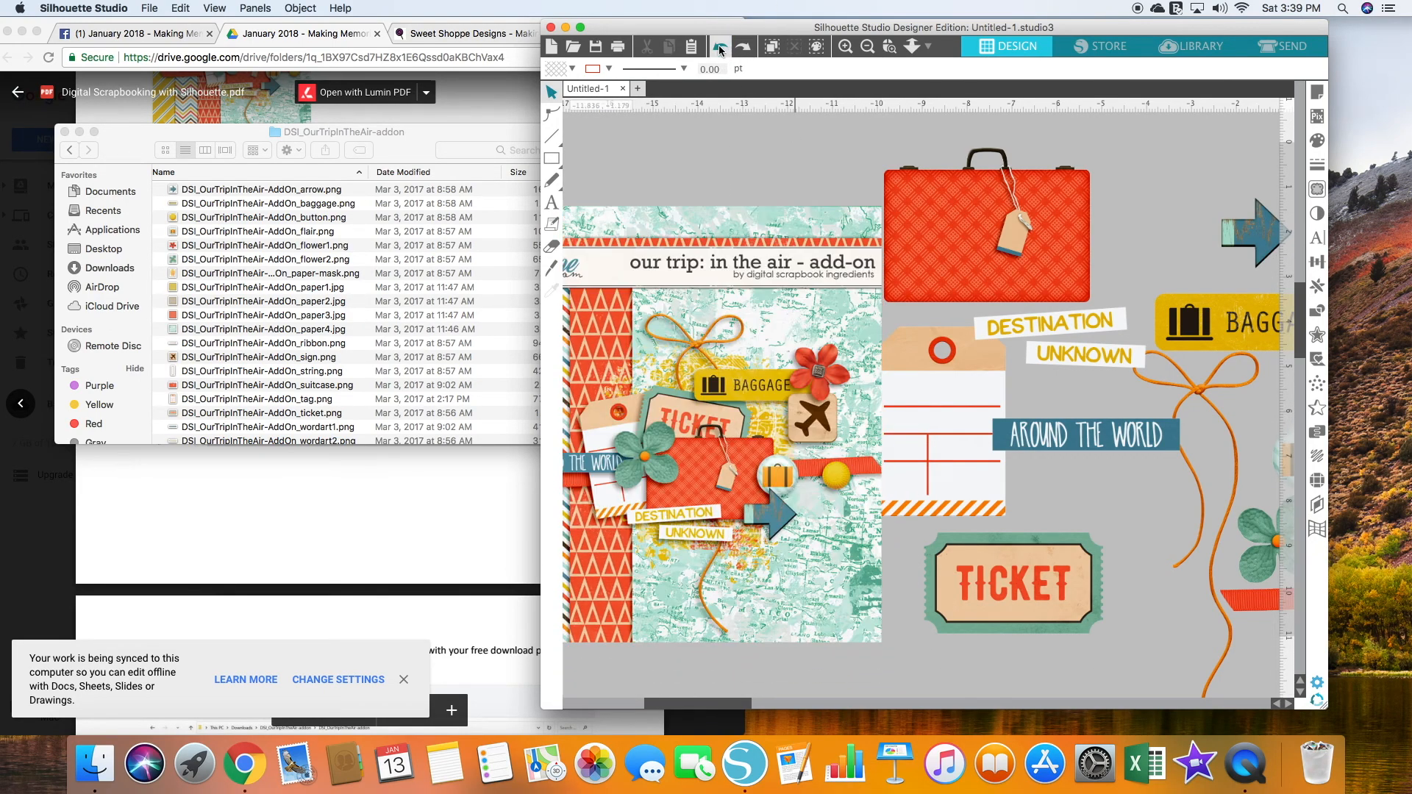
# Add the map-patterned paper4.jpg to the empty canvas area beside the kit preview.
pyautogui.moveTo(676, 703); pyautogui.dragTo(595, 699)
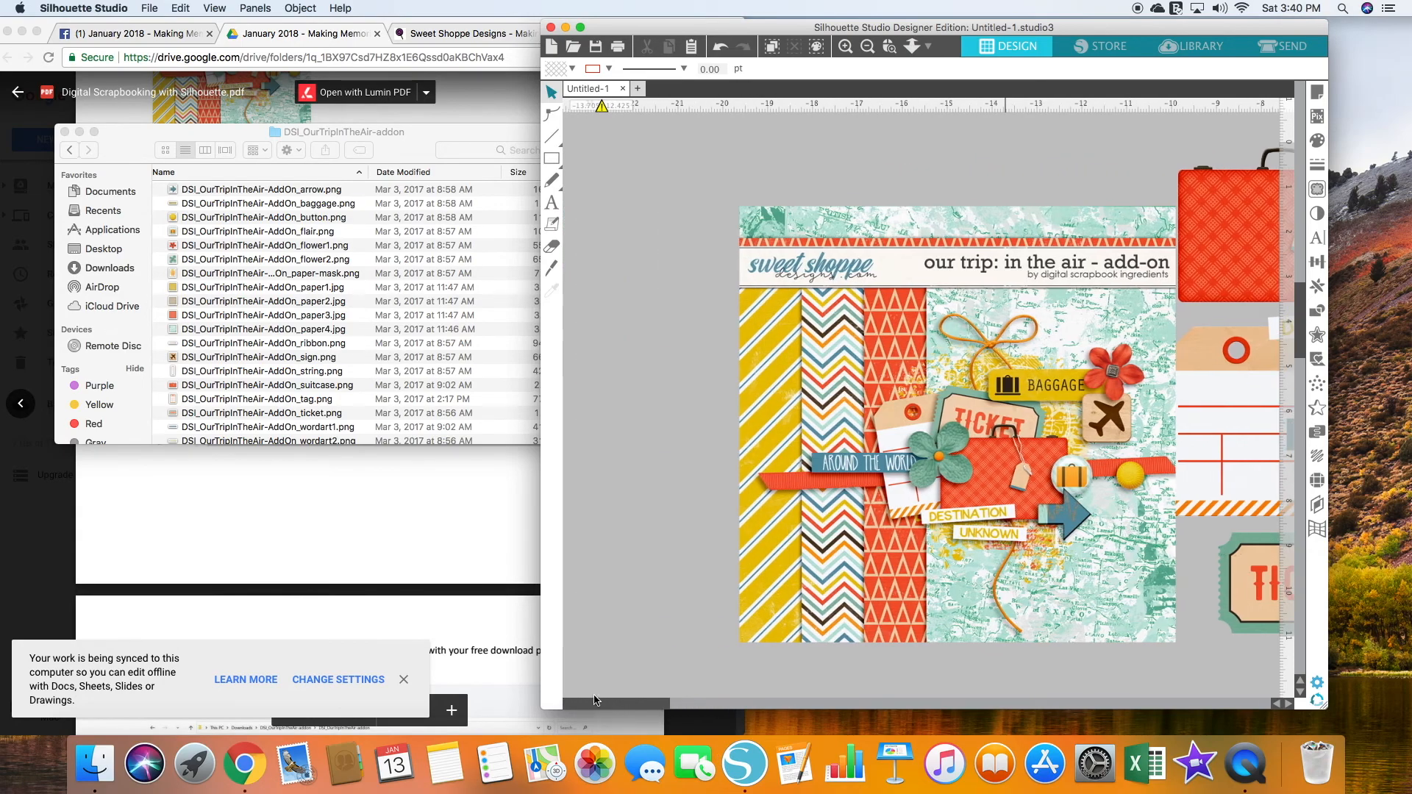
pyautogui.moveTo(214, 327); pyautogui.dragTo(650, 340)
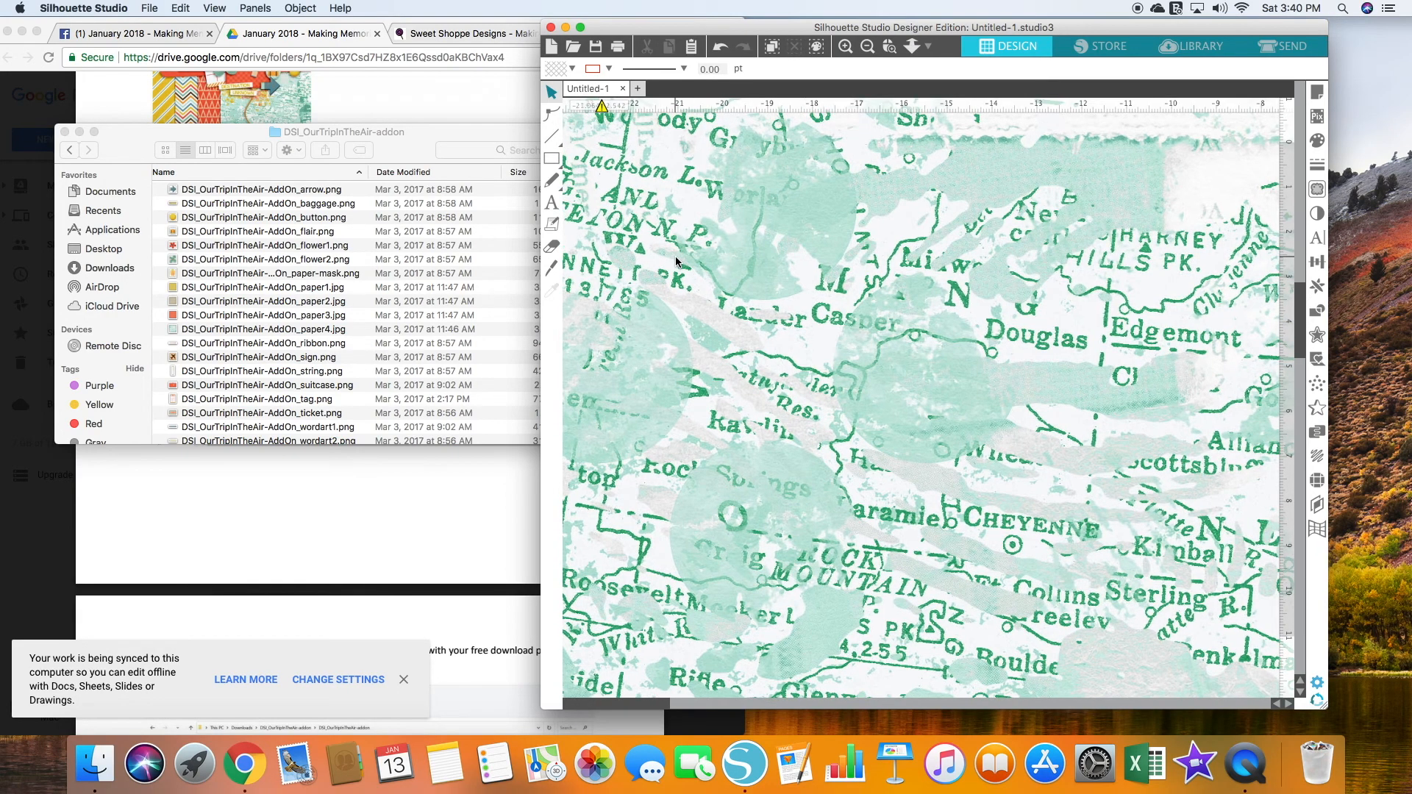
# Resize the map-patterned paper4.jpg to 8 x 8 in and close the Transform settings.
pyautogui.doubleClick(675, 261)
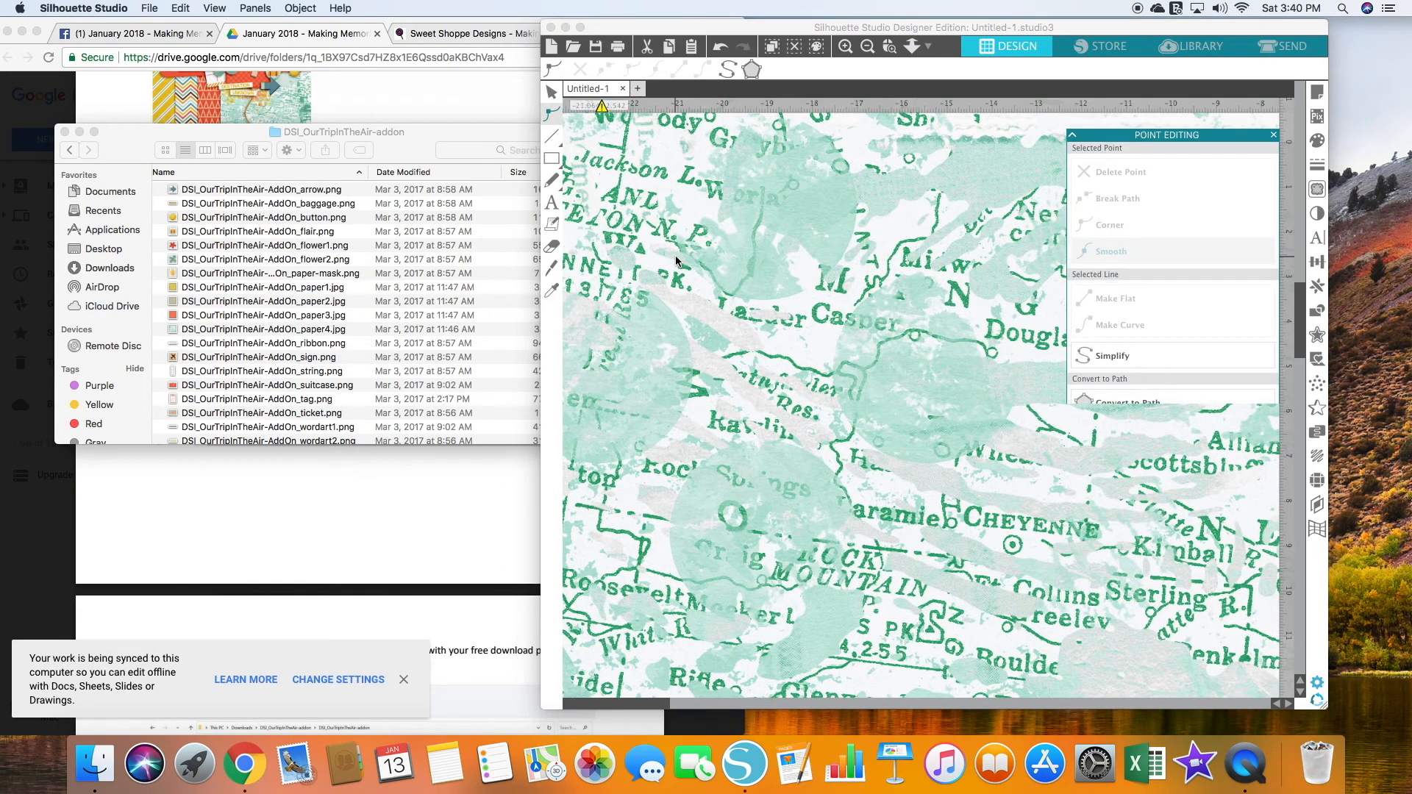
pyautogui.click(1317, 261)
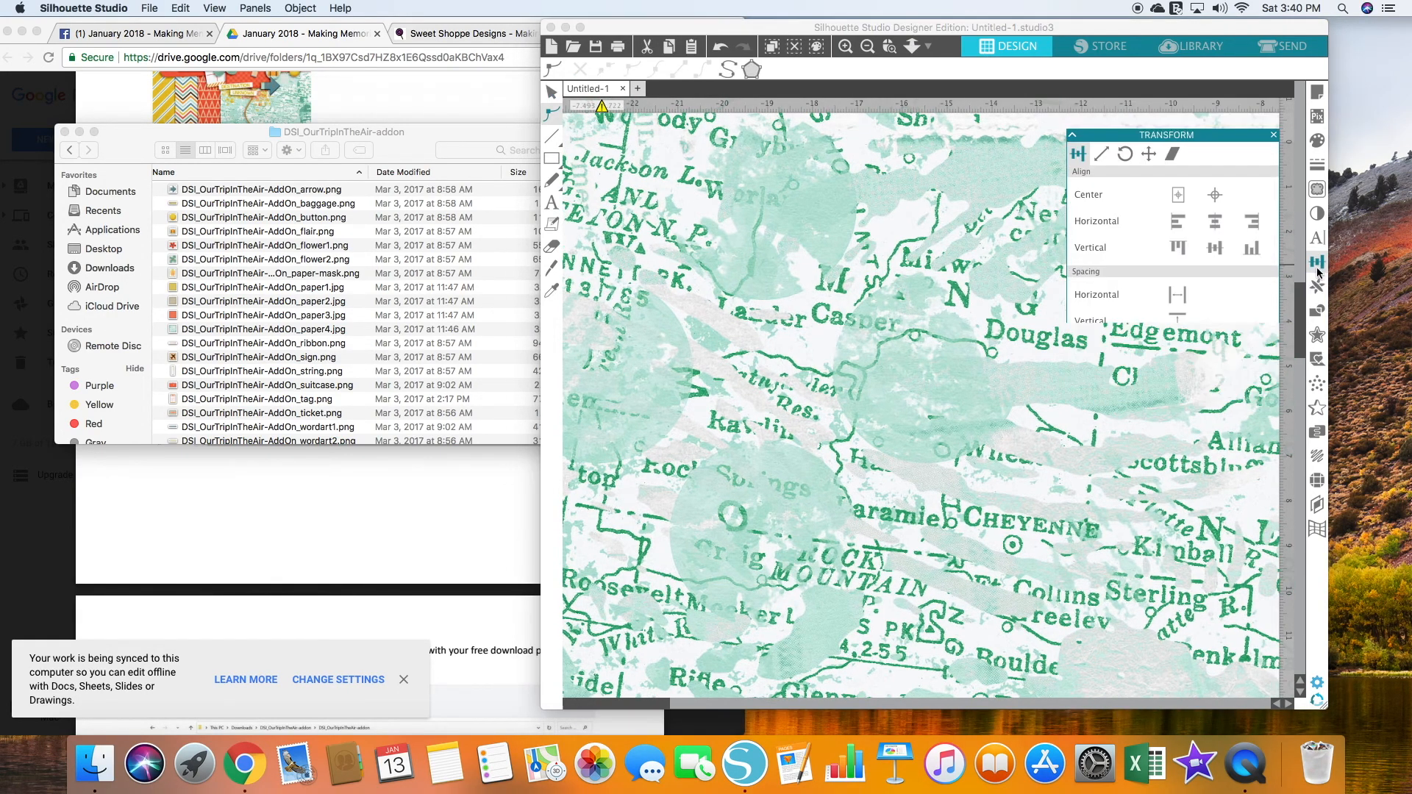
pyautogui.click(1102, 140)
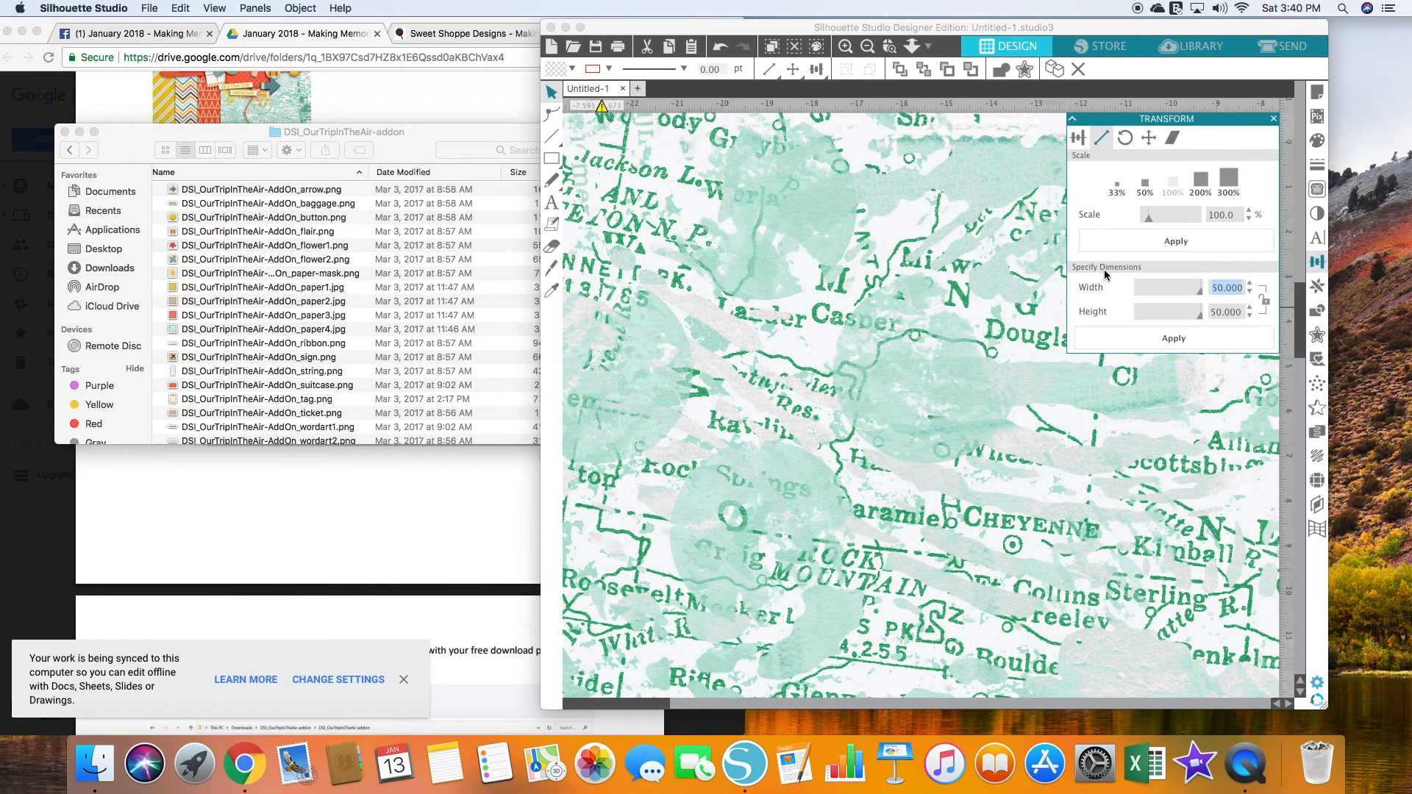
pyautogui.press('Return')
pyautogui.click(861, 193)
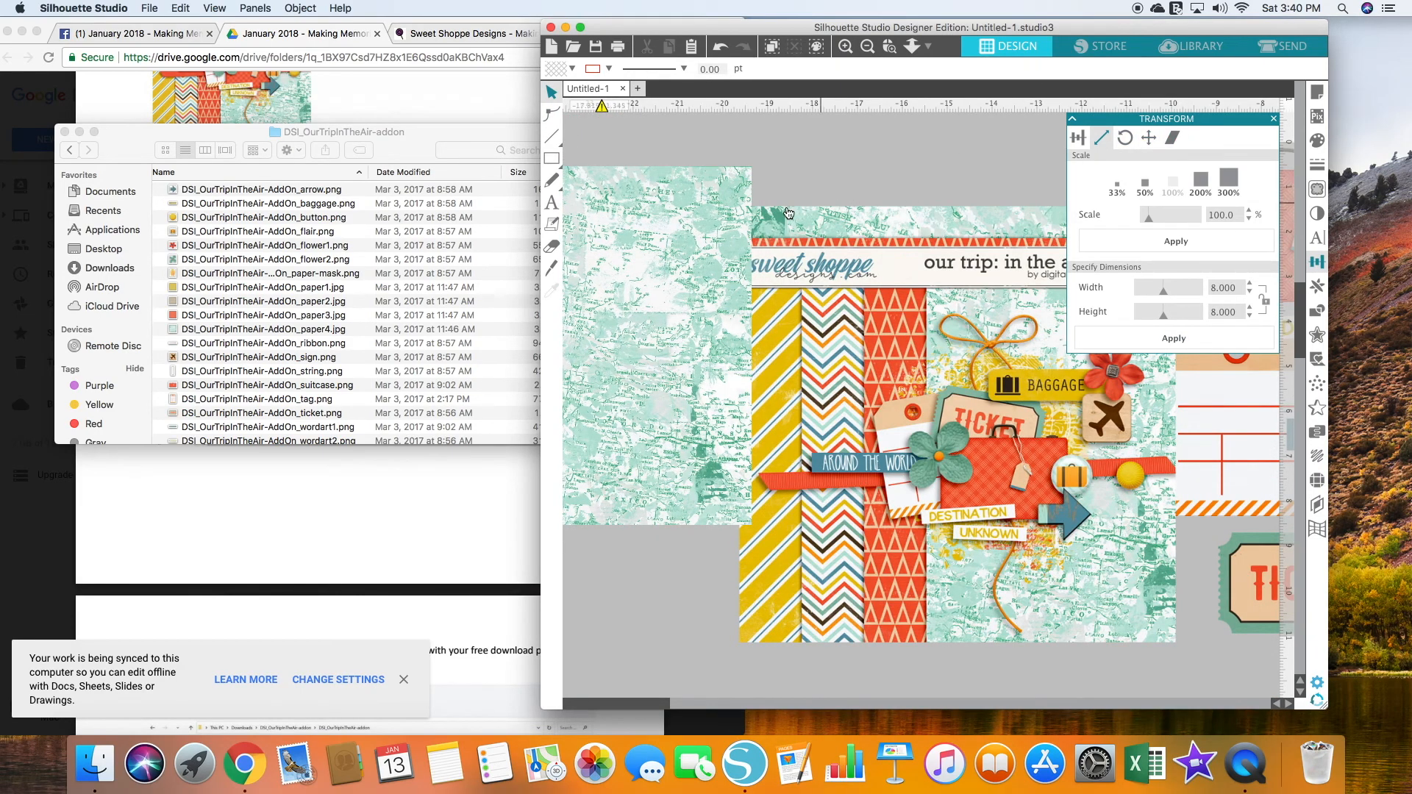
pyautogui.click(1275, 119)
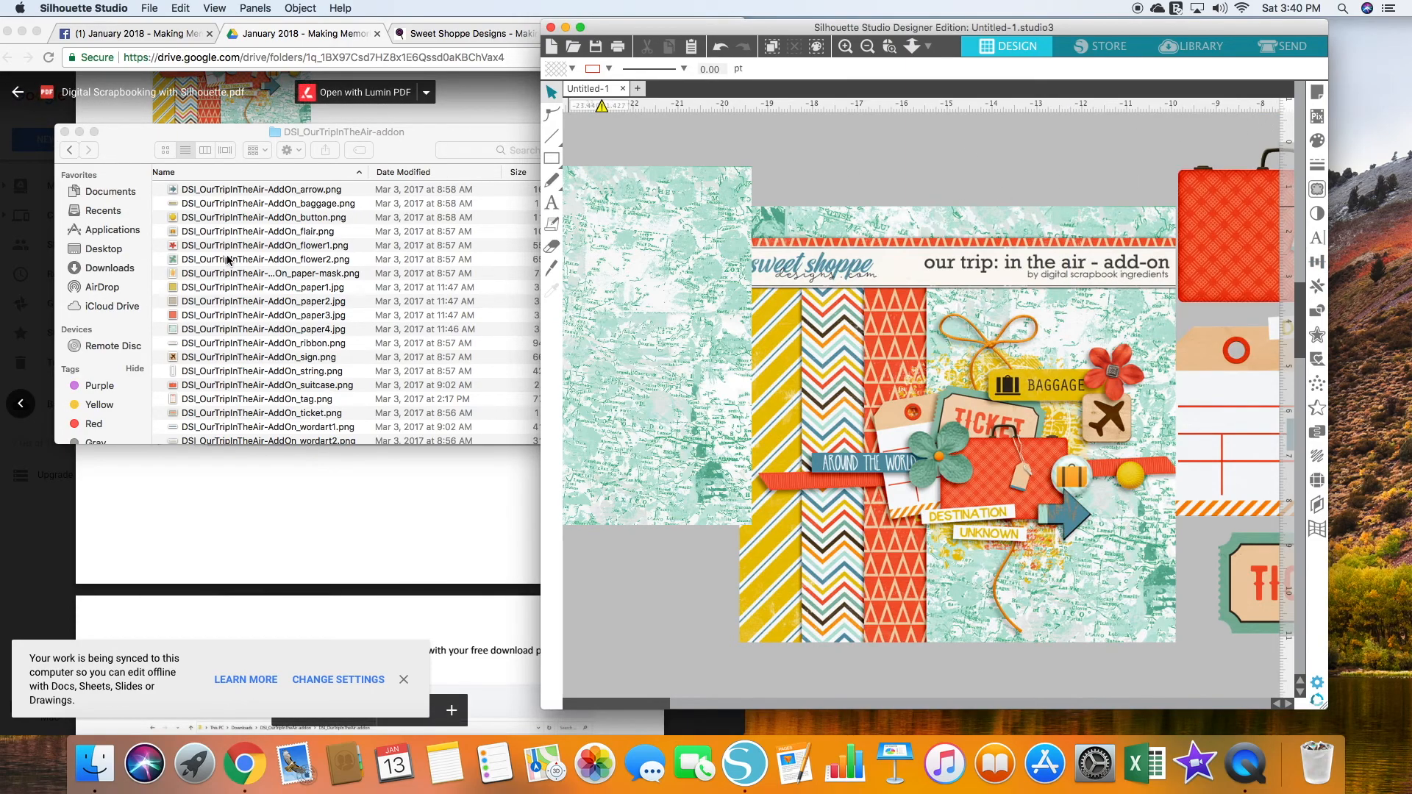
pyautogui.moveTo(197, 305); pyautogui.dragTo(787, 182)
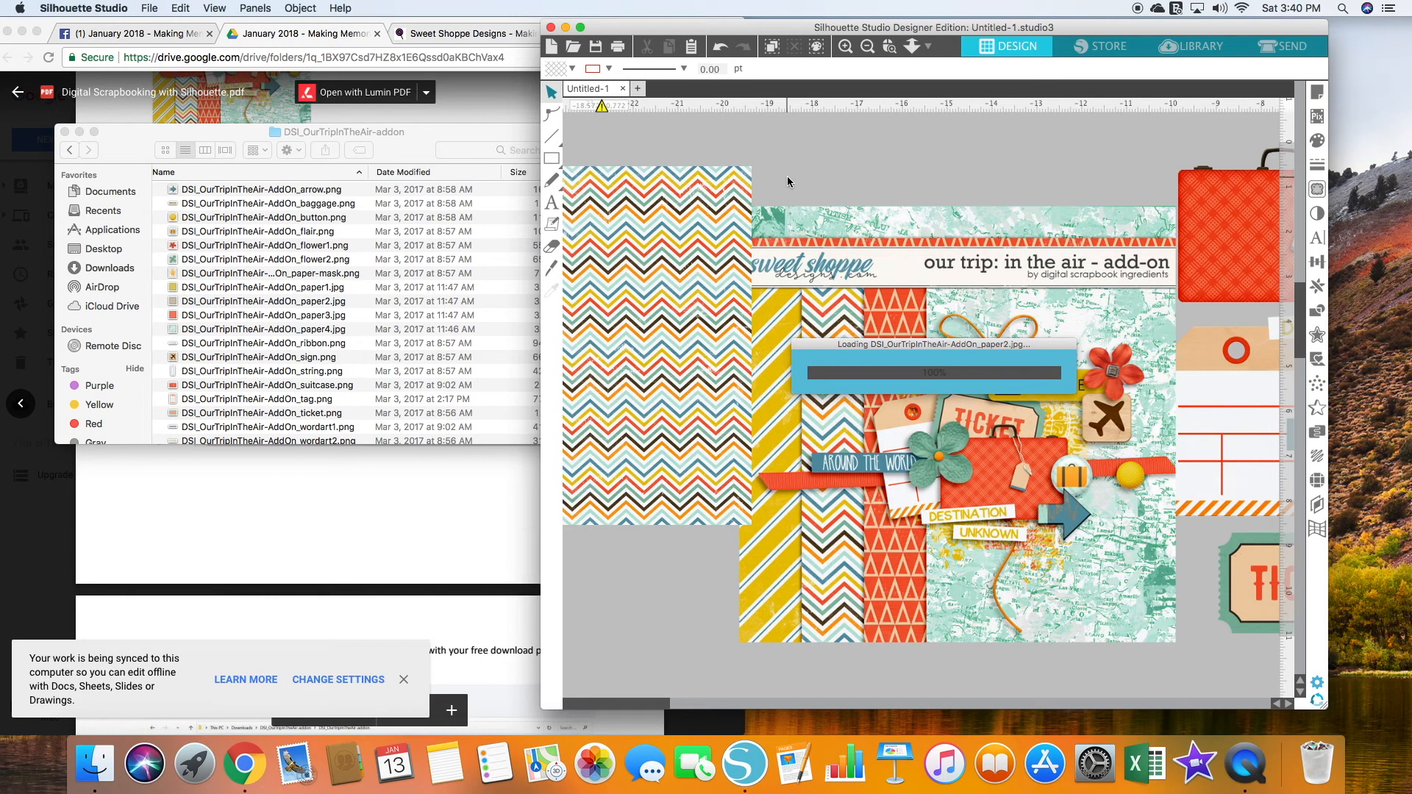
pyautogui.moveTo(659, 294); pyautogui.dragTo(832, 429)
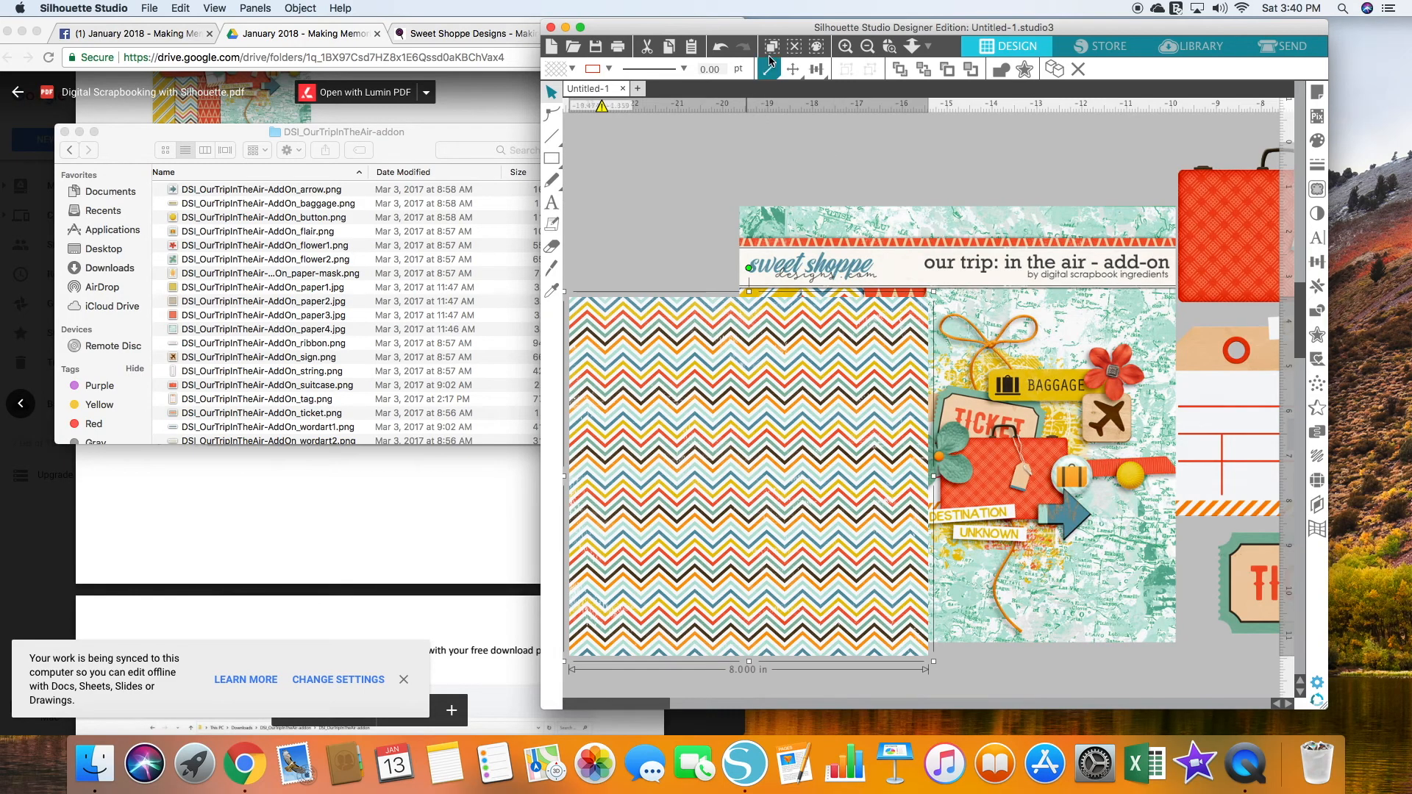
pyautogui.click(718, 48)
pyautogui.click(717, 49)
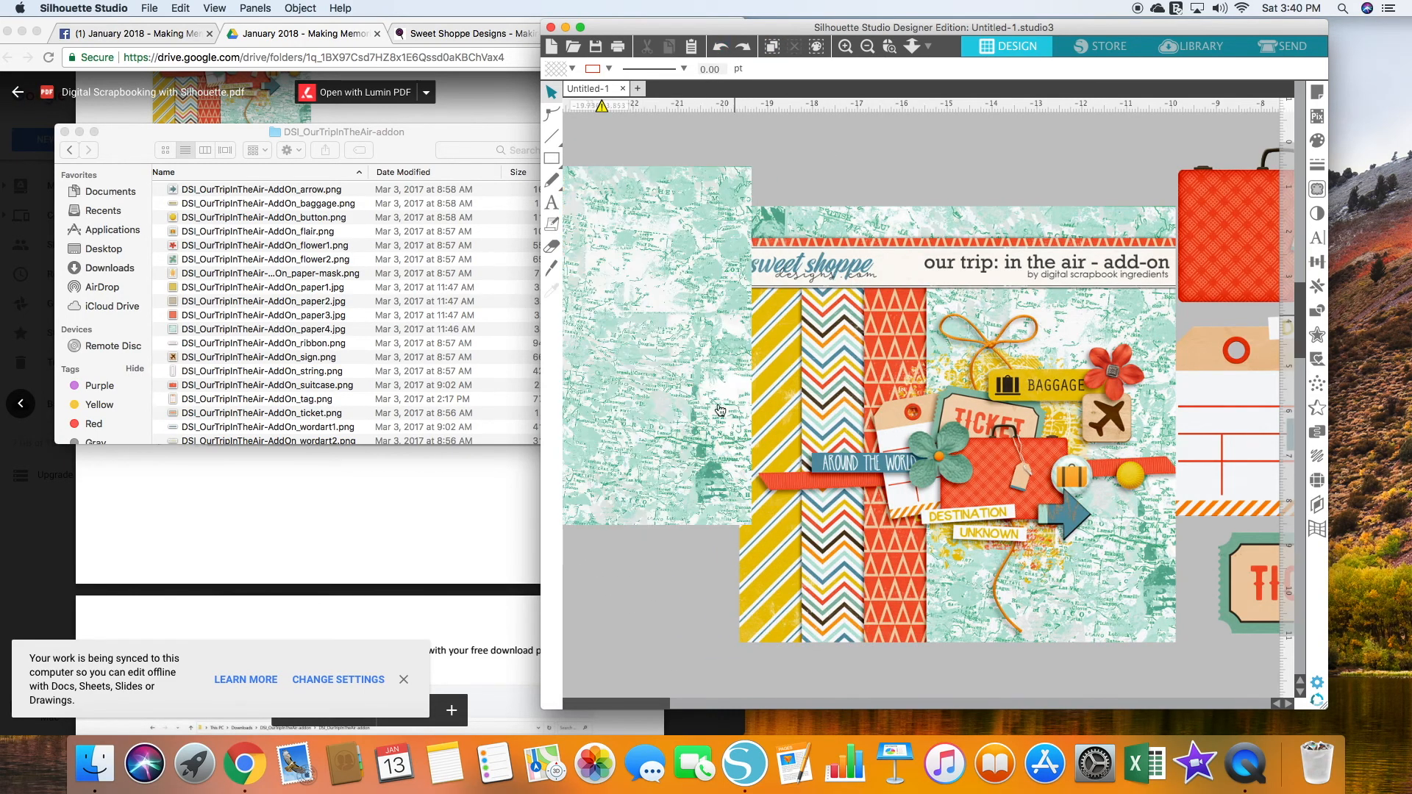
# Add the chevron paper2.jpg below the map-patterned paper, resize it to 8 x 8 in, and close the Finder folder window.
pyautogui.moveTo(228, 305); pyautogui.dragTo(668, 595)
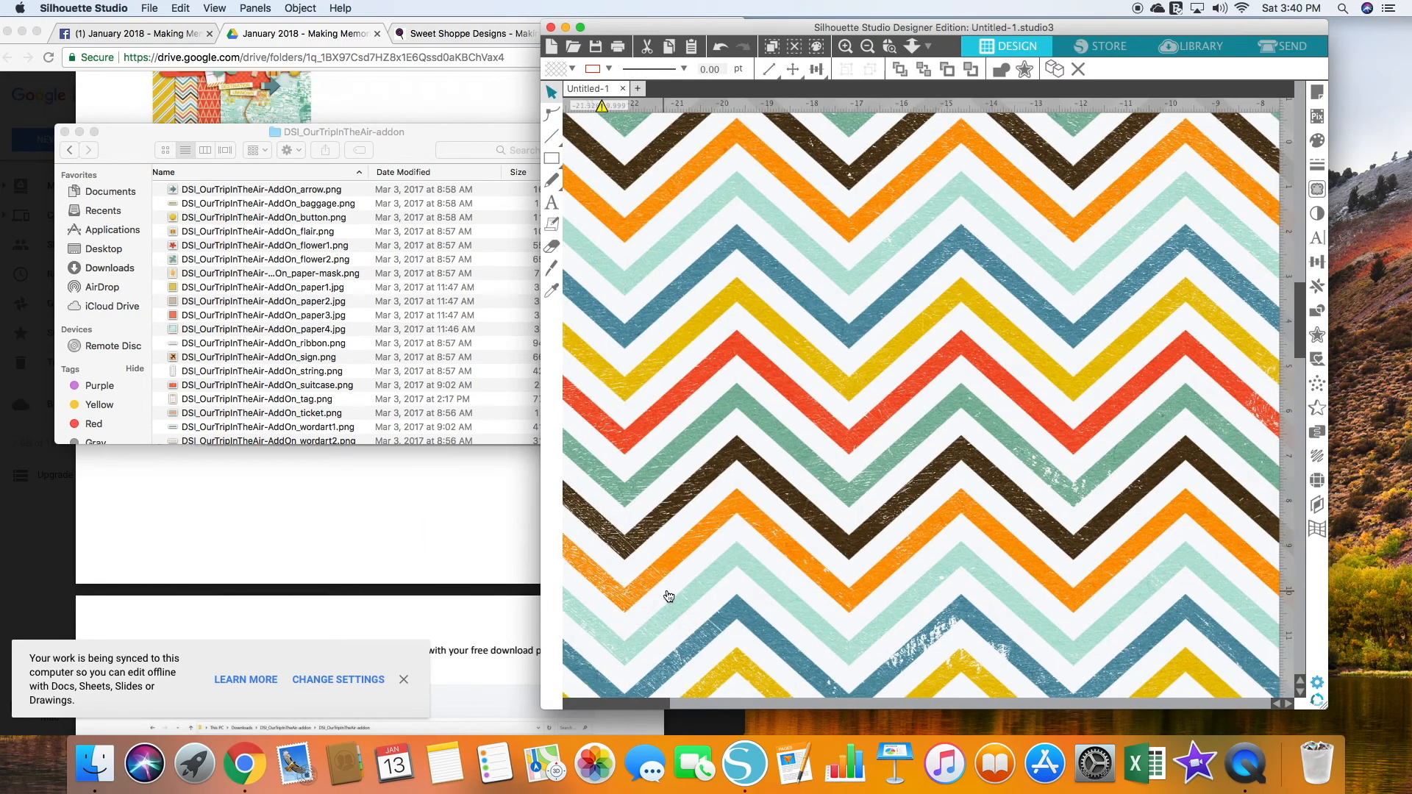
pyautogui.click(1317, 262)
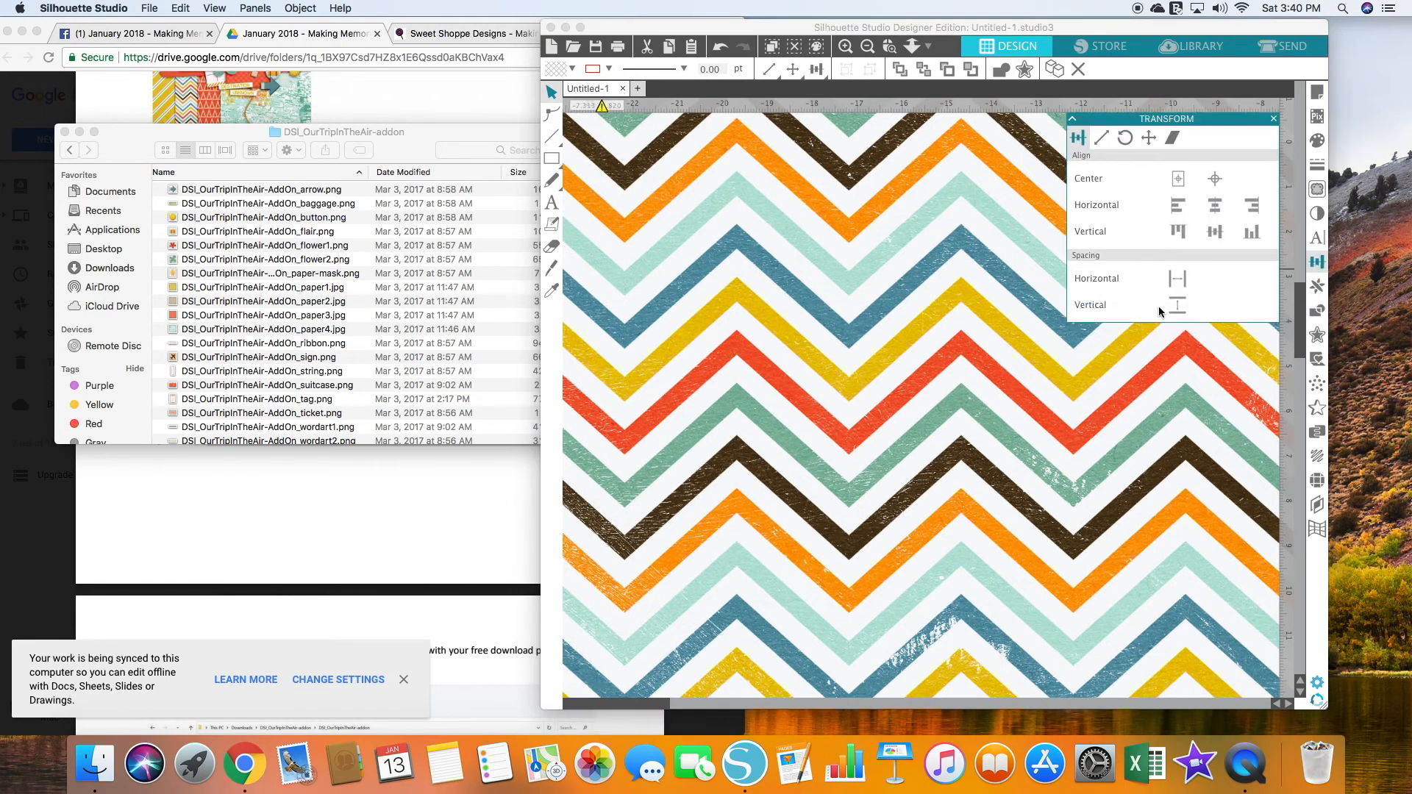
pyautogui.click(1102, 138)
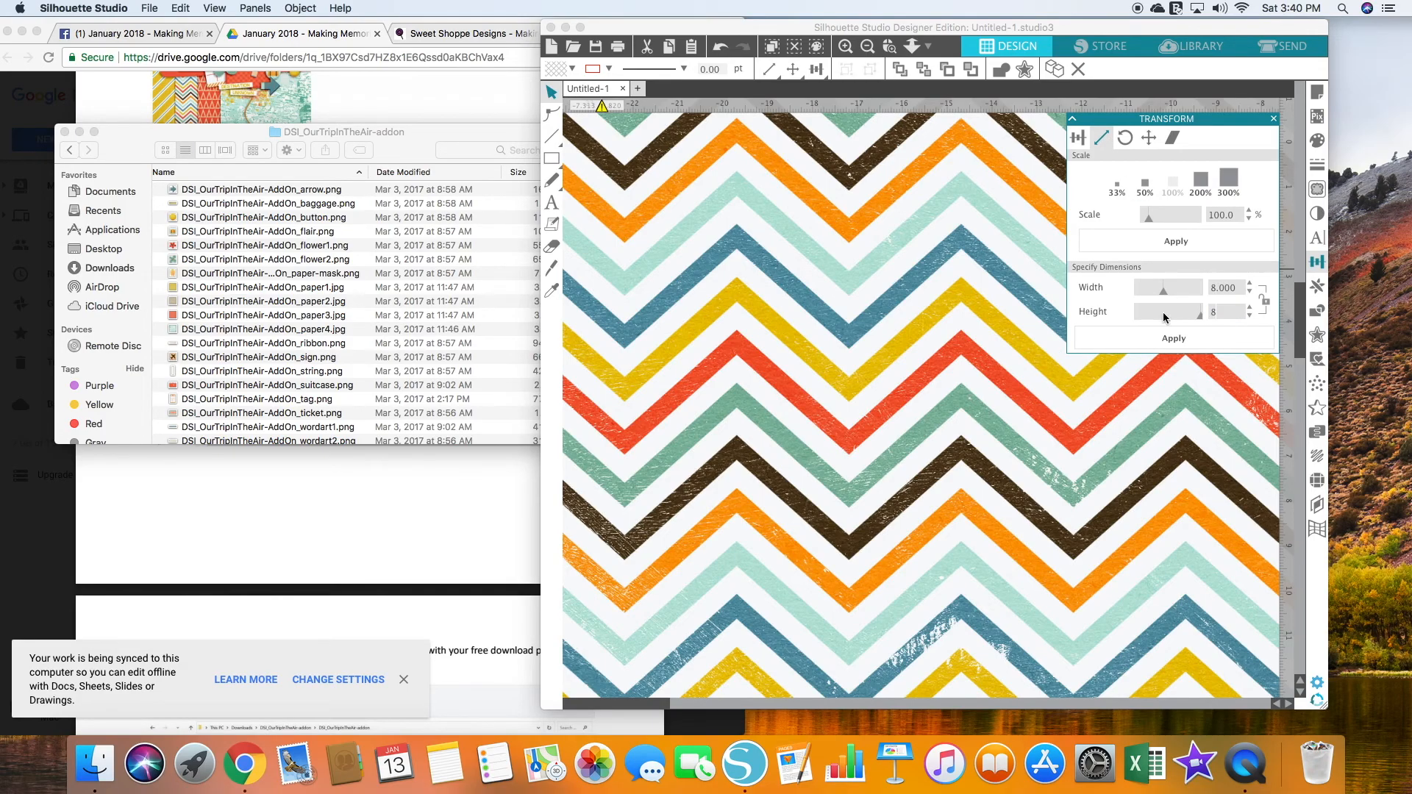
pyautogui.click(1185, 338)
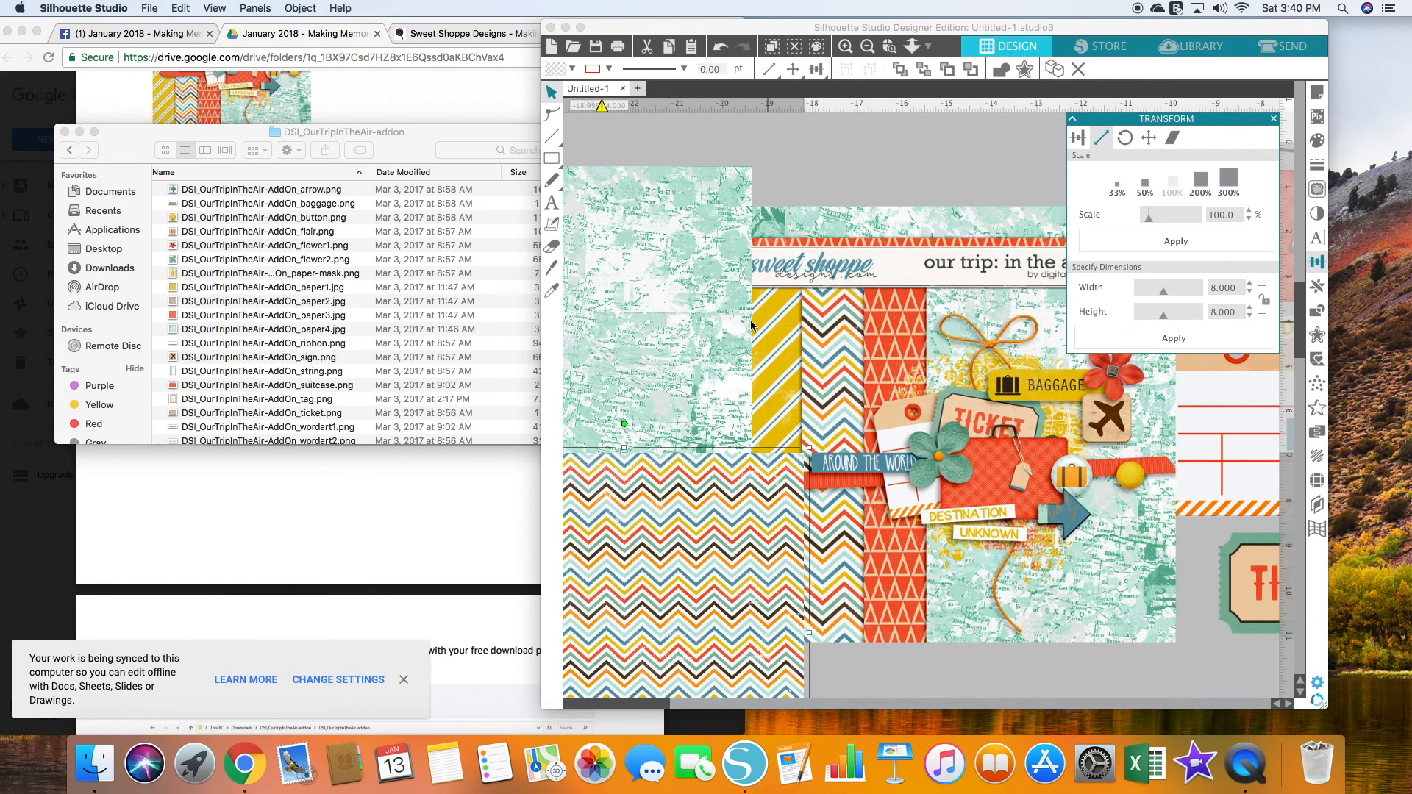
pyautogui.click(68, 140)
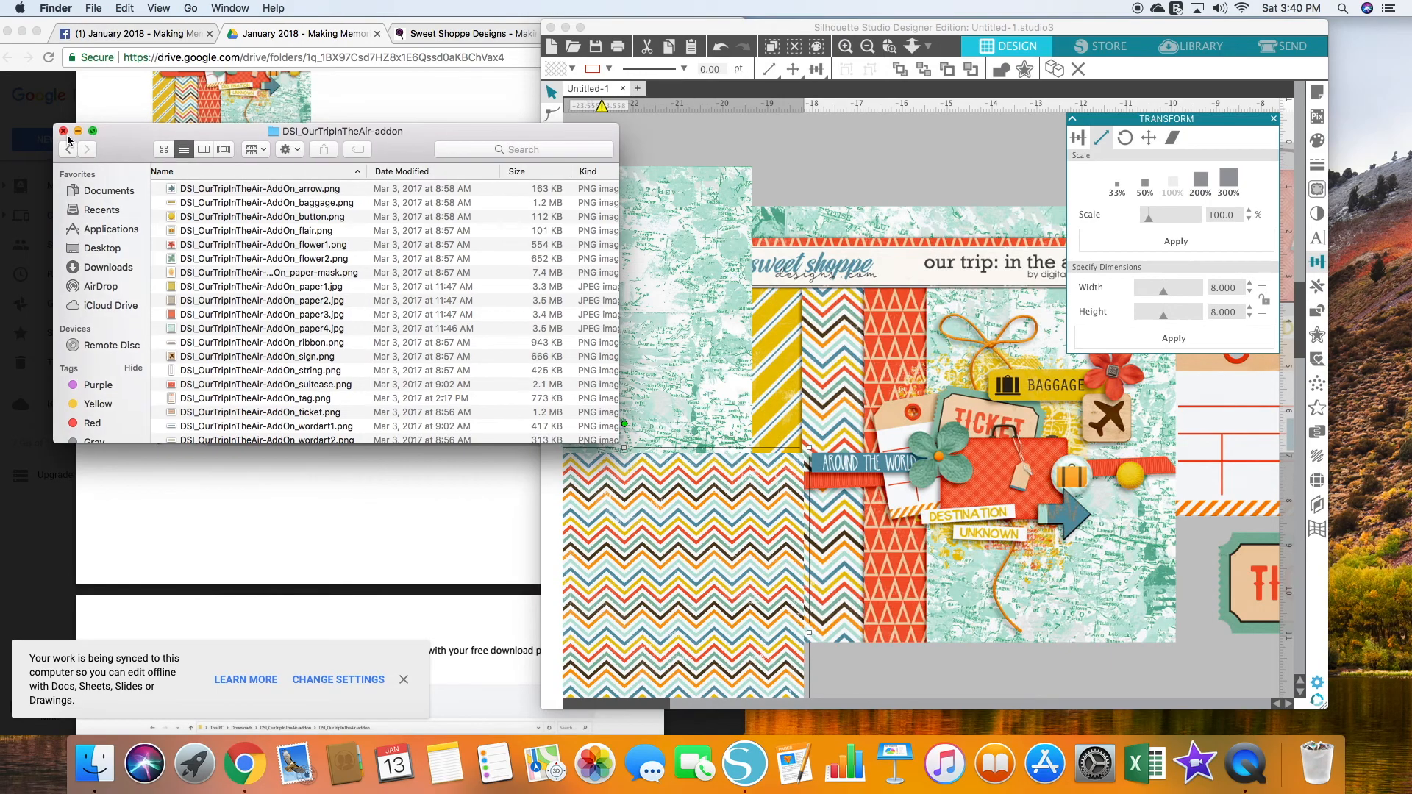
pyautogui.click(63, 132)
# Switch to Chrome and read the Digital Scrapbooking with Silhouette PDF from extracting the files through sizing the layout within the square.
pyautogui.click(405, 313)
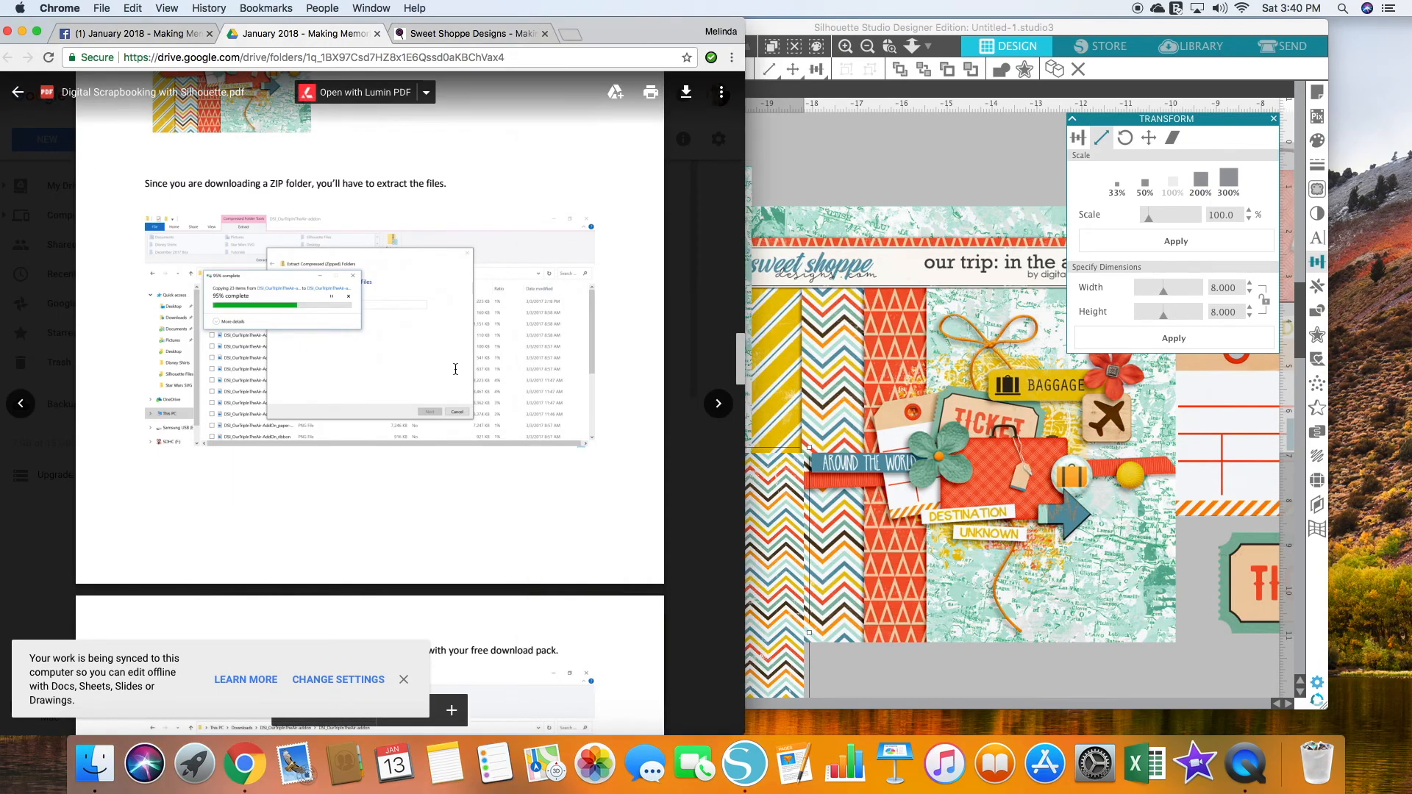
pyautogui.scroll(-10, 455, 369)
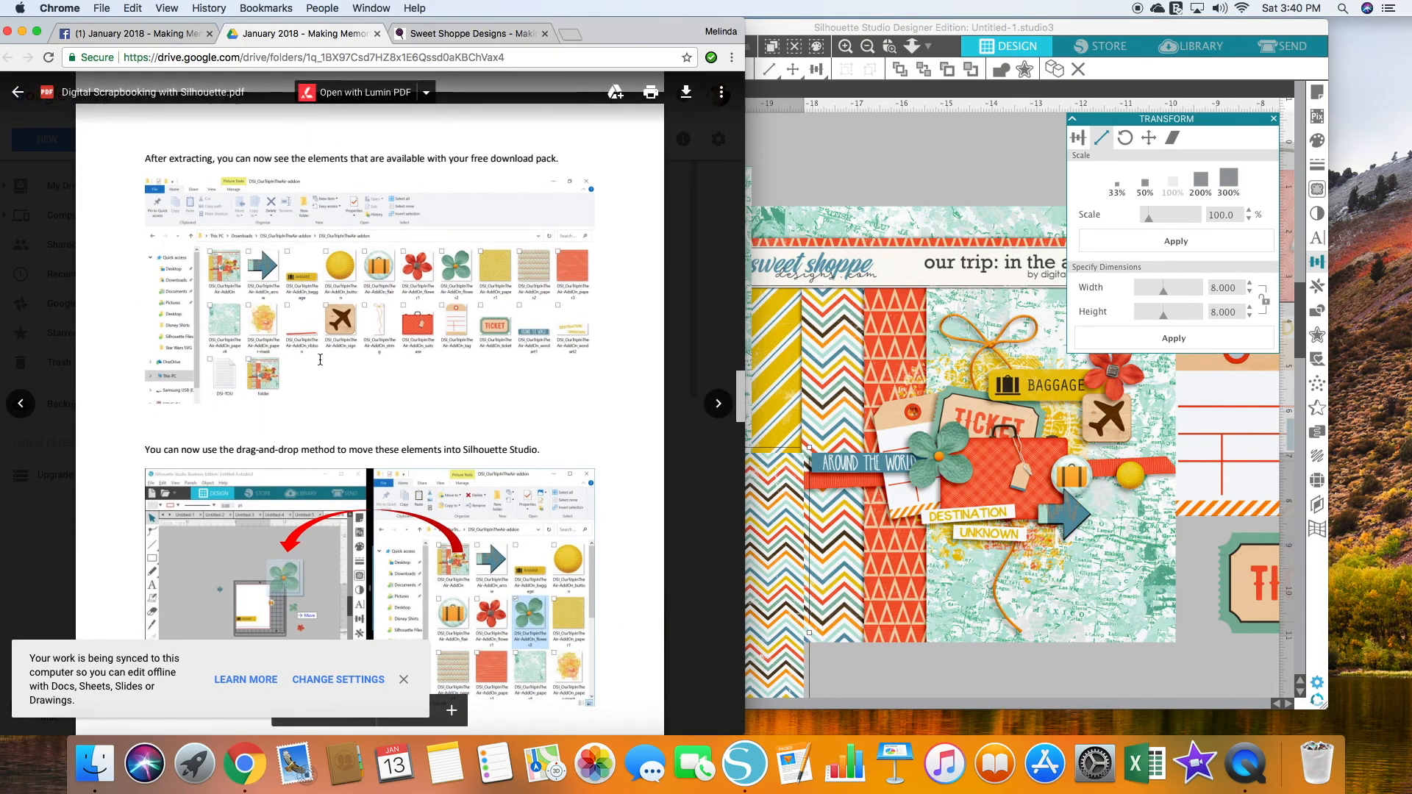
pyautogui.scroll(-5, 279, 346)
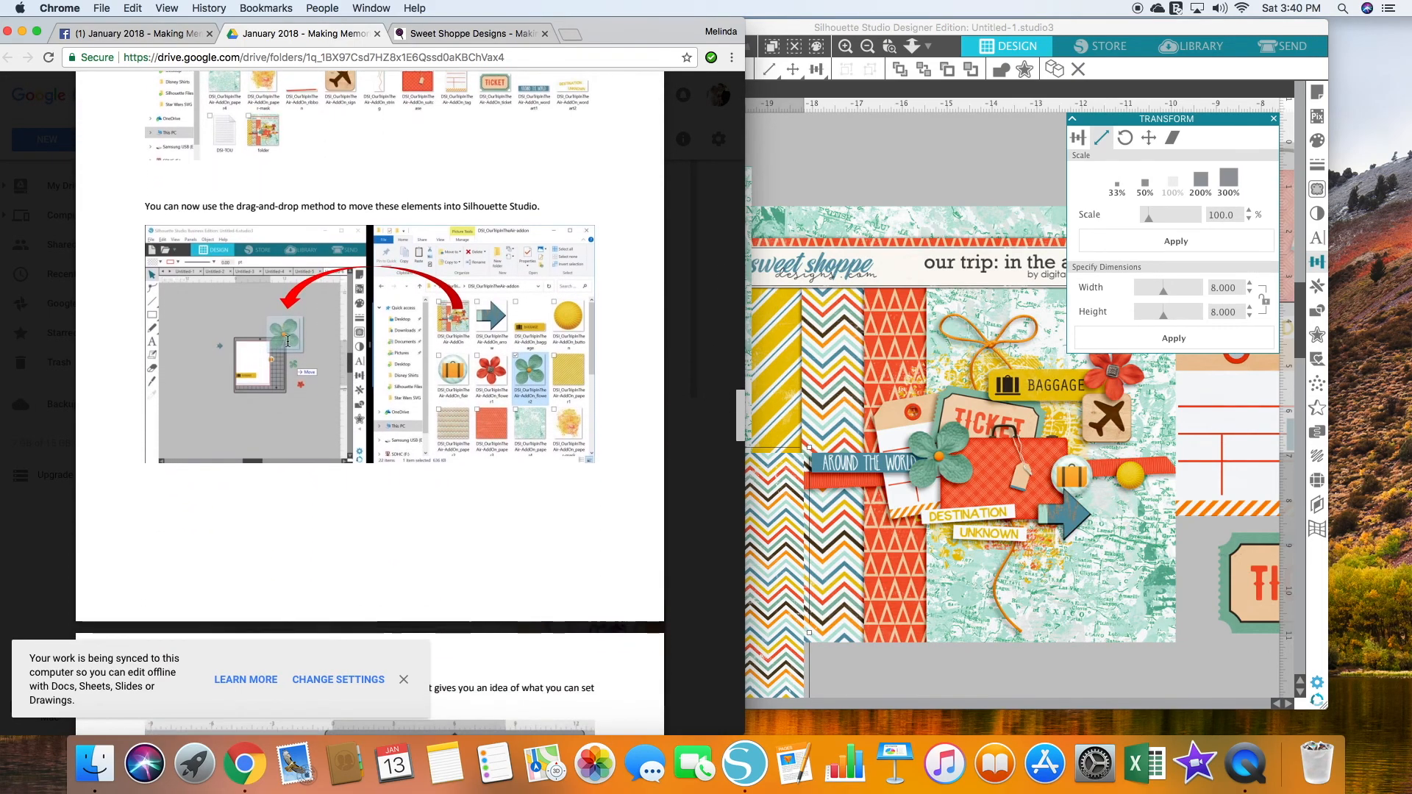
pyautogui.scroll(-9, 278, 342)
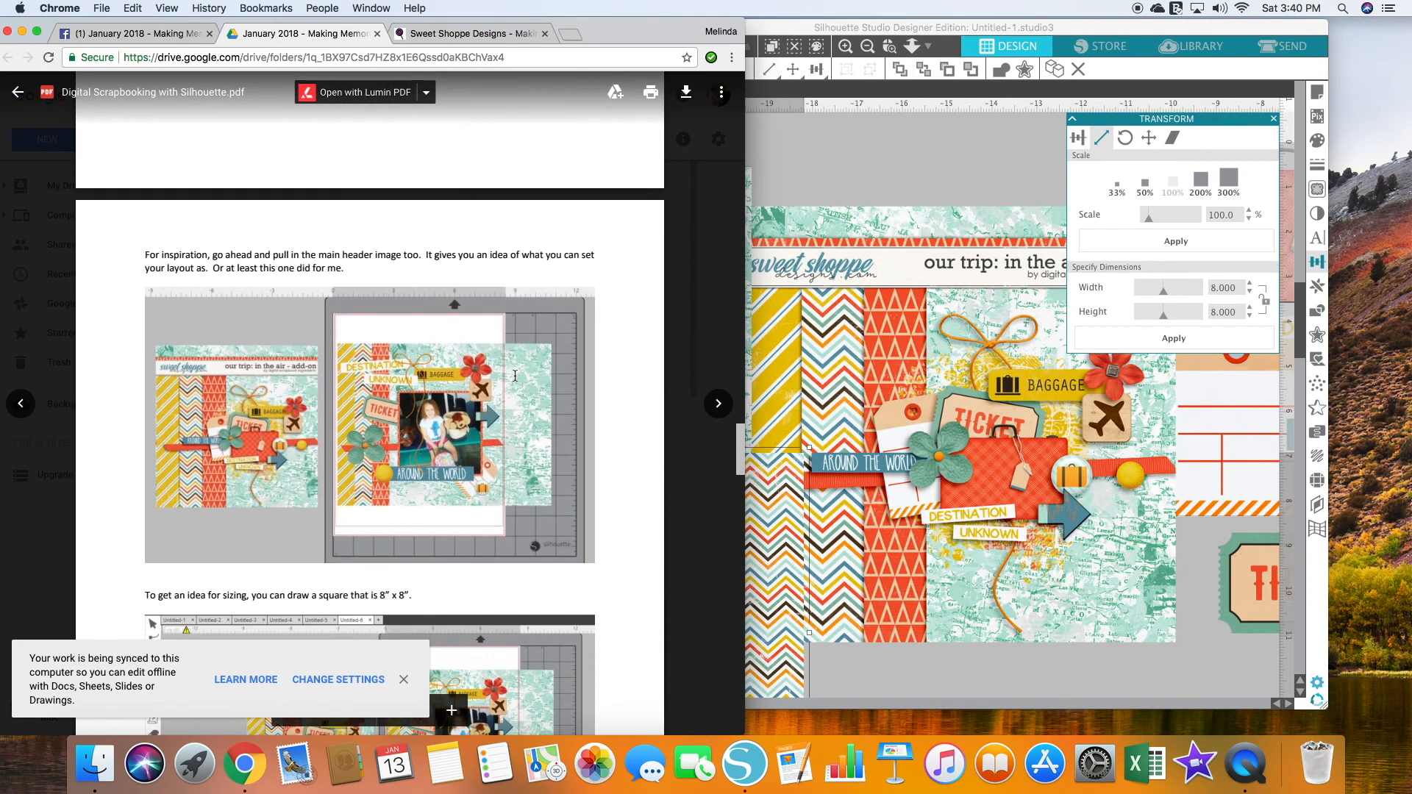
pyautogui.scroll(-3, 515, 376)
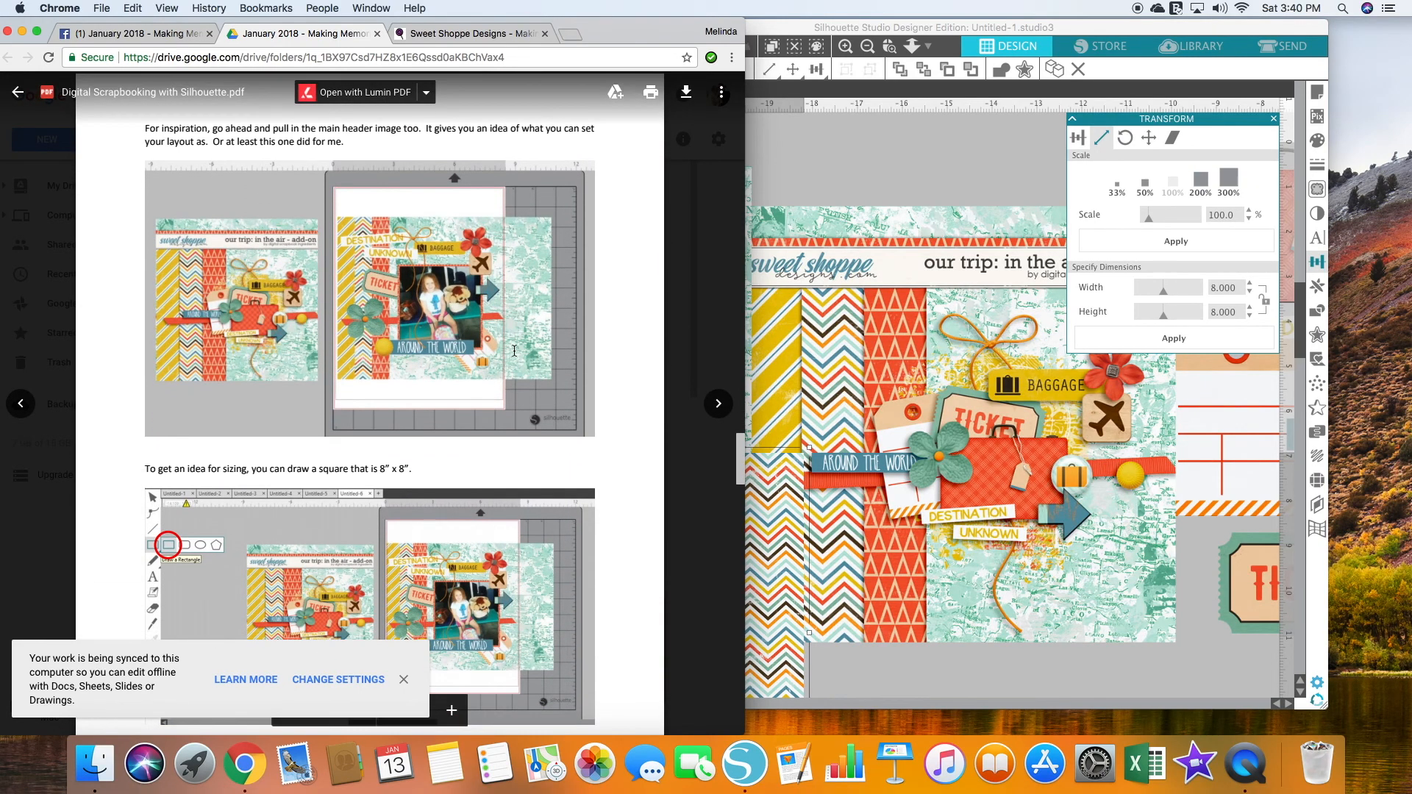
pyautogui.scroll(-5, 514, 351)
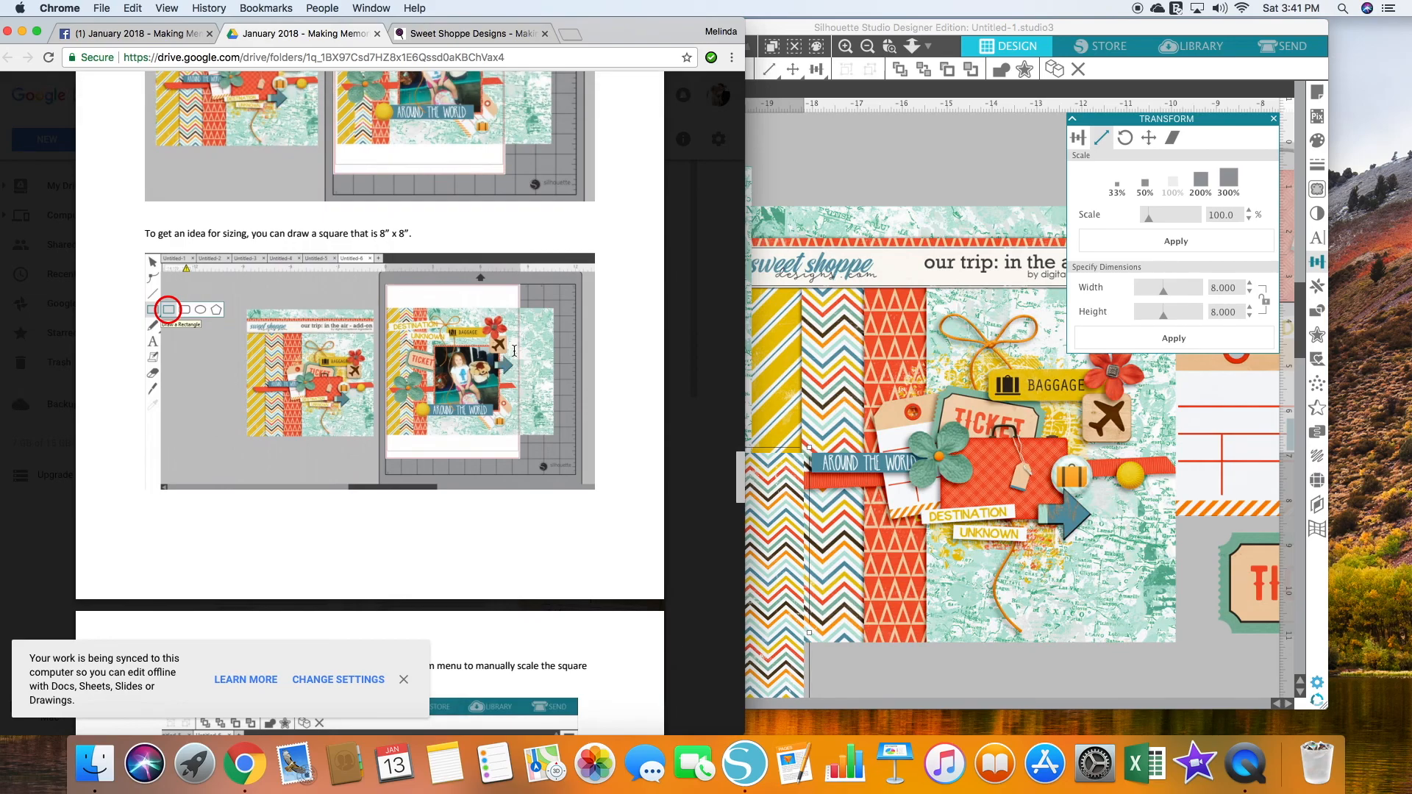
pyautogui.scroll(-9, 514, 351)
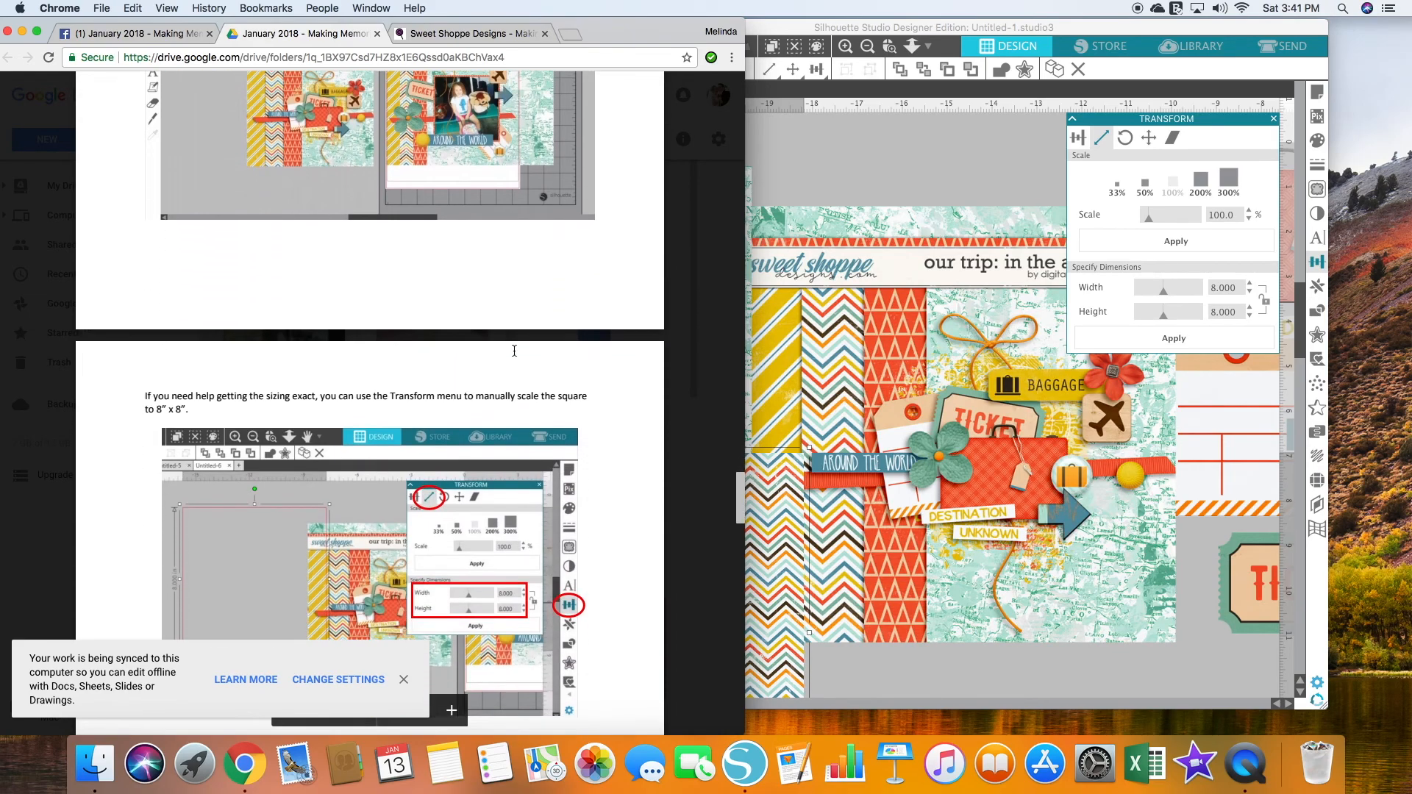
pyautogui.scroll(-8, 369, 404)
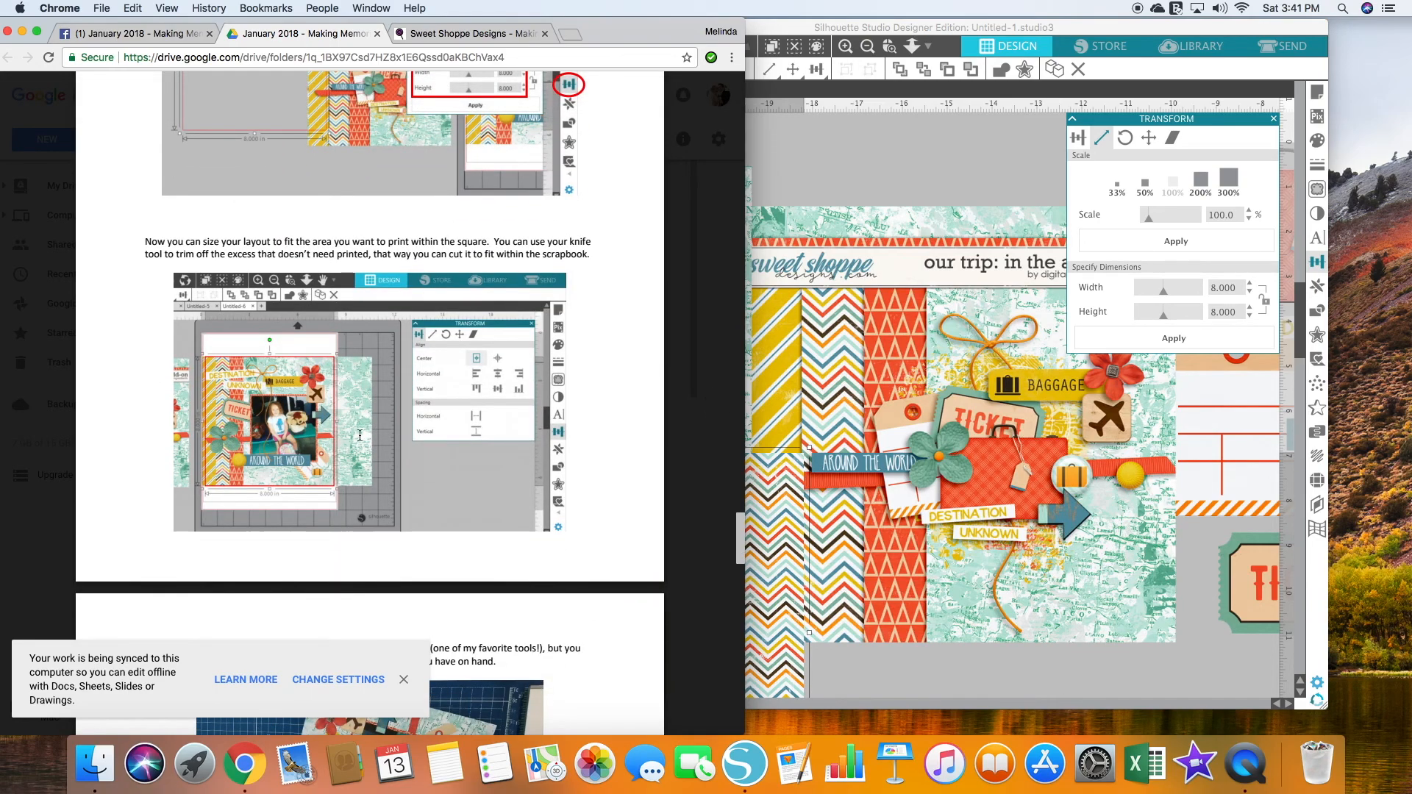
# Return to Silhouette Studio, expand its window to fill the screen, and close the Transform settings.
pyautogui.click(853, 168)
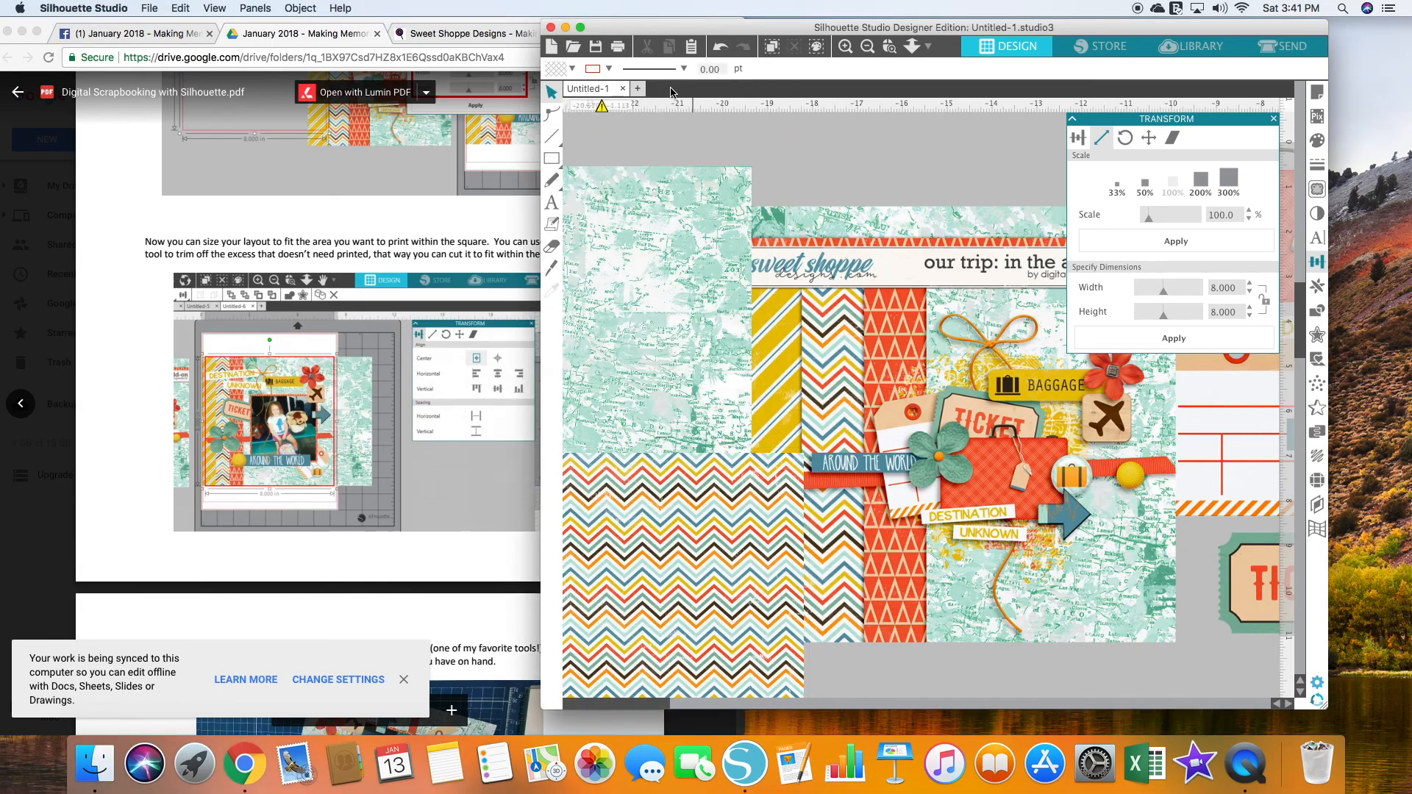
pyautogui.click(580, 27)
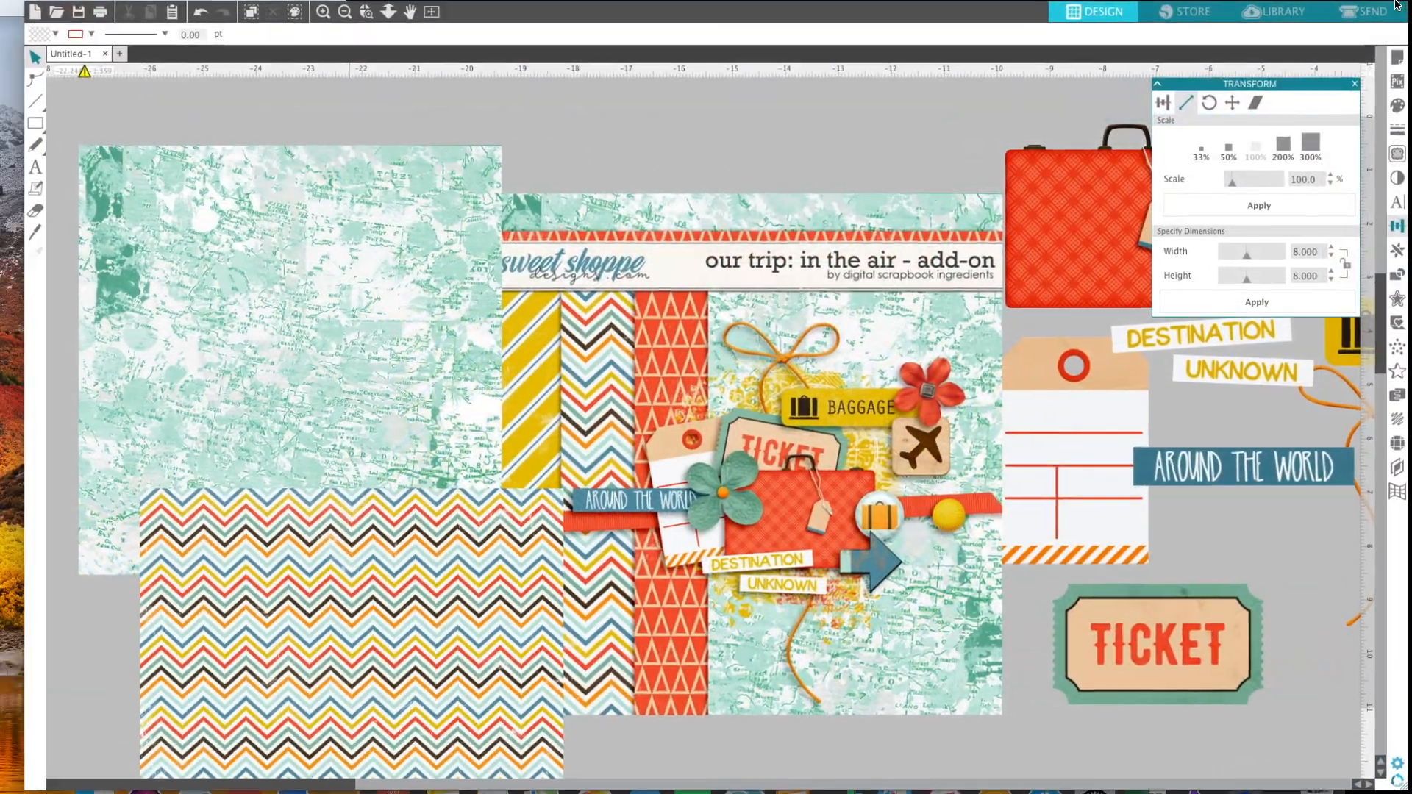
pyautogui.click(1357, 85)
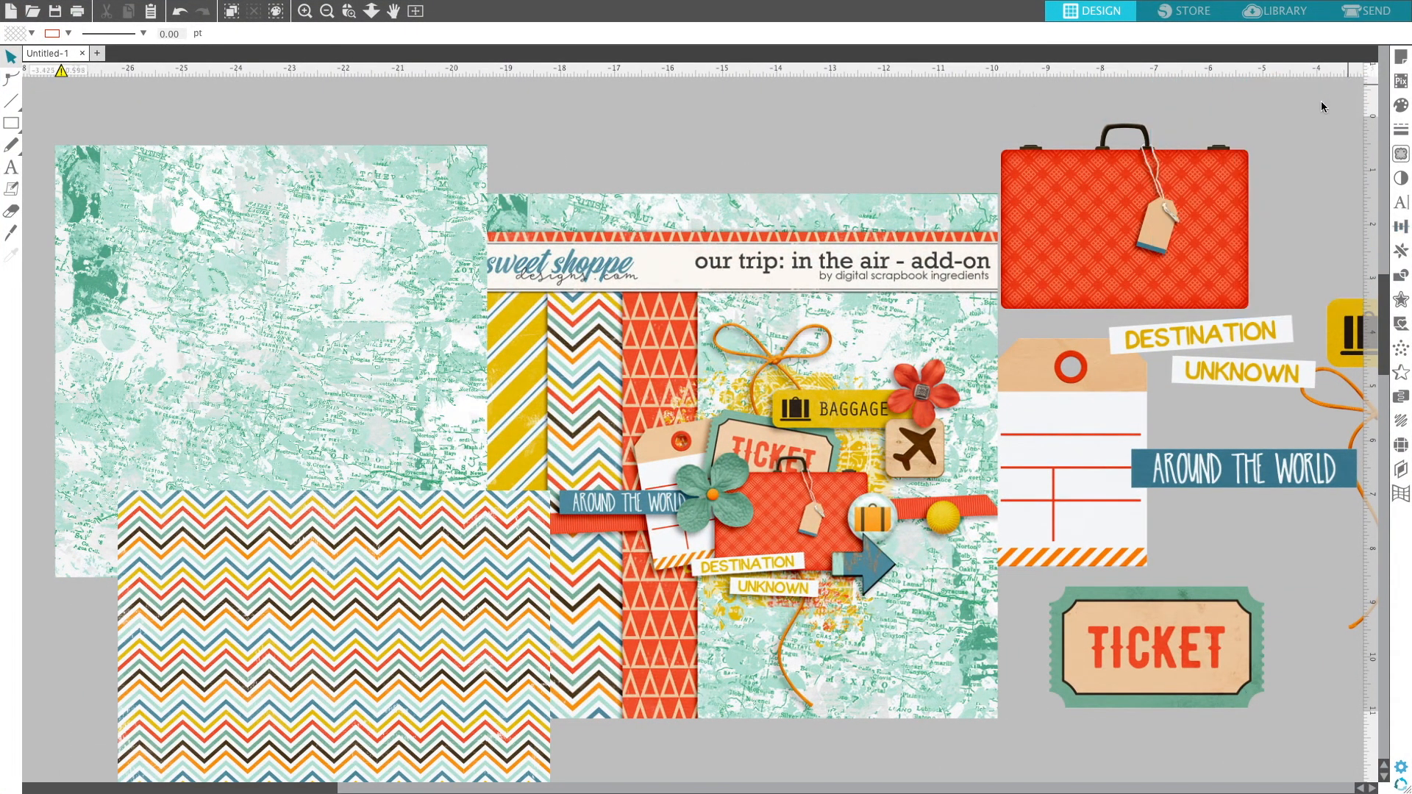
# Move the ribbon, the yellow paint mask and the baggage label off the page to the area around the suitcase.
pyautogui.moveTo(316, 788); pyautogui.dragTo(638, 789)
pyautogui.moveTo(790, 673); pyautogui.dragTo(286, 152)
pyautogui.click(662, 261)
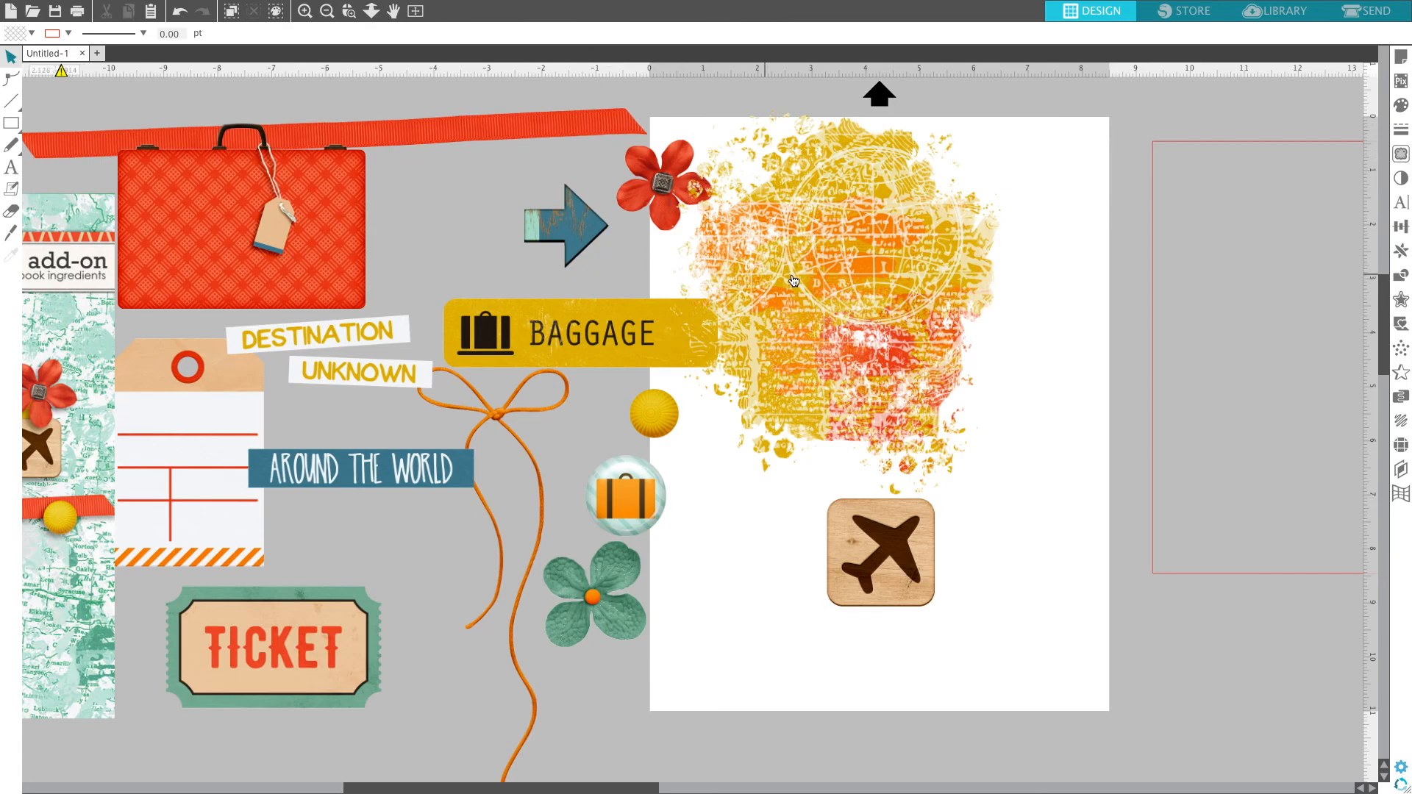
pyautogui.moveTo(794, 281); pyautogui.dragTo(180, 299)
pyautogui.click(426, 318)
pyautogui.moveTo(499, 334); pyautogui.dragTo(264, 308)
pyautogui.click(556, 280)
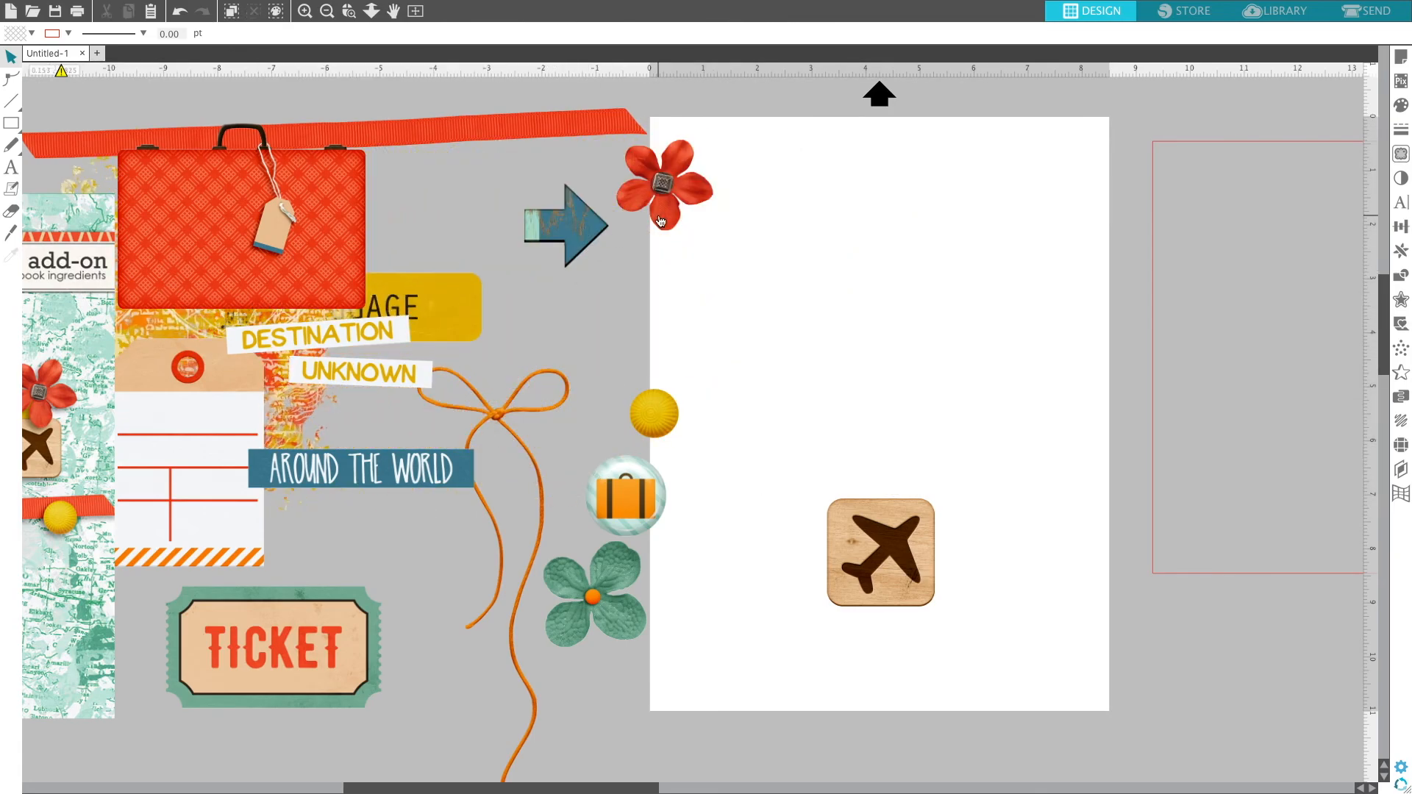
# Clear the page by moving the red flower, airplane sign, suitcase flair, yellow button, string and teal flower in among the other embellishments.
pyautogui.moveTo(660, 222); pyautogui.dragTo(469, 232)
pyautogui.click(593, 317)
pyautogui.moveTo(850, 534); pyautogui.dragTo(264, 434)
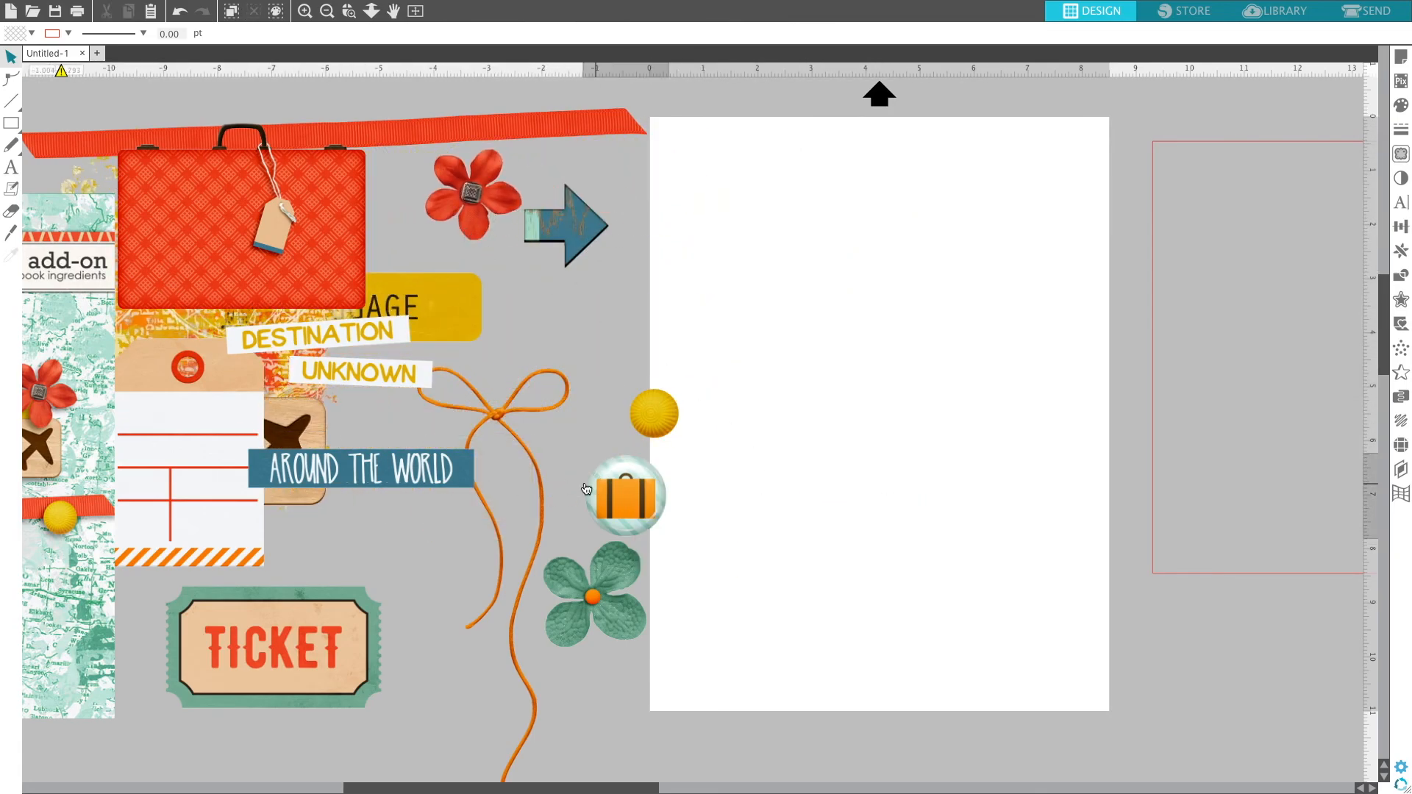
pyautogui.moveTo(625, 495); pyautogui.dragTo(458, 473)
pyautogui.moveTo(651, 416); pyautogui.dragTo(451, 429)
pyautogui.moveTo(539, 485); pyautogui.dragTo(307, 431)
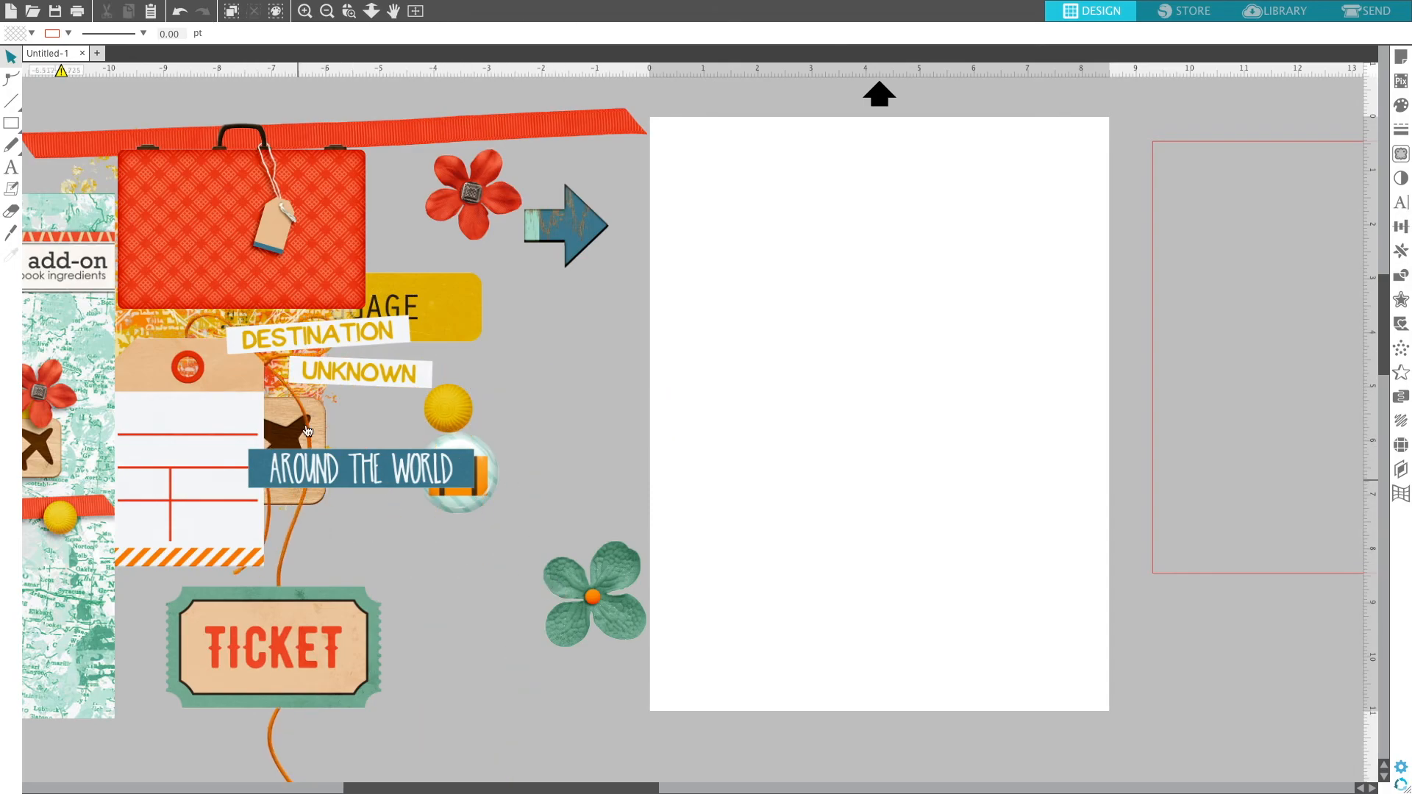
pyautogui.moveTo(588, 602); pyautogui.dragTo(359, 577)
# Move the red-outlined 8 in square onto the page and the kit preview to the empty canvas just right of the page.
pyautogui.moveTo(1153, 490); pyautogui.dragTo(663, 513)
pyautogui.click(521, 488)
pyautogui.moveTo(87, 390); pyautogui.dragTo(956, 364)
pyautogui.moveTo(1408, 363); pyautogui.dragTo(1338, 316)
pyautogui.press('Escape')
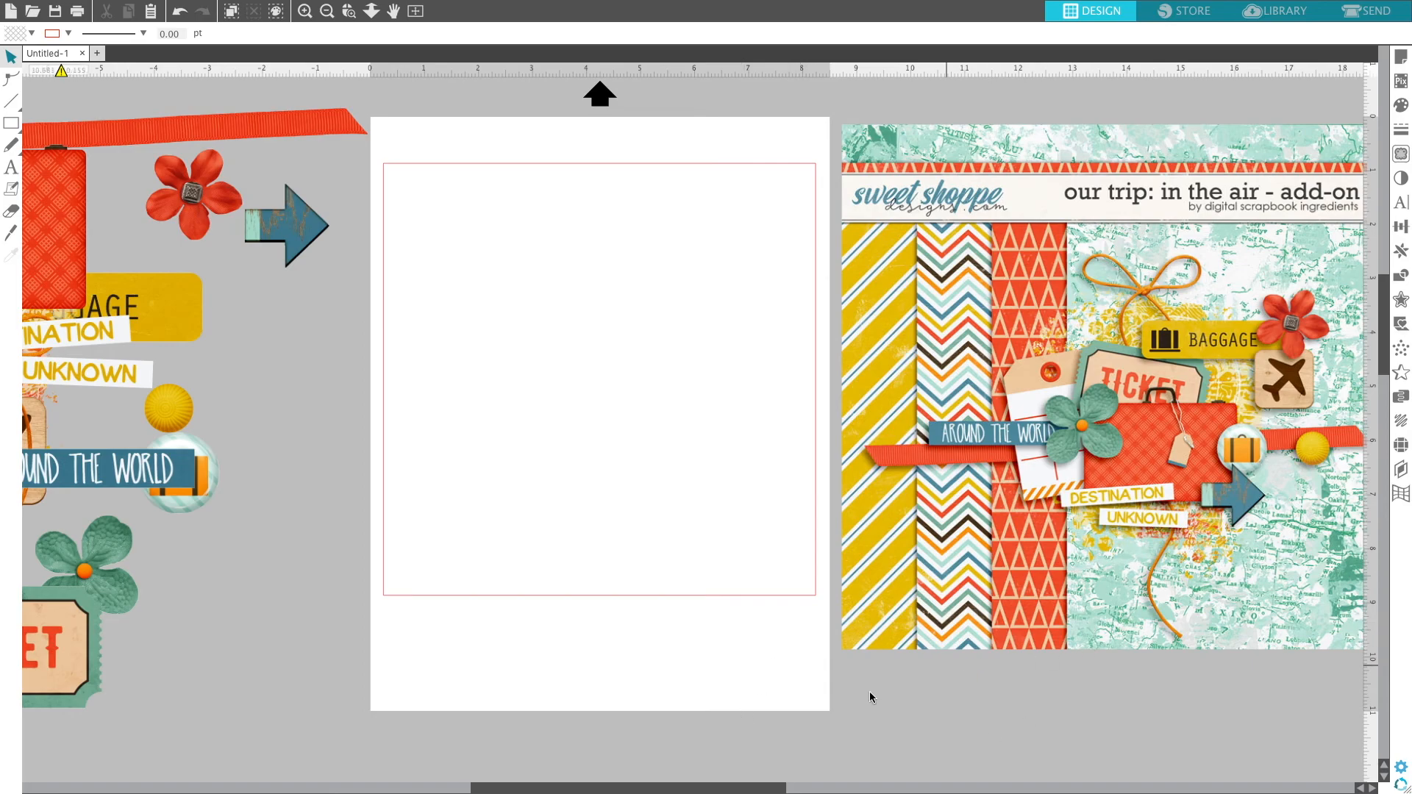
# Move the map-patterned paper onto the page over the red-outlined square.
pyautogui.moveTo(689, 785); pyautogui.dragTo(327, 772)
pyautogui.moveTo(56, 504); pyautogui.dragTo(1124, 664)
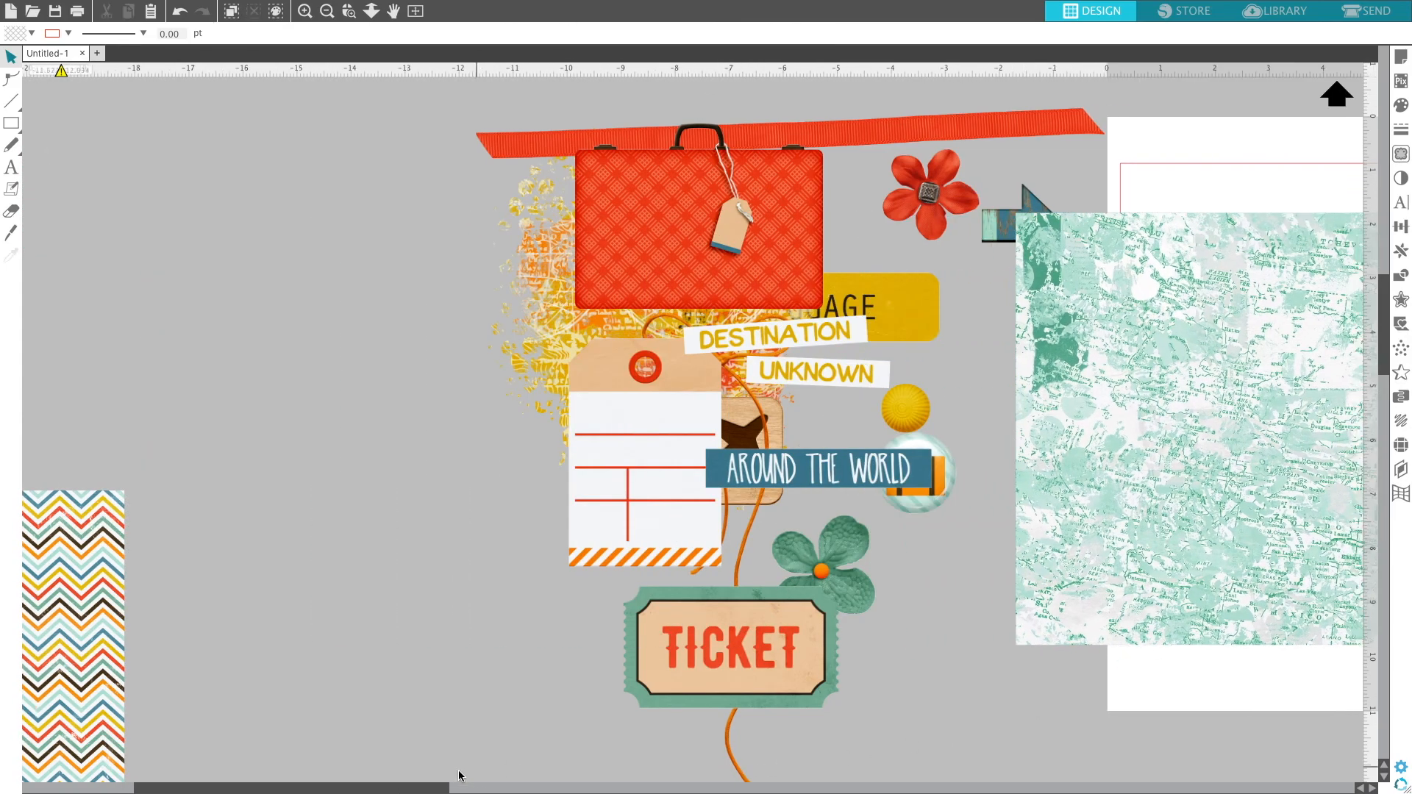
pyautogui.moveTo(434, 787); pyautogui.dragTo(615, 787)
pyautogui.moveTo(831, 570); pyautogui.dragTo(932, 579)
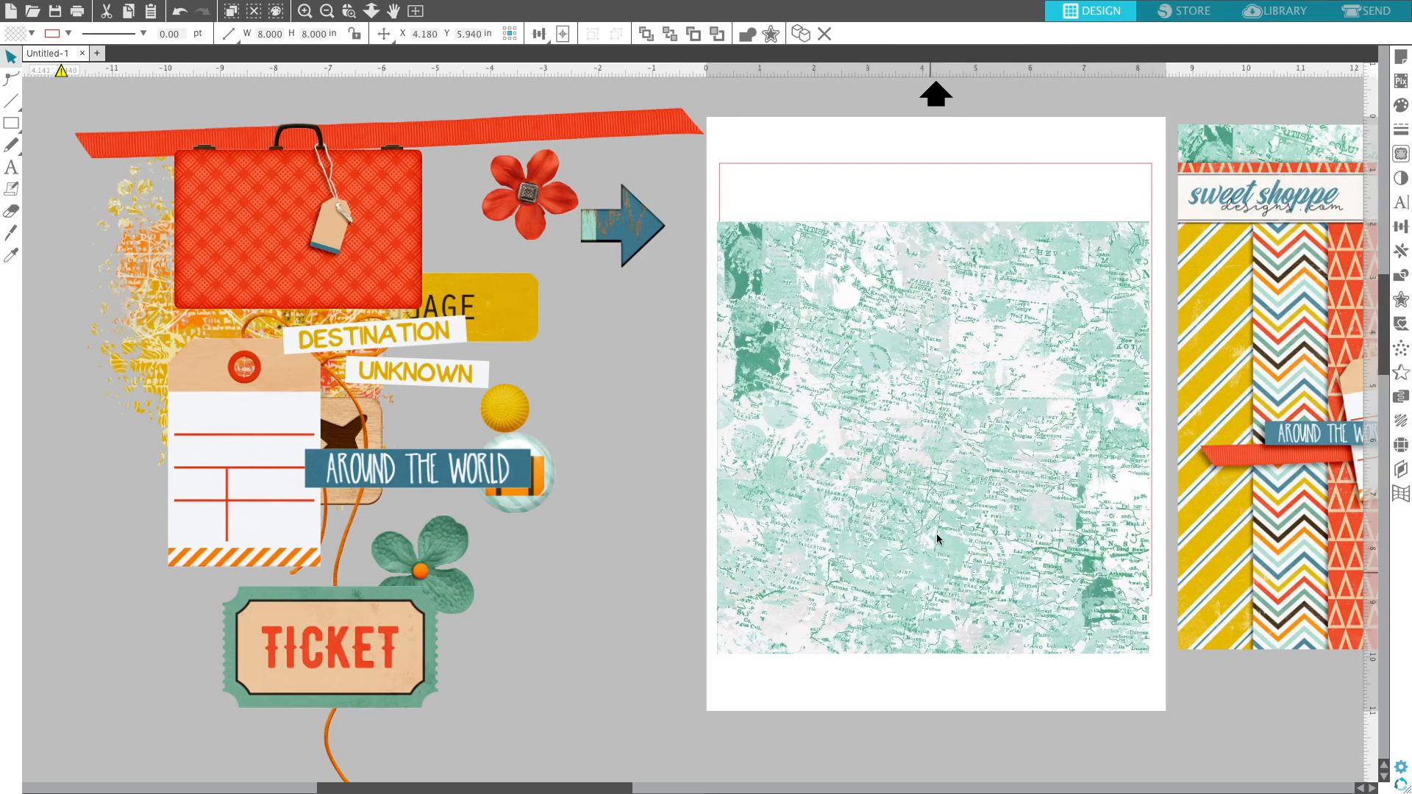
# Delete the red-outlined square and move the map-patterned paper slightly up the page.
pyautogui.click(997, 164)
pyautogui.press('Delete')
pyautogui.moveTo(978, 250); pyautogui.dragTo(983, 219)
pyautogui.press('Escape')
# Resize the chevron paper to 4 x 4 in and place it over the lower-right corner of the map-patterned paper.
pyautogui.moveTo(509, 789); pyautogui.dragTo(322, 782)
pyautogui.moveTo(122, 676); pyautogui.dragTo(553, 514)
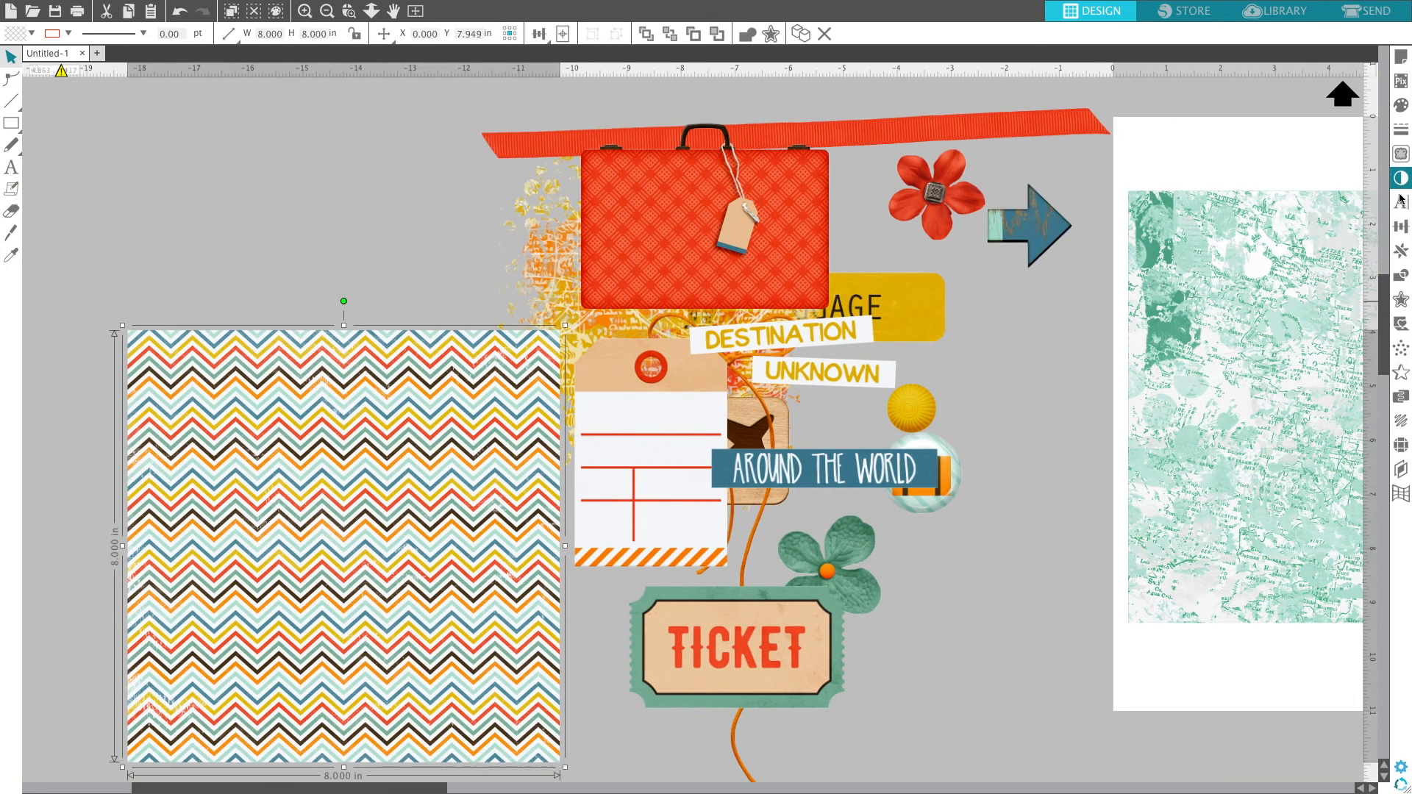
pyautogui.click(1400, 226)
pyautogui.click(1185, 102)
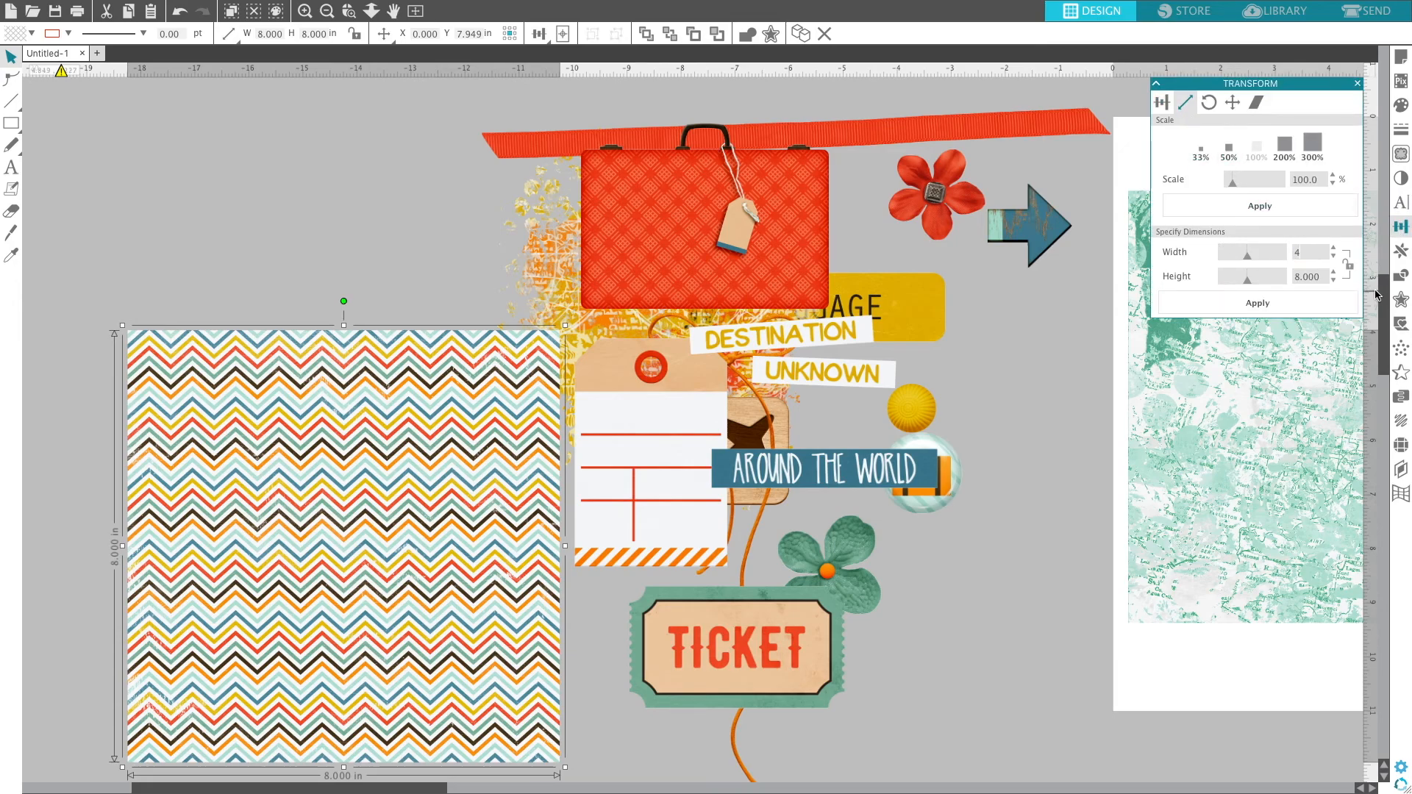
pyautogui.write('4')
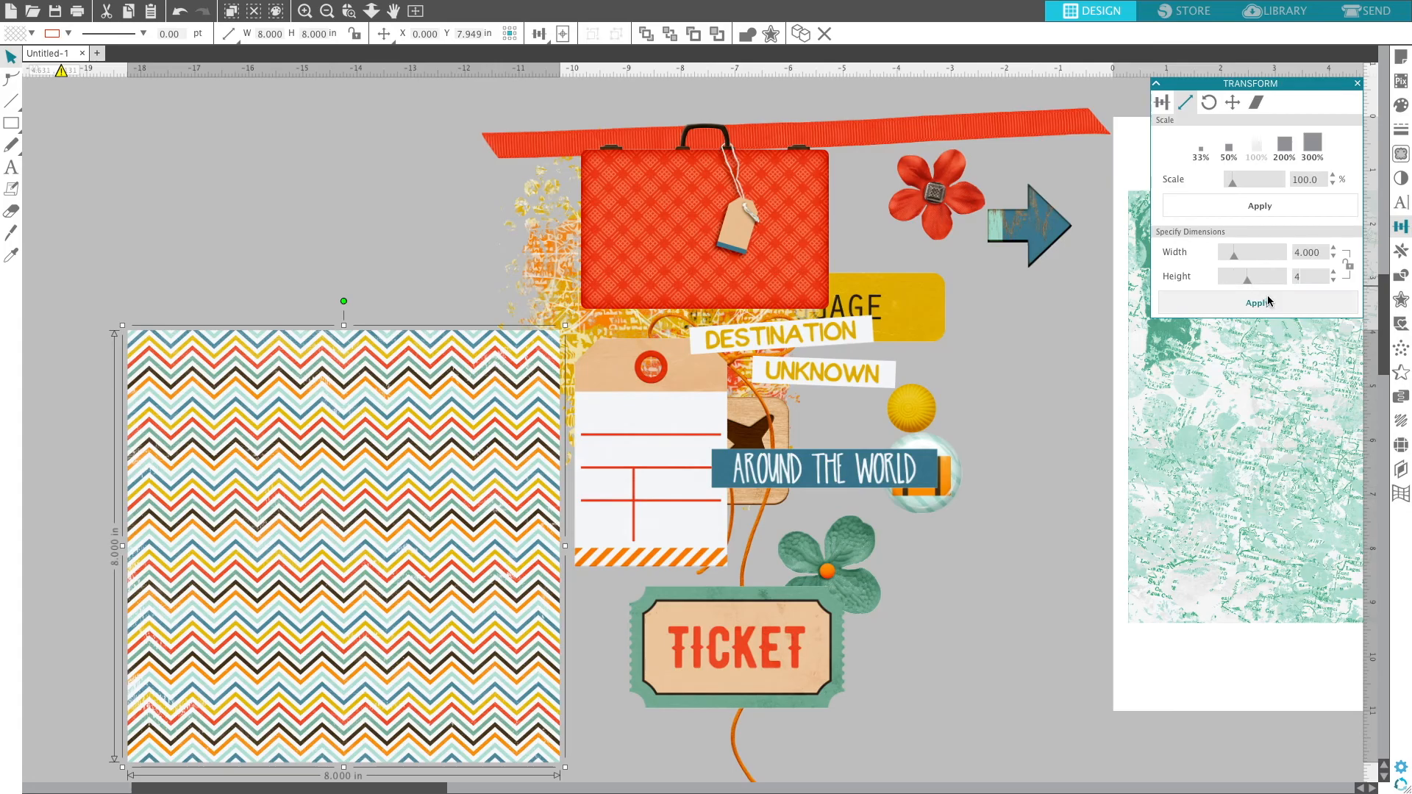
pyautogui.click(1257, 303)
pyautogui.moveTo(442, 780); pyautogui.dragTo(543, 779)
pyautogui.moveTo(200, 617); pyautogui.dragTo(1324, 597)
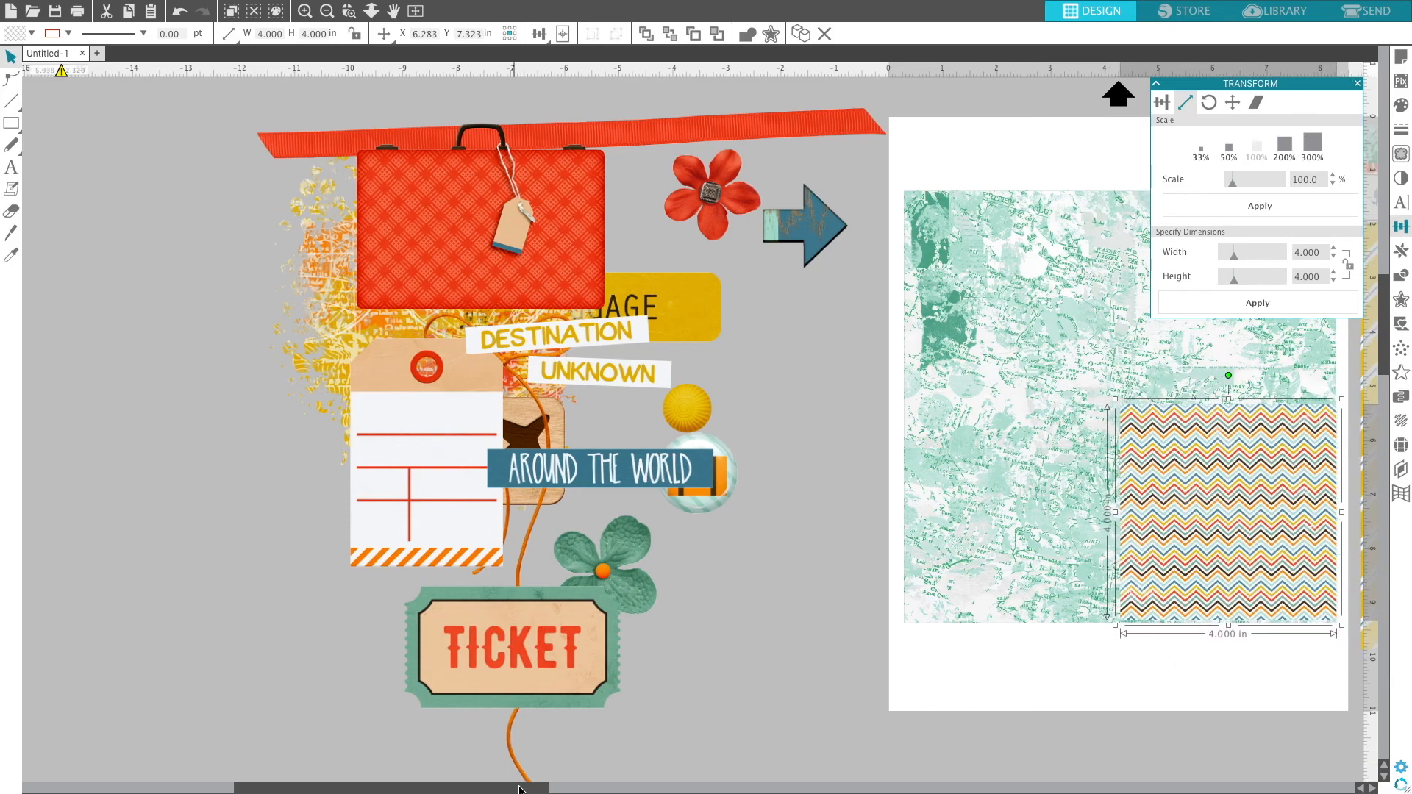
# Resize the chevron paper to 6 x 6 in and align it with the lower-right corner of the map-patterned paper.
pyautogui.click(668, 787)
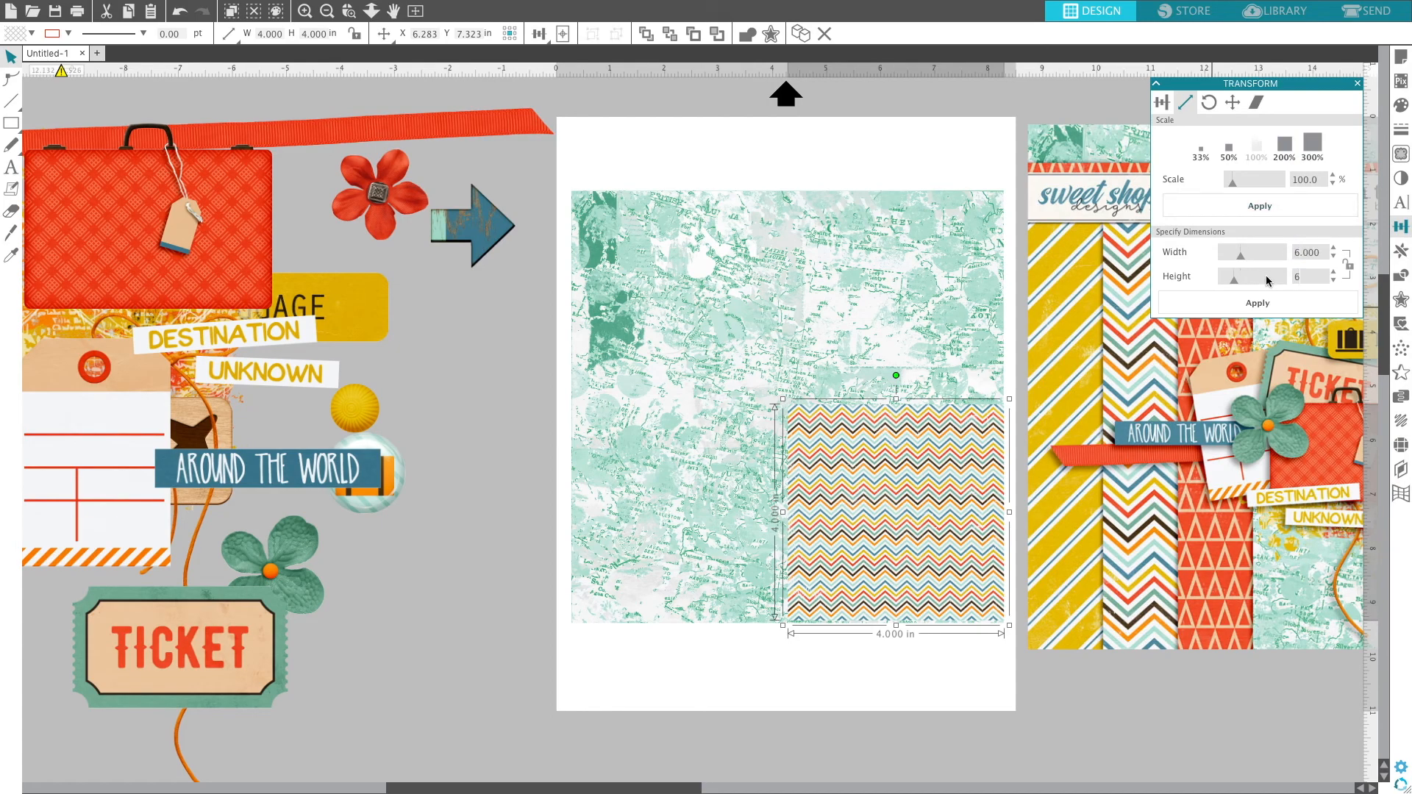
pyautogui.click(1257, 302)
pyautogui.moveTo(904, 471); pyautogui.dragTo(847, 408)
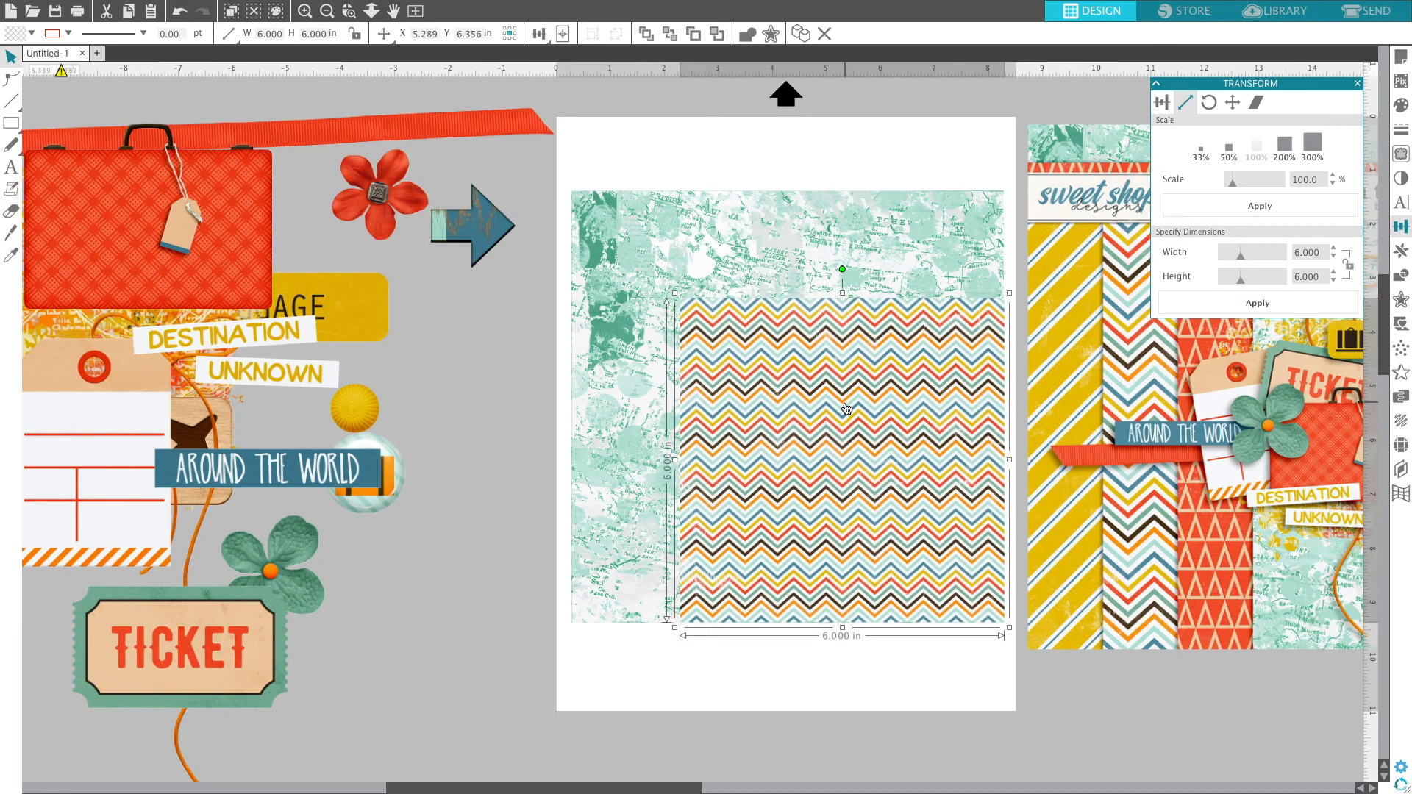
pyautogui.click(802, 654)
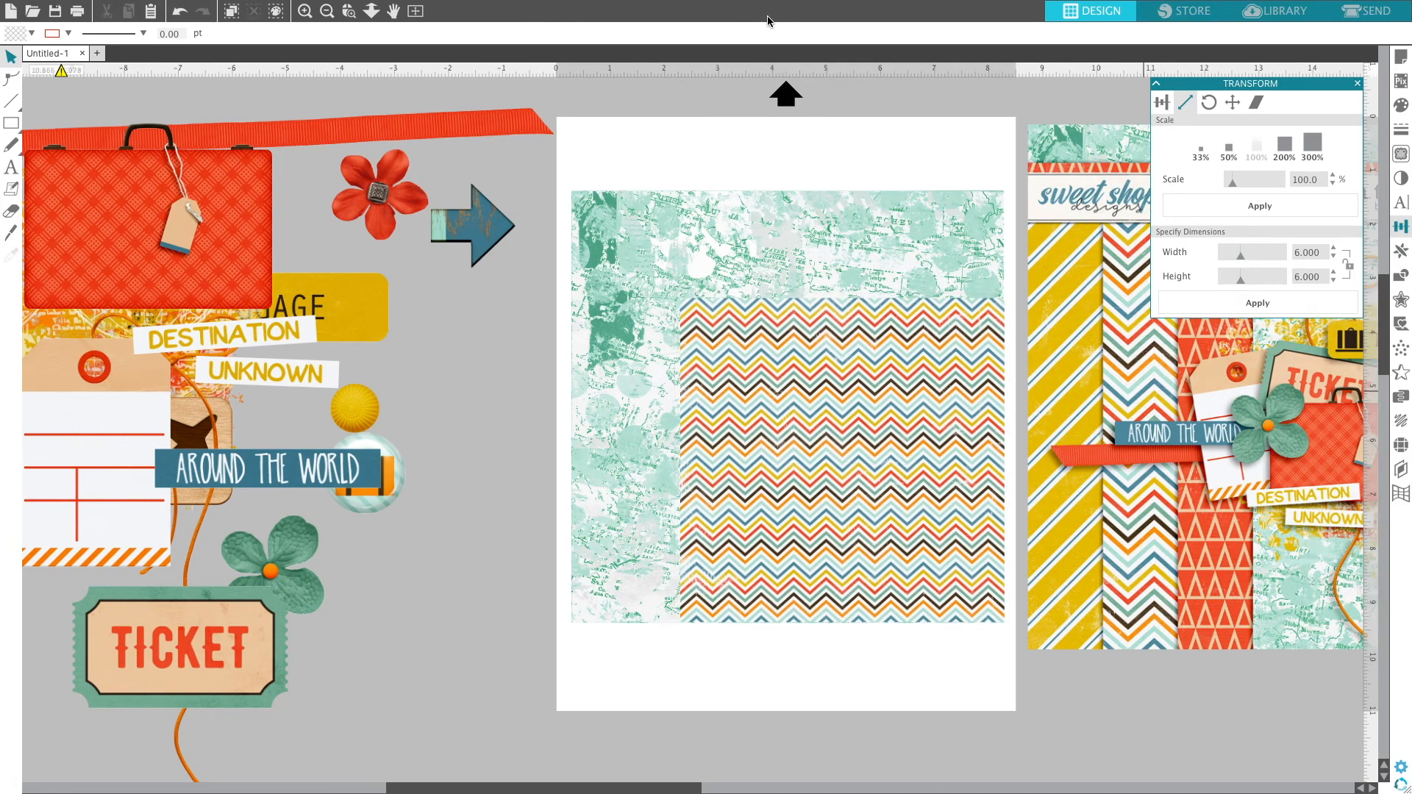
# Move the red suitcase to the empty canvas beside the ticket and bring it to the front.
pyautogui.moveTo(412, 785); pyautogui.dragTo(332, 785)
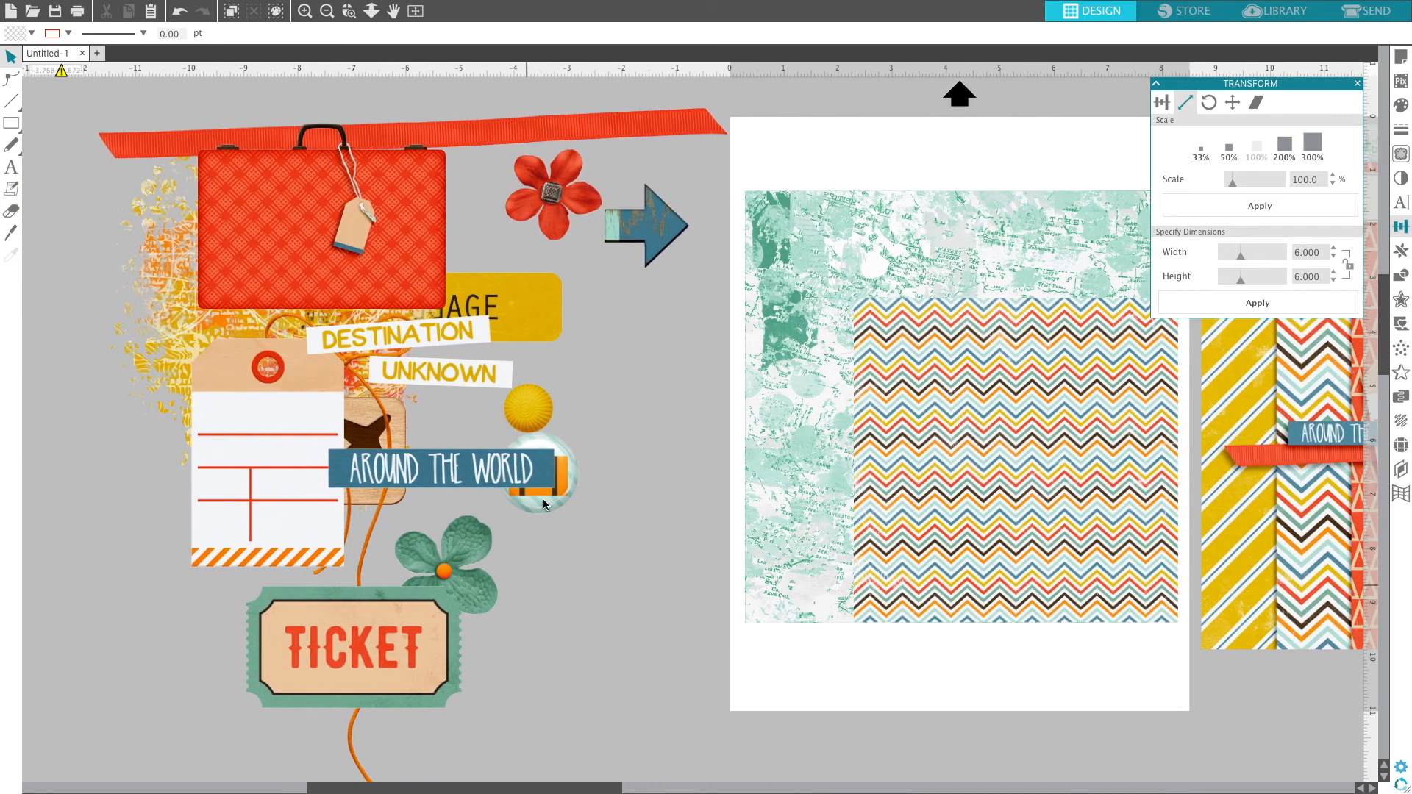
pyautogui.moveTo(266, 266); pyautogui.dragTo(565, 670)
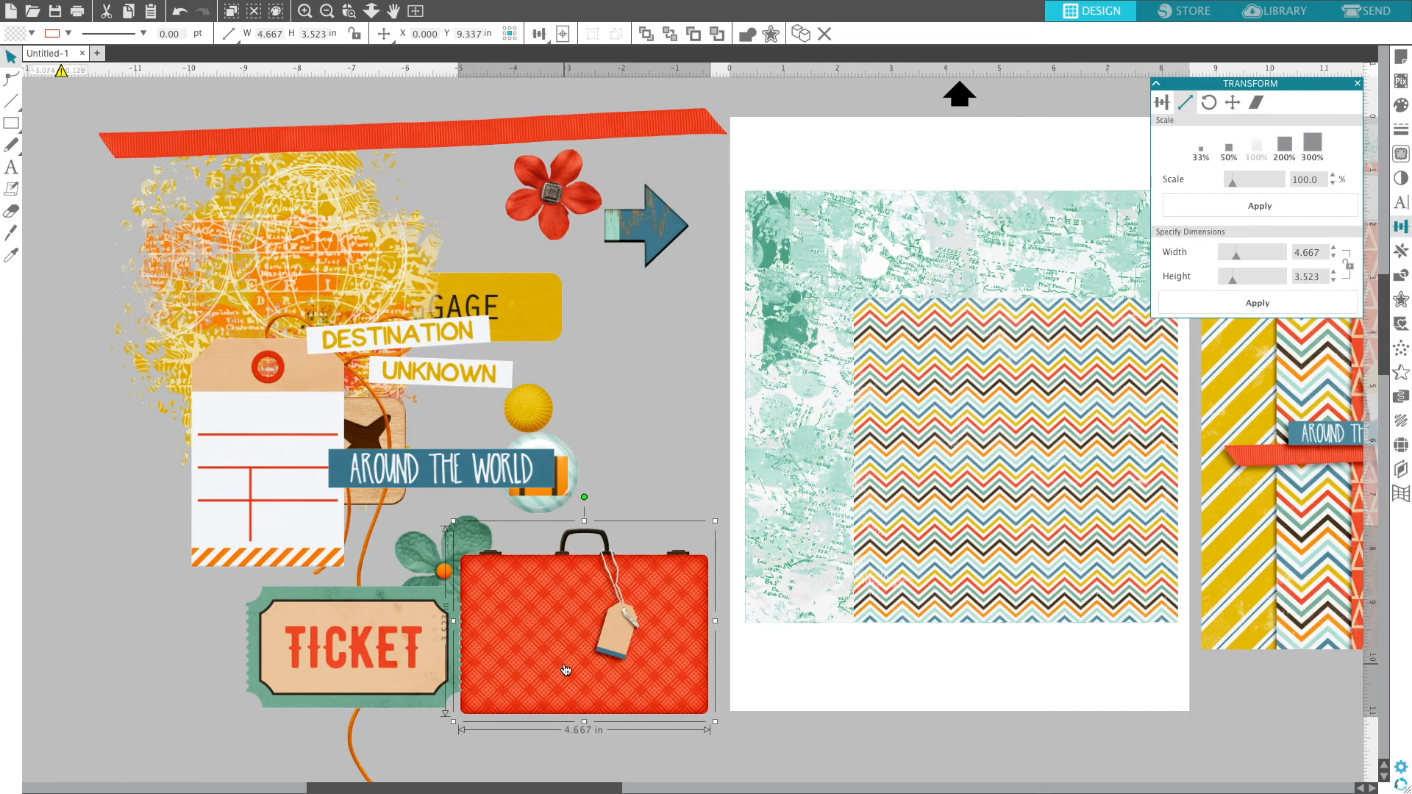
pyautogui.rightClick(565, 669)
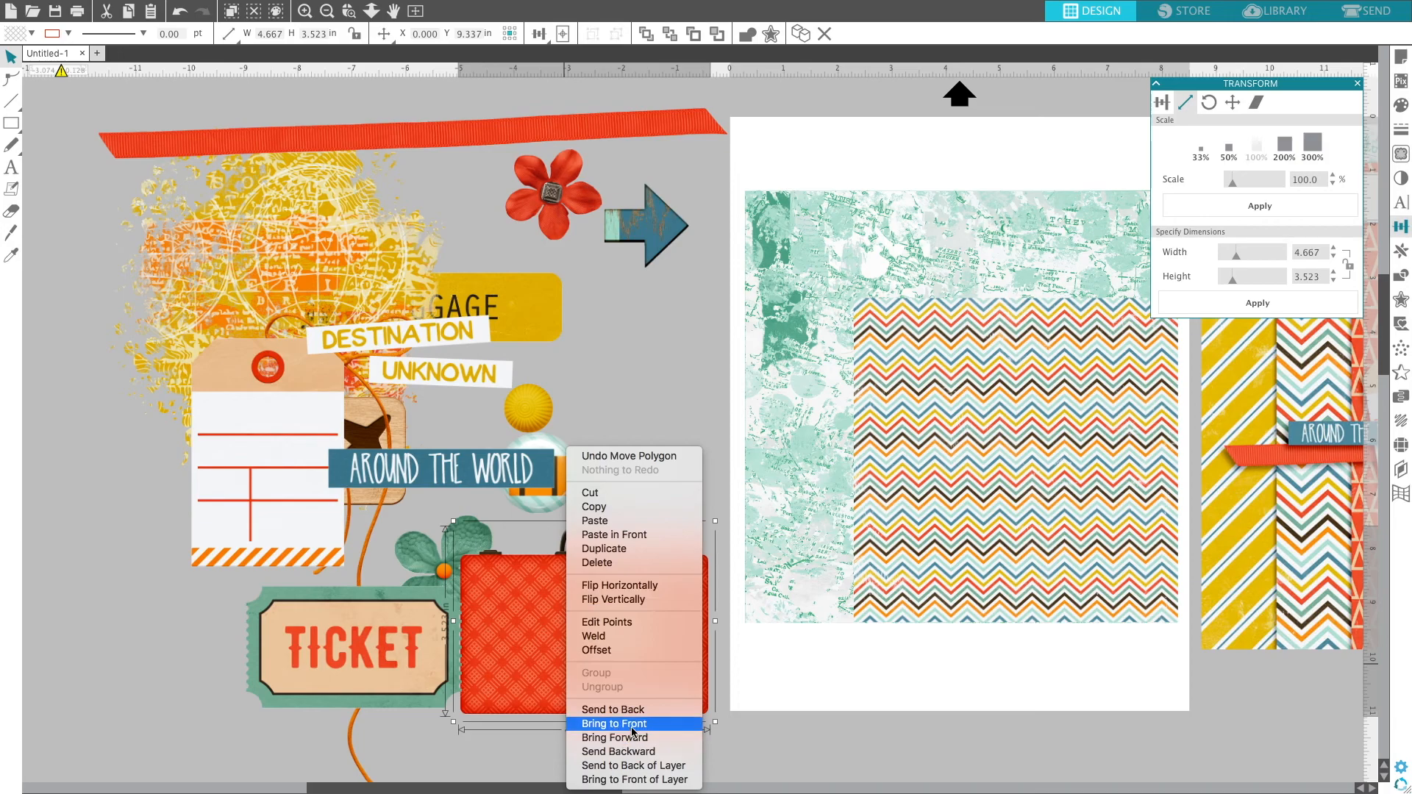
pyautogui.click(636, 730)
# Place the suitcase over the map paper's lower-left corner, shrink it to about 3.58 x 2.70 in and tilt it counterclockwise.
pyautogui.moveTo(552, 671); pyautogui.dragTo(764, 591)
pyautogui.moveTo(928, 442); pyautogui.dragTo(869, 486)
pyautogui.moveTo(767, 462); pyautogui.dragTo(710, 466)
pyautogui.moveTo(736, 654); pyautogui.dragTo(801, 616)
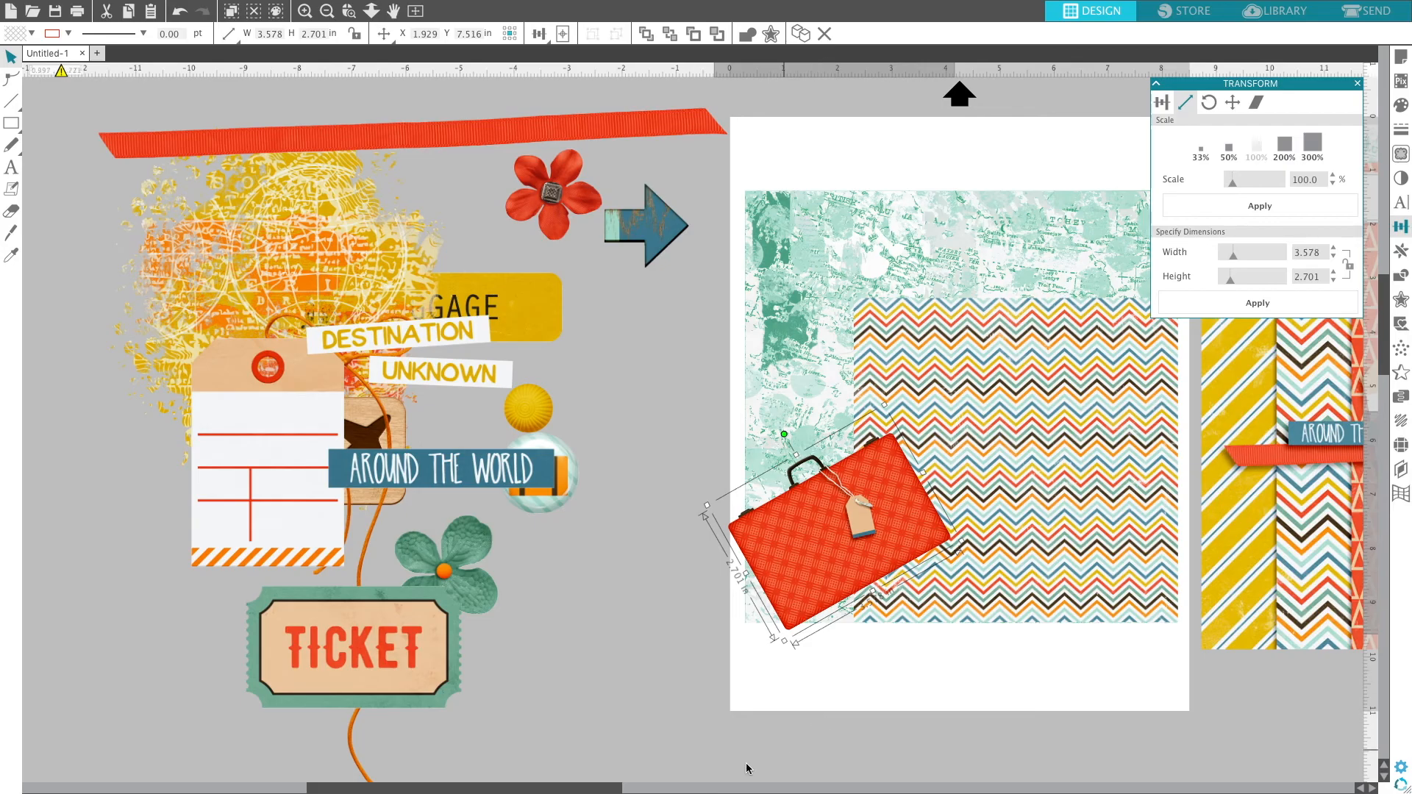
# Move the red ribbon down toward the page's left edge and bring it to the front.
pyautogui.moveTo(595, 791); pyautogui.dragTo(859, 786)
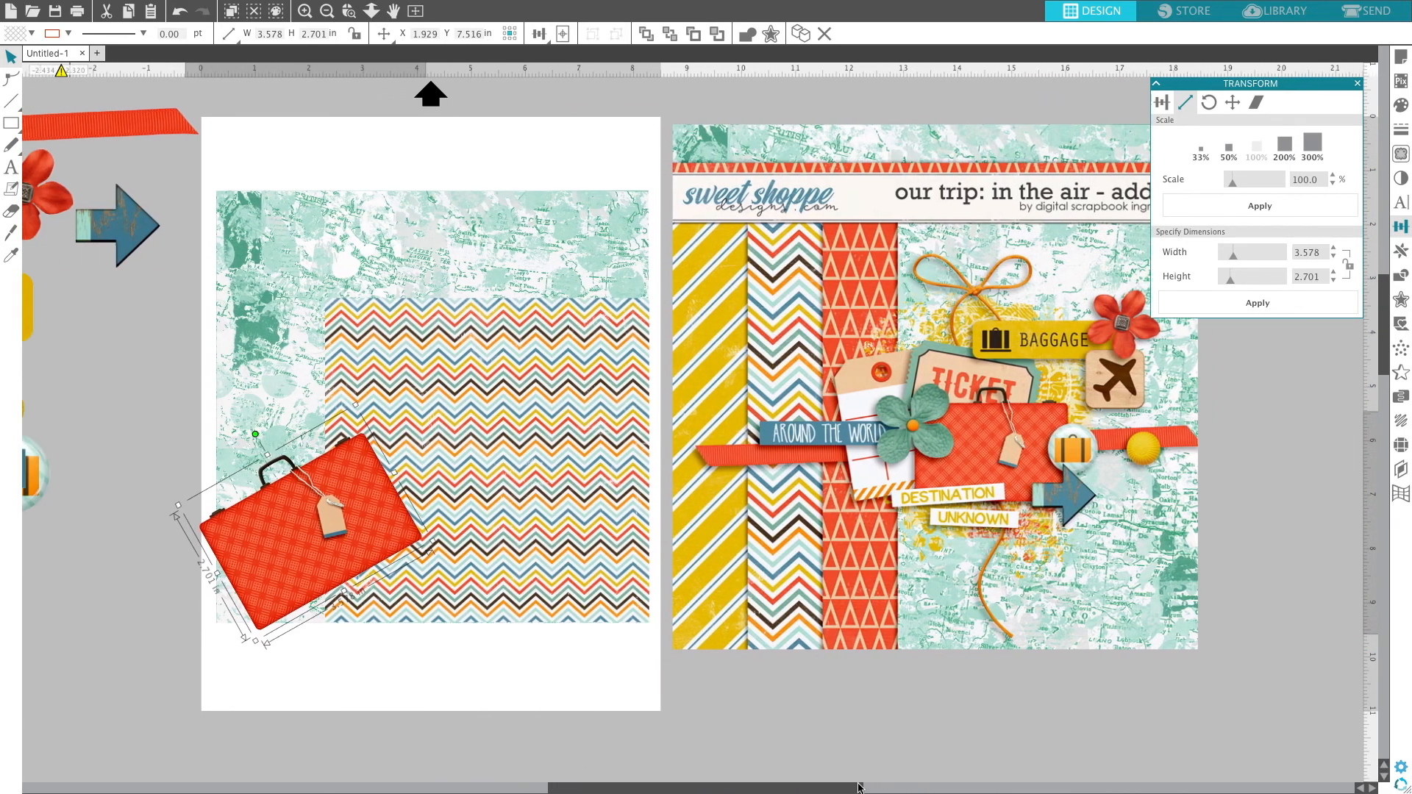
pyautogui.moveTo(713, 784); pyautogui.dragTo(596, 750)
pyautogui.moveTo(361, 127); pyautogui.dragTo(456, 366)
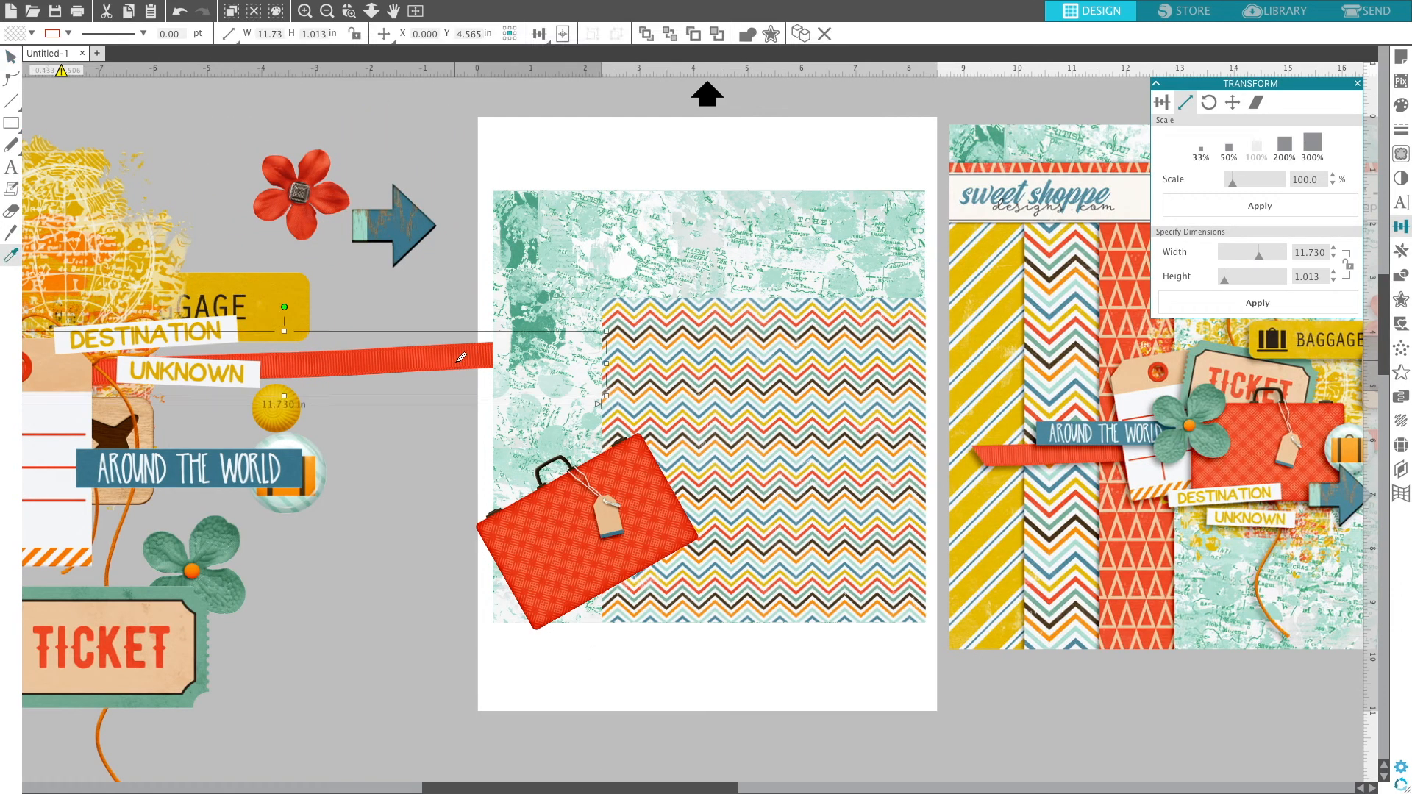
pyautogui.rightClick(456, 366)
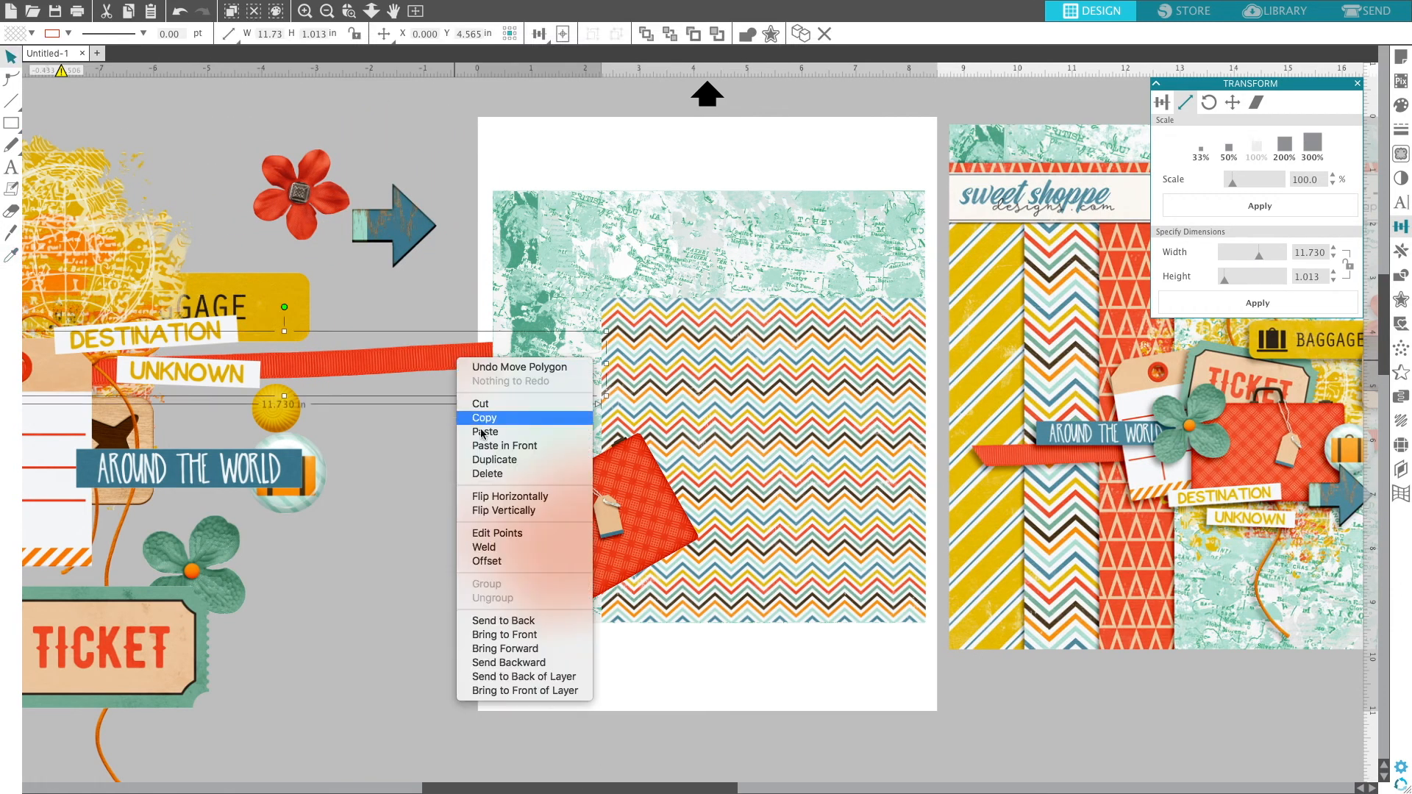
pyautogui.click(533, 647)
# Scale the red ribbon proportionally to 8 in wide and lay it across the upper part of the map-patterned paper.
pyautogui.moveTo(393, 343); pyautogui.dragTo(754, 252)
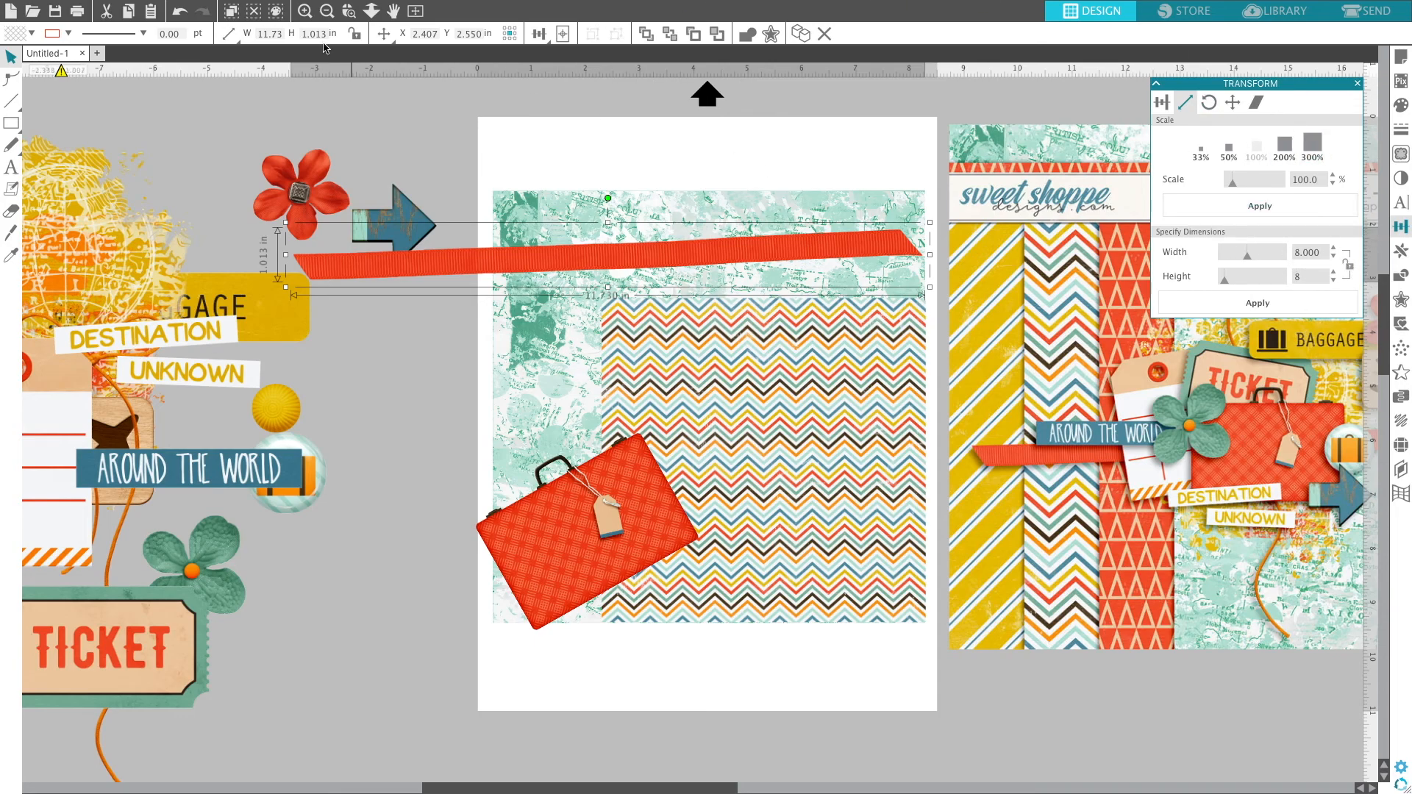
pyautogui.scroll(1, 450, 345)
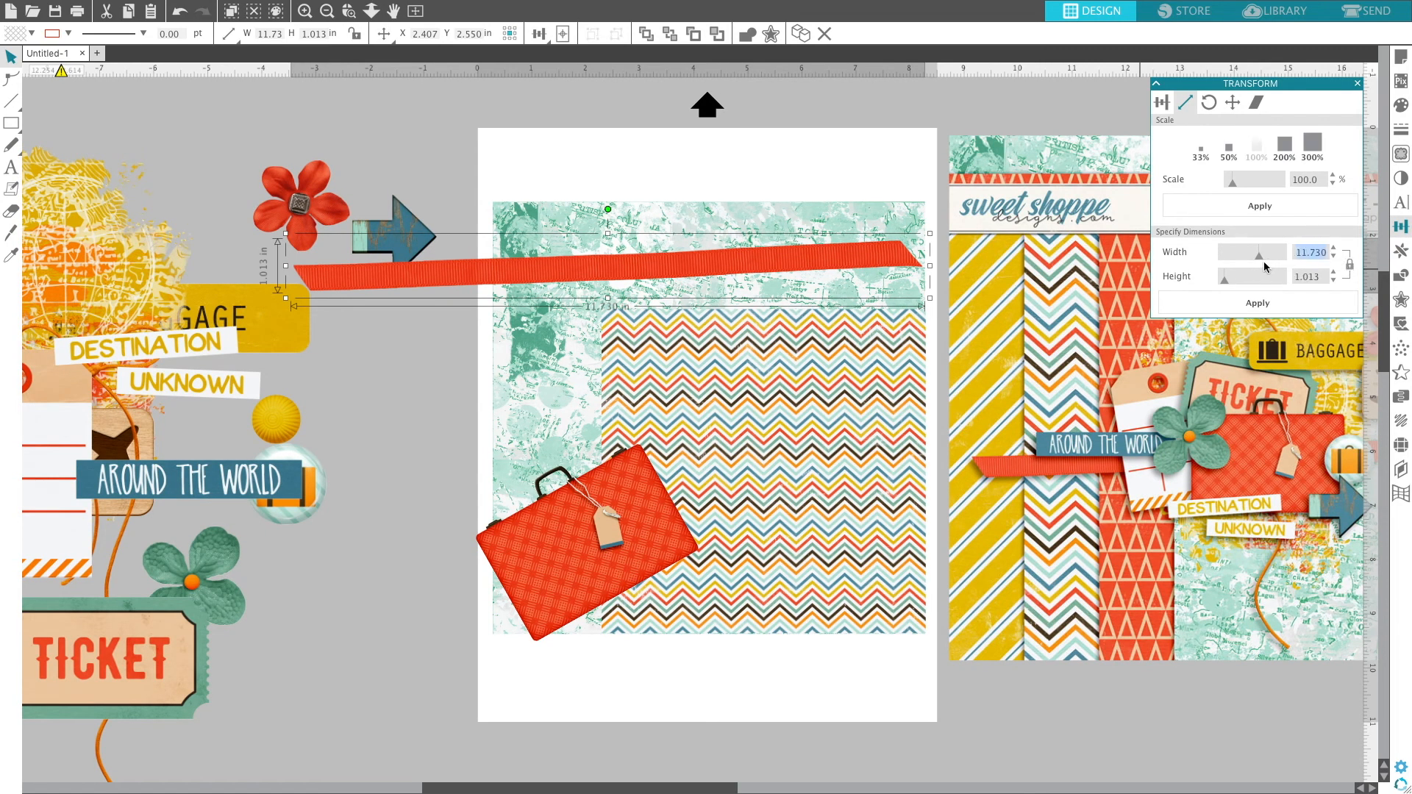
pyautogui.click(1257, 303)
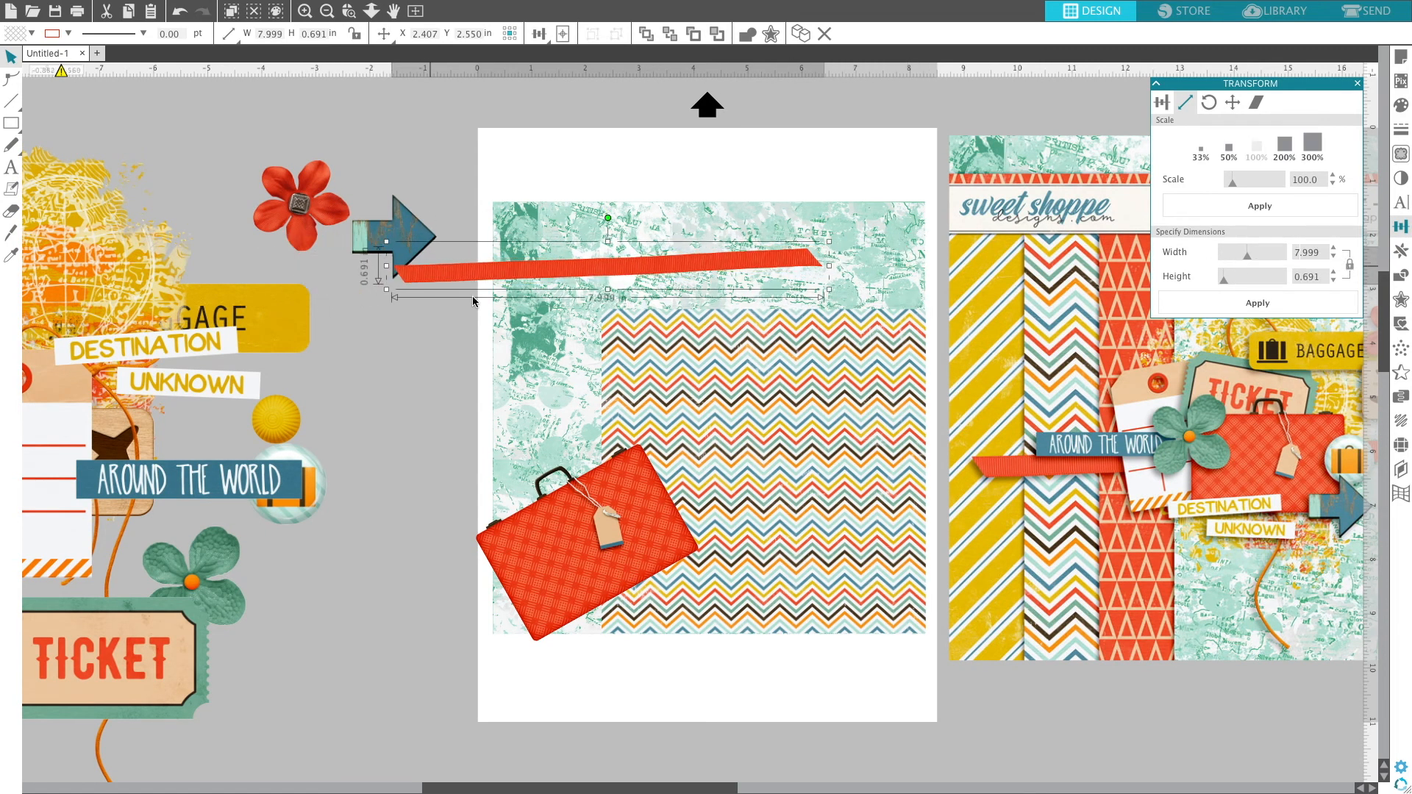
pyautogui.moveTo(456, 278); pyautogui.dragTo(556, 268)
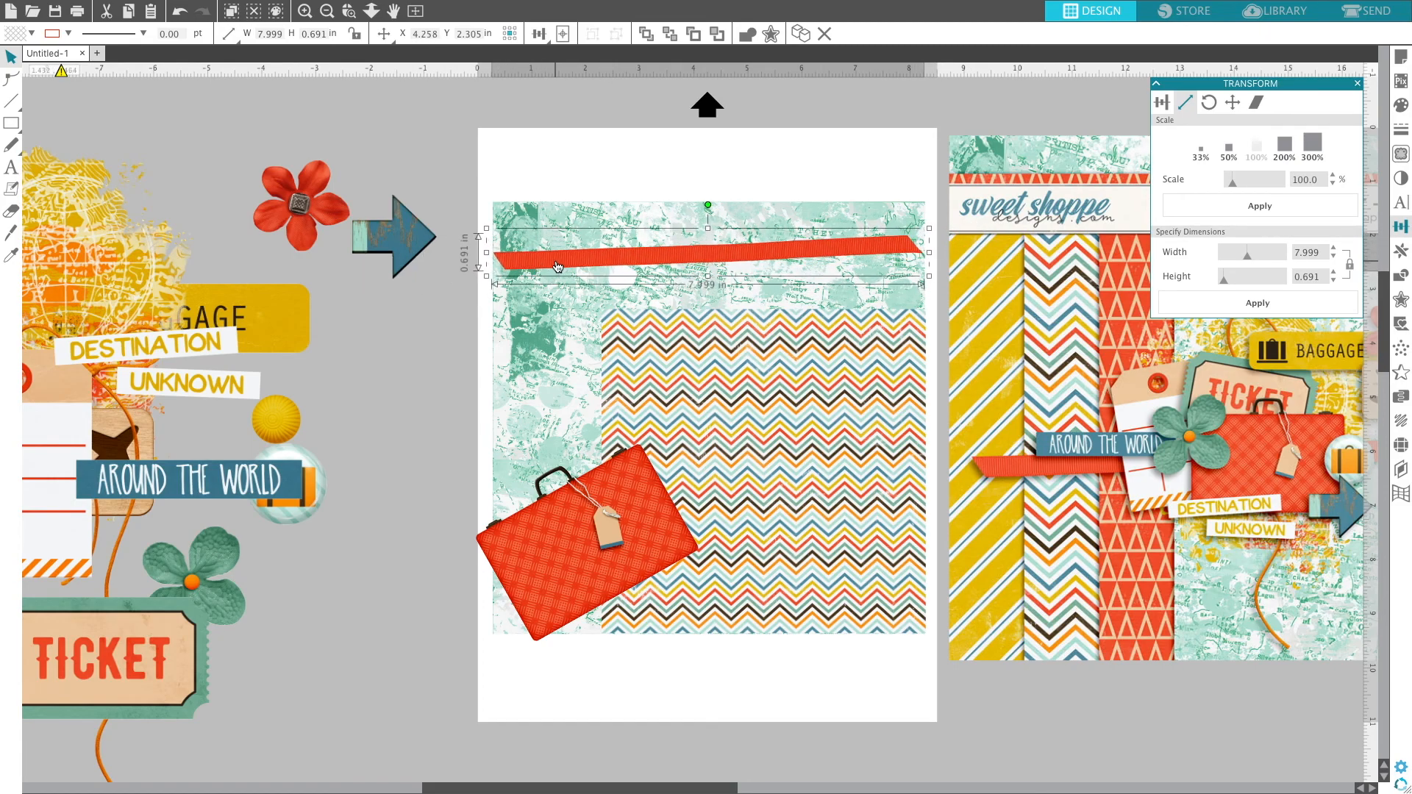
# Move the DESTINATION UNKNOWN strips closer to the page and place the AROUND THE WORLD label in front, above the ribbon's left end.
pyautogui.moveTo(208, 324); pyautogui.dragTo(418, 305)
pyautogui.doubleClick(418, 305)
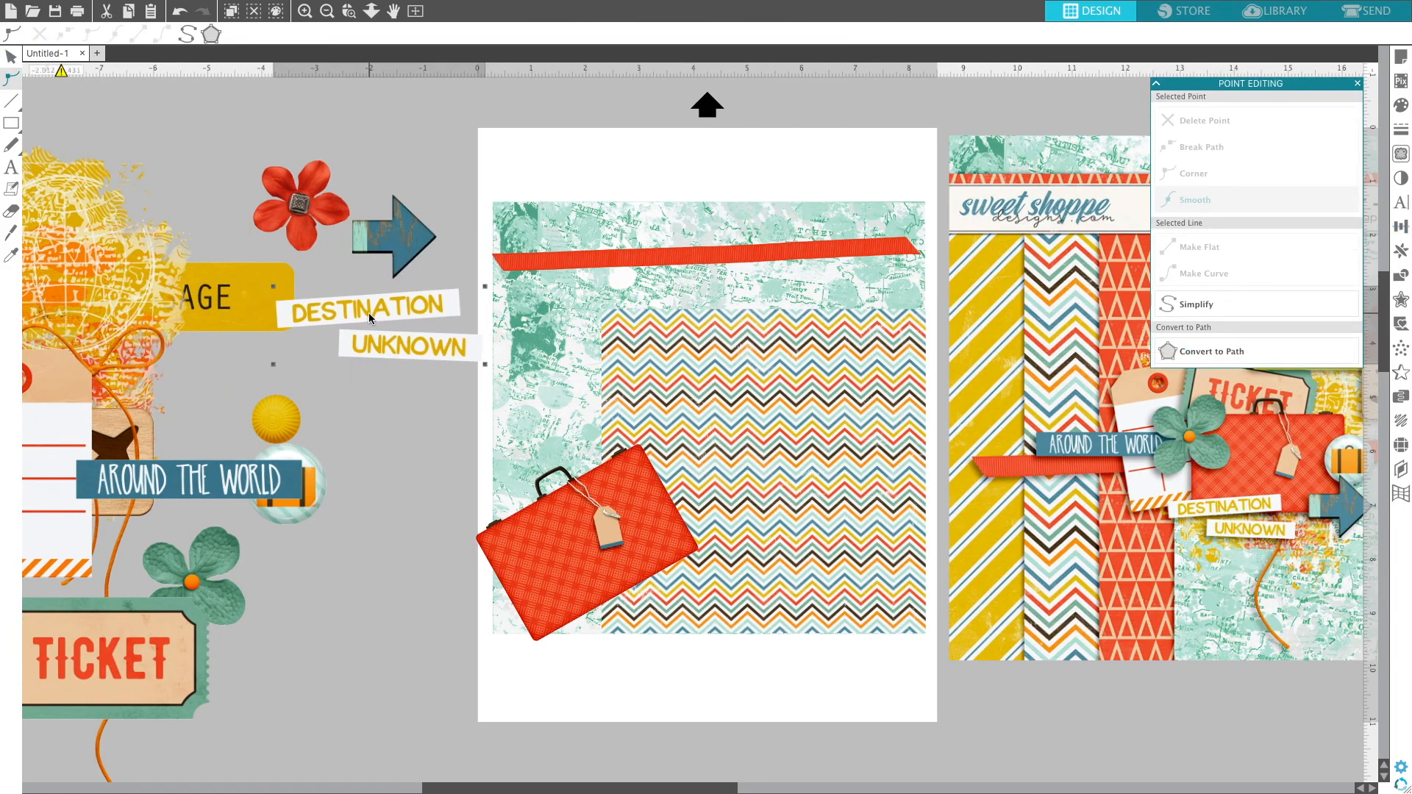
pyautogui.click(233, 483)
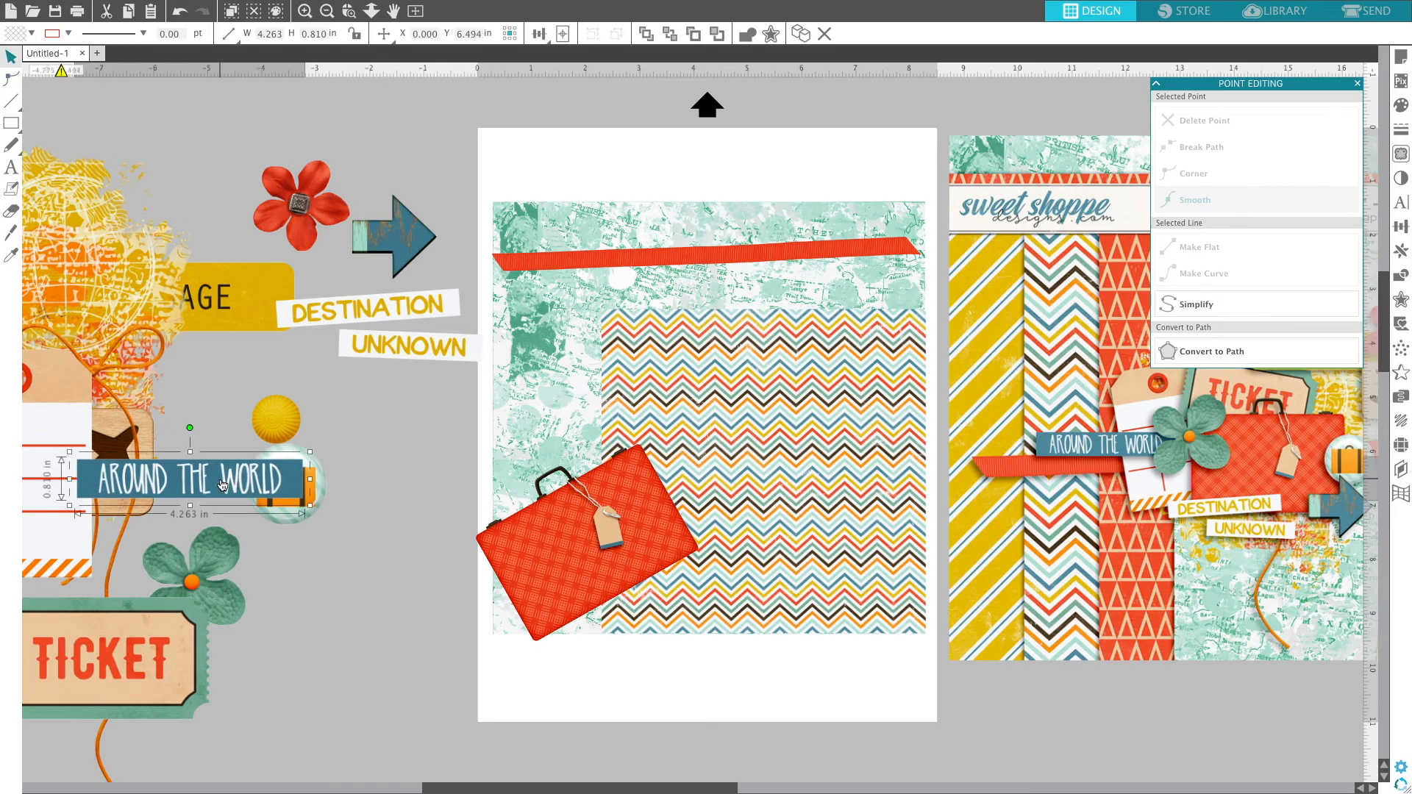
pyautogui.rightClick(223, 485)
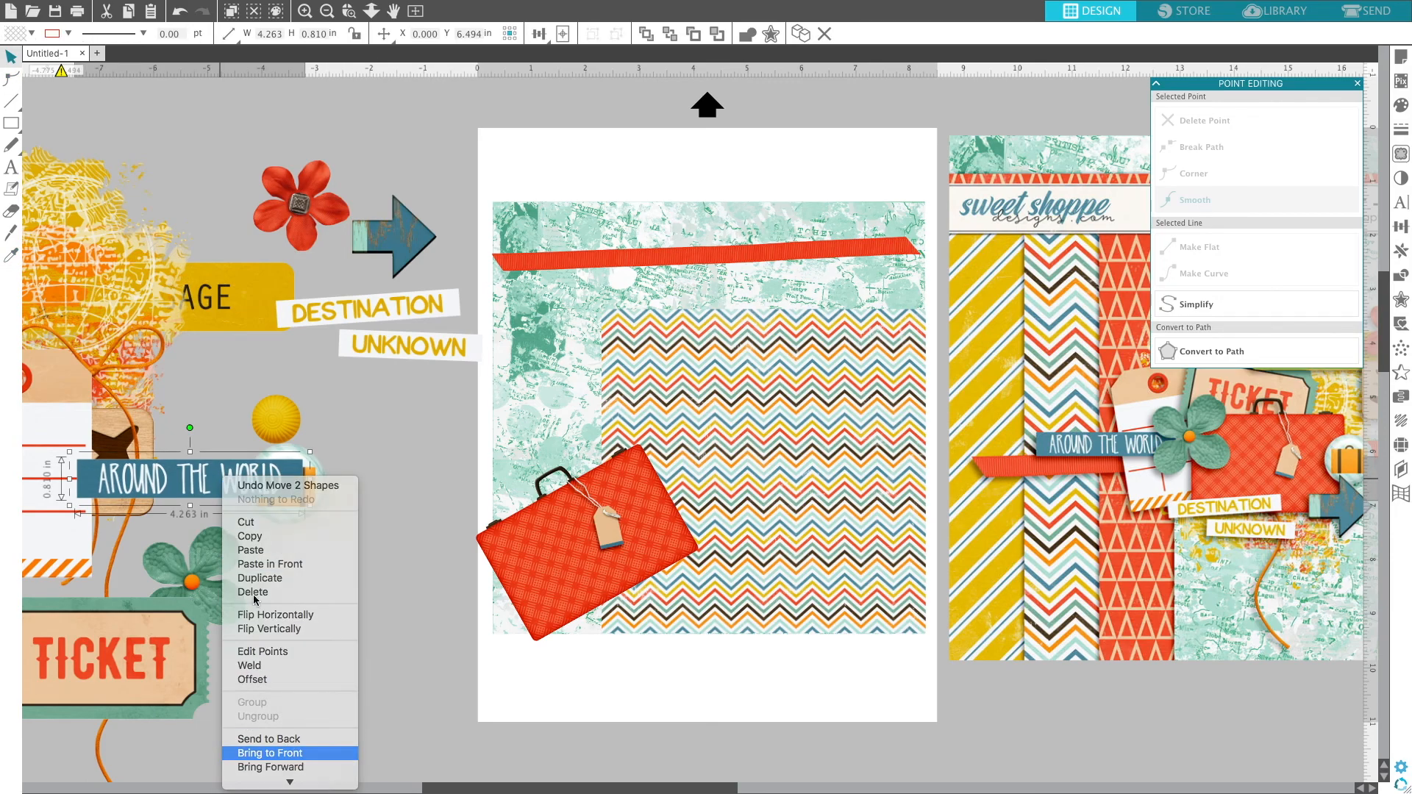
pyautogui.moveTo(192, 479); pyautogui.dragTo(601, 232)
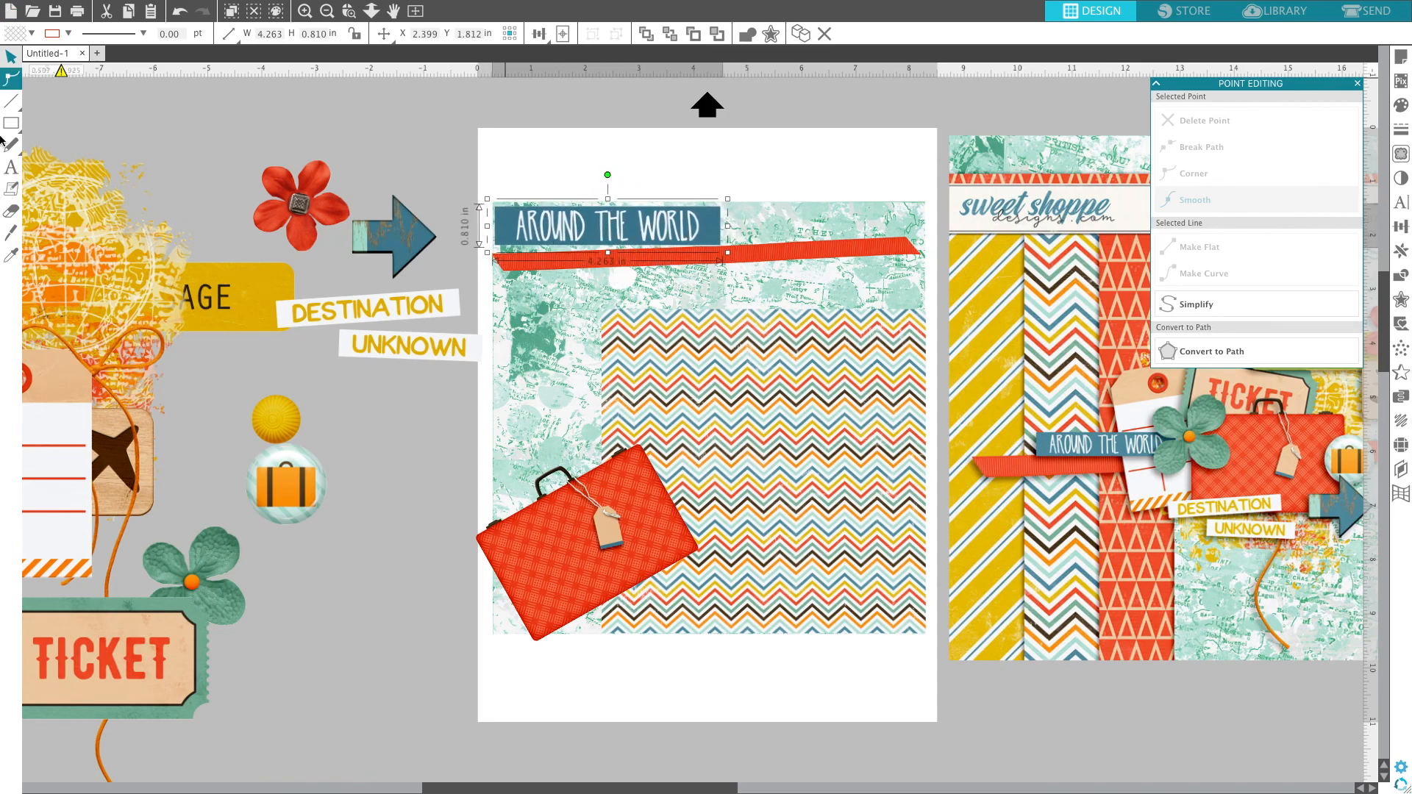
# Bring the yellow BAGGAGE label to the front and place it across the lower part of the suitcase on the page.
pyautogui.moveTo(247, 318); pyautogui.dragTo(405, 646)
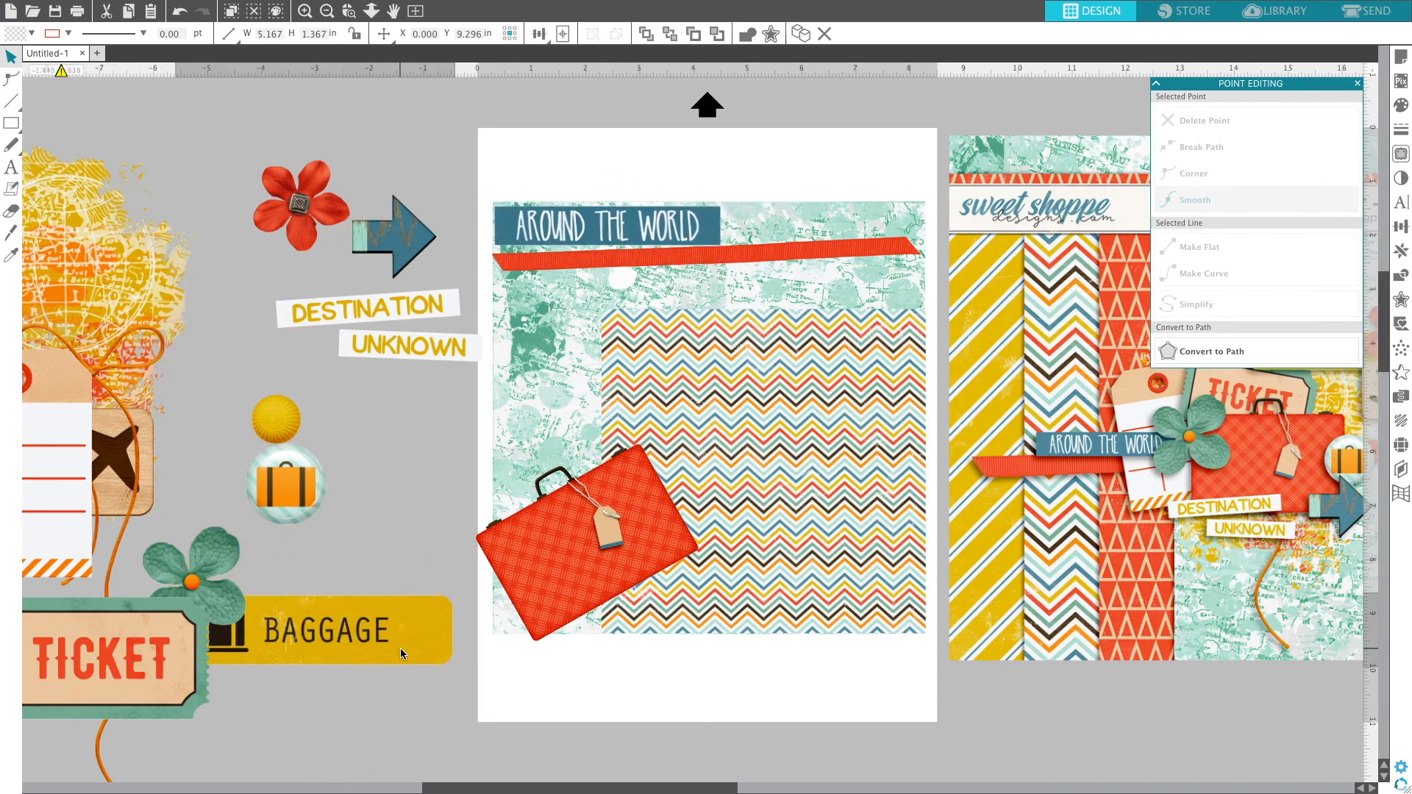
pyautogui.rightClick(405, 646)
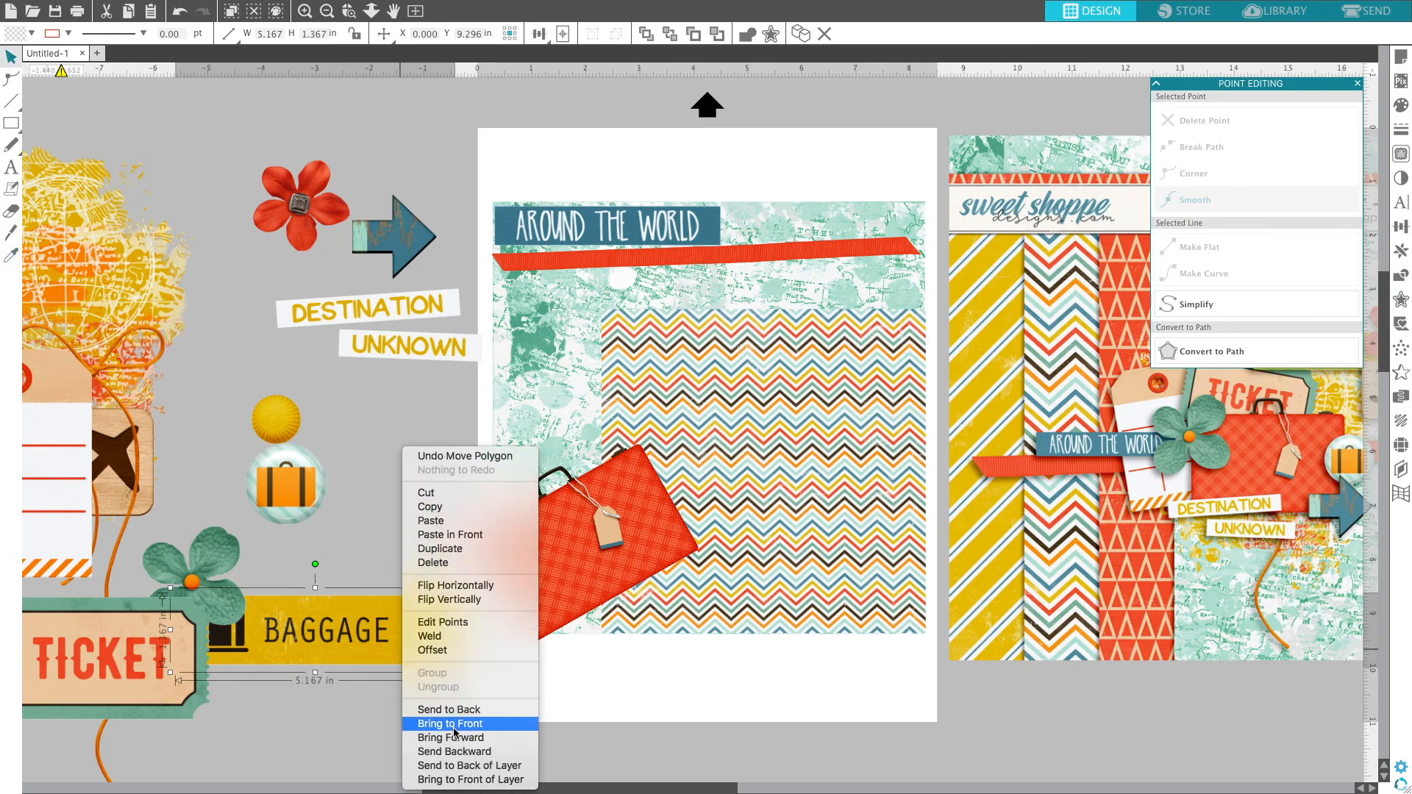
pyautogui.click(457, 725)
pyautogui.moveTo(381, 646); pyautogui.dragTo(691, 618)
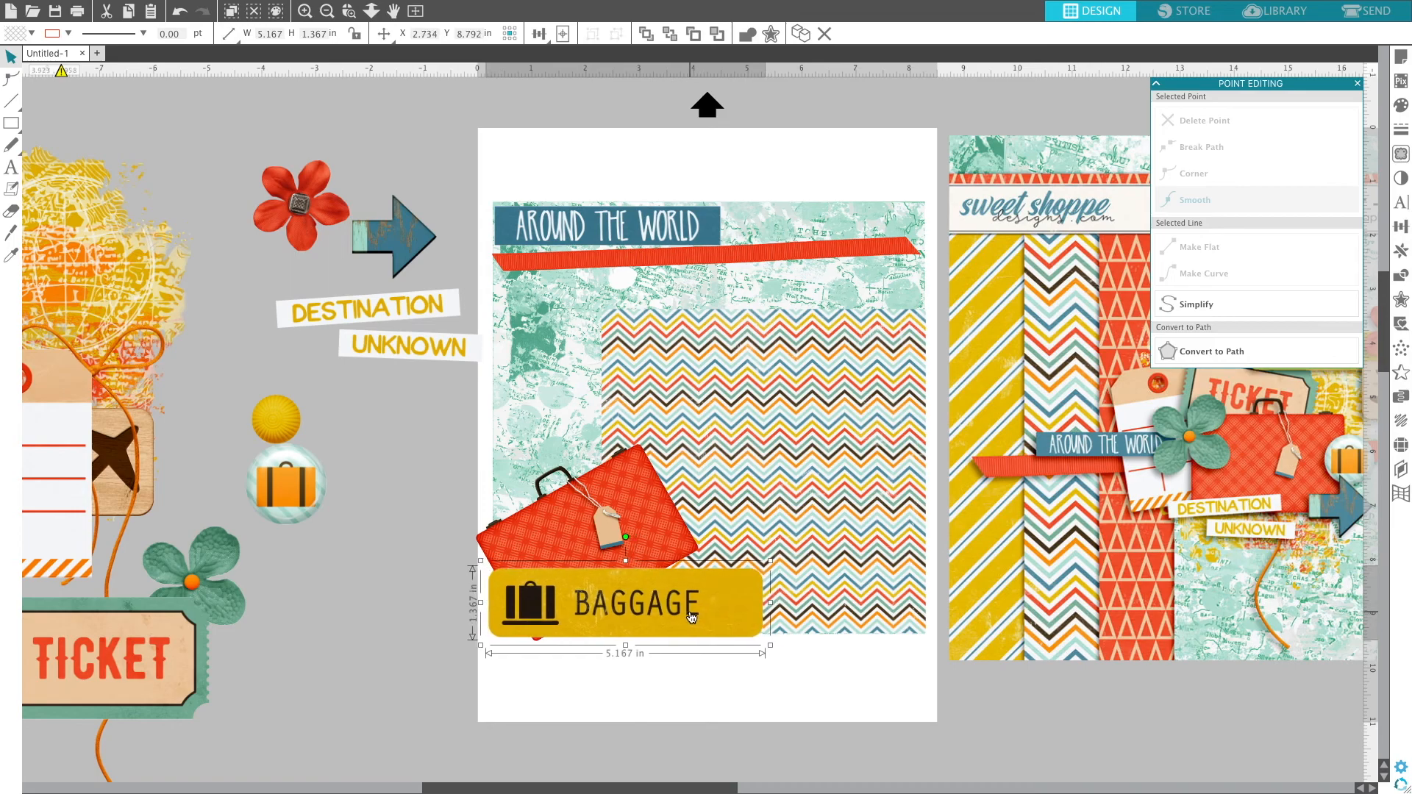
pyautogui.click(382, 608)
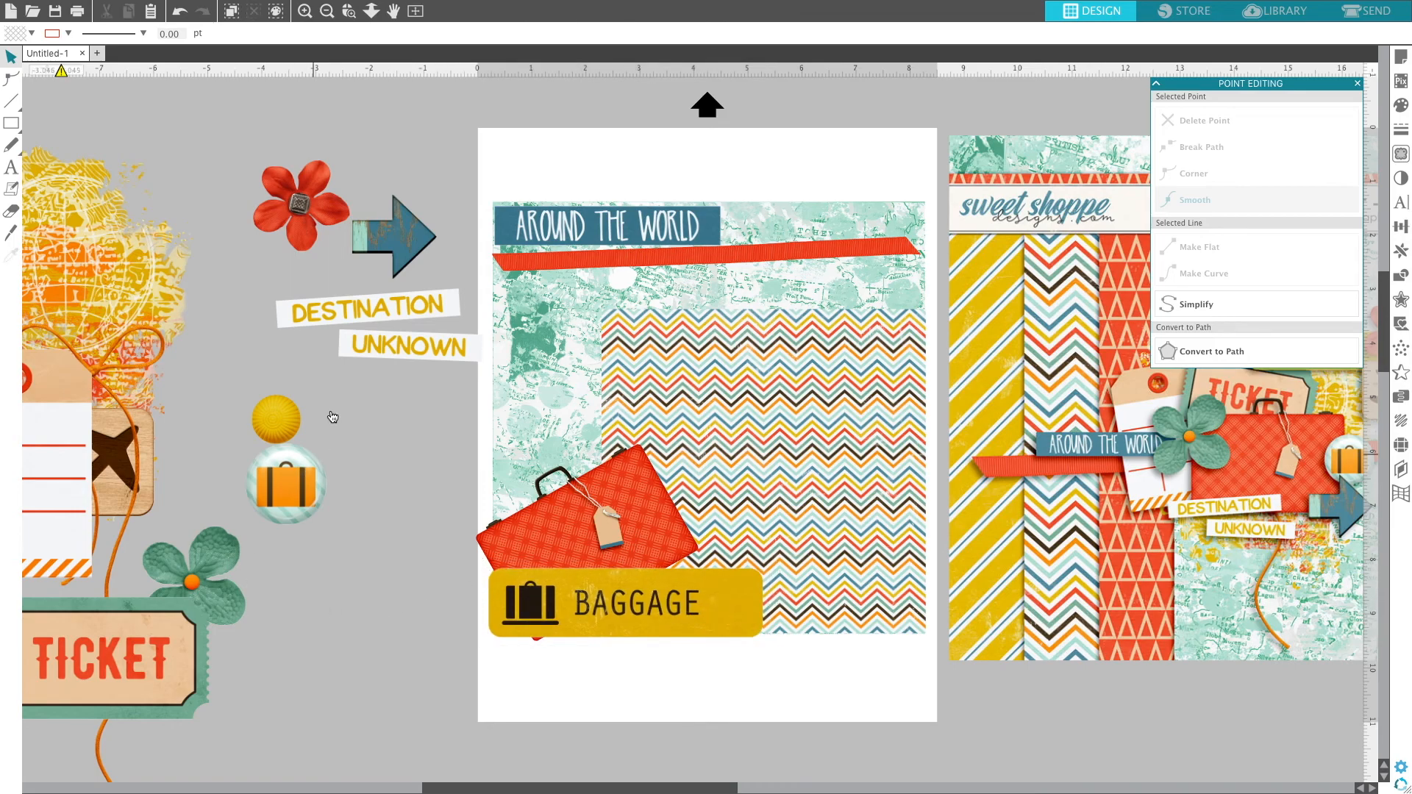
# Bring the green flower to the front and place it just below the ribbon's left end.
pyautogui.moveTo(474, 791); pyautogui.dragTo(384, 746)
pyautogui.moveTo(470, 617); pyautogui.dragTo(581, 454)
pyautogui.rightClick(614, 481)
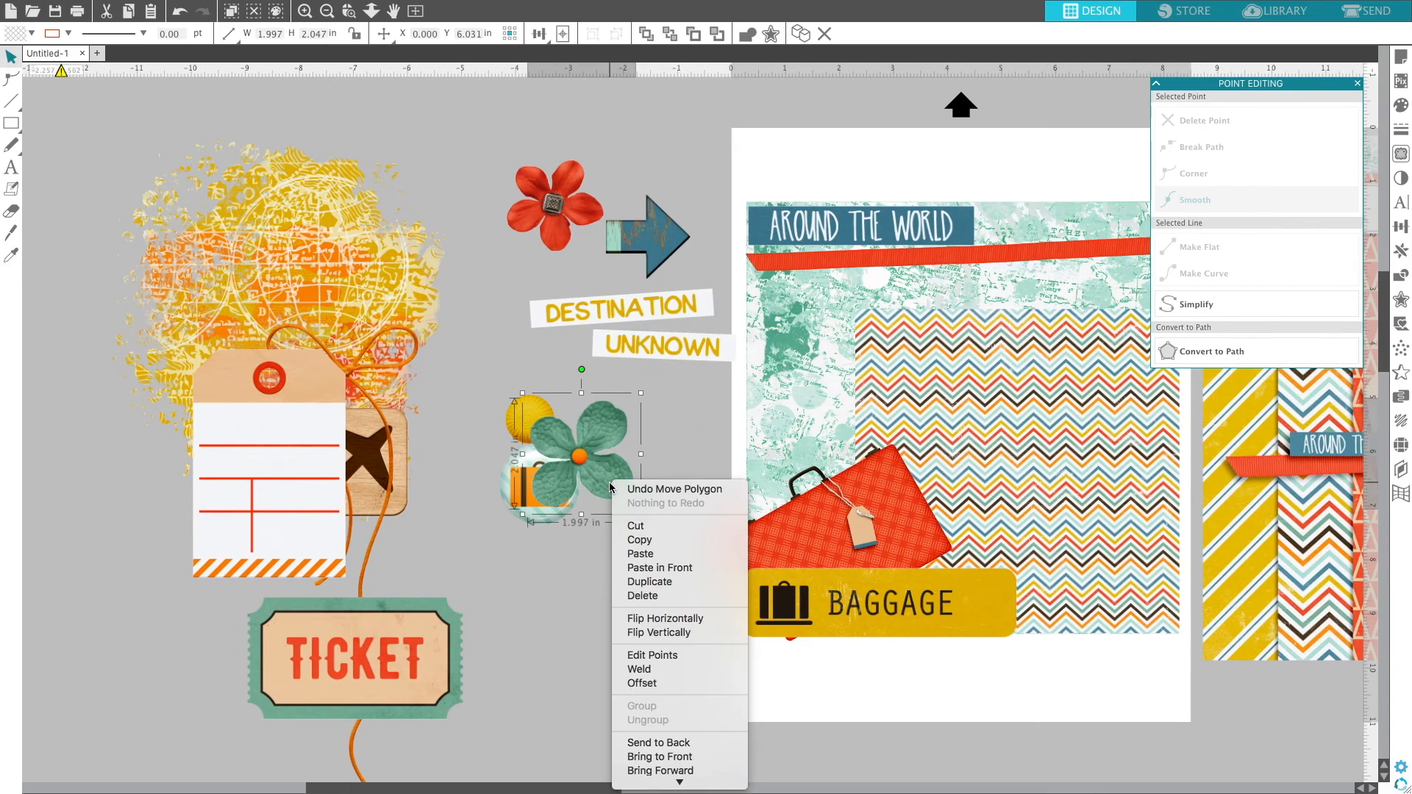
pyautogui.click(666, 756)
pyautogui.moveTo(622, 485); pyautogui.dragTo(842, 330)
# Bring the red flower to the front and place it beside the green flower, overlapping its lower-right petals.
pyautogui.click(585, 234)
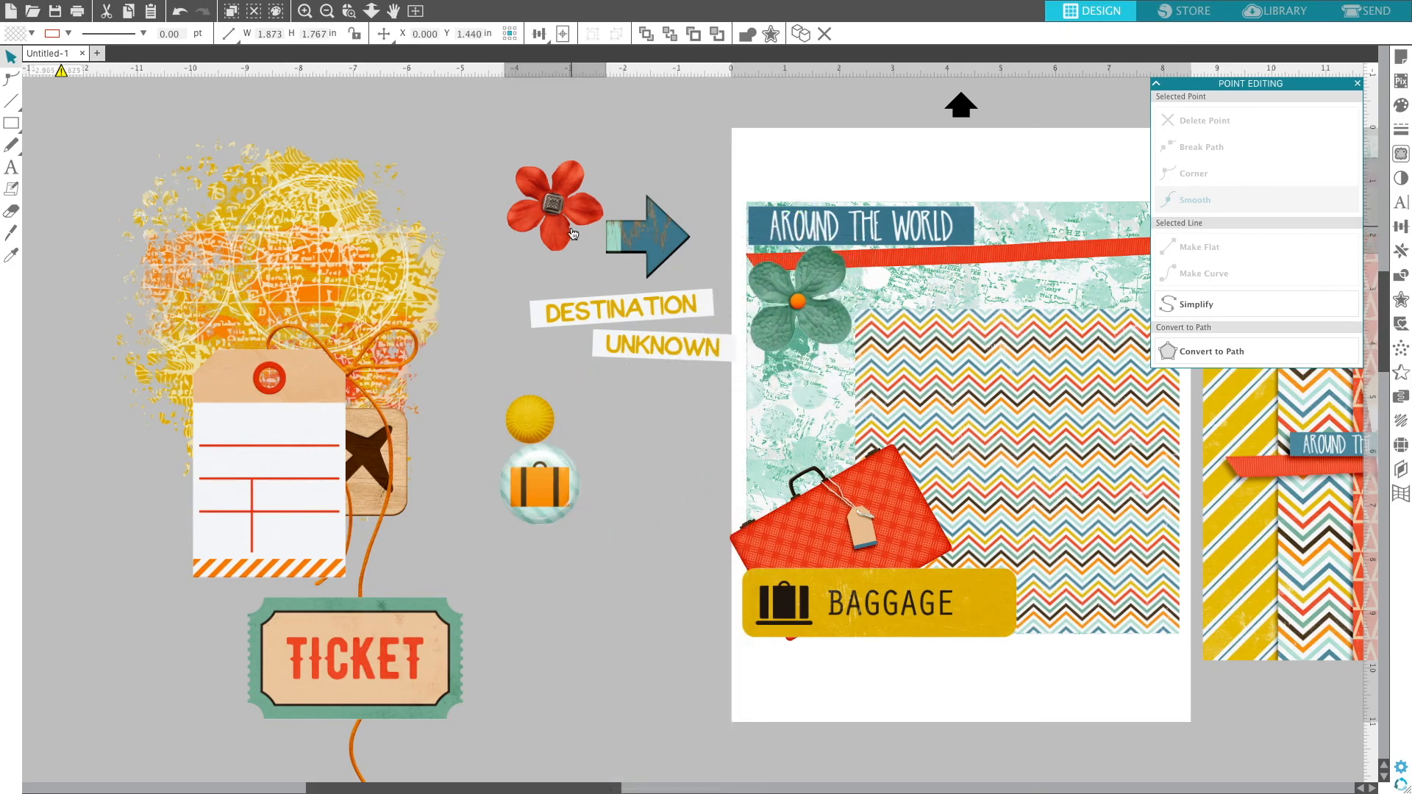
pyautogui.rightClick(574, 226)
pyautogui.click(650, 503)
pyautogui.moveTo(560, 242); pyautogui.dragTo(855, 359)
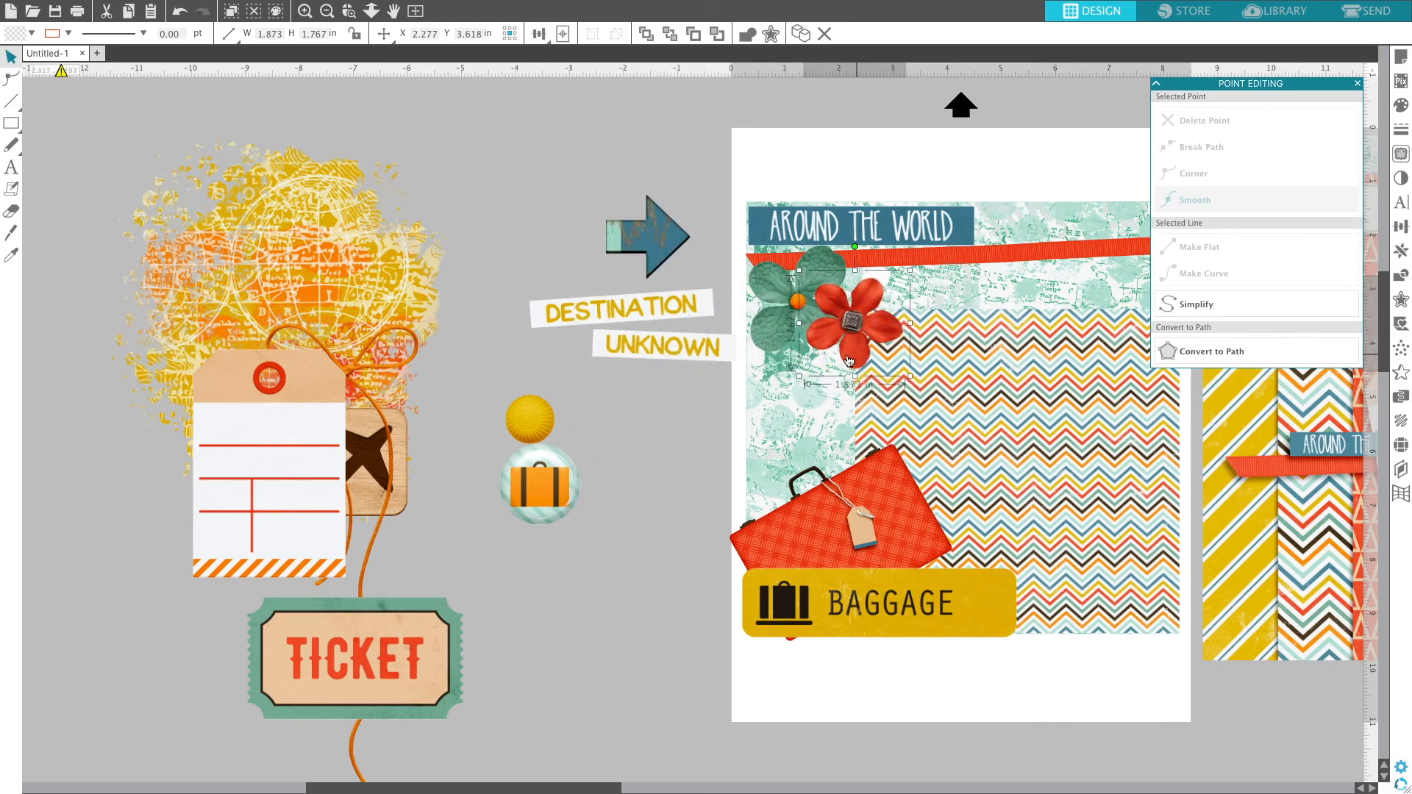
# Bring the round yellow button to the front, try it over the top of the red flower, and delete it.
pyautogui.moveTo(532, 436); pyautogui.dragTo(622, 439)
pyautogui.rightClick(622, 439)
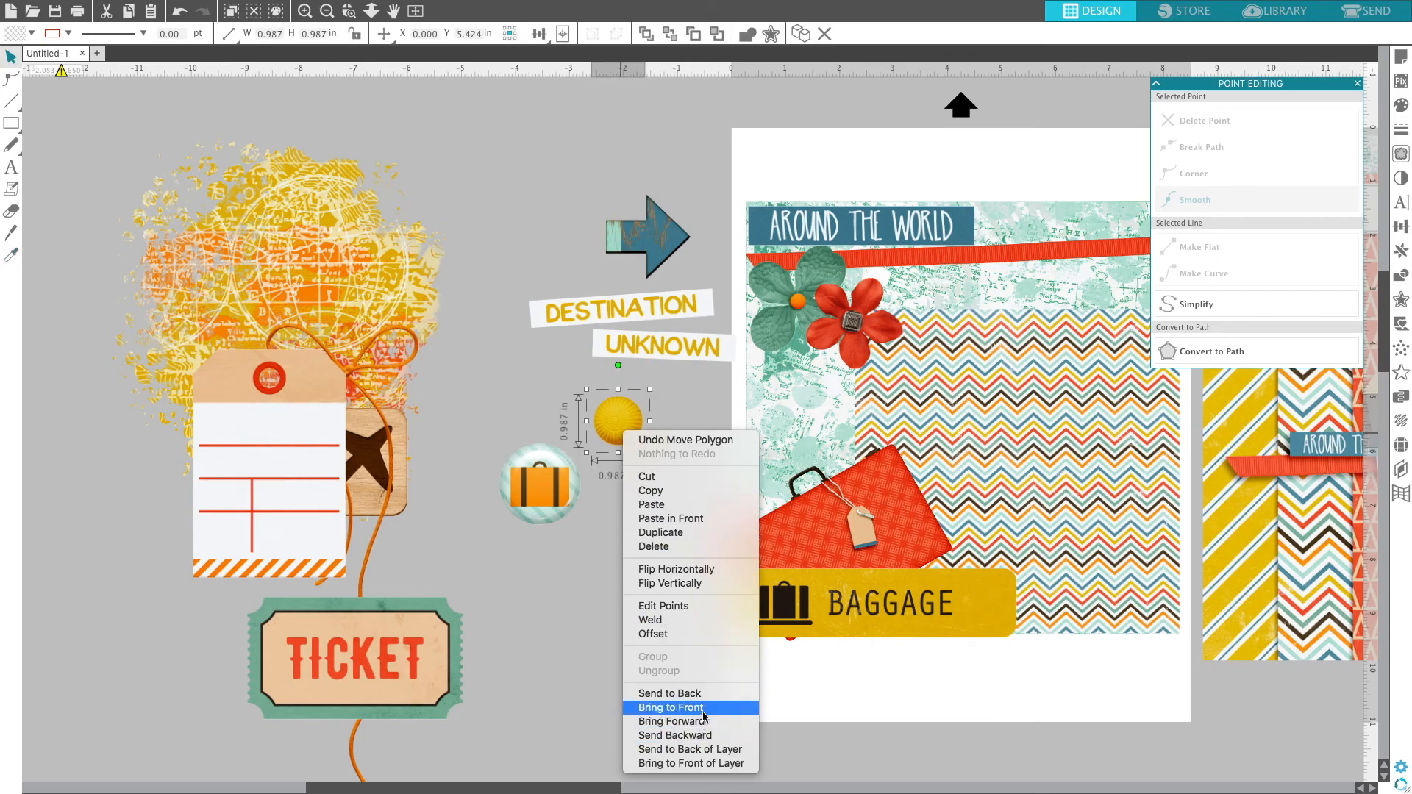
pyautogui.click(669, 706)
pyautogui.moveTo(612, 450); pyautogui.dragTo(833, 308)
pyautogui.click(730, 393)
pyautogui.click(850, 296)
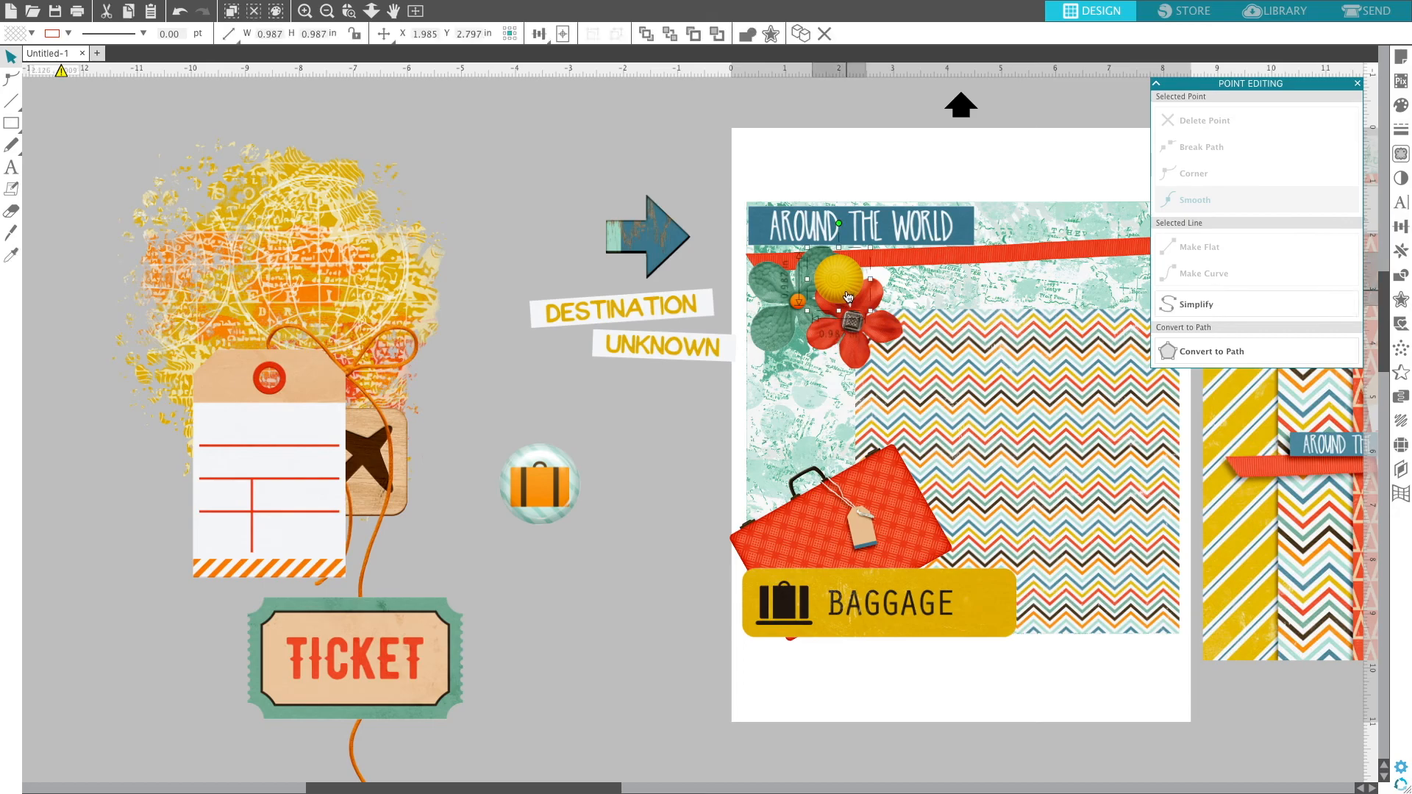
pyautogui.press('Delete')
# Bring the blue arrow to the front and place it over the flowers, pointing right just below the ribbon.
pyautogui.click(657, 256)
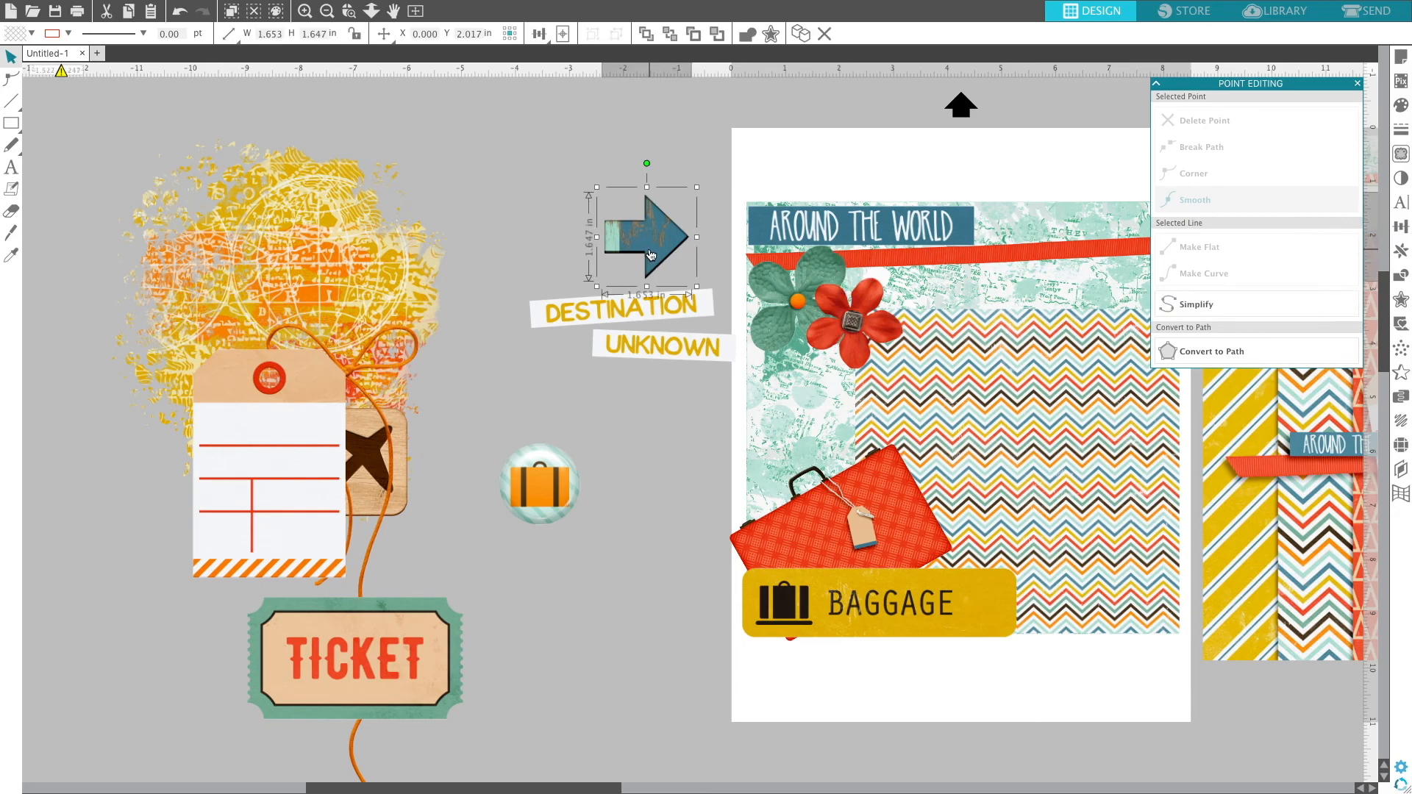
pyautogui.rightClick(653, 255)
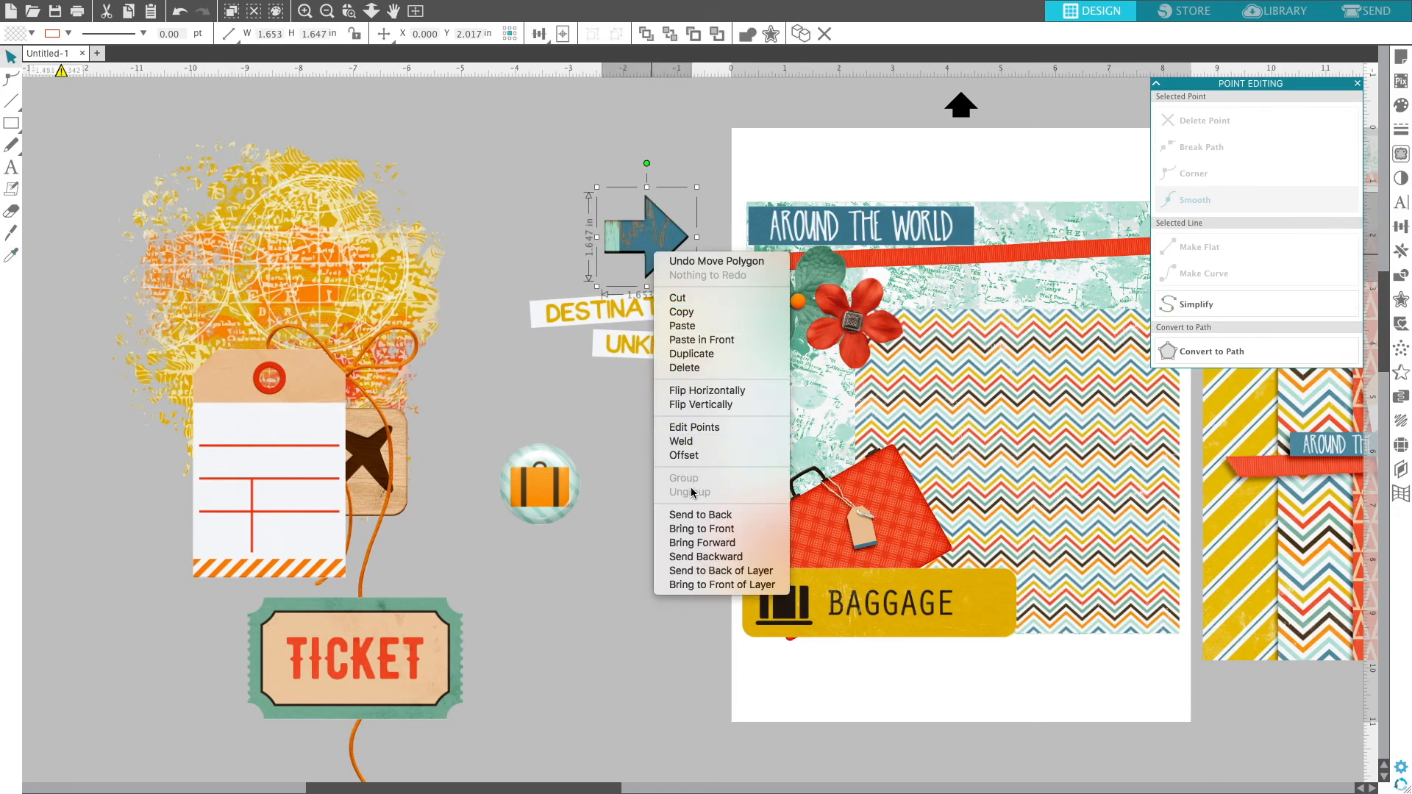
pyautogui.click(704, 530)
pyautogui.moveTo(663, 237); pyautogui.dragTo(875, 279)
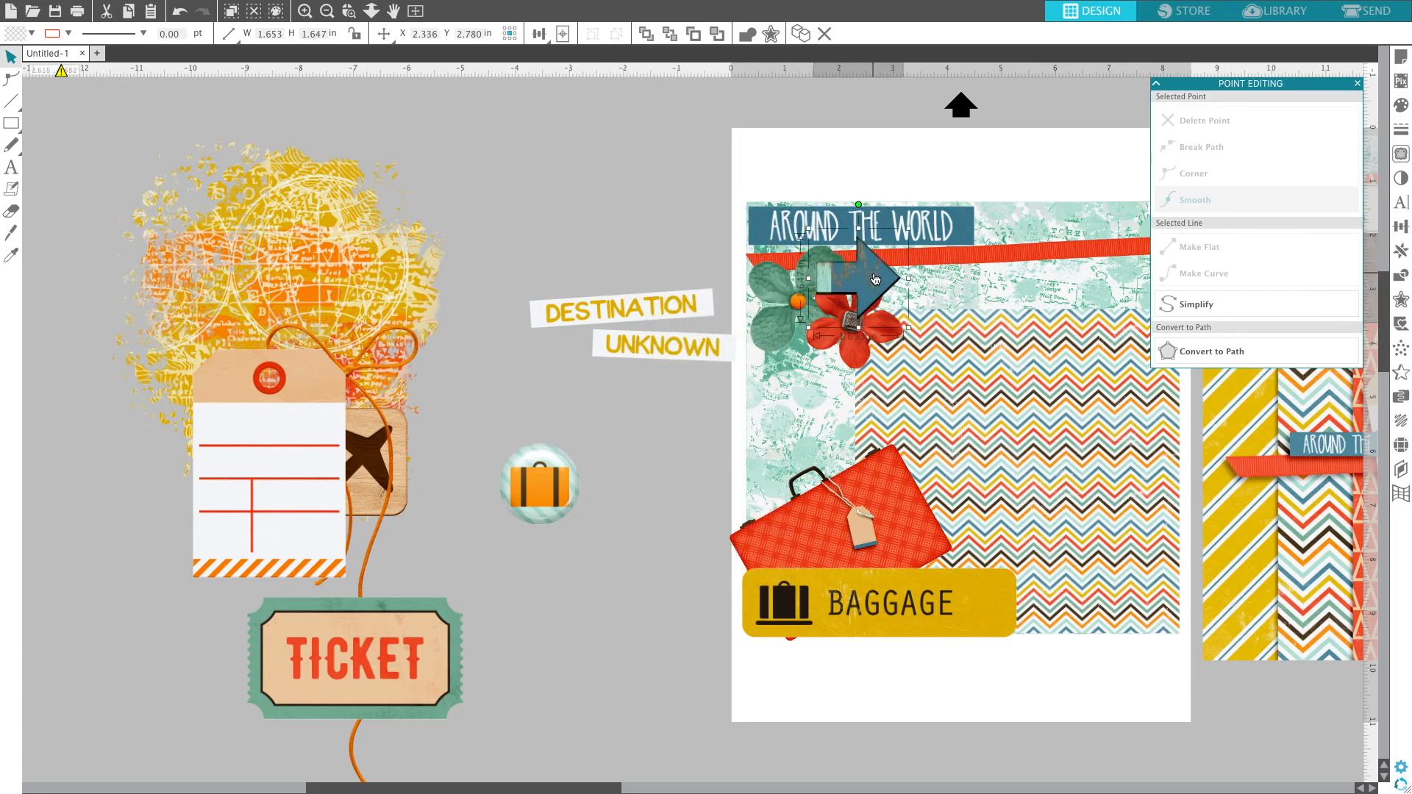
# Bring the red flower to the front so it overlaps the blue arrow.
pyautogui.rightClick(863, 353)
pyautogui.click(913, 630)
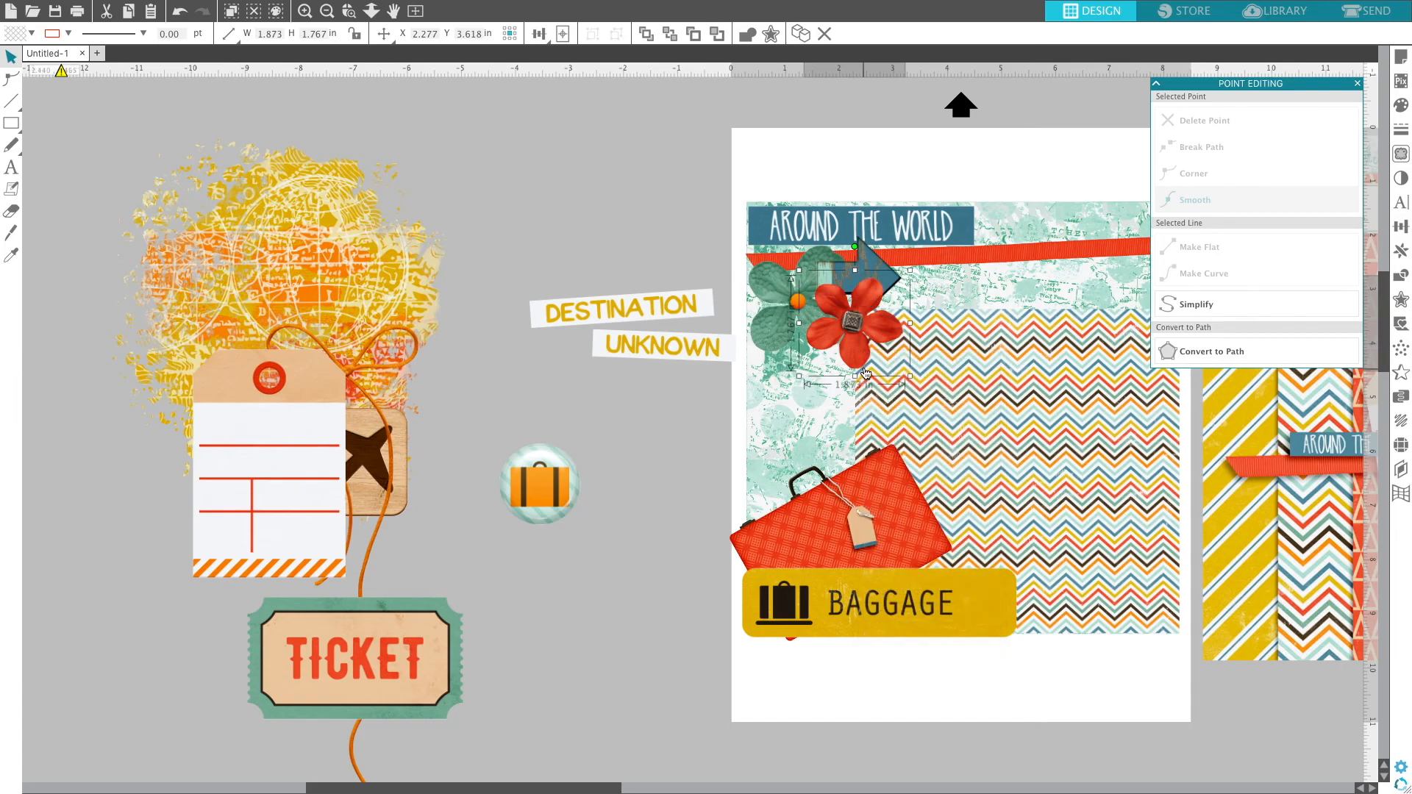
pyautogui.click(766, 407)
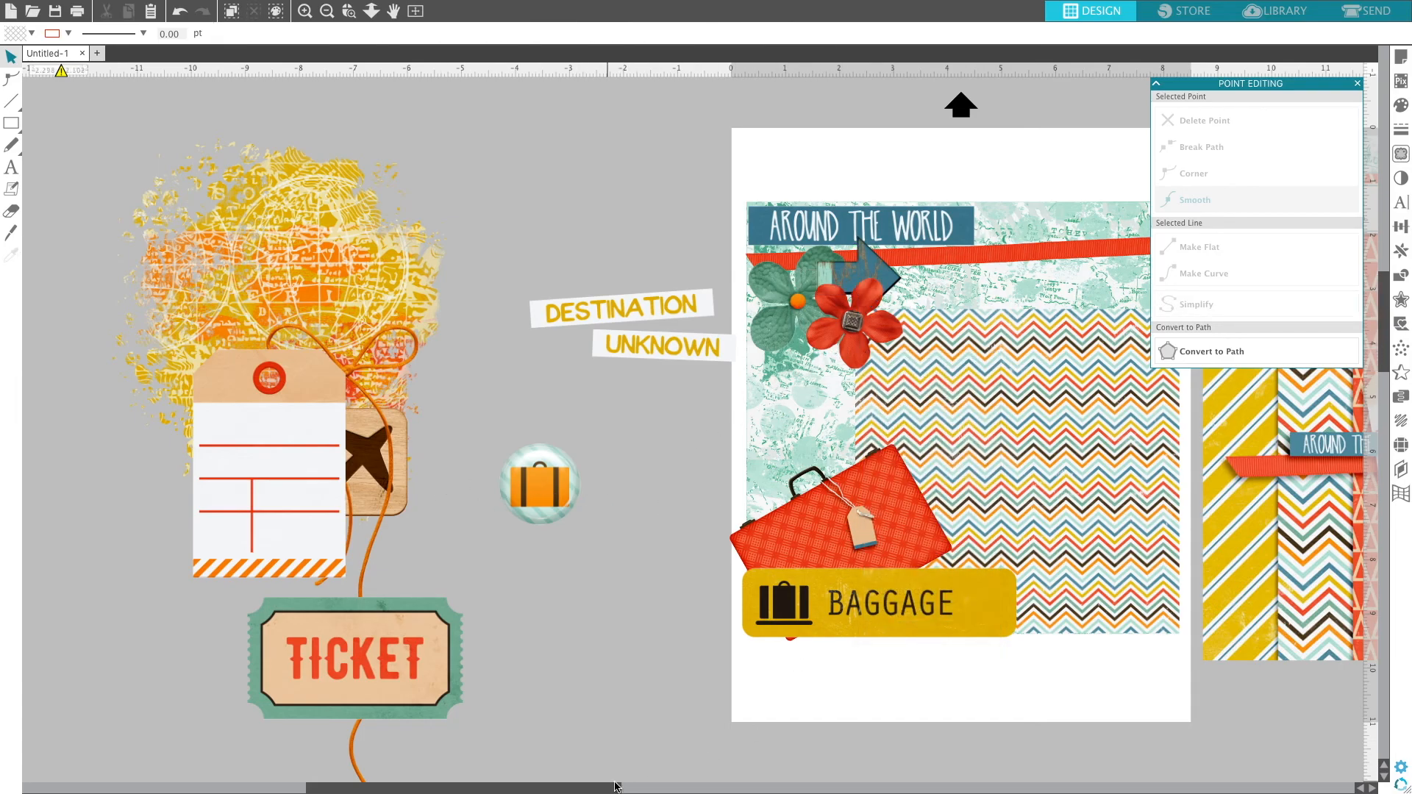
# Move the orange string bow out from behind the tag, over the round suitcase badge, and bring it to the front.
pyautogui.moveTo(397, 379); pyautogui.dragTo(608, 500)
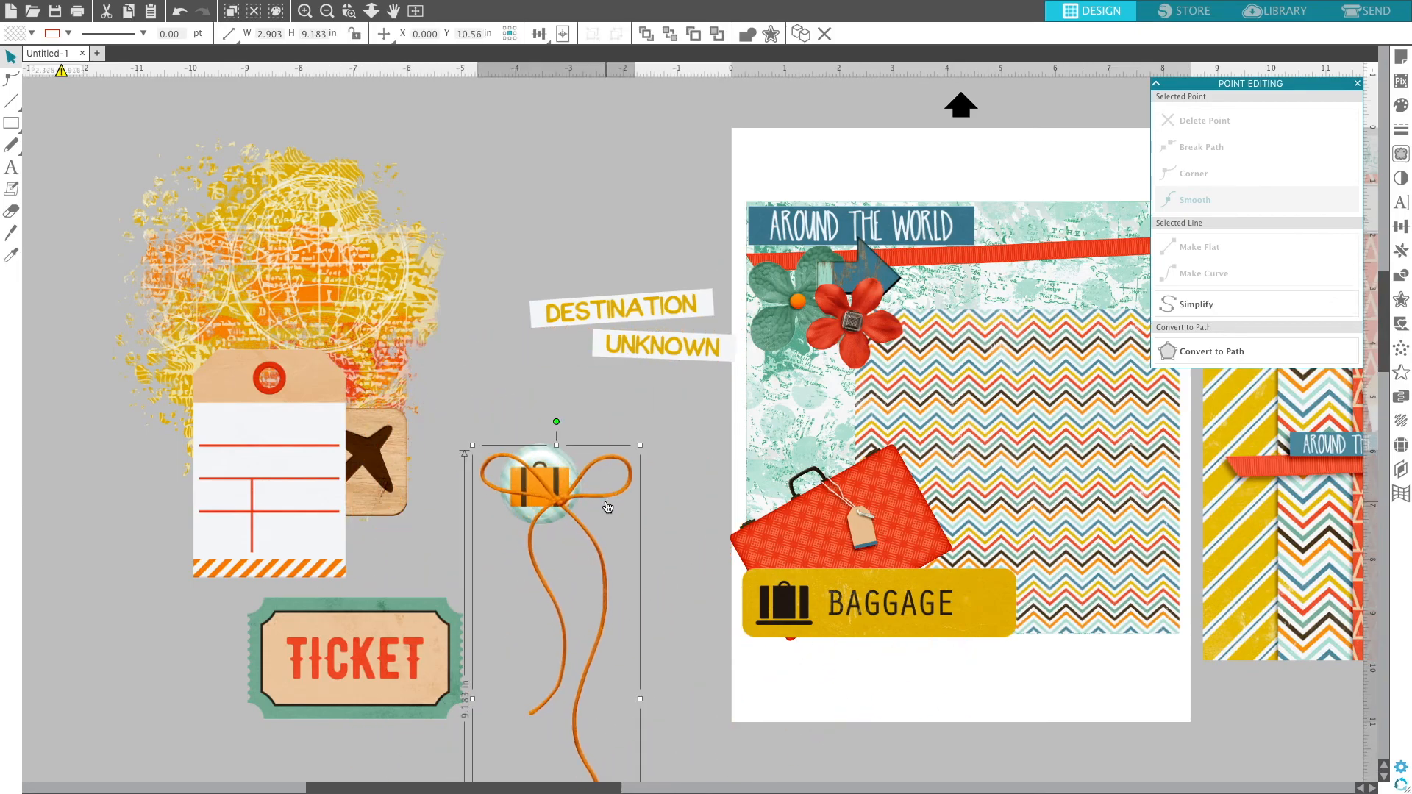
pyautogui.rightClick(608, 500)
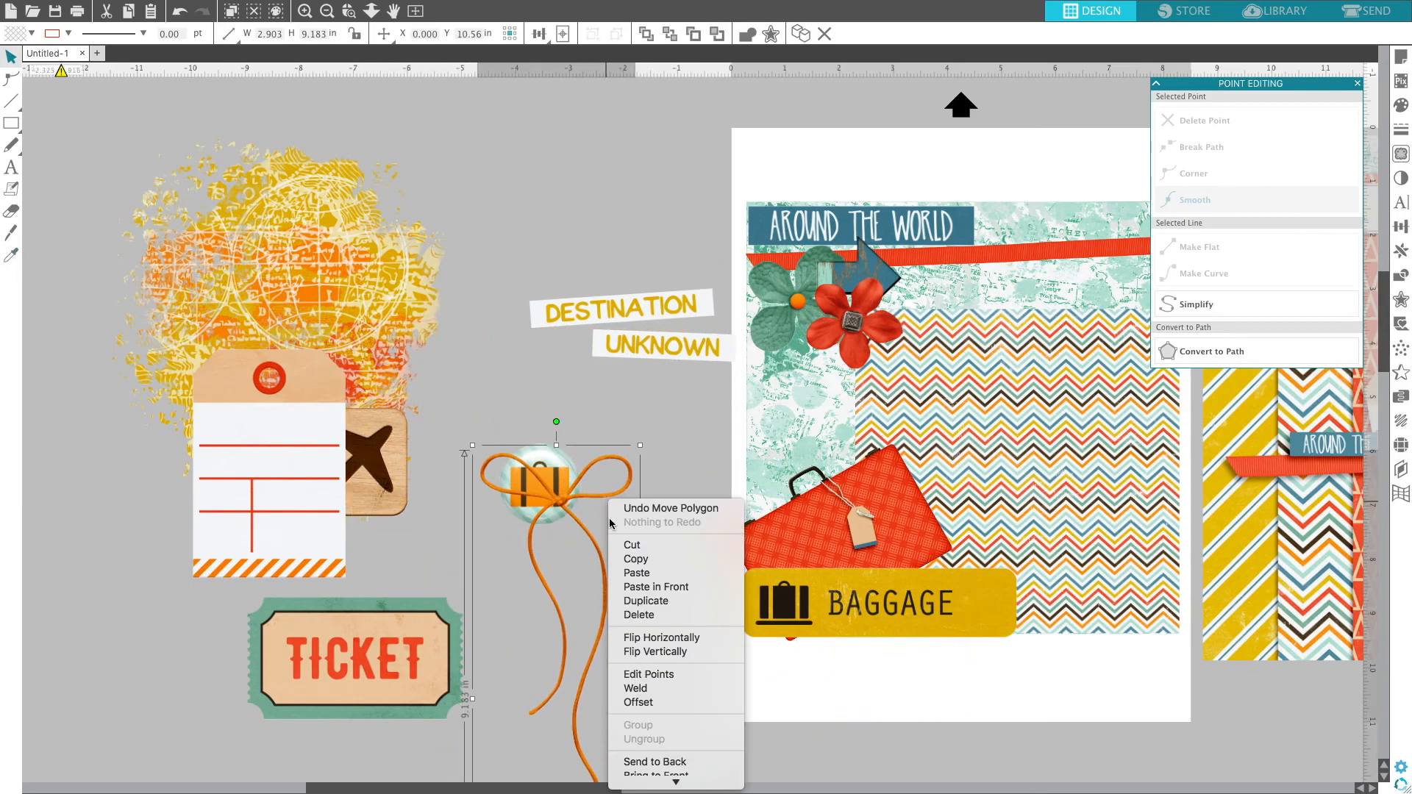
pyautogui.scroll(-1, 667, 750)
pyautogui.click(668, 733)
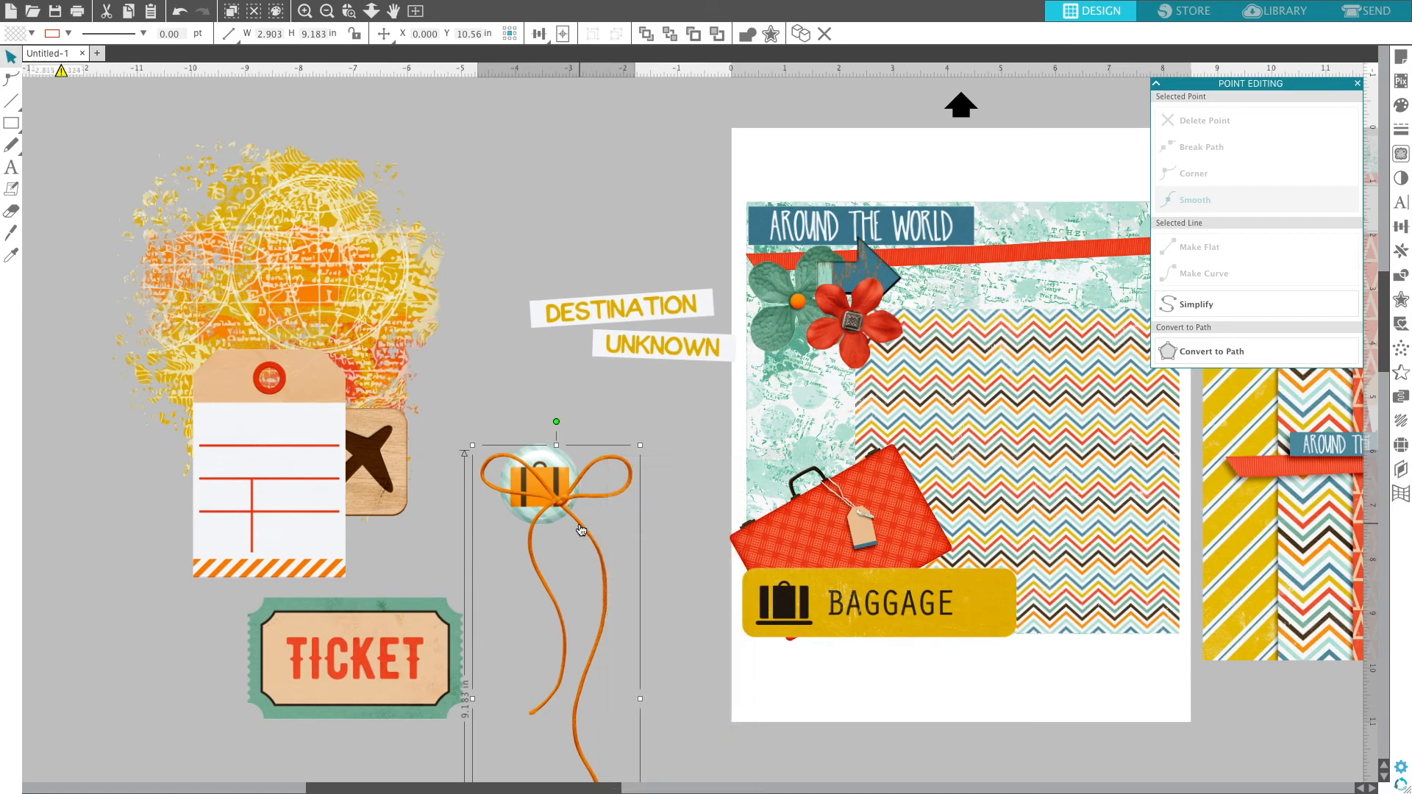
# Move the orange string bow onto the layout's upper-right corner over the red ribbon and scale it proportionally to about 8 in high.
pyautogui.moveTo(581, 529); pyautogui.dragTo(1125, 283)
pyautogui.hscroll(3, 720, 706)
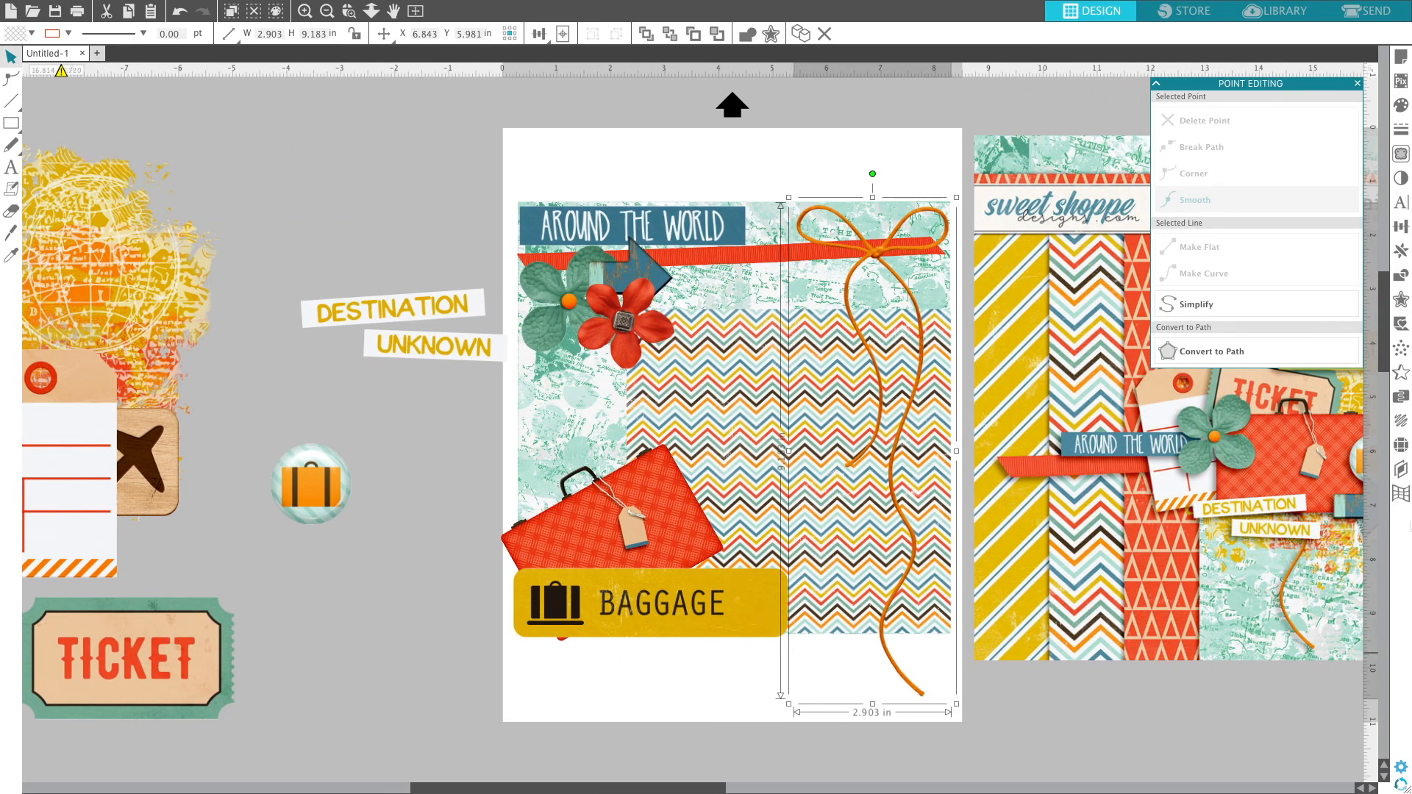
pyautogui.click(1401, 227)
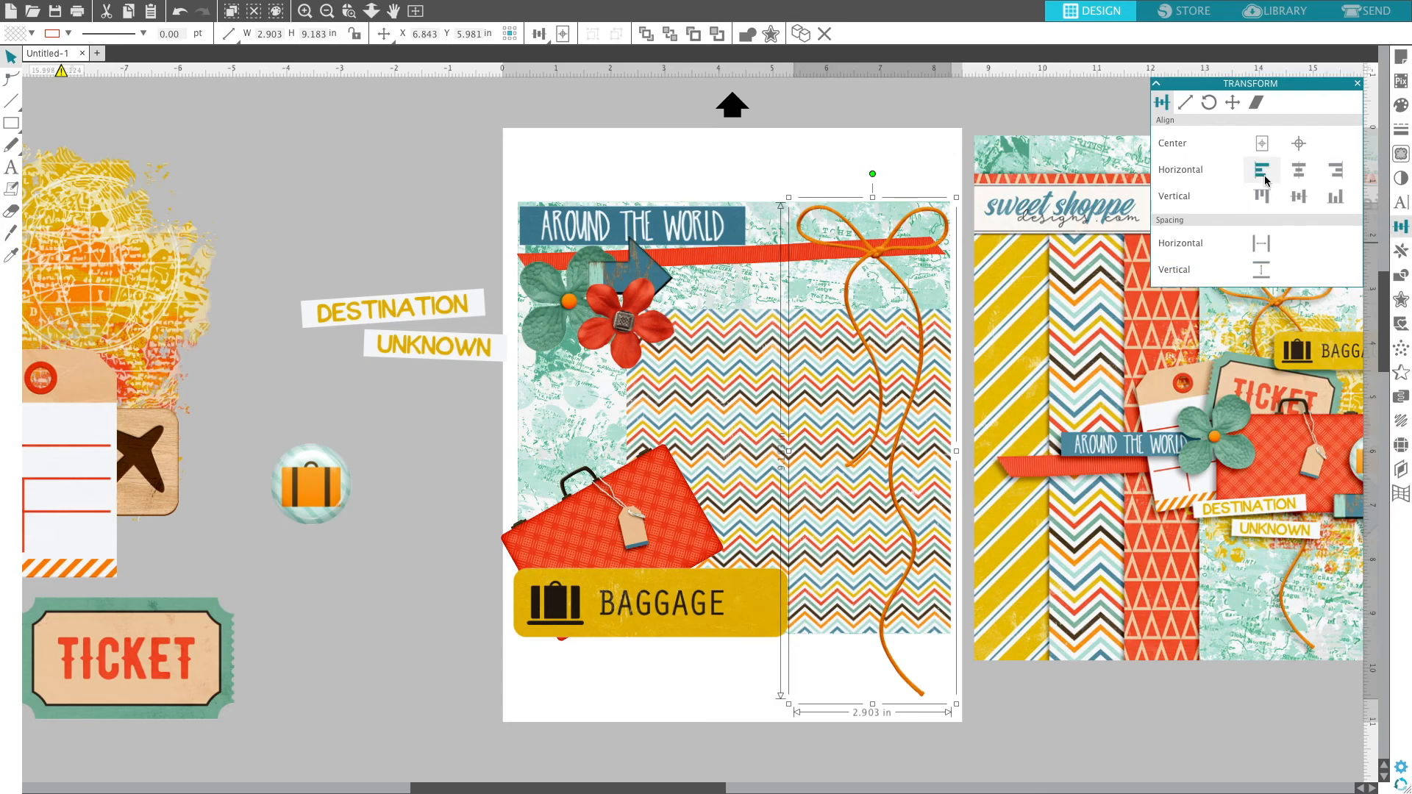
pyautogui.click(1185, 103)
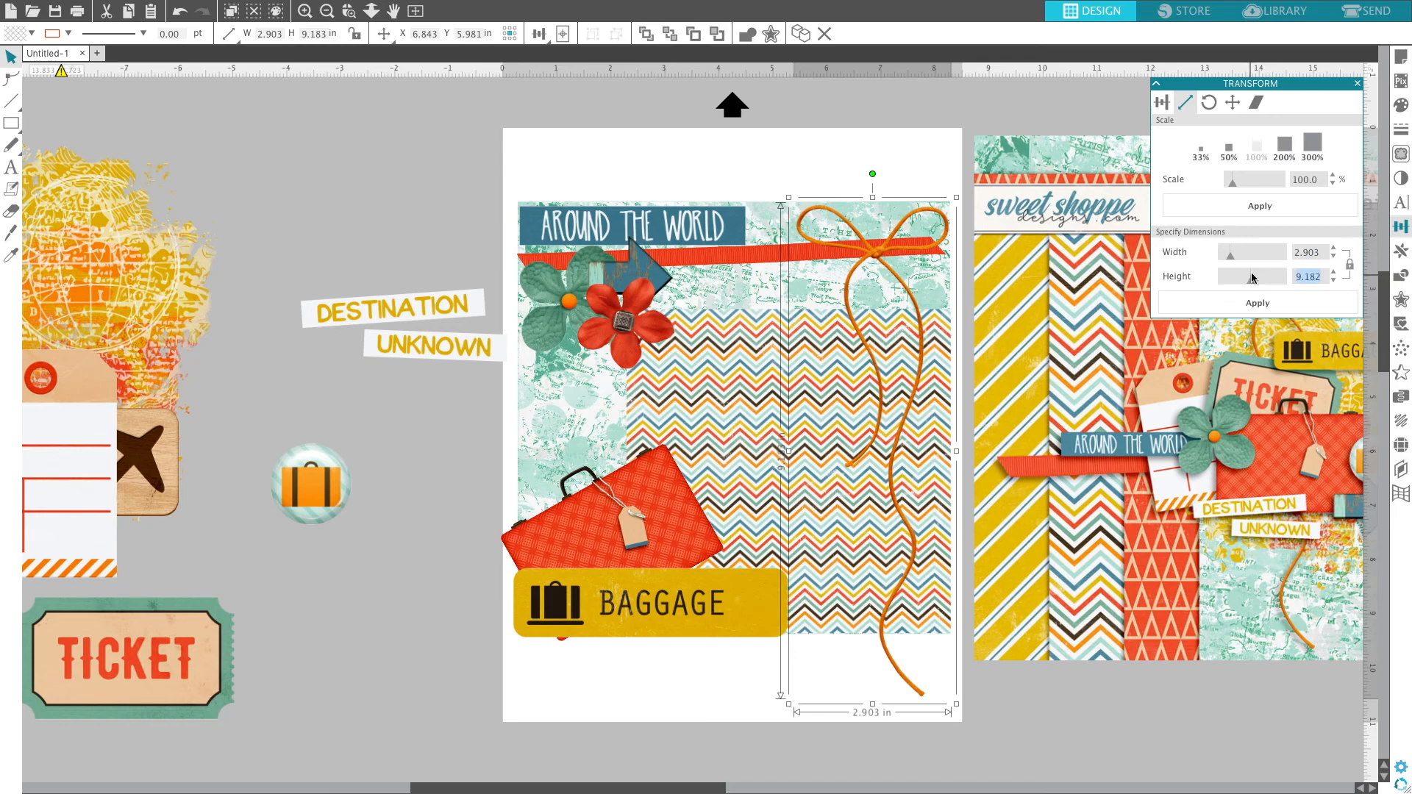
pyautogui.click(1250, 303)
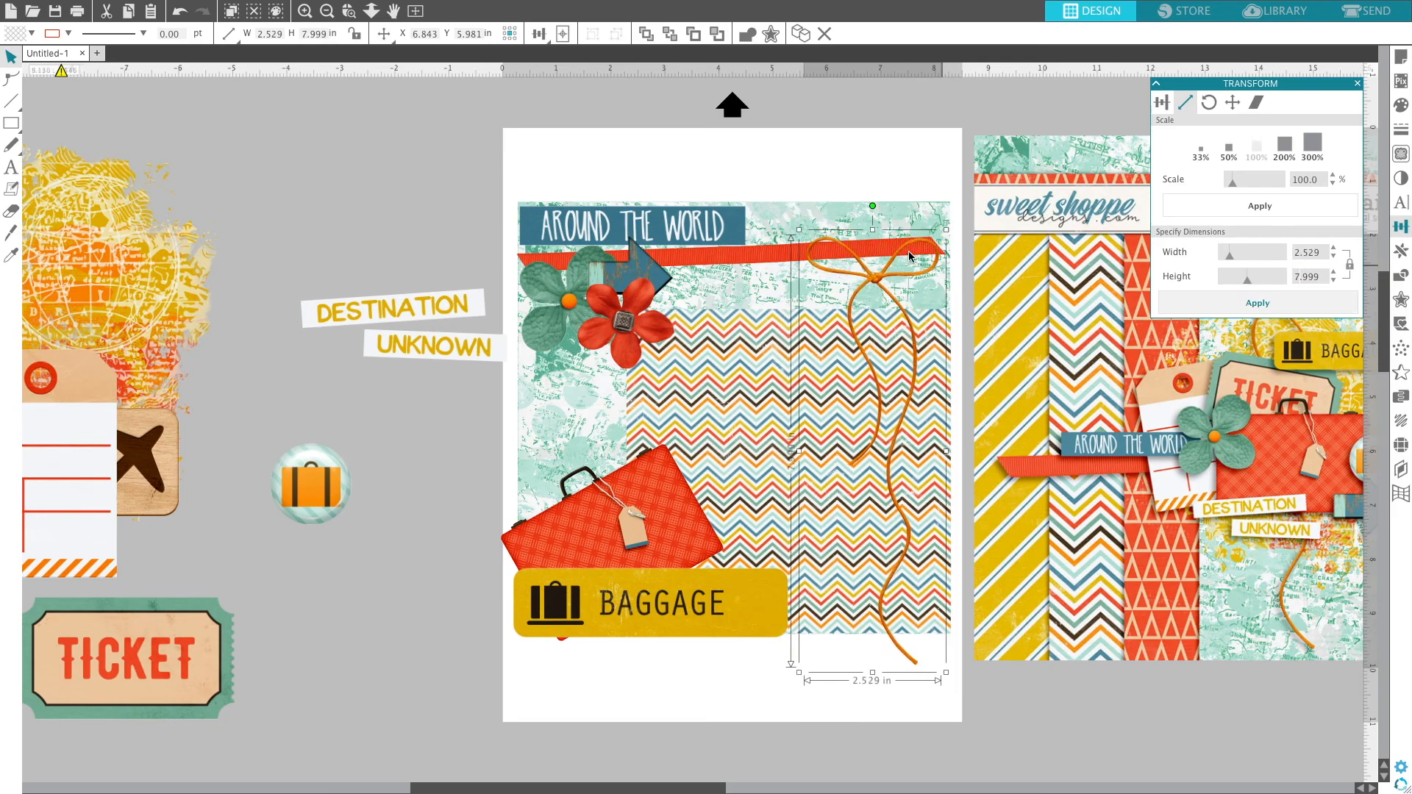
pyautogui.doubleClick(877, 282)
pyautogui.moveTo(877, 281); pyautogui.dragTo(892, 250)
# Spread the white tag, the globe paint splatter and the wooden airplane tile apart in the workspace beside the page.
pyautogui.click(447, 501)
pyautogui.moveTo(606, 787); pyautogui.dragTo(494, 783)
pyautogui.moveTo(346, 561); pyautogui.dragTo(184, 622)
pyautogui.moveTo(371, 331); pyautogui.dragTo(481, 408)
pyautogui.moveTo(377, 449); pyautogui.dragTo(620, 606)
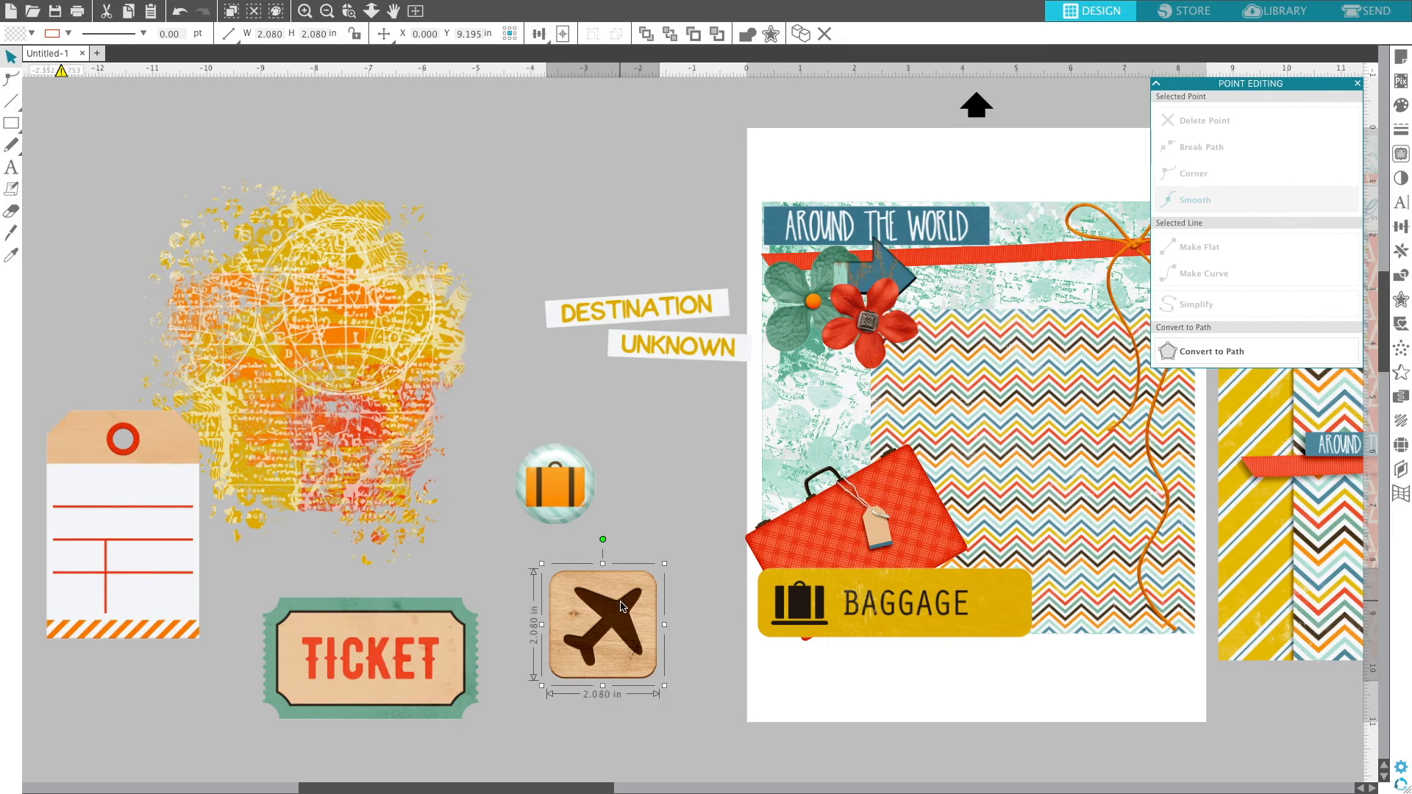
# Bring the wooden airplane tile to the front and place it beside the globe splatter, just above the round suitcase badge.
pyautogui.rightClick(645, 635)
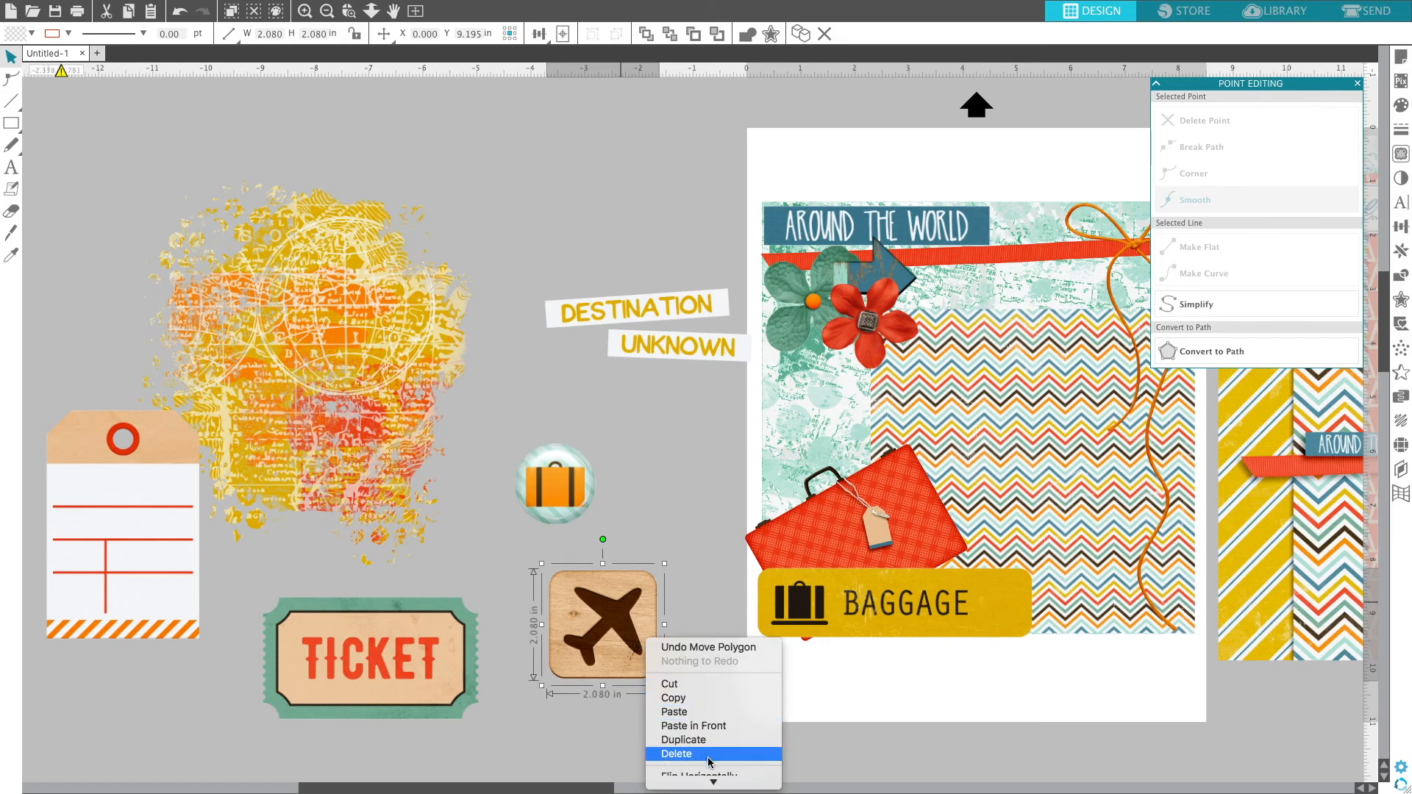
pyautogui.scroll(-2, 712, 735)
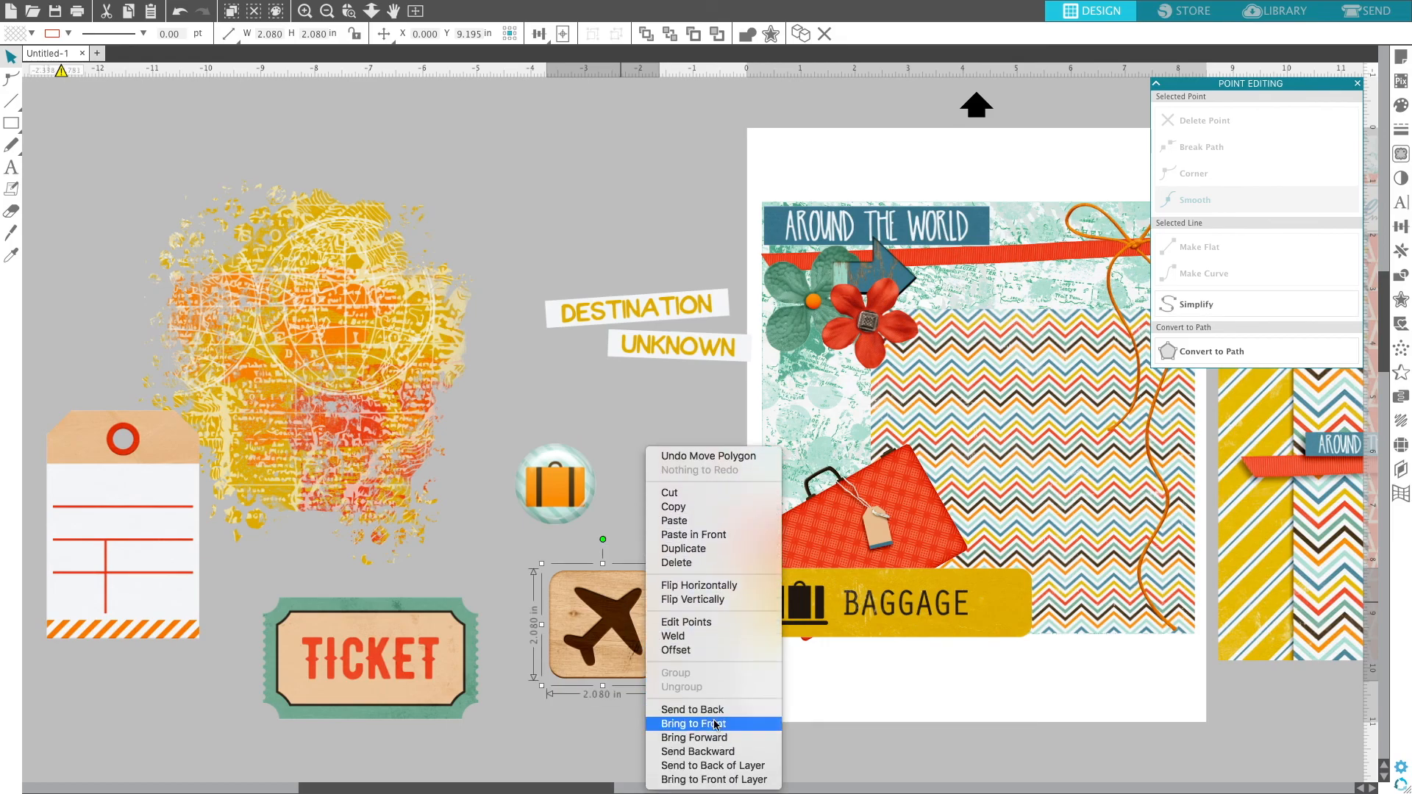
pyautogui.click(717, 724)
pyautogui.moveTo(608, 623); pyautogui.dragTo(519, 386)
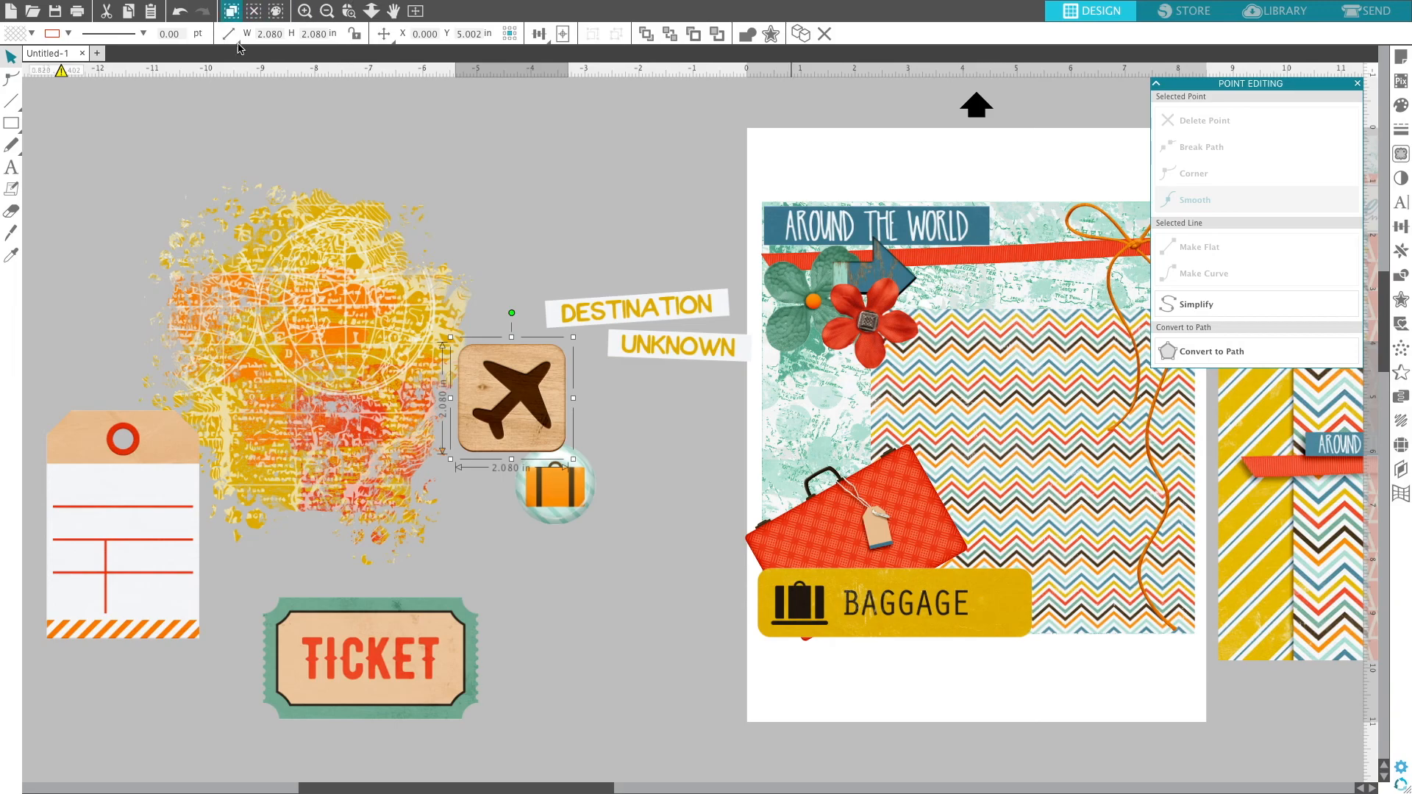
pyautogui.click(452, 126)
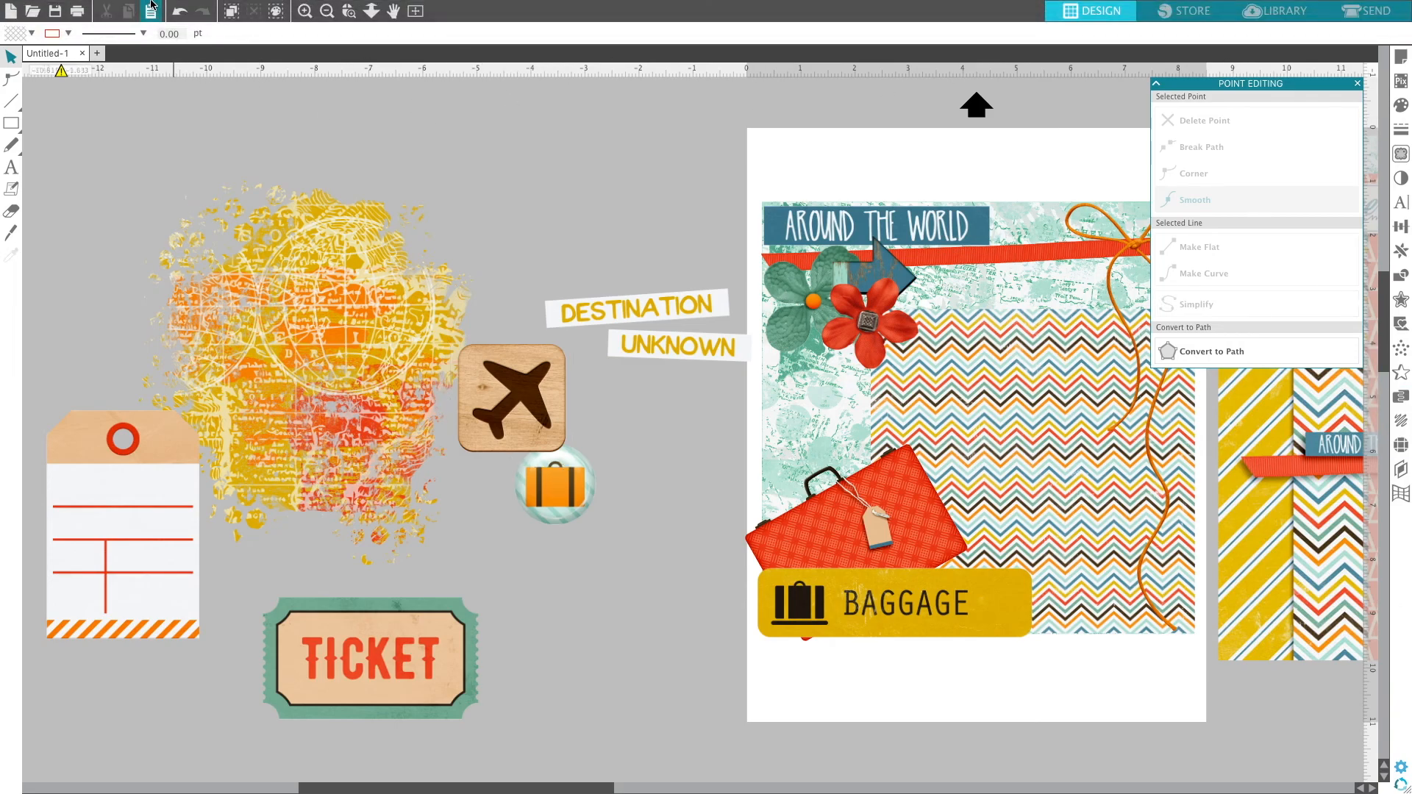
# Save the project to the library as "Digital Scrapbook Images".
pyautogui.click(150, 7)
pyautogui.click(255, 136)
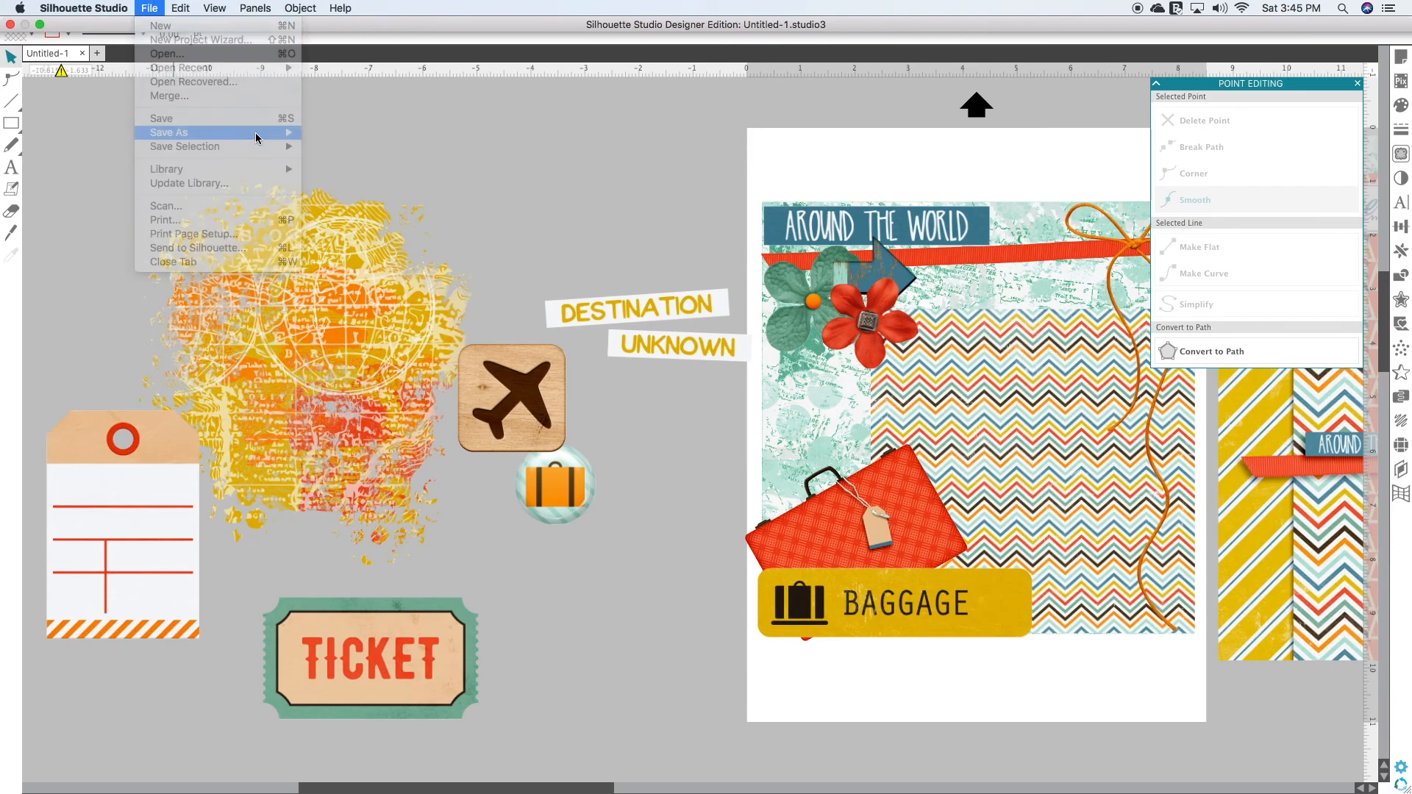
pyautogui.click(157, 7)
pyautogui.moveTo(220, 136)
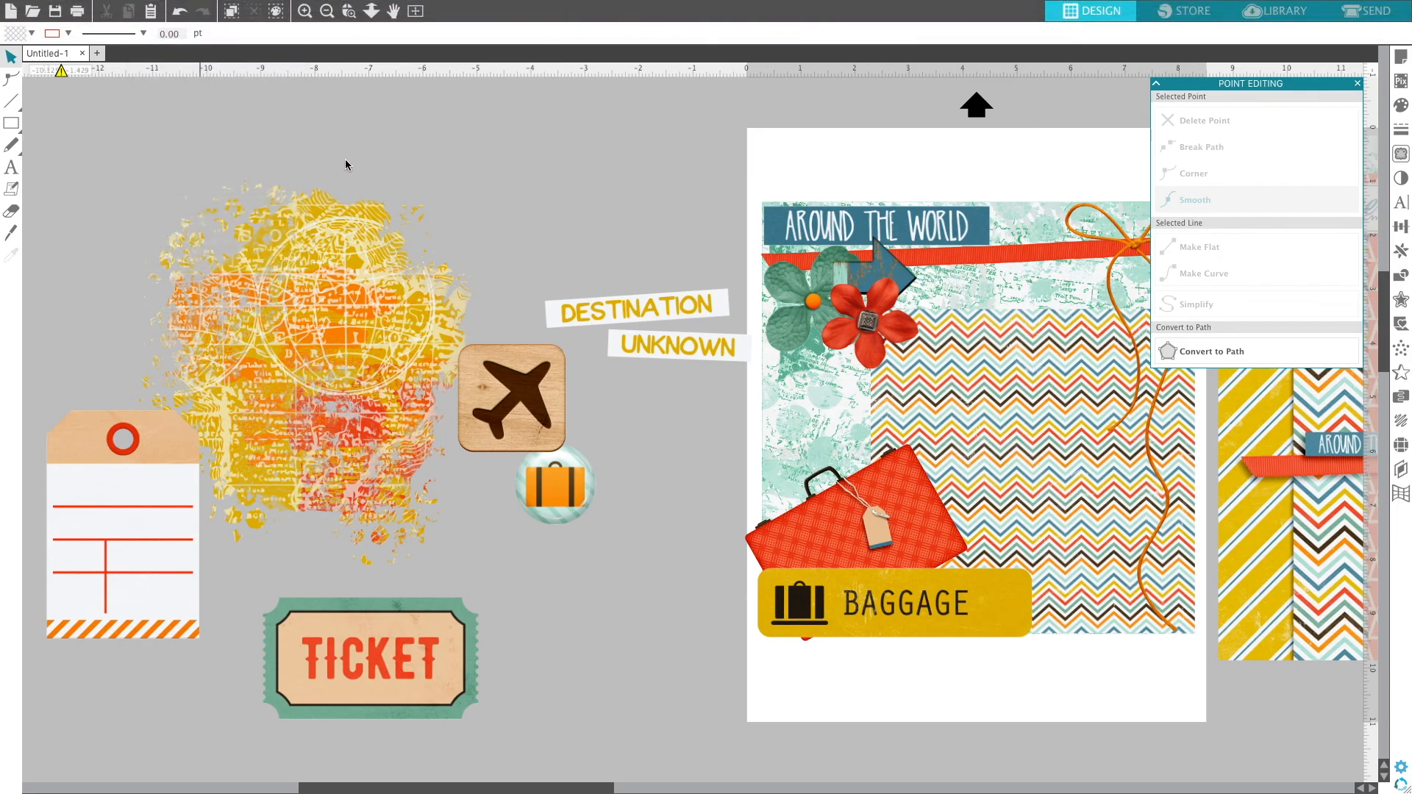
pyautogui.press('super+s')
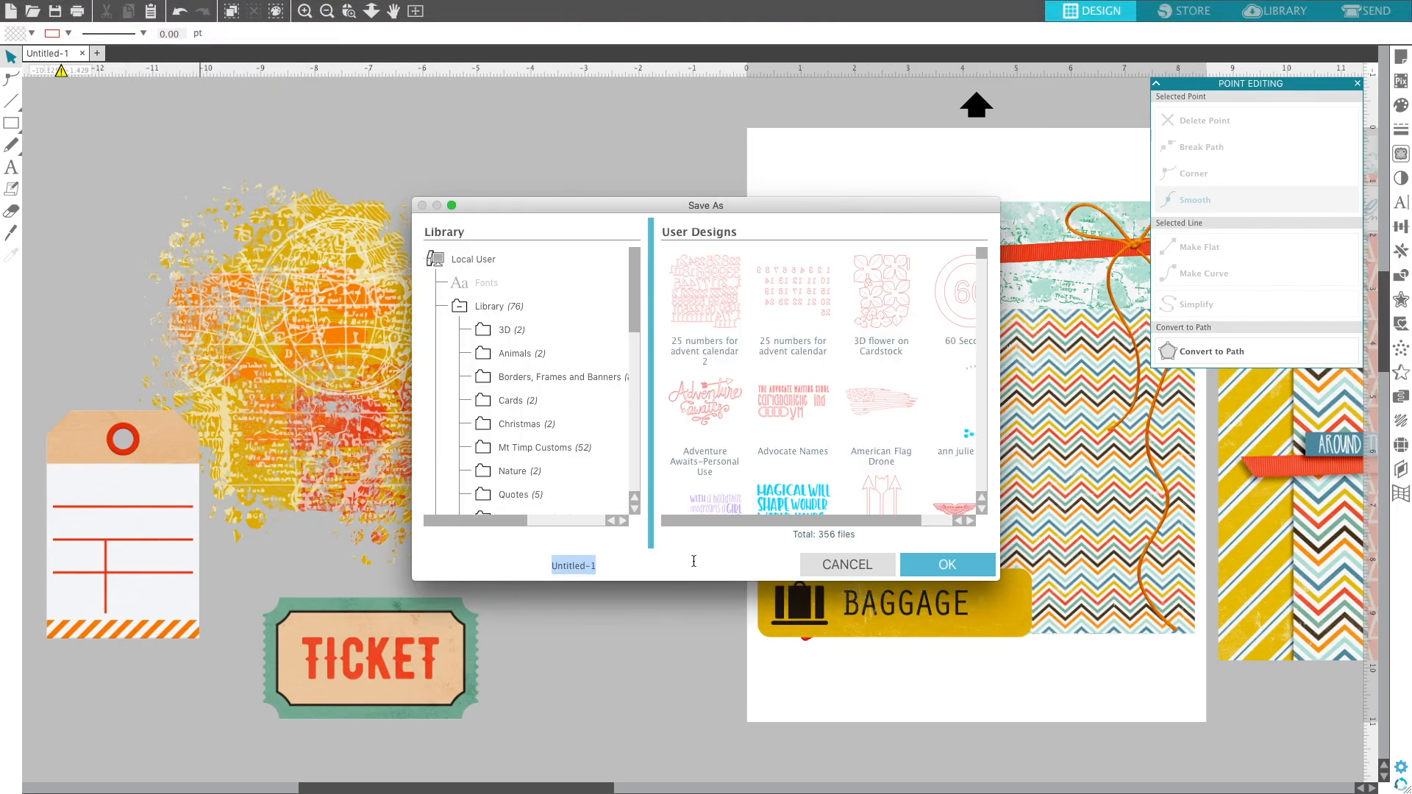
pyautogui.write('Digital Scrapbook Images')
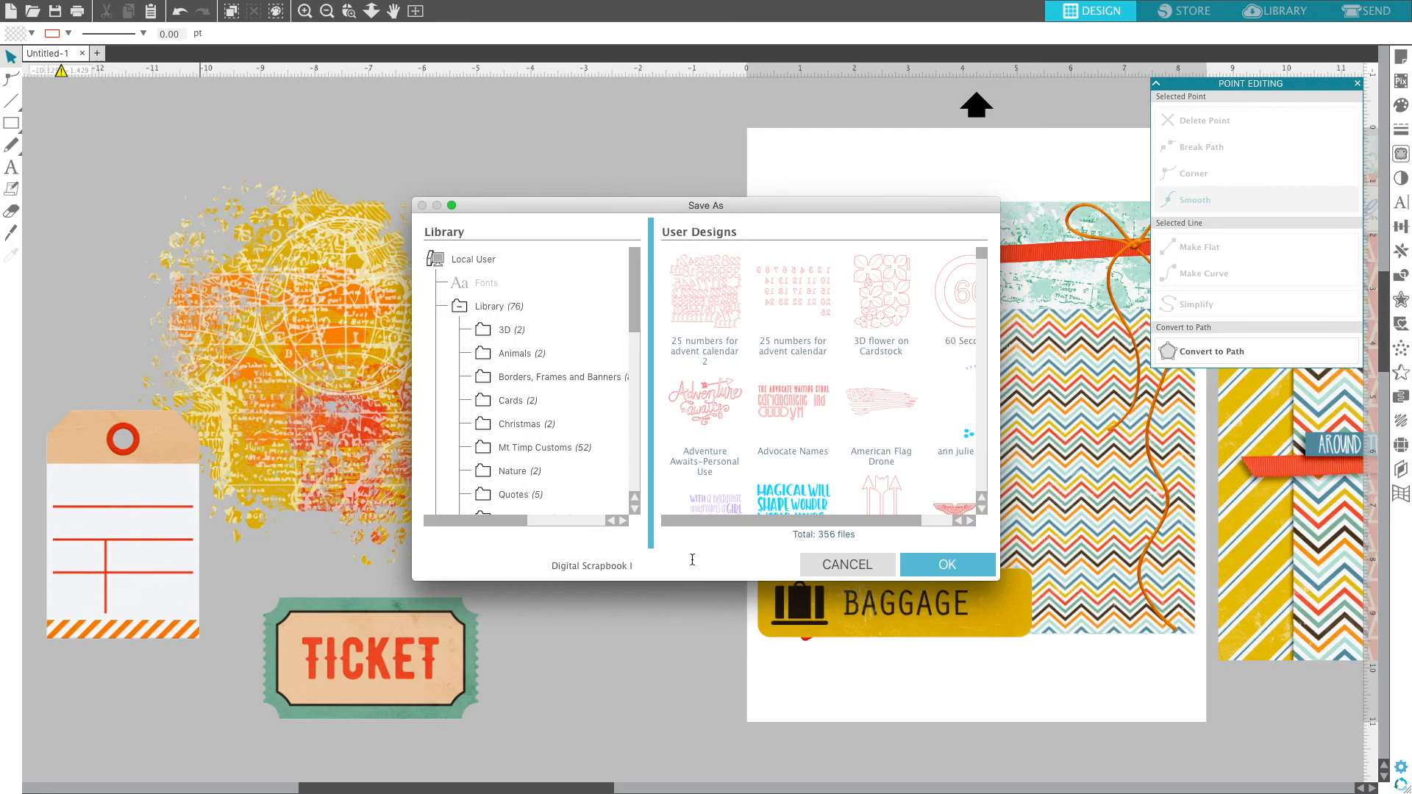
pyautogui.click(947, 564)
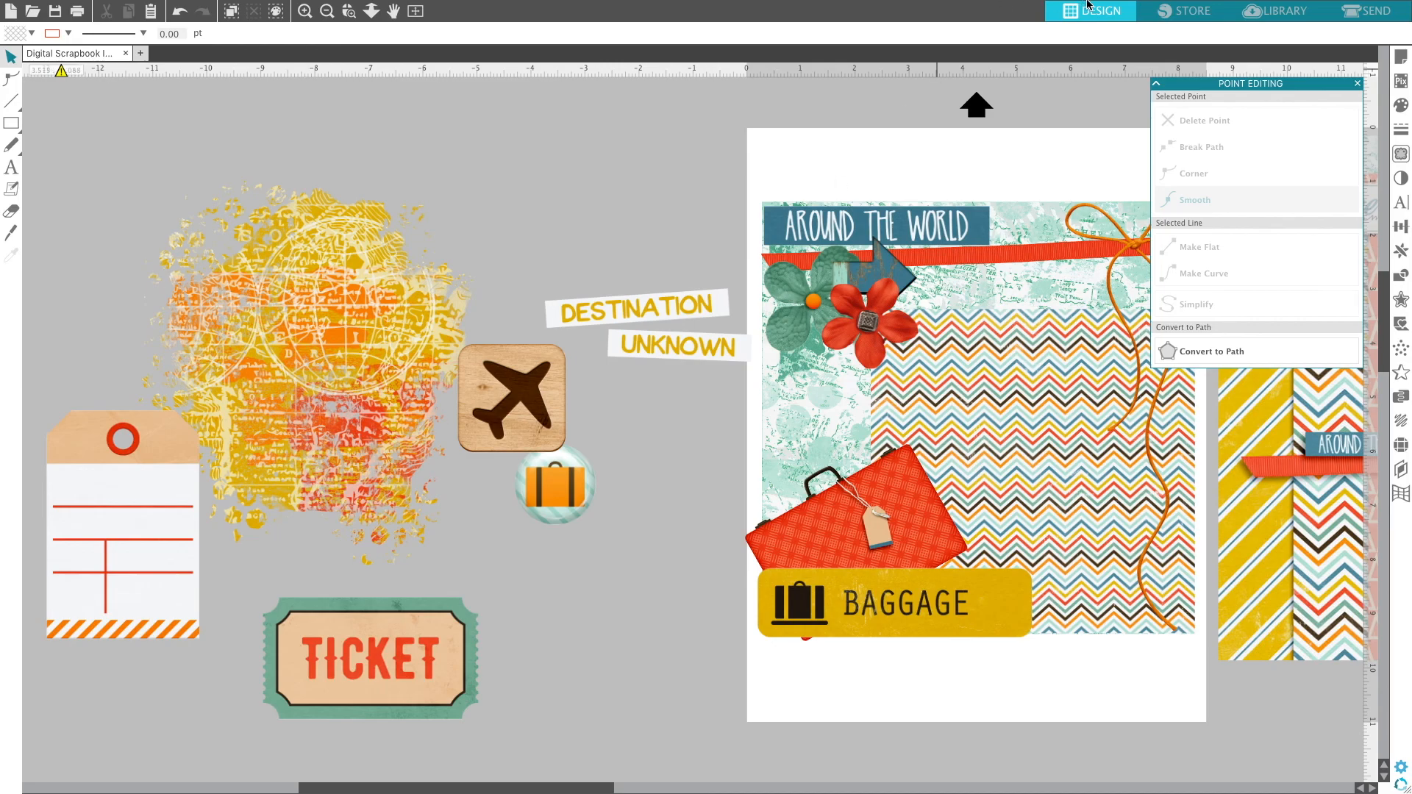
# Merge the Backpacking Trip photo from the OneDrive Pictures folder into the project.
pyautogui.moveTo(1089, 5)
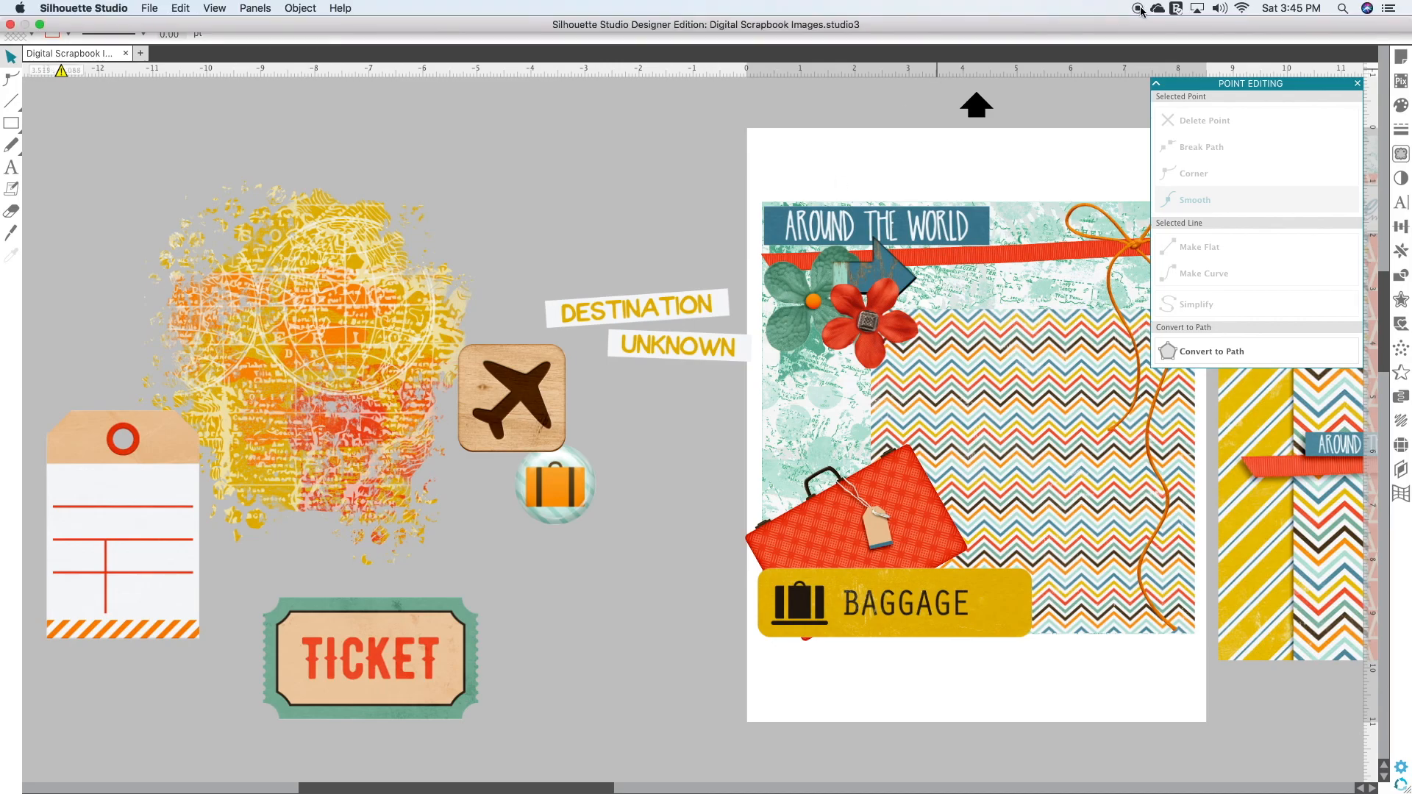
pyautogui.click(150, 8)
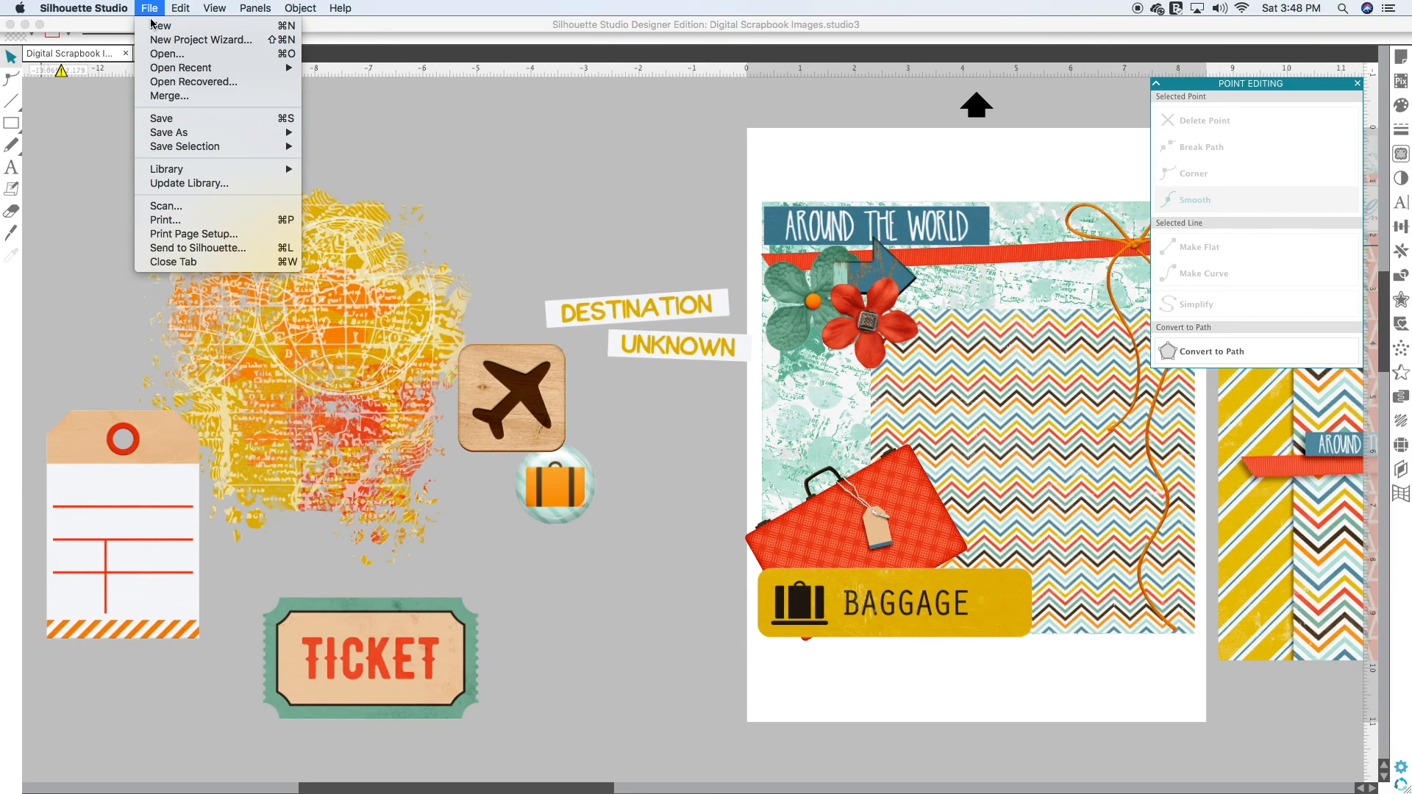
pyautogui.click(183, 99)
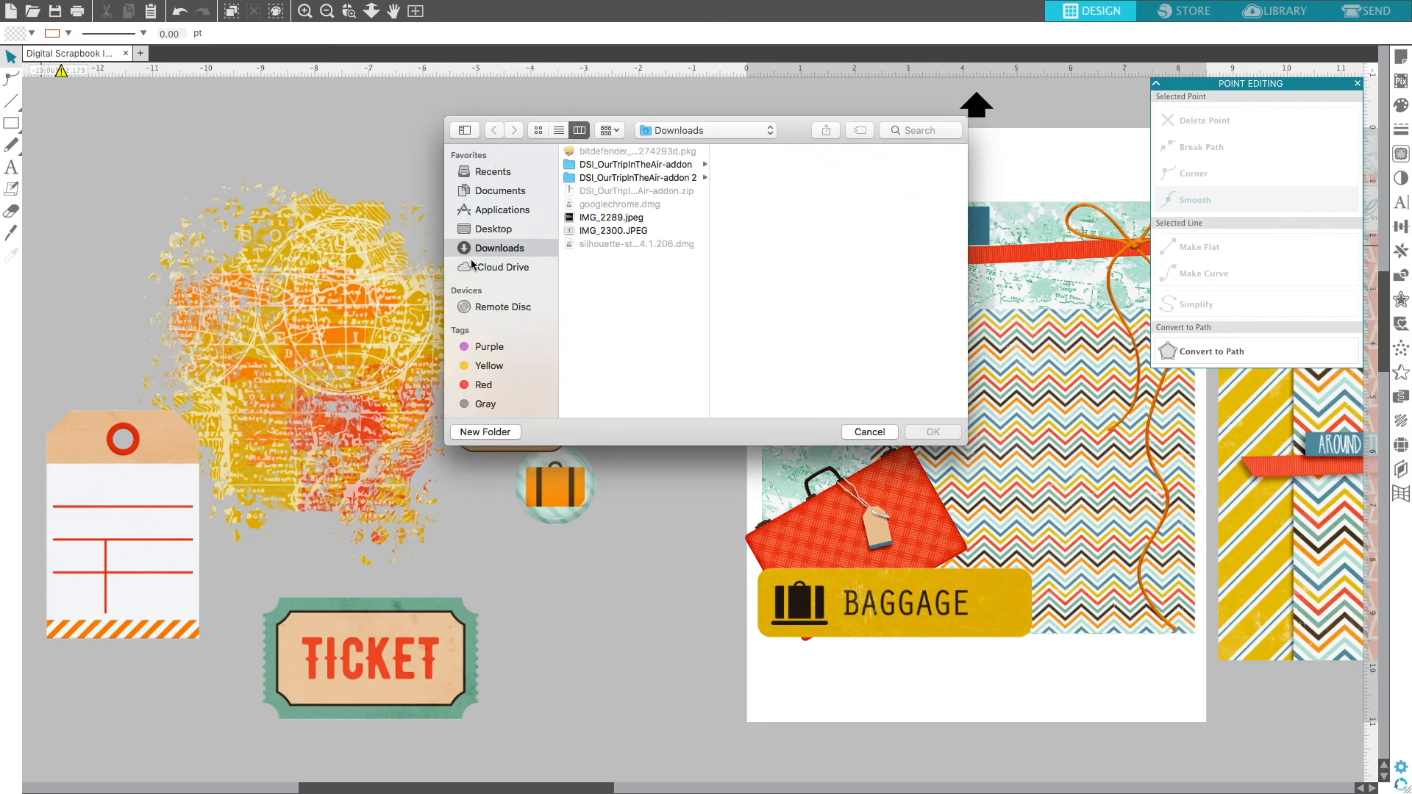
pyautogui.click(513, 193)
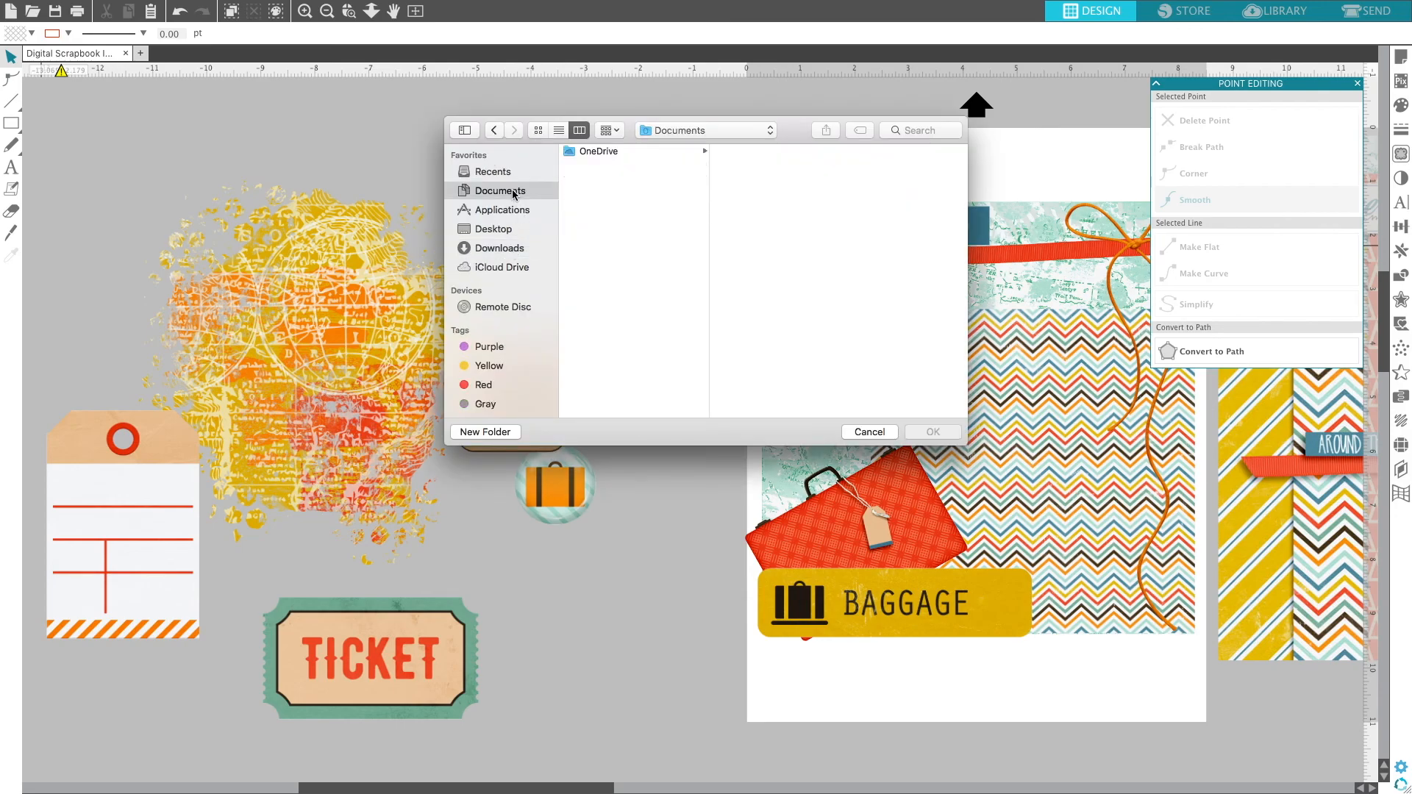
pyautogui.click(588, 155)
pyautogui.click(734, 200)
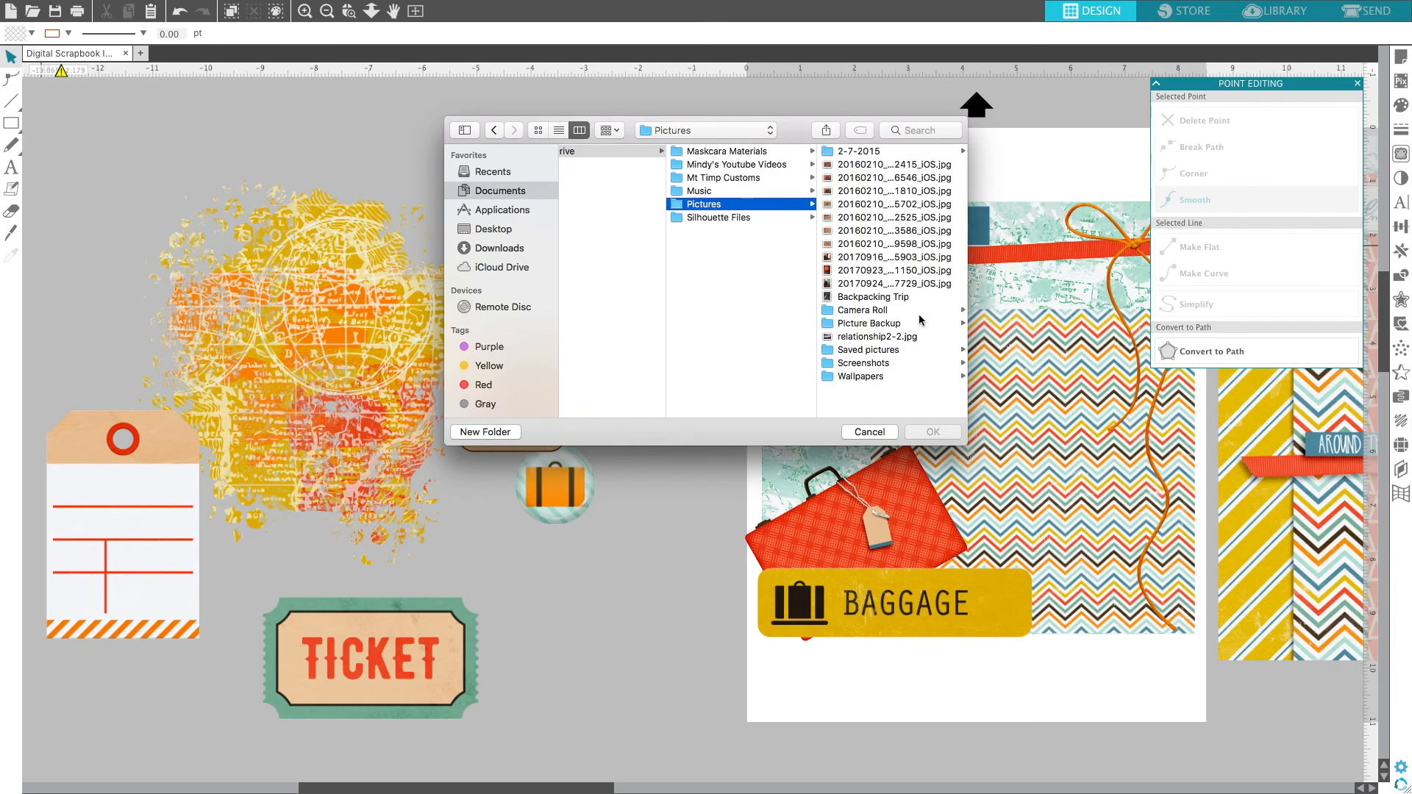
pyautogui.click(915, 298)
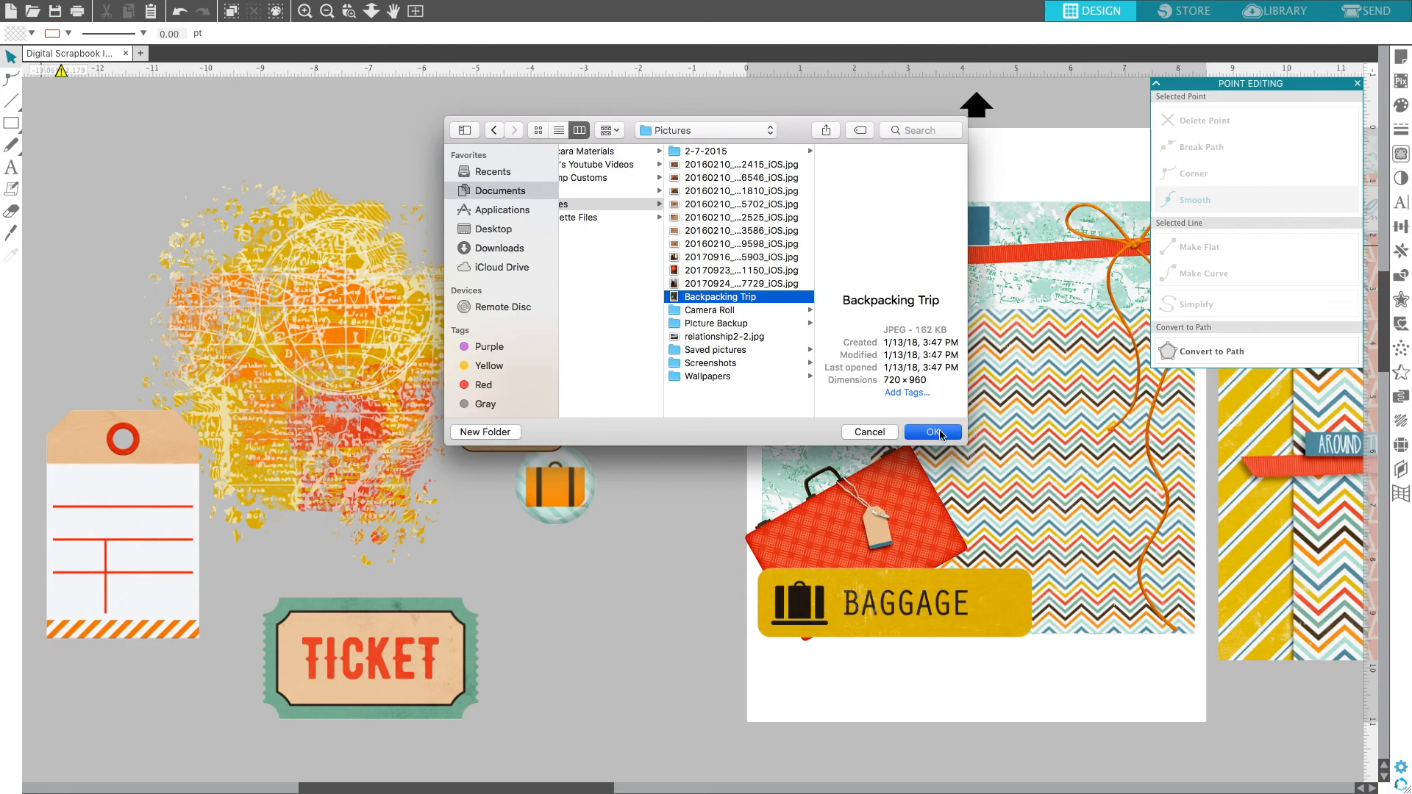
pyautogui.click(932, 432)
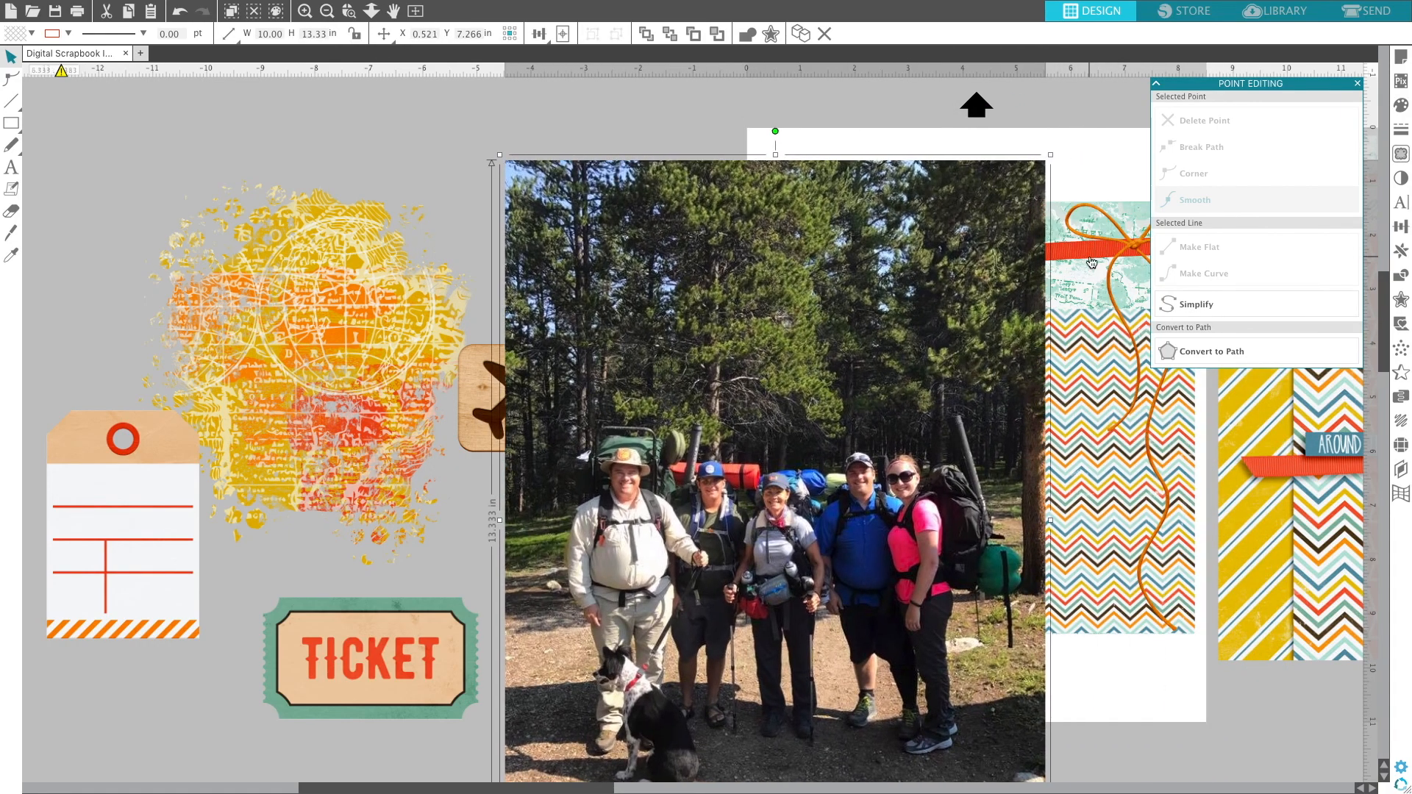
# Try resizing the photo to 6 in wide by 6 in high without keeping its proportions, and undo it.
pyautogui.click(1400, 226)
pyautogui.click(1185, 102)
pyautogui.write('6')
pyautogui.press('Tab')
pyautogui.write('6')
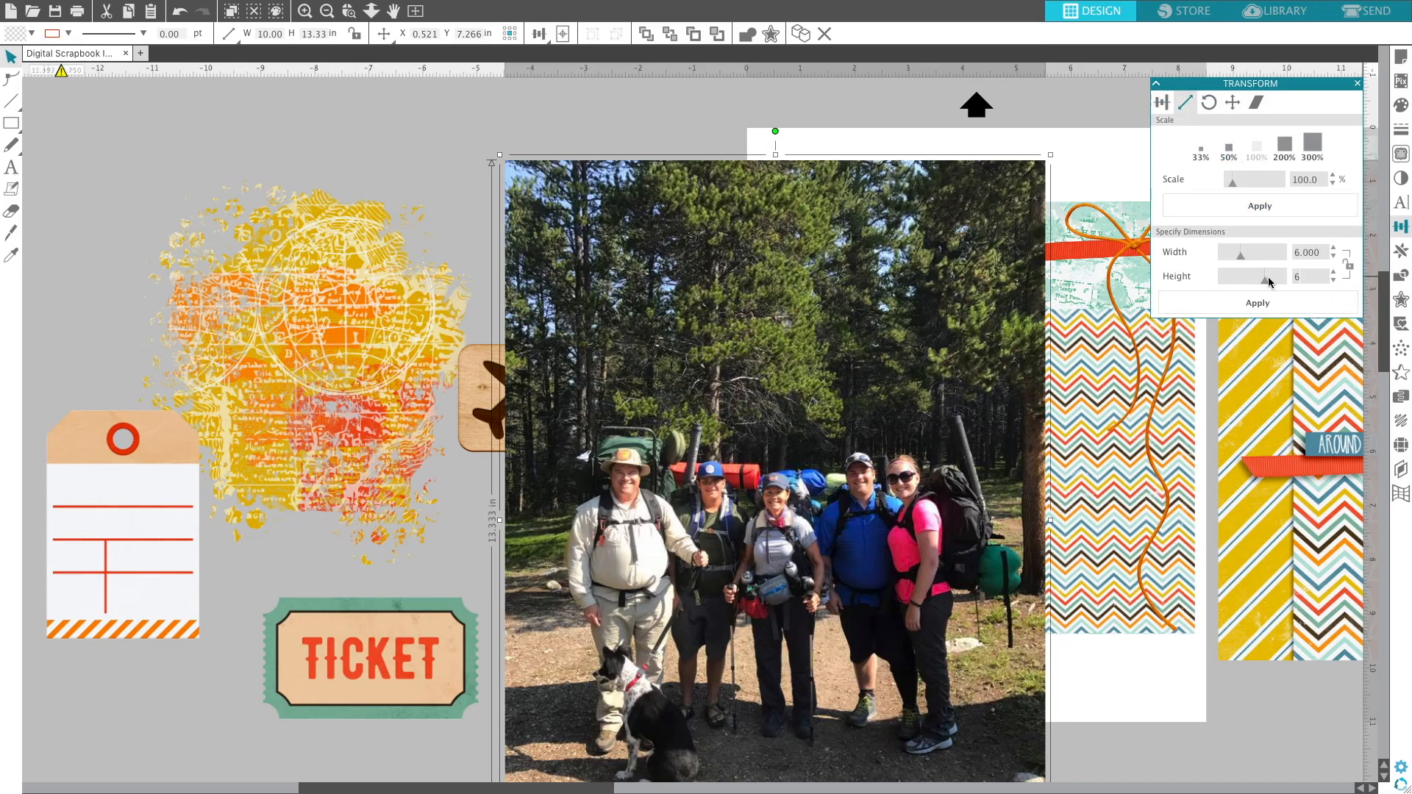
pyautogui.press('Return')
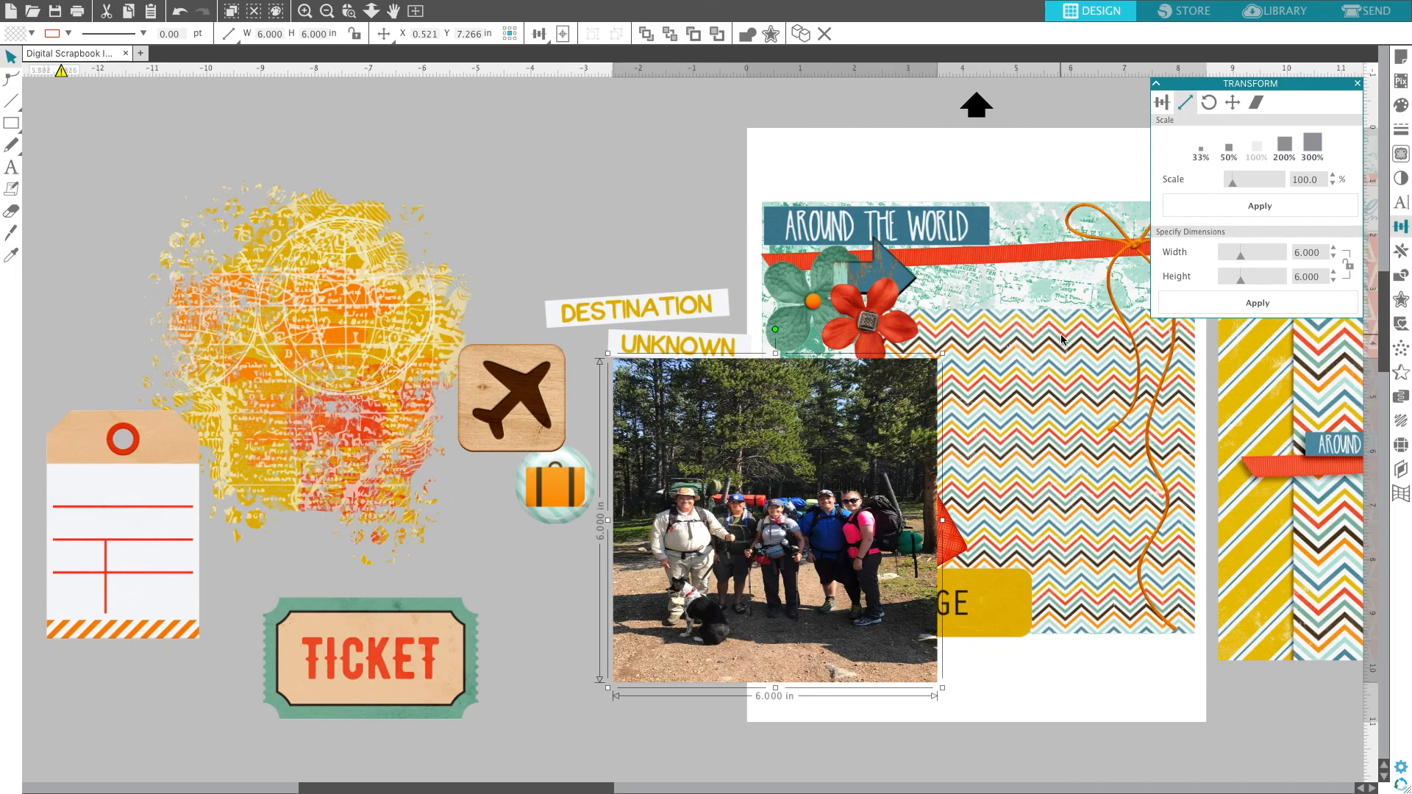
pyautogui.click(179, 11)
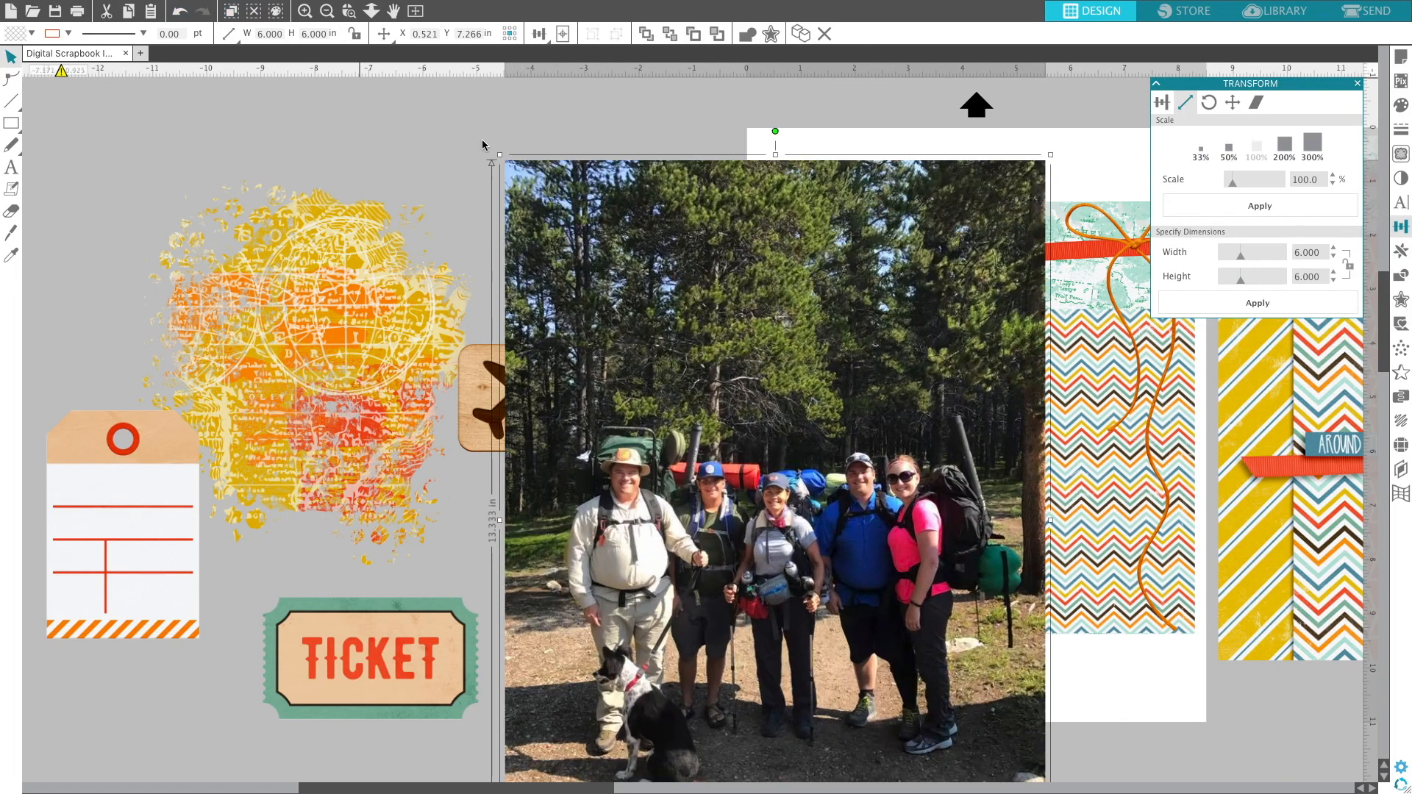
# Scale the photo to a width of 6 in with its proportions locked.
pyautogui.moveTo(1314, 254); pyautogui.dragTo(1243, 254)
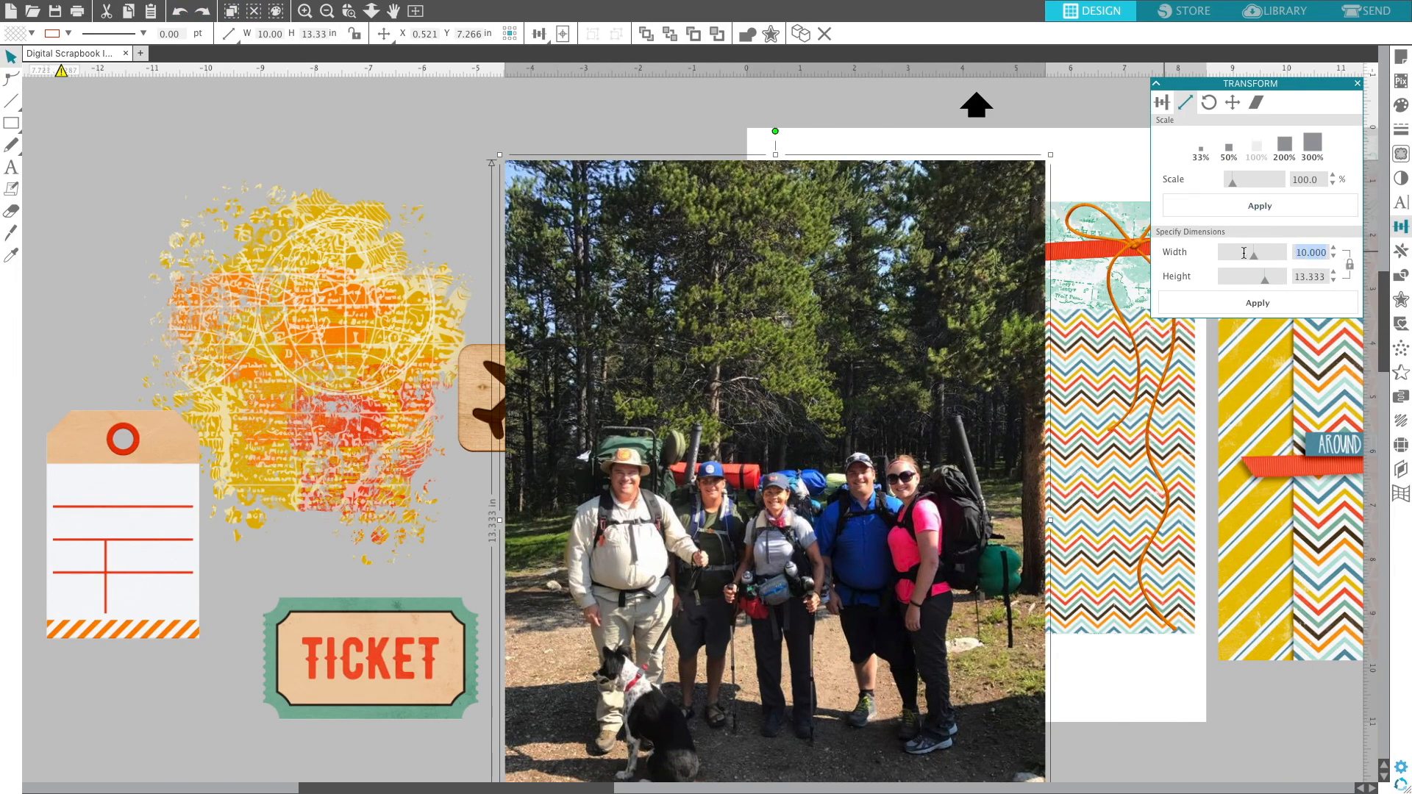
pyautogui.write('6')
pyautogui.press('Tab')
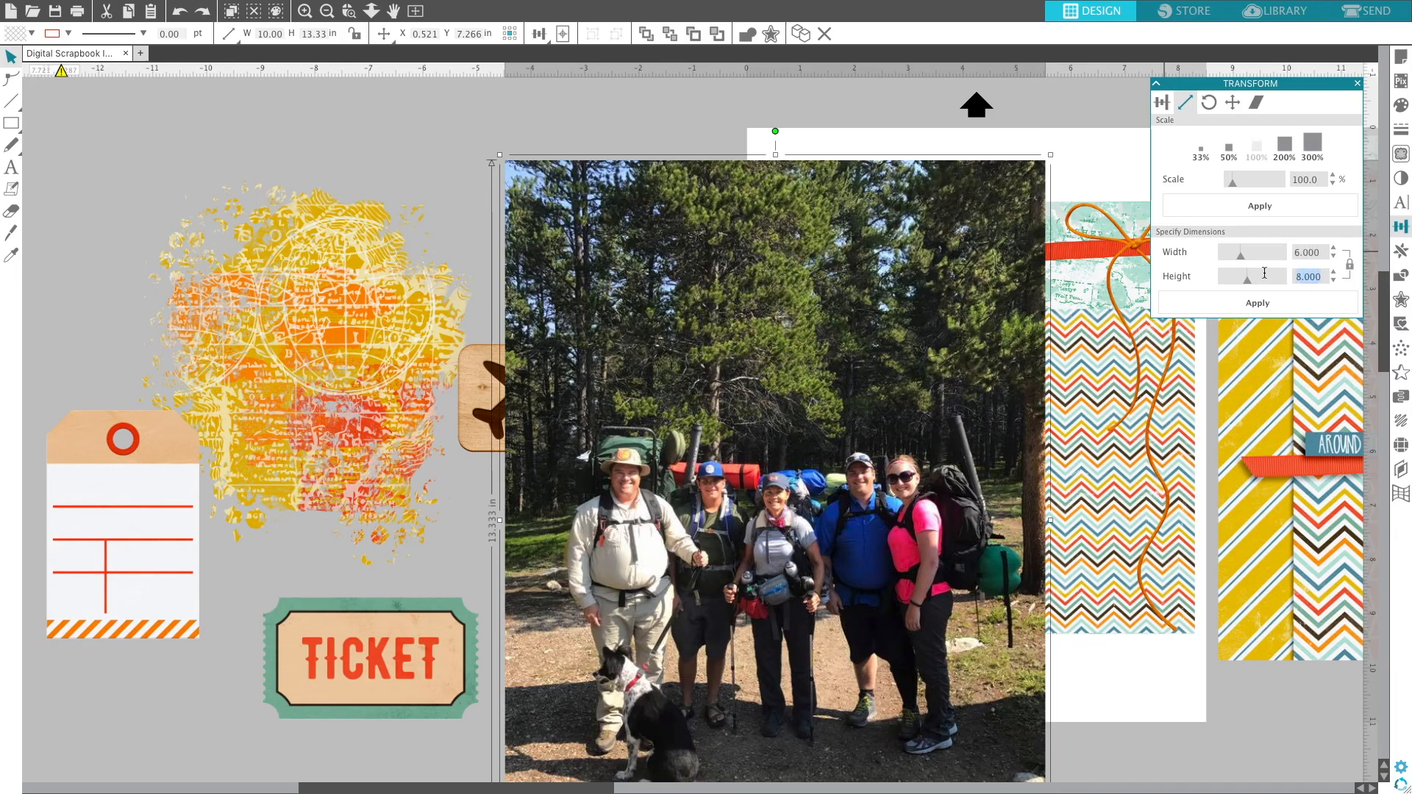
pyautogui.click(1296, 301)
# Scale the photo proportionally to a width of 4 in and place it over the lower right of the chevron paper.
pyautogui.moveTo(1325, 258); pyautogui.dragTo(1228, 258)
pyautogui.write('4')
pyautogui.press('Return')
pyautogui.moveTo(768, 515); pyautogui.dragTo(1062, 474)
pyautogui.click(1144, 733)
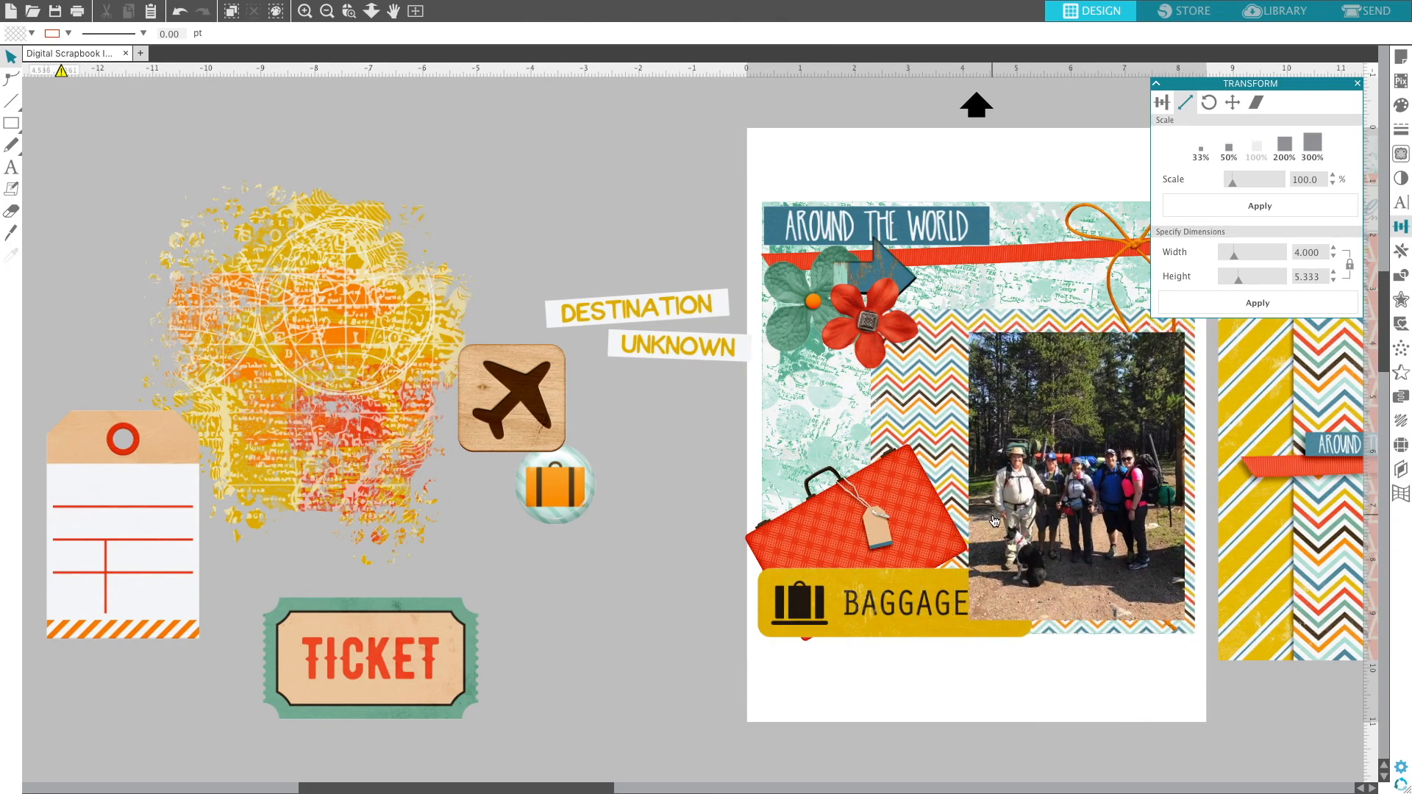
# Enlarge the photo proportionally from its upper-left corner to about 4.25 in wide.
pyautogui.scroll(-1, 994, 520)
pyautogui.hscroll(5, 627, 790)
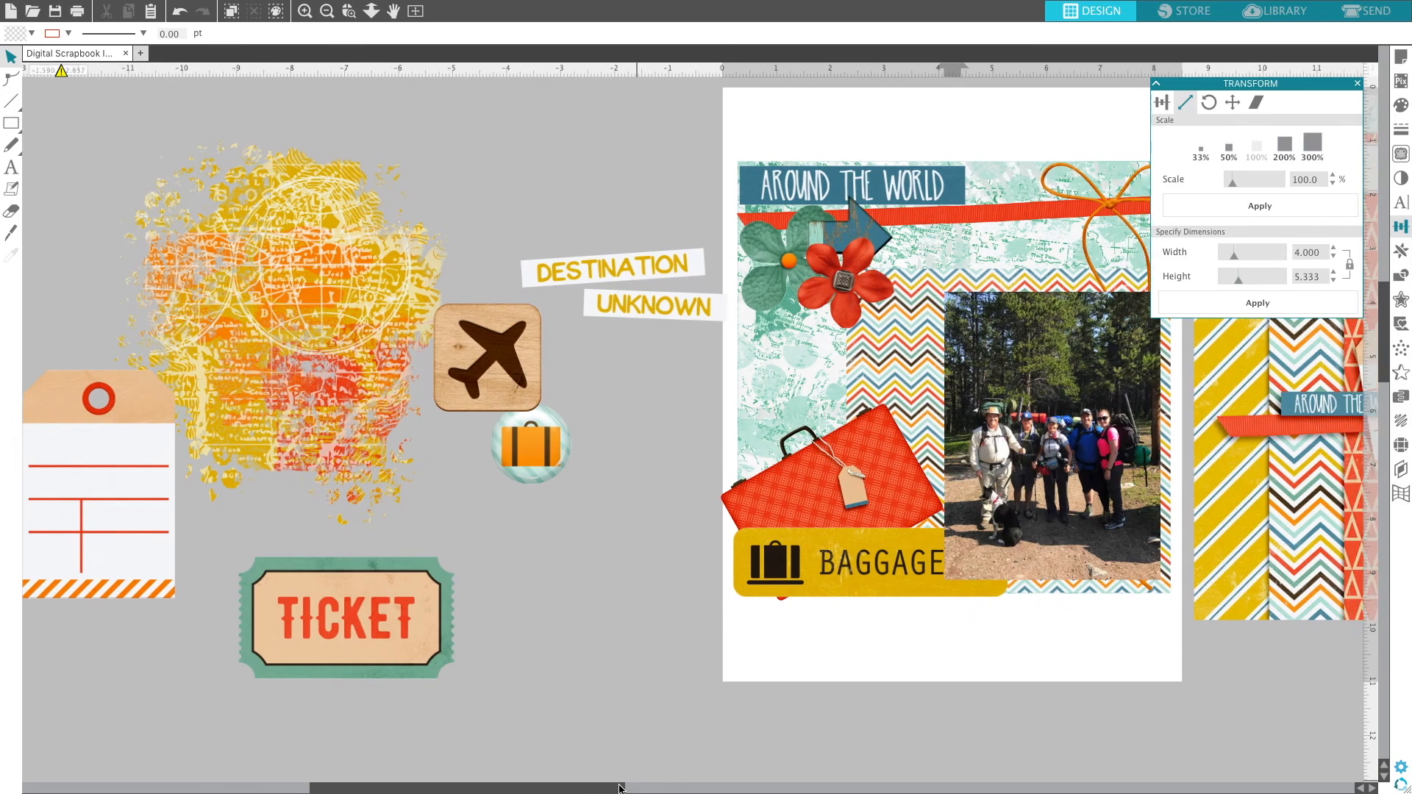
pyautogui.click(807, 387)
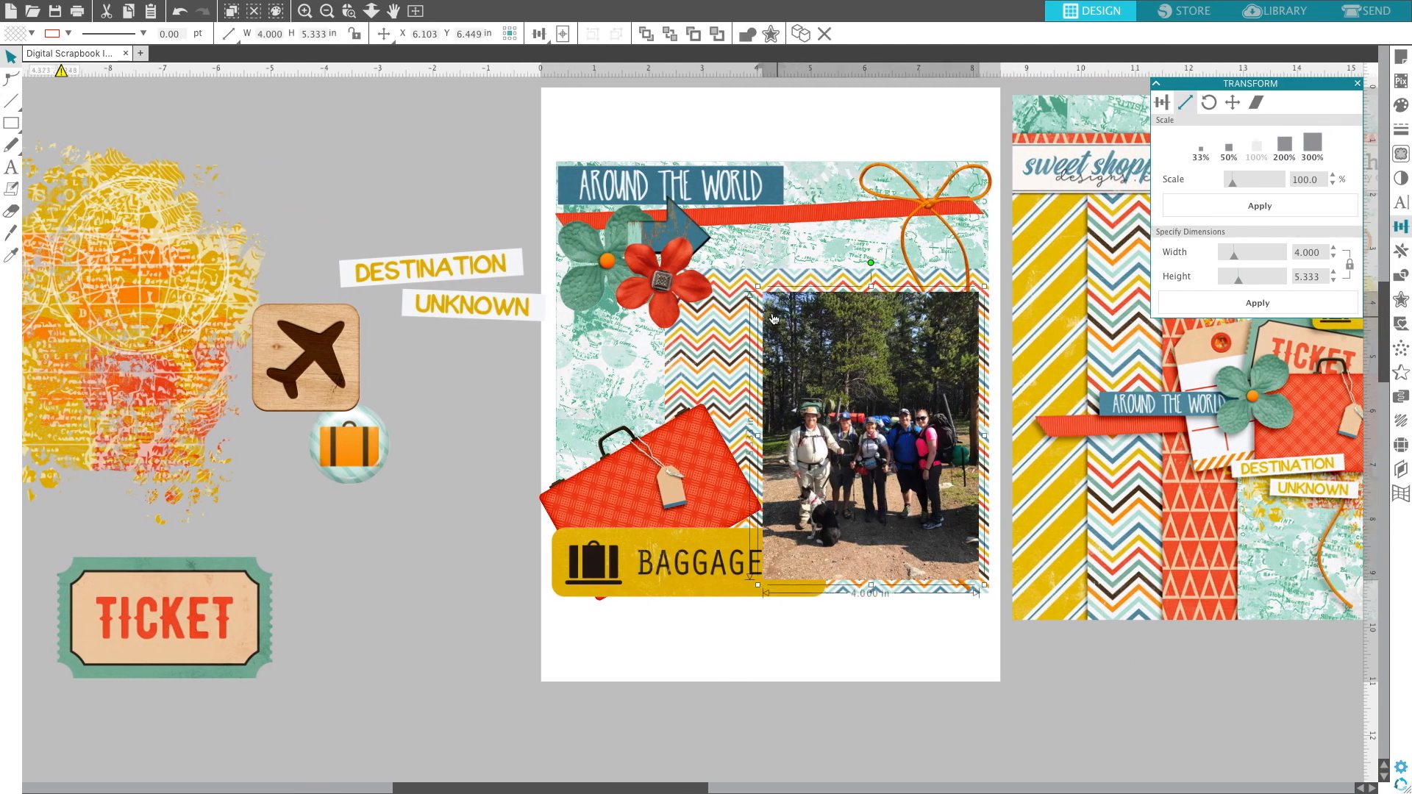
pyautogui.moveTo(757, 286); pyautogui.dragTo(749, 272)
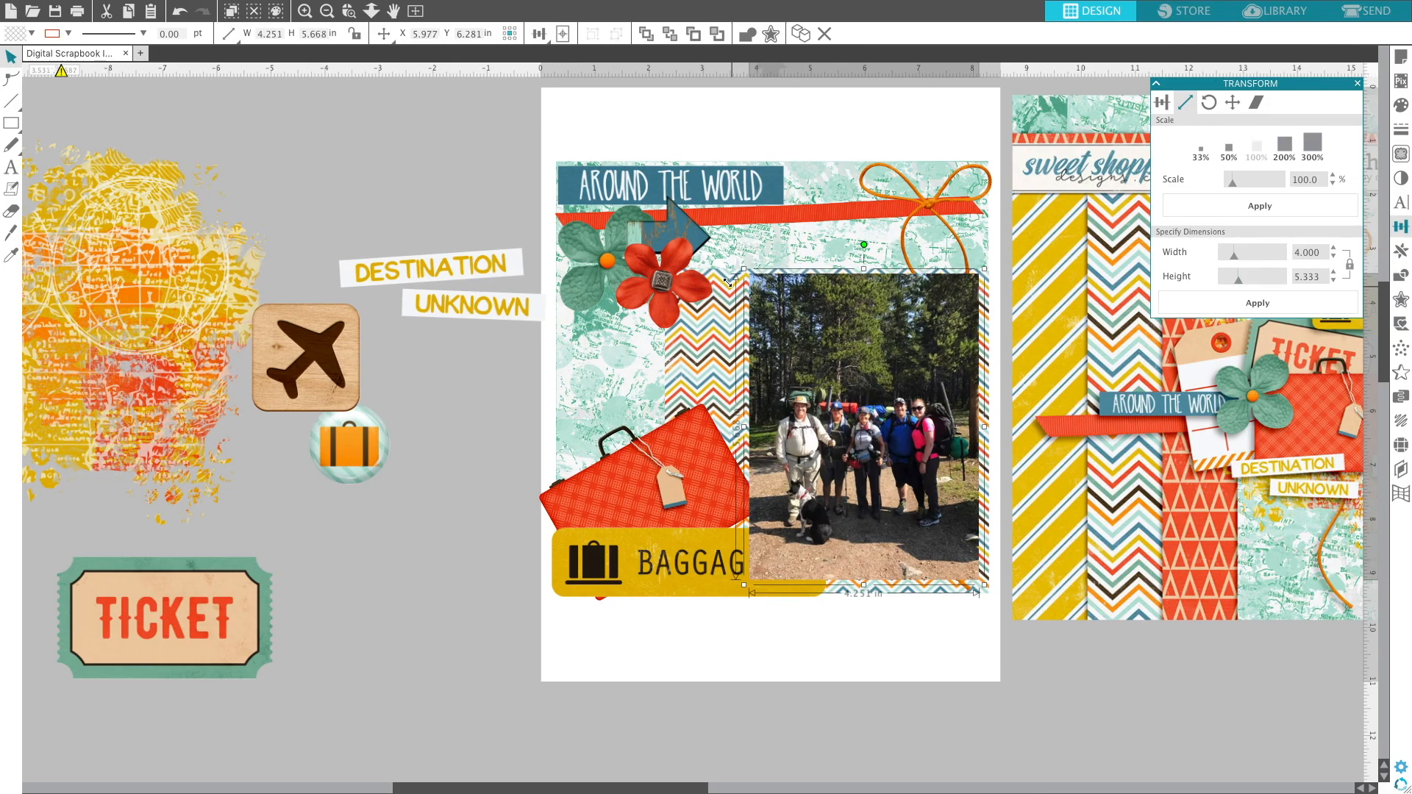
# Enlarge the yellow BAGGAGE label very slightly to 5.173 in wide and bring it to the front so it overlaps the photo.
pyautogui.click(676, 560)
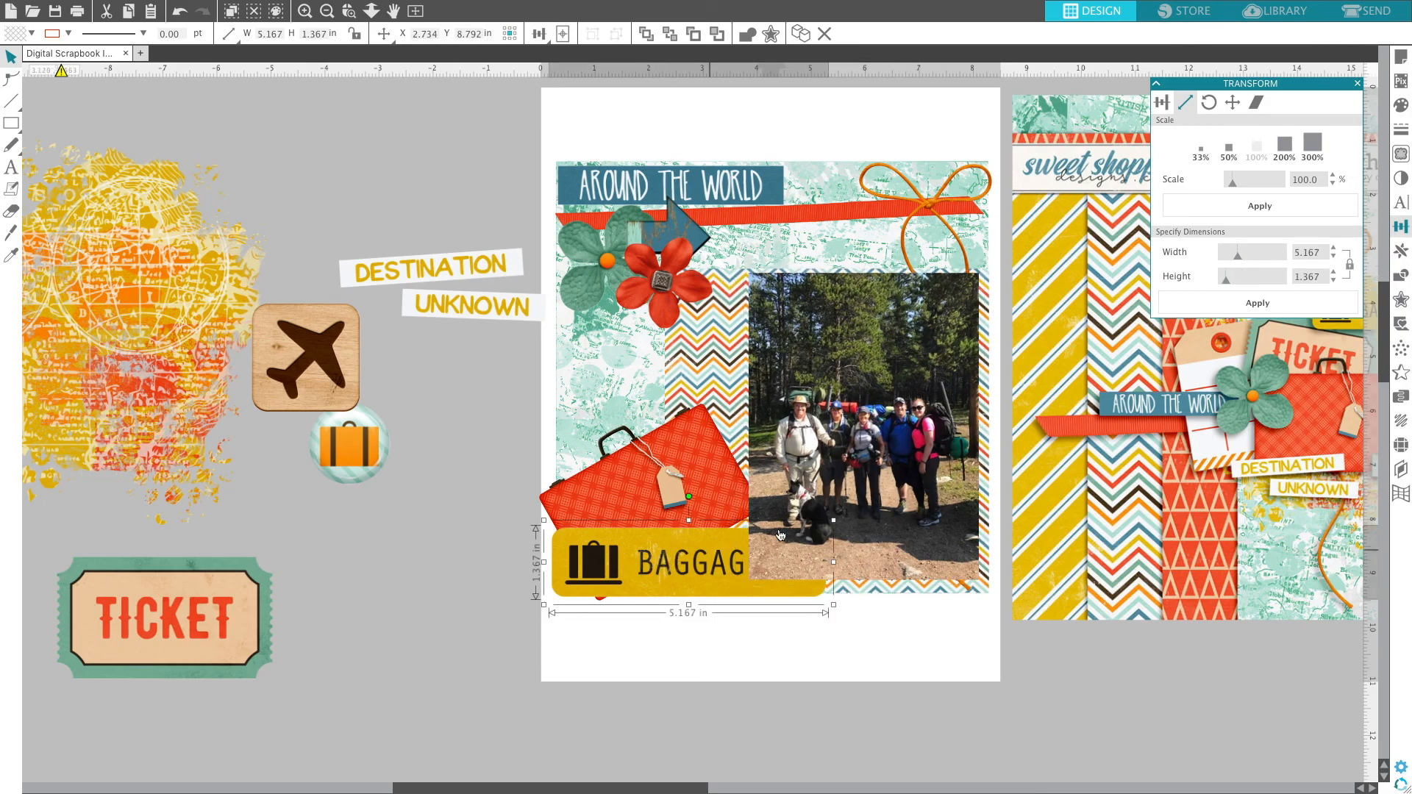
pyautogui.moveTo(828, 521); pyautogui.dragTo(830, 520)
pyautogui.doubleClick(741, 563)
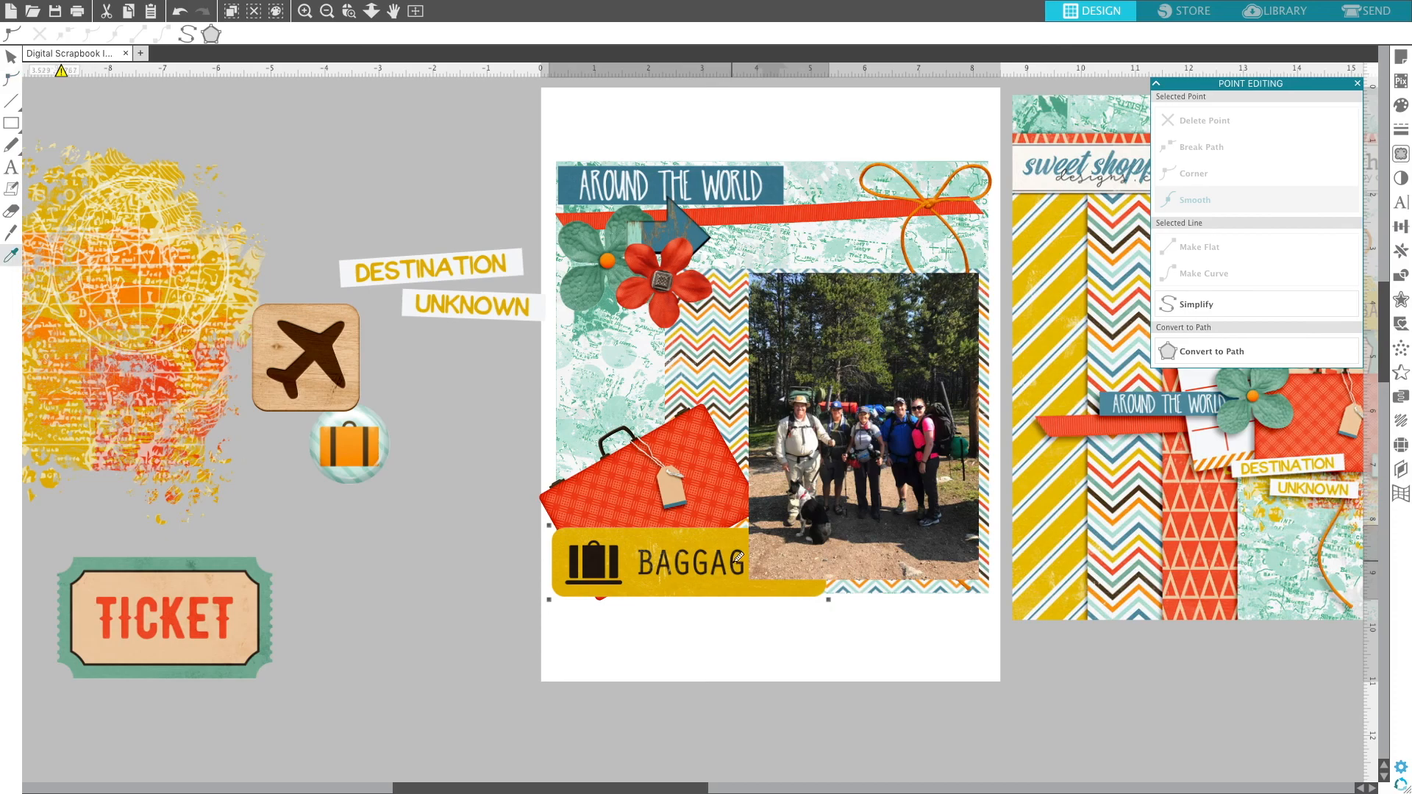
pyautogui.rightClick(739, 558)
pyautogui.click(687, 597)
pyautogui.rightClick(690, 591)
pyautogui.click(690, 592)
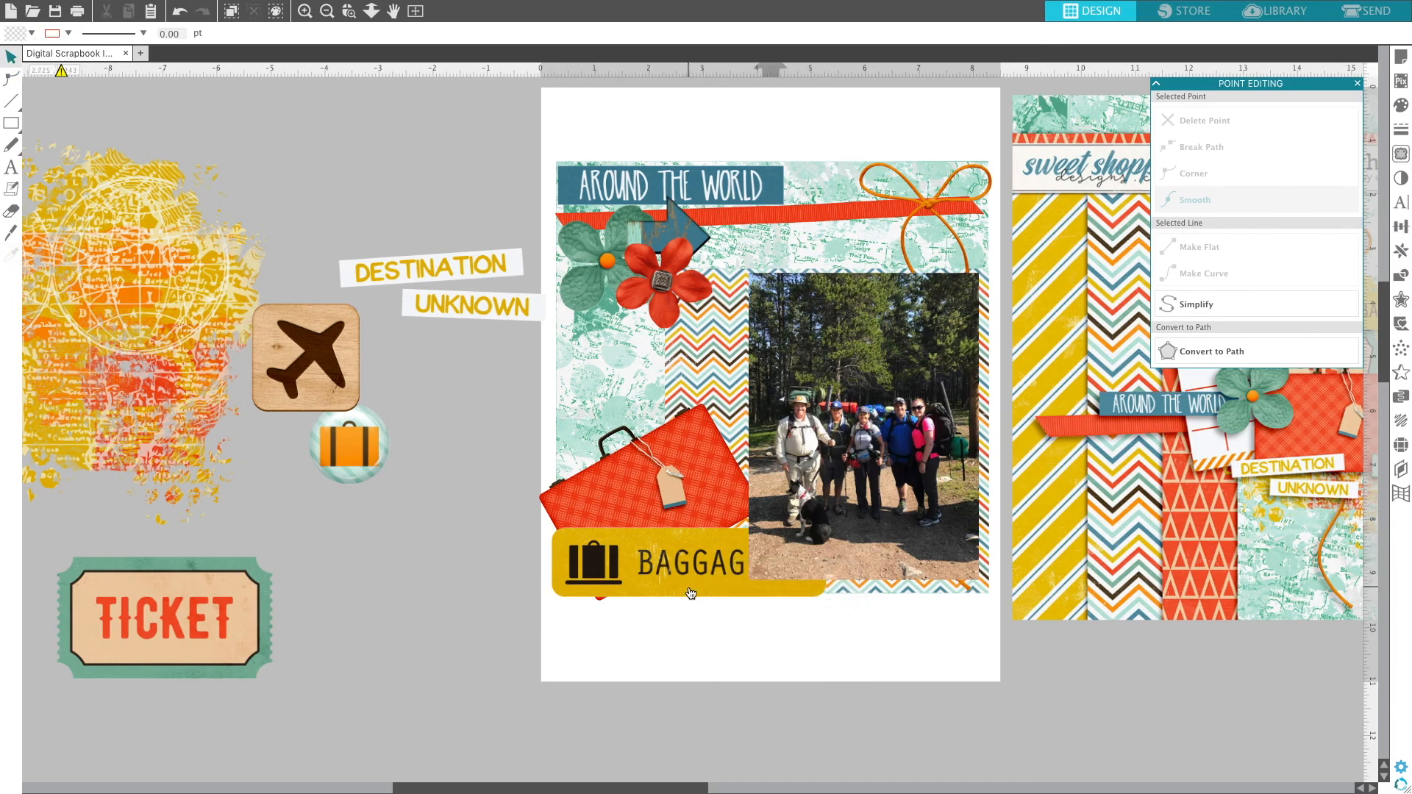
pyautogui.rightClick(691, 592)
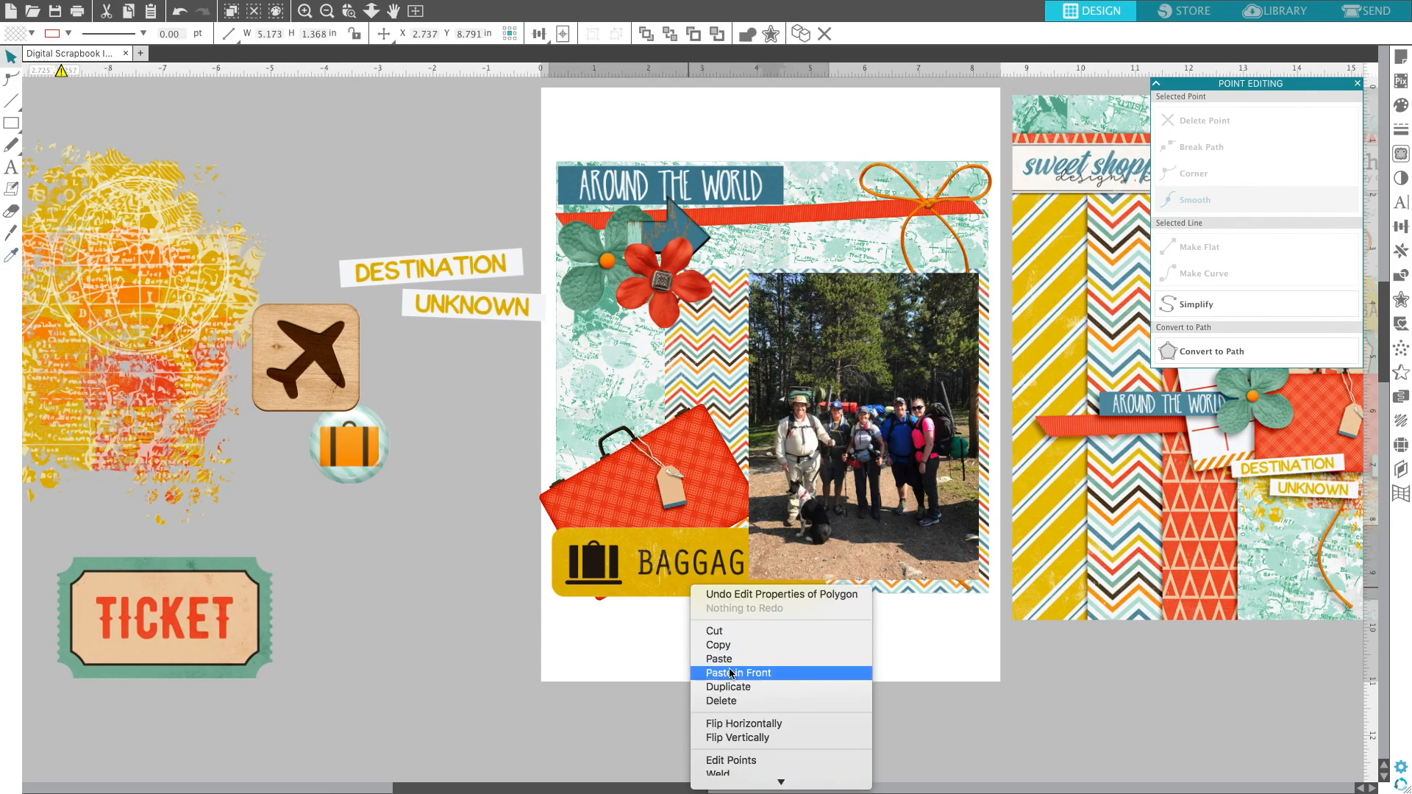
pyautogui.click(755, 763)
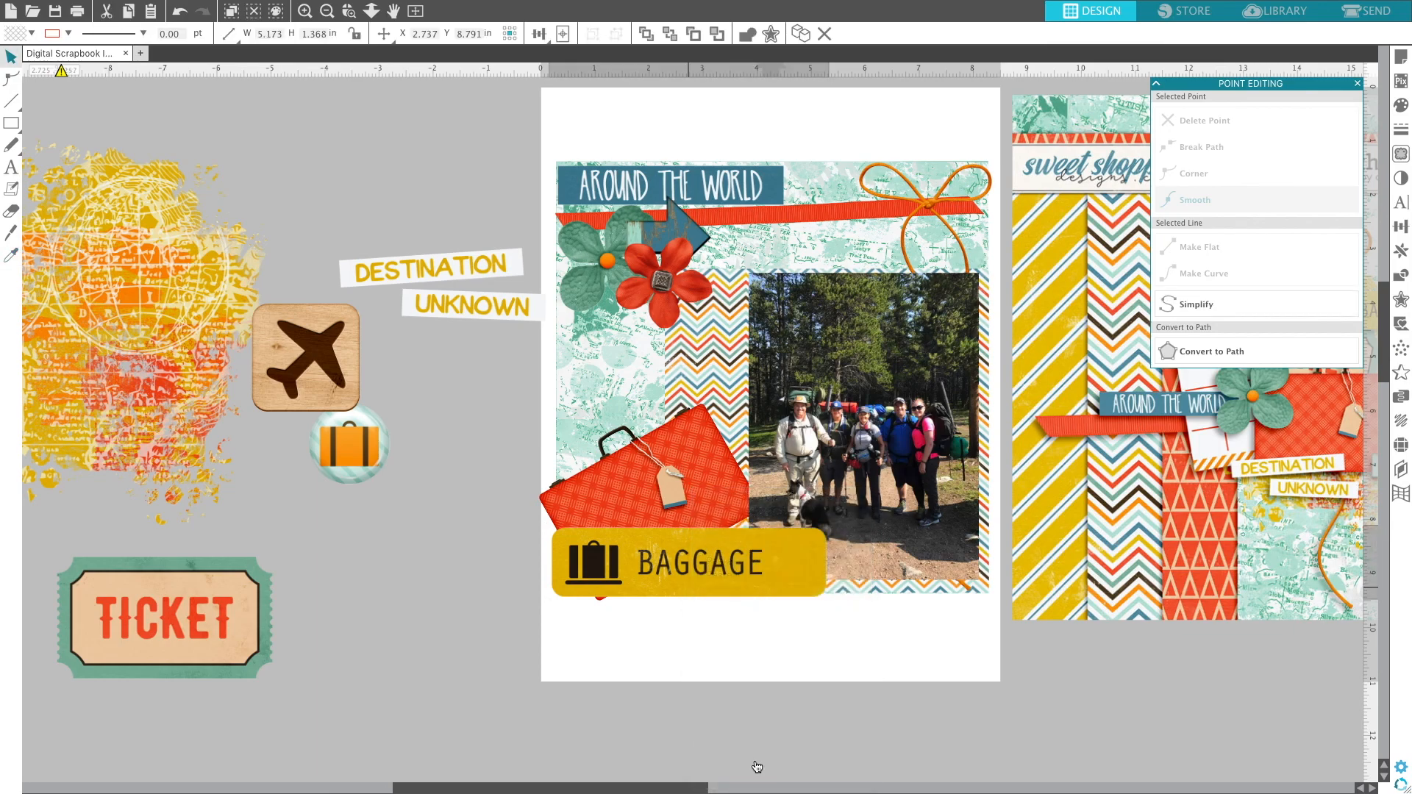
# Move the DESTINATION UNKNOWN strips clear of the page and select the layout's pieces to check their overall extent.
pyautogui.click(585, 644)
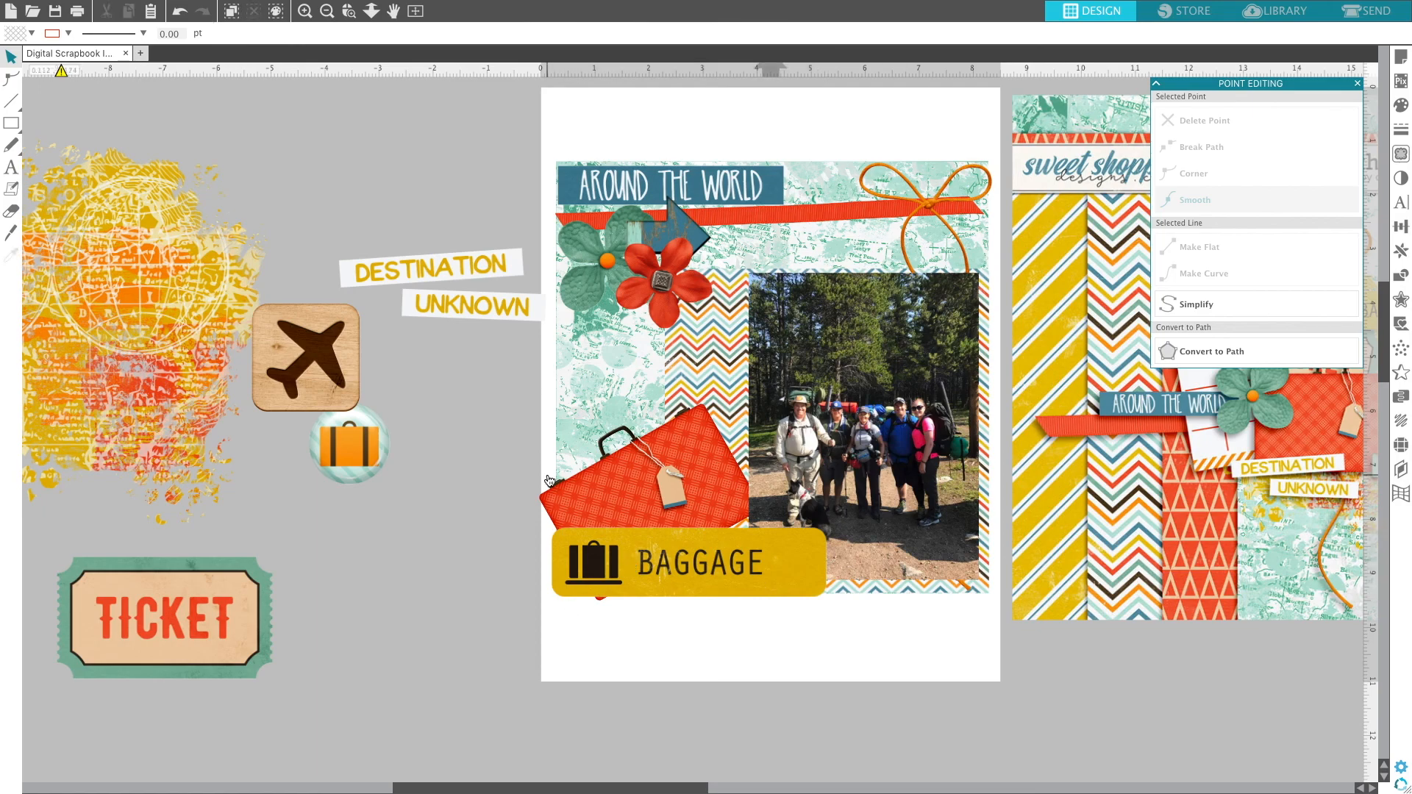
pyautogui.moveTo(493, 304); pyautogui.dragTo(325, 293)
pyautogui.moveTo(539, 153); pyautogui.dragTo(760, 586)
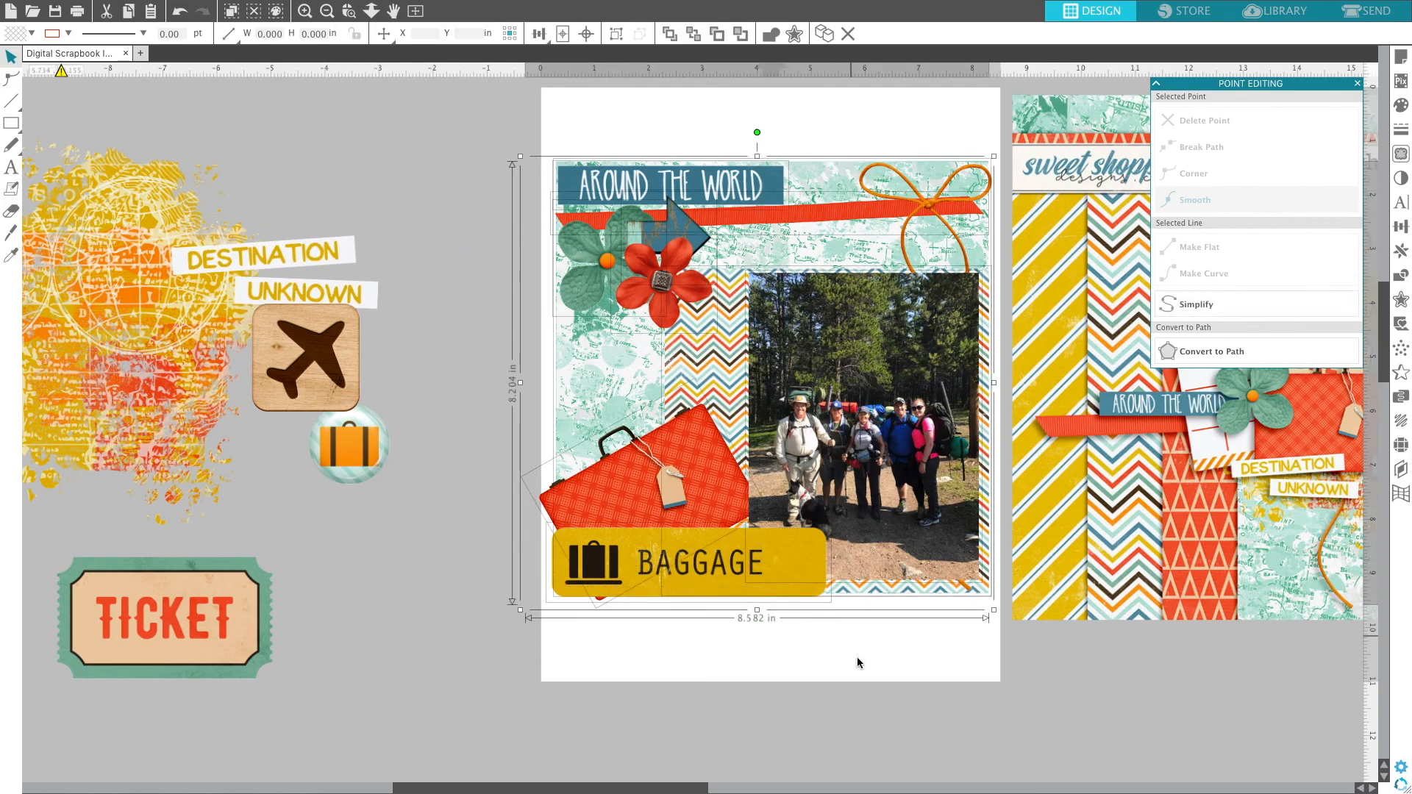
# Shift the red suitcase and the BAGGAGE label inward so they stay within the background paper's edges.
pyautogui.click(711, 648)
pyautogui.moveTo(589, 498); pyautogui.dragTo(608, 486)
pyautogui.moveTo(735, 566)
pyautogui.mouseDown()
pyautogui.moveTo(747, 553)
pyautogui.moveTo(740, 562)
pyautogui.mouseUp()
# Check which pieces extend past the background paper and nudge the chevron paper slightly left.
pyautogui.click(912, 589)
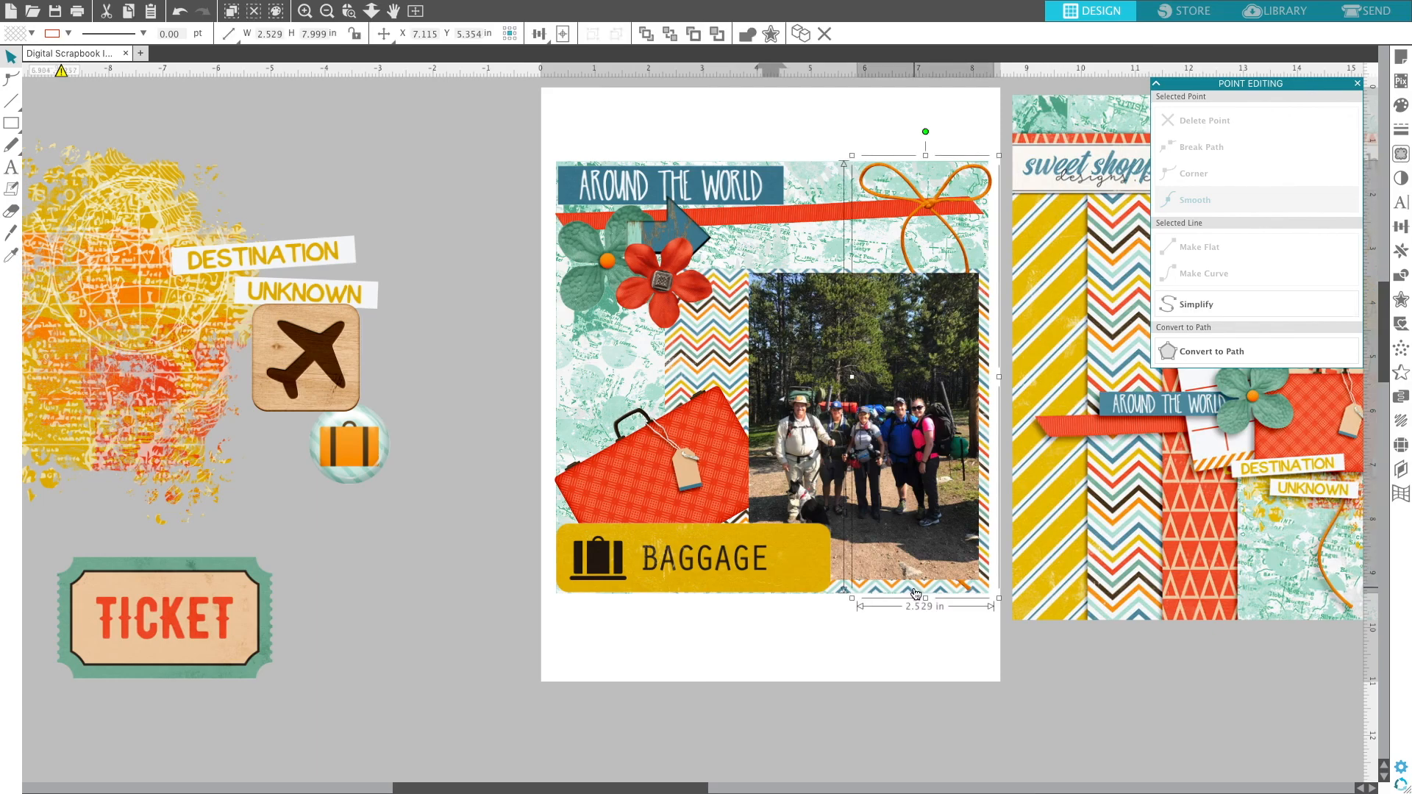
pyautogui.click(839, 595)
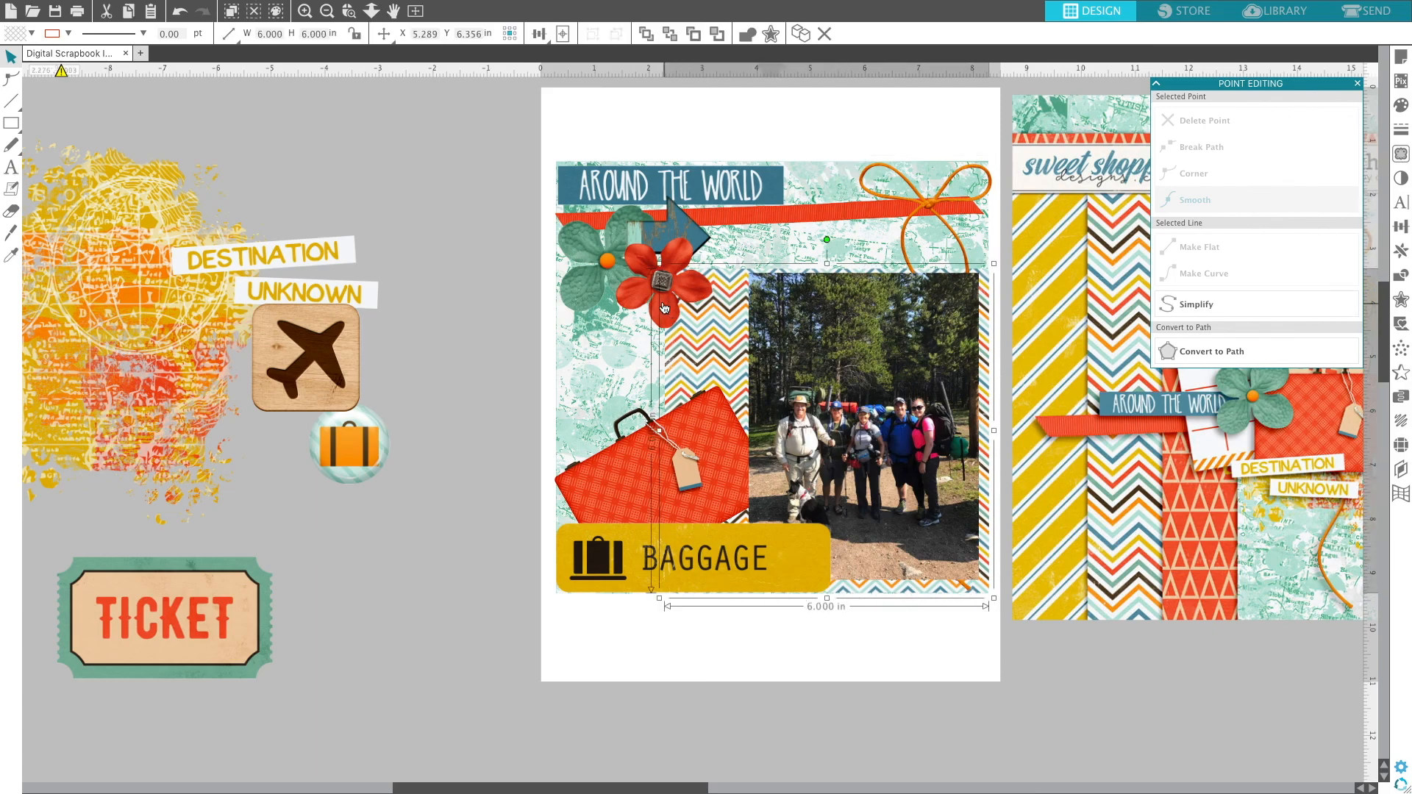
pyautogui.click(844, 191)
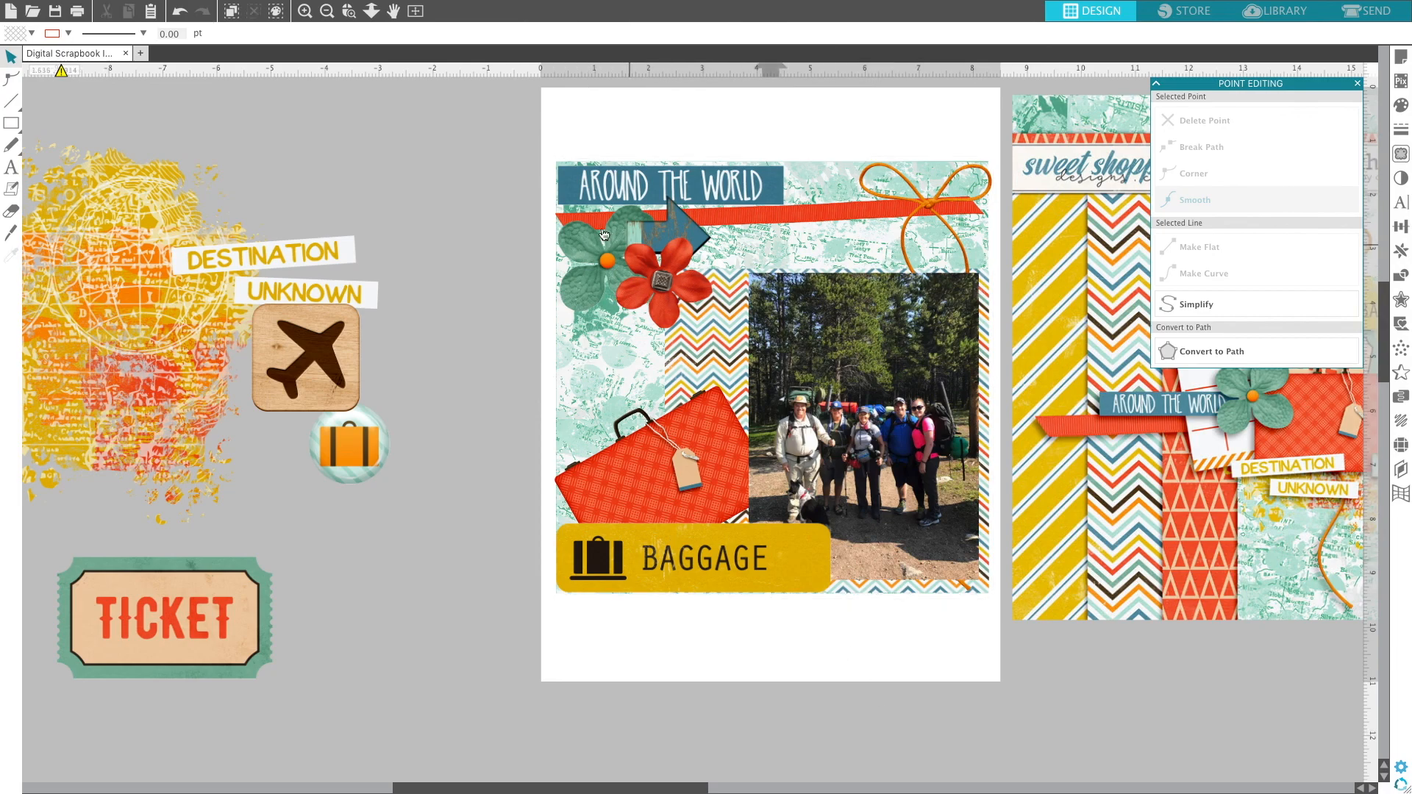
pyautogui.moveTo(521, 133); pyautogui.dragTo(990, 646)
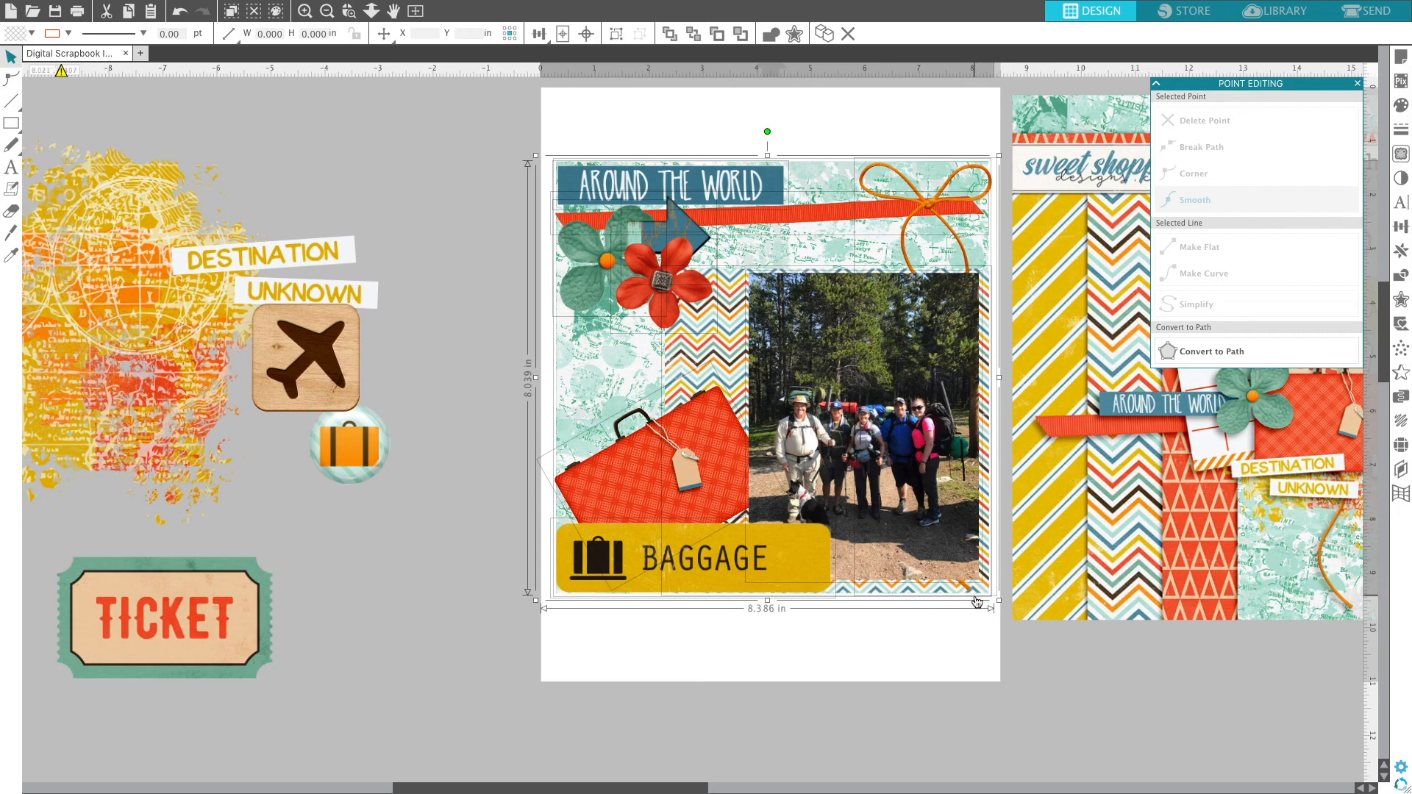
pyautogui.click(919, 639)
pyautogui.moveTo(737, 333); pyautogui.dragTo(731, 331)
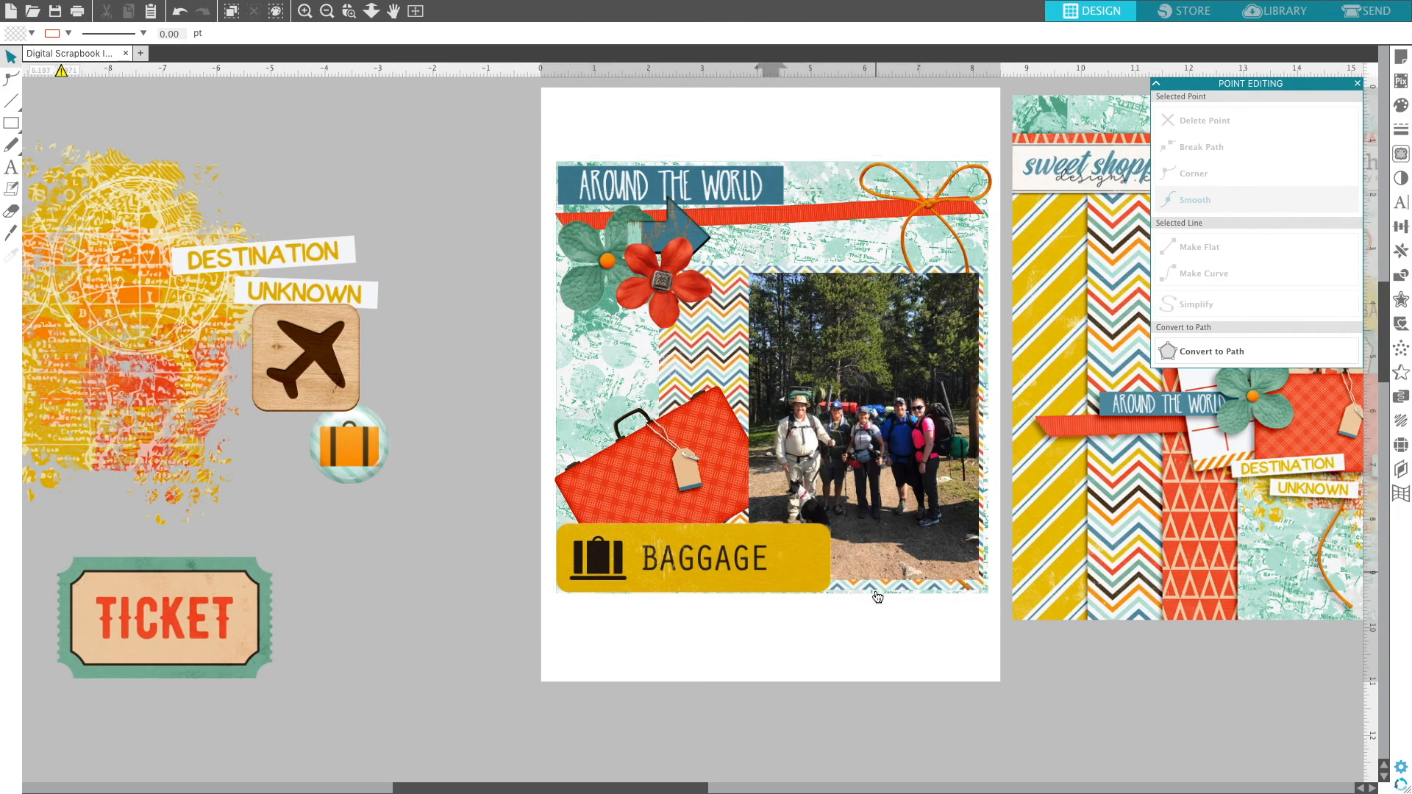
# Nudge the orange bow slightly left and the AROUND THE WORLD title and red ribbon slightly right, and recheck the layout's extent.
pyautogui.moveTo(530, 144); pyautogui.dragTo(1002, 628)
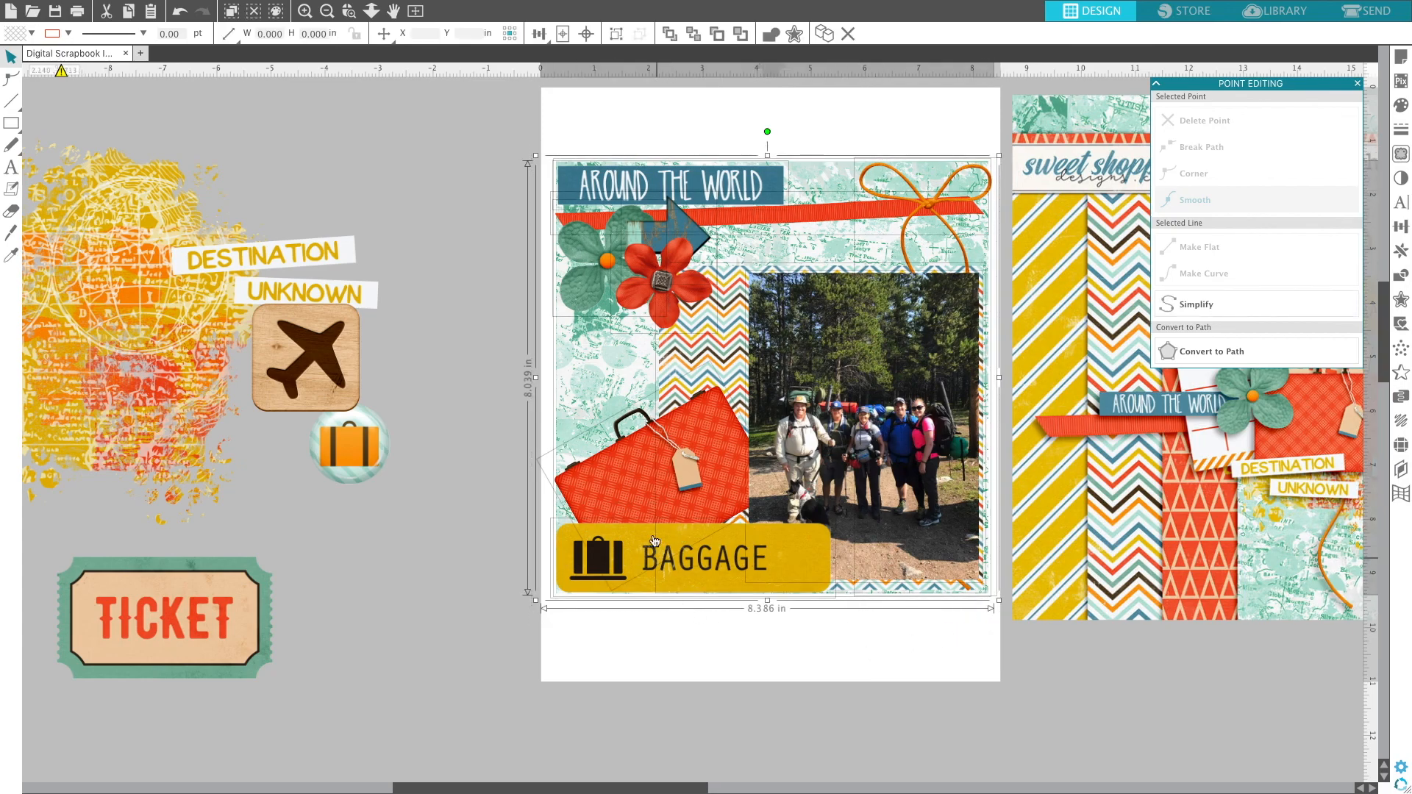
pyautogui.click(1003, 214)
pyautogui.moveTo(956, 195); pyautogui.dragTo(950, 194)
pyautogui.moveTo(741, 200); pyautogui.dragTo(745, 199)
pyautogui.moveTo(741, 216); pyautogui.dragTo(743, 215)
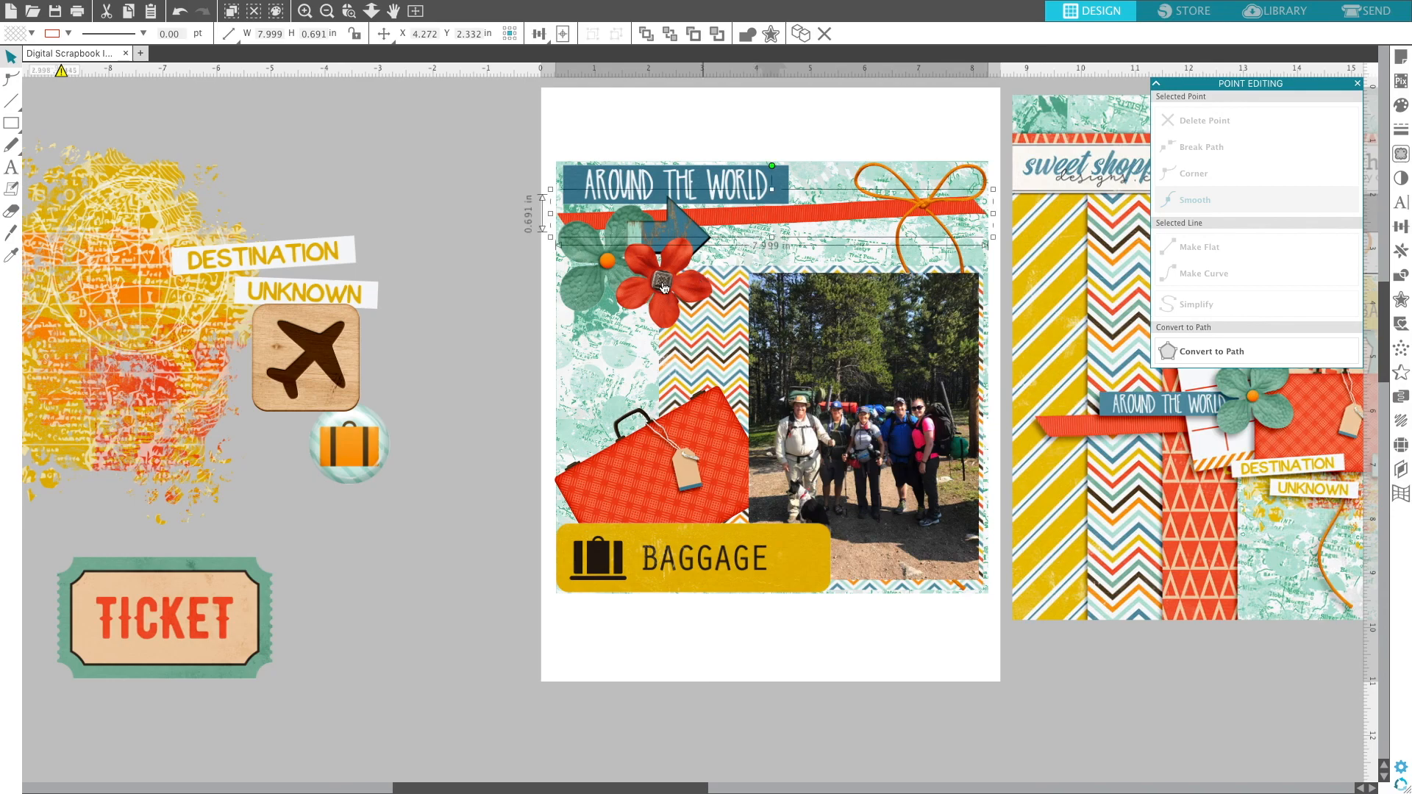
pyautogui.click(563, 340)
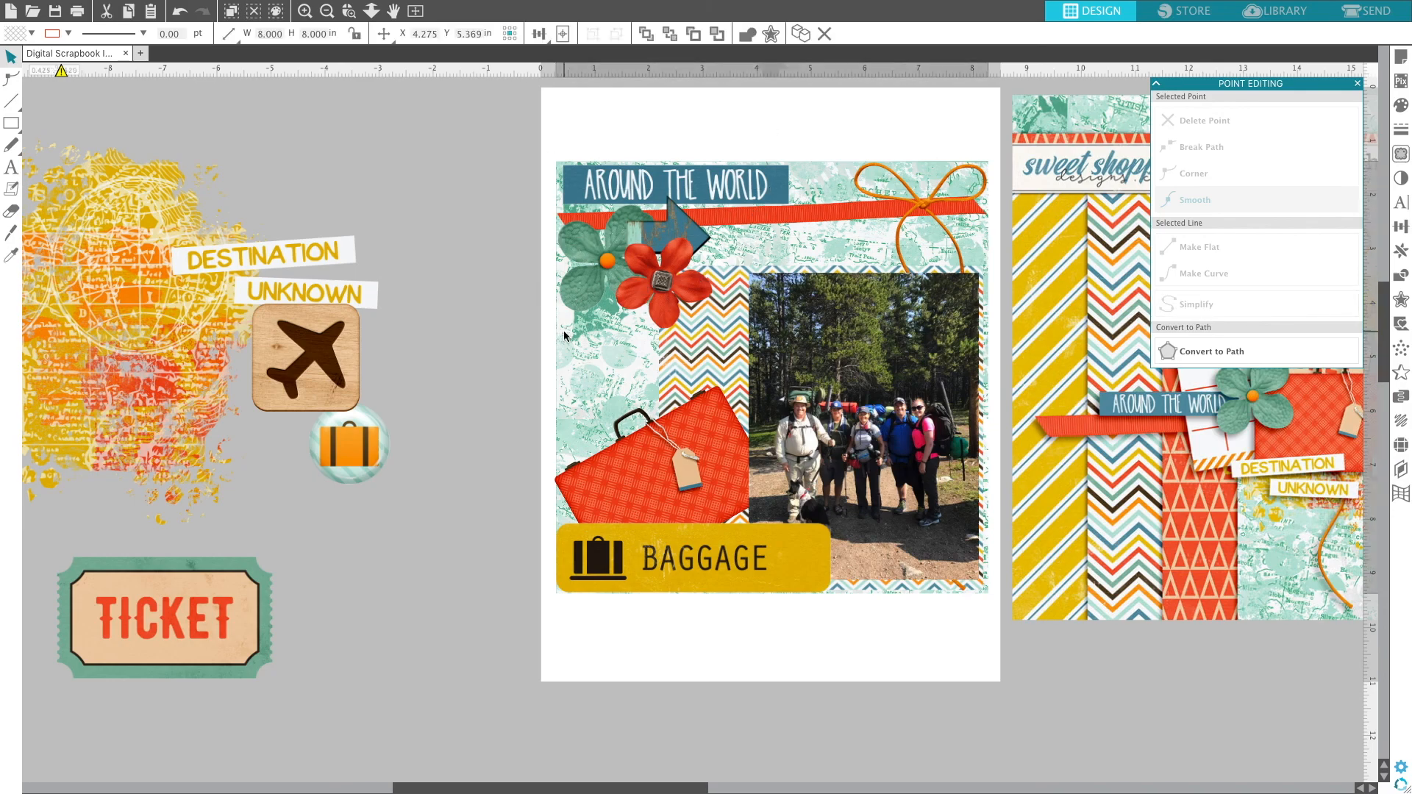
pyautogui.click(531, 349)
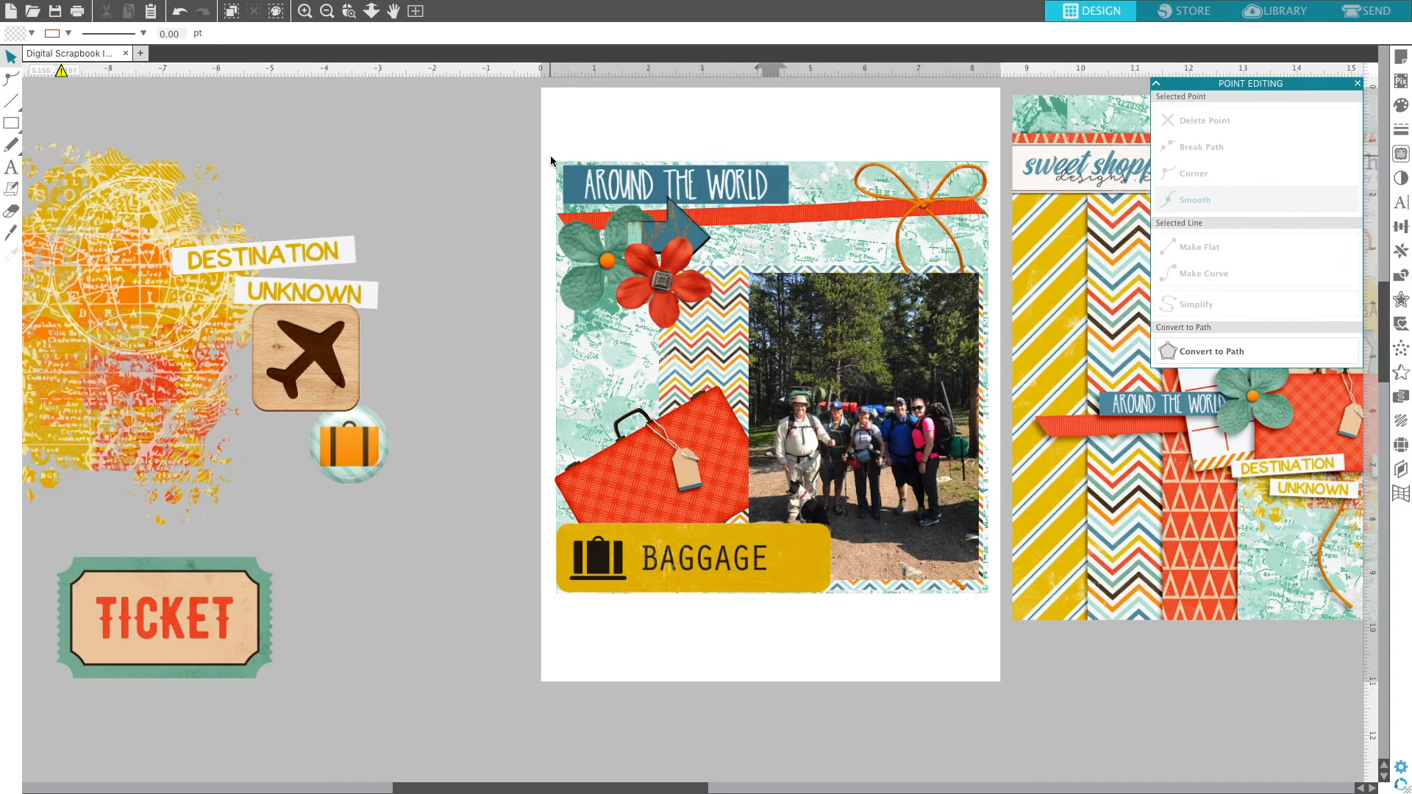
pyautogui.moveTo(550, 156); pyautogui.dragTo(986, 611)
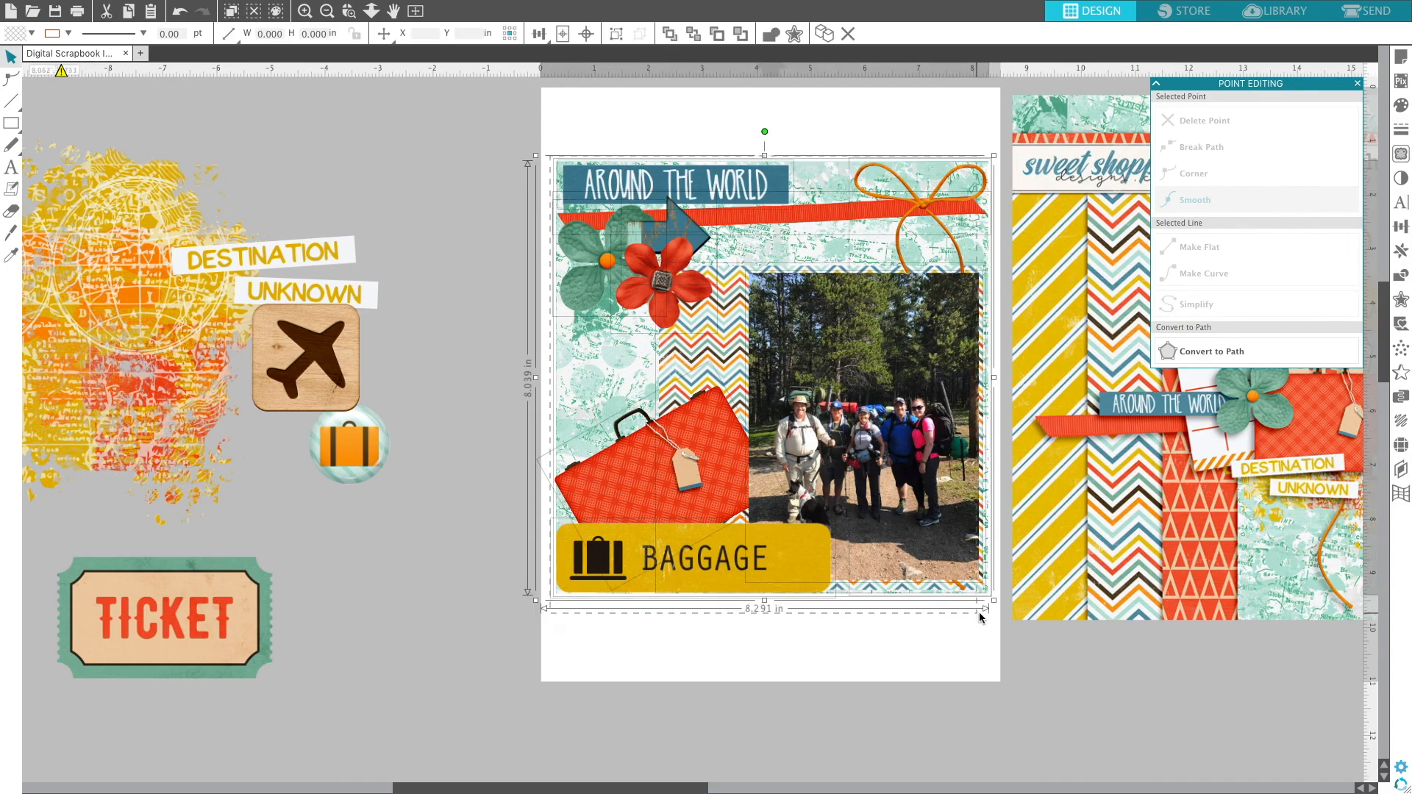
pyautogui.click(969, 643)
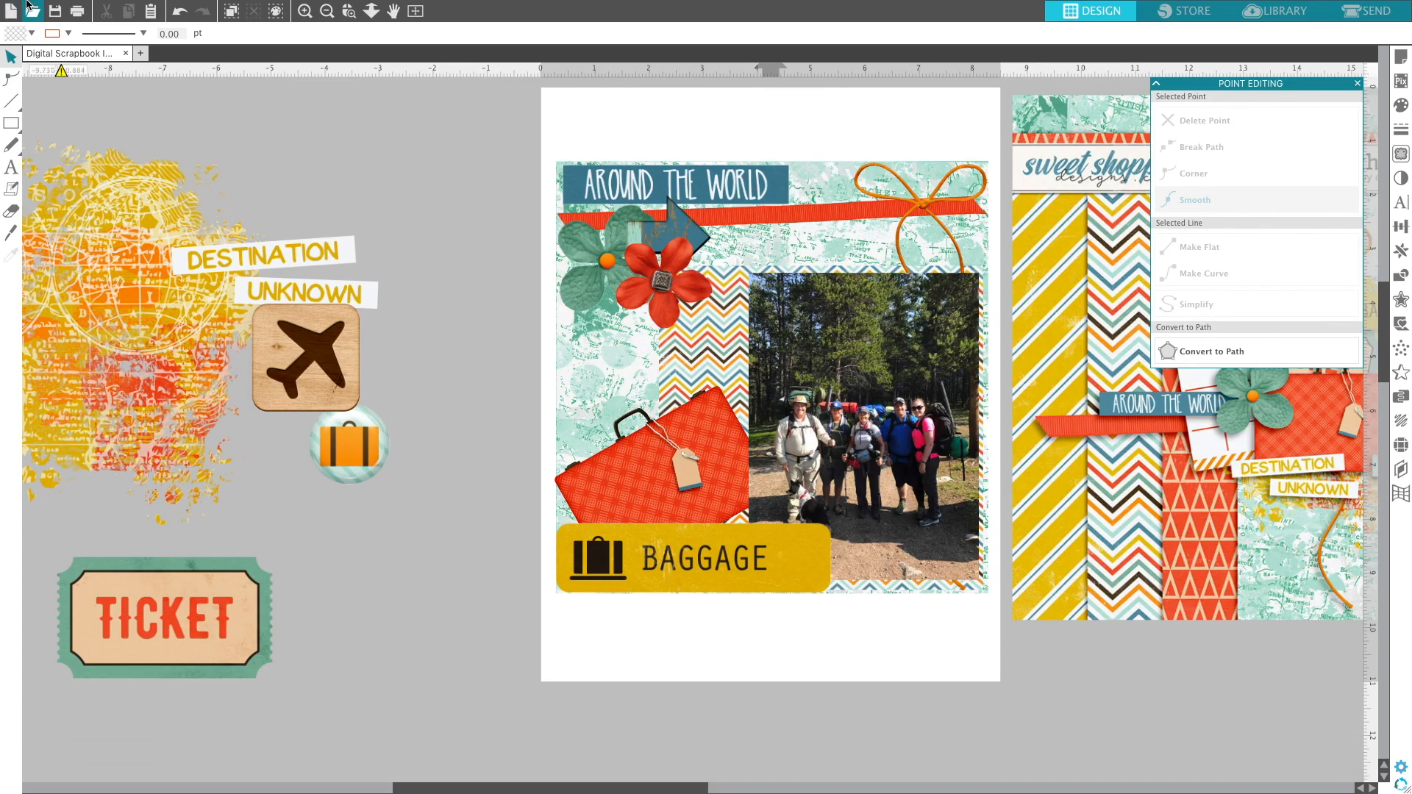
# Switch to Chrome and read the Digital Scrapbooking with Silhouette.pdf instructions on fitting the layout within a square, and return to Silhouette Studio.
pyautogui.moveTo(46, 6)
pyautogui.click(39, 24)
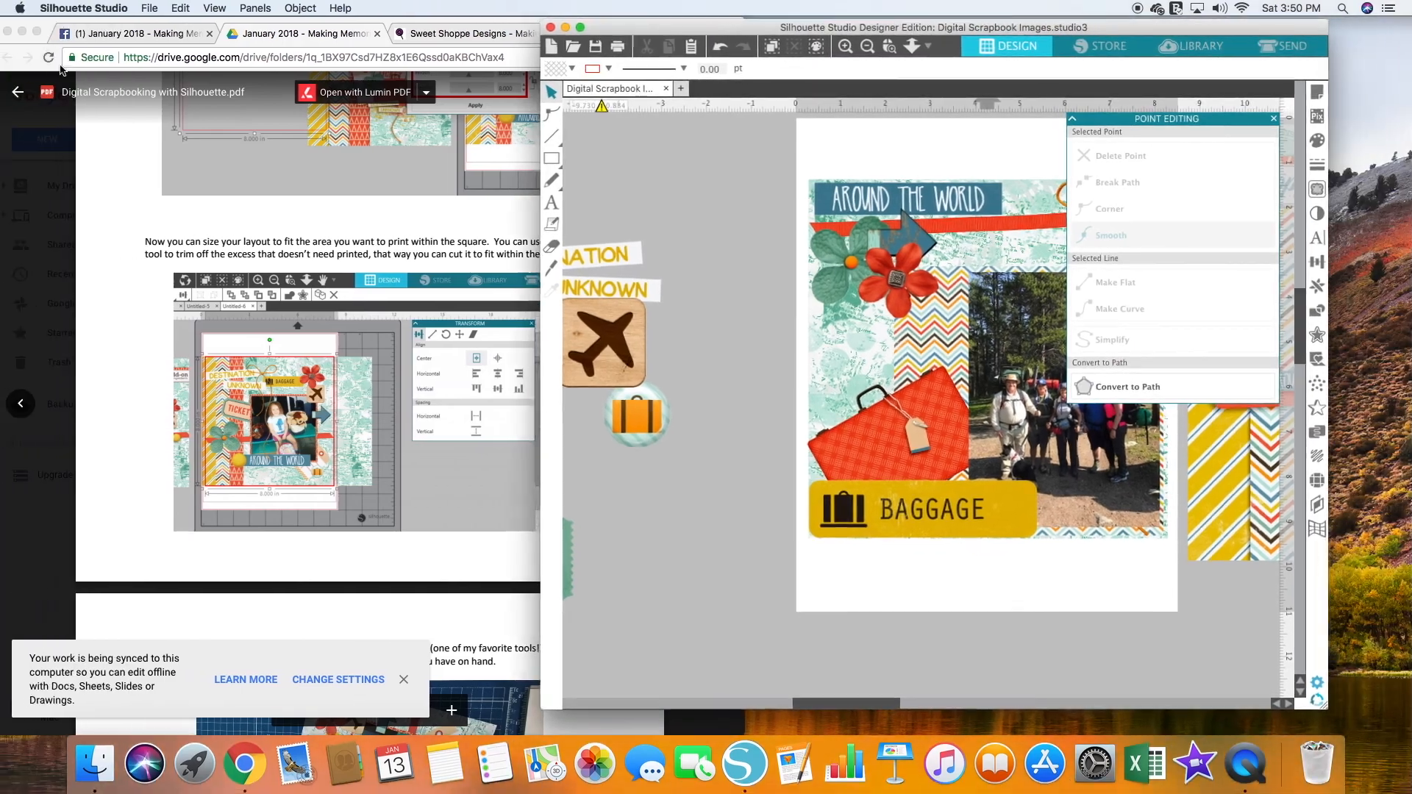
pyautogui.click(64, 276)
pyautogui.scroll(2, 238, 338)
pyautogui.scroll(-3, 239, 337)
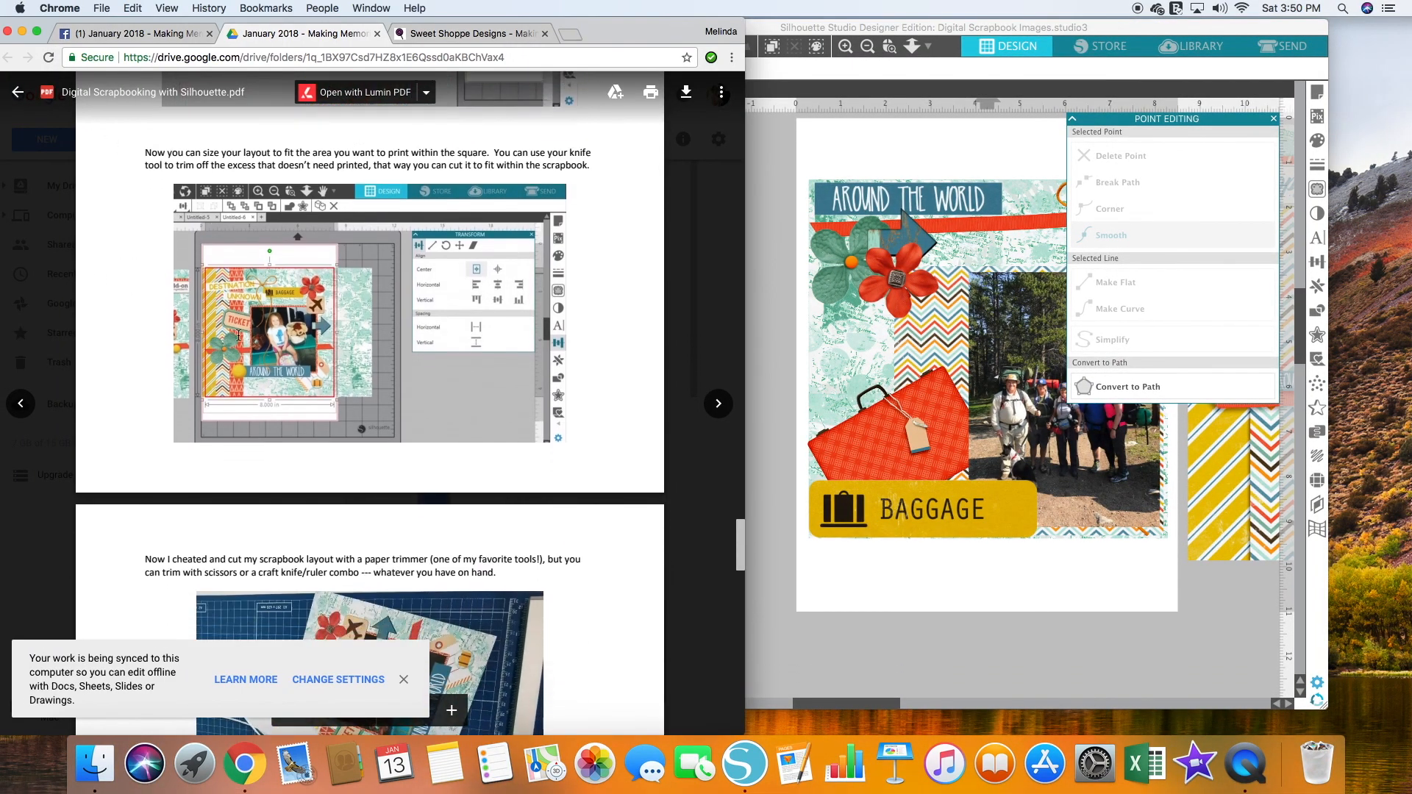
pyautogui.click(780, 168)
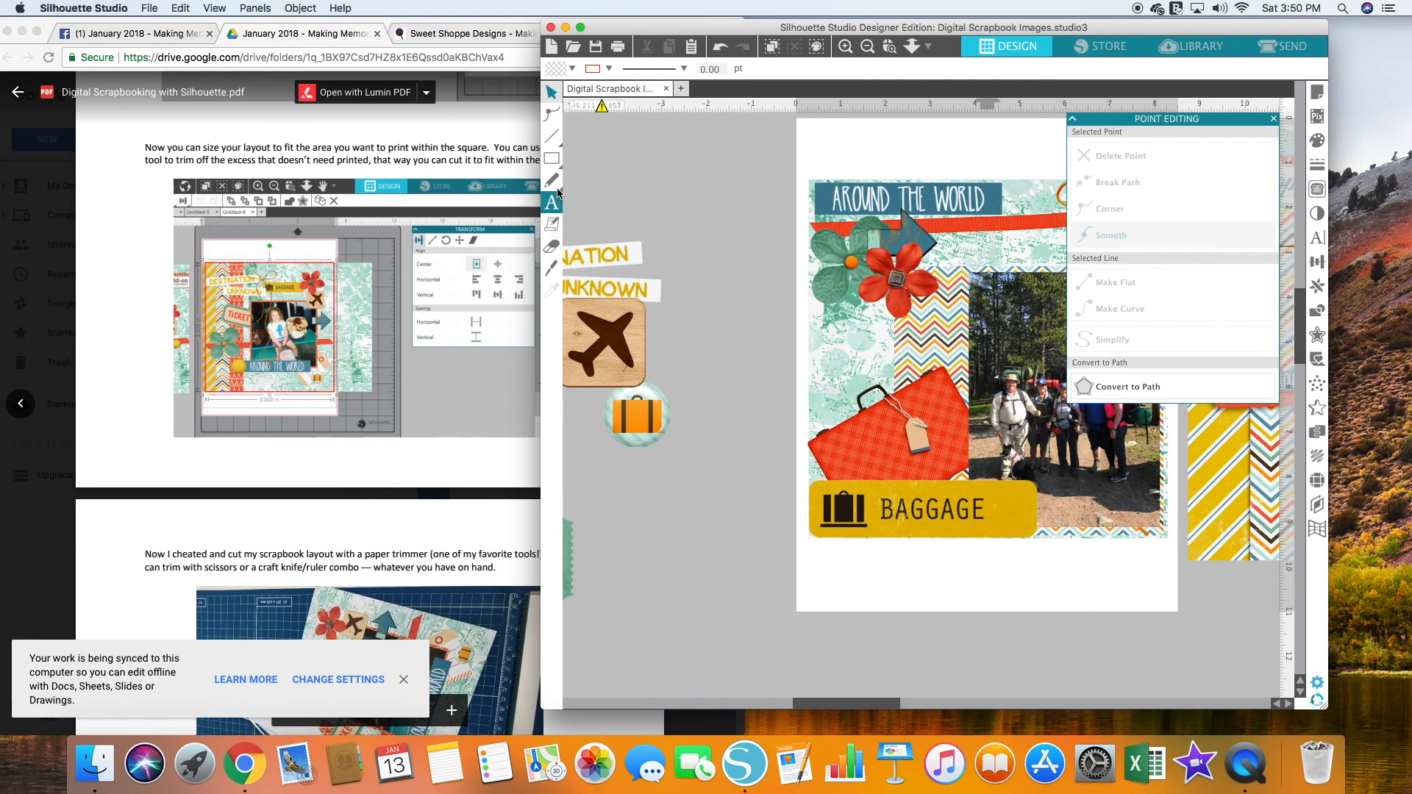
# Draw a rectangle beside the page and set both its width and height to 8 in.
pyautogui.click(552, 158)
pyautogui.moveTo(675, 175); pyautogui.dragTo(770, 267)
pyautogui.click(771, 262)
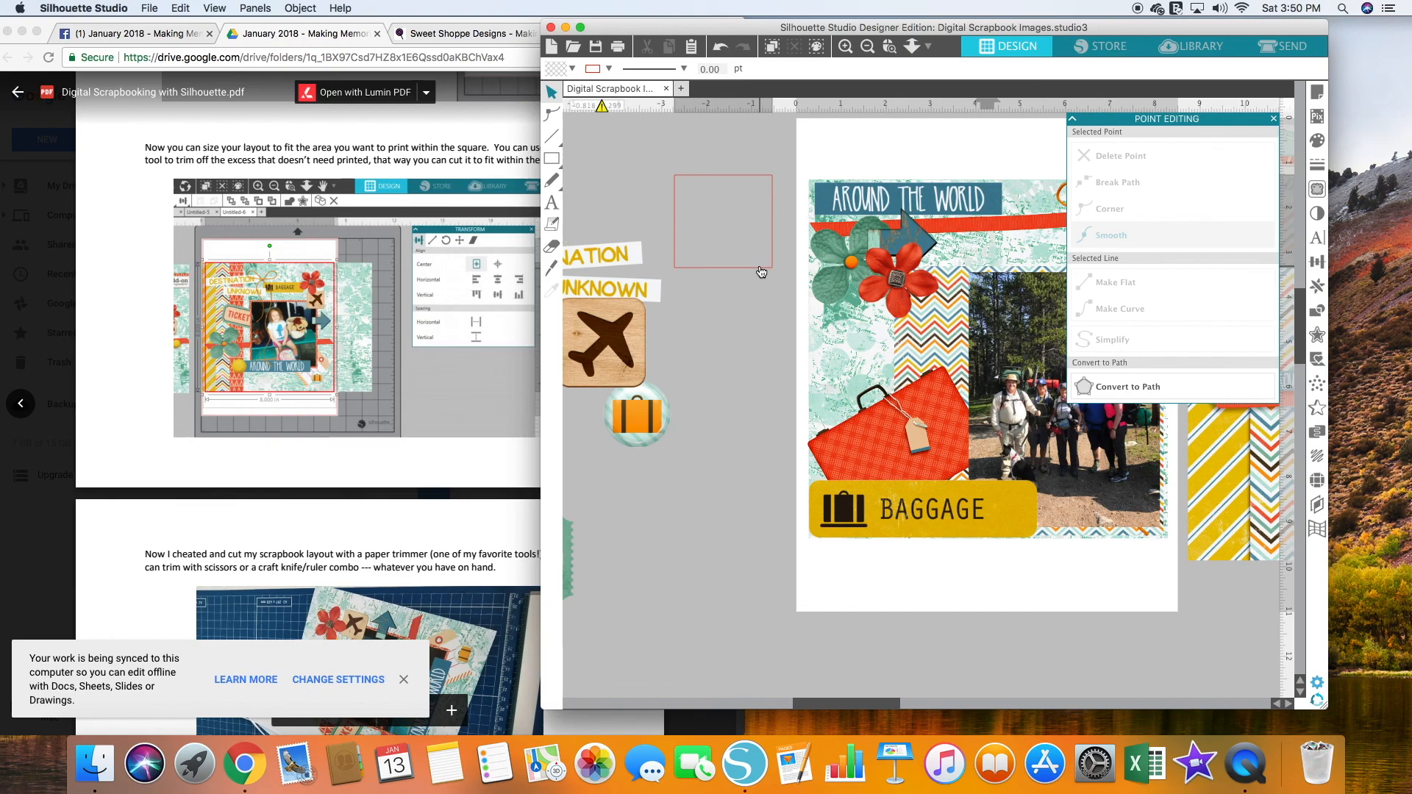
pyautogui.click(1317, 261)
pyautogui.click(1101, 137)
pyautogui.moveTo(1232, 287); pyautogui.dragTo(1170, 316)
pyautogui.write('8')
pyautogui.write('8')
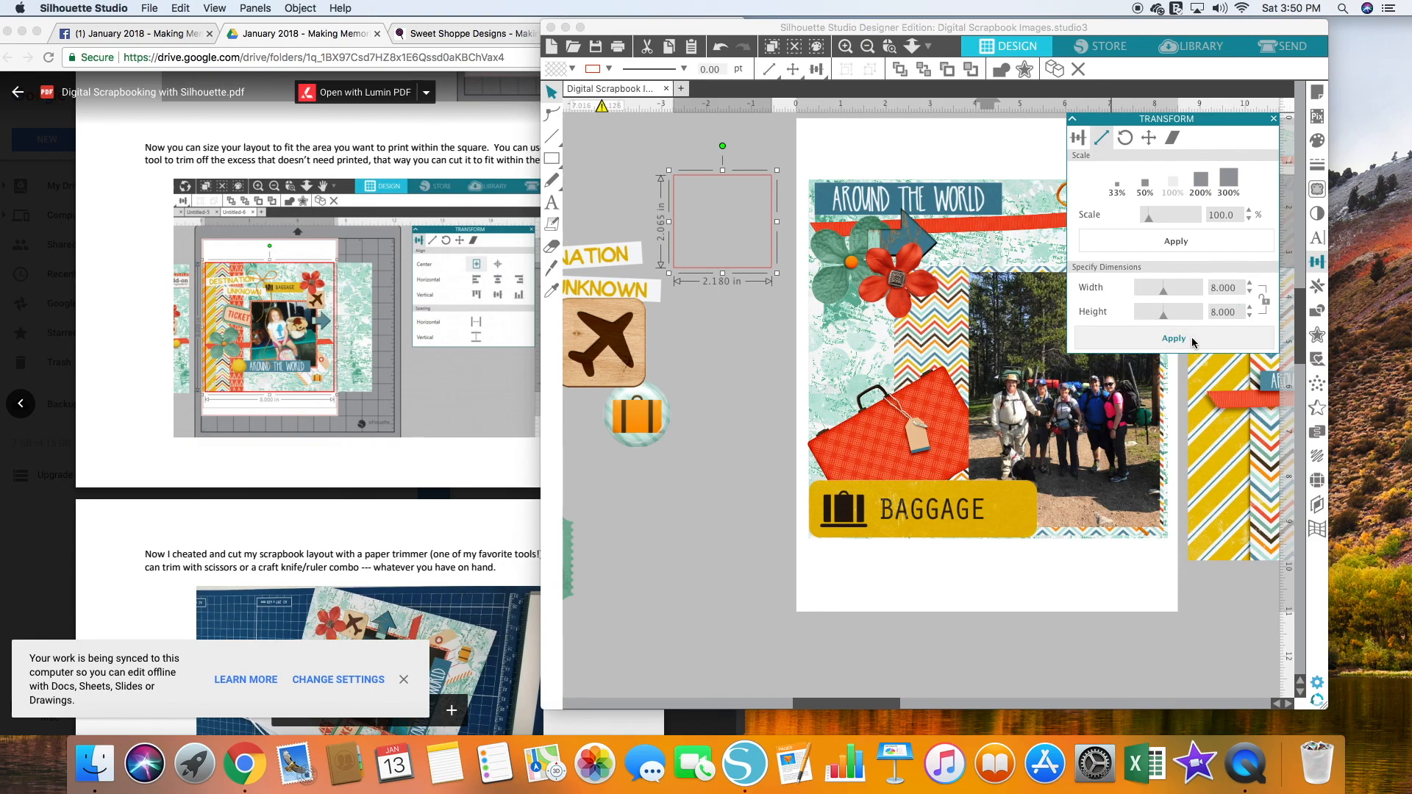
pyautogui.click(1193, 343)
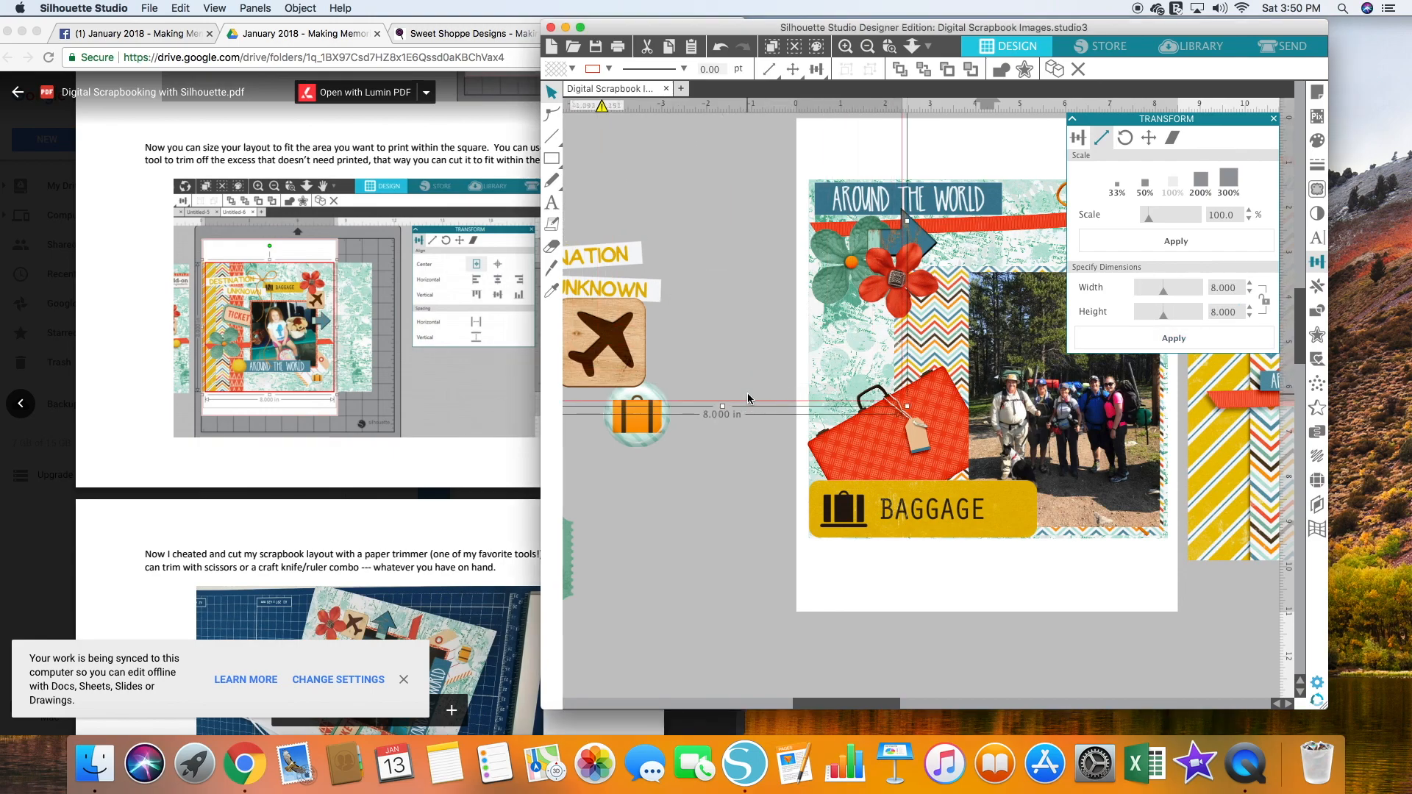
# Compare with the handout's example and align the 8 in square over the edges of the layout's background paper.
pyautogui.click(374, 325)
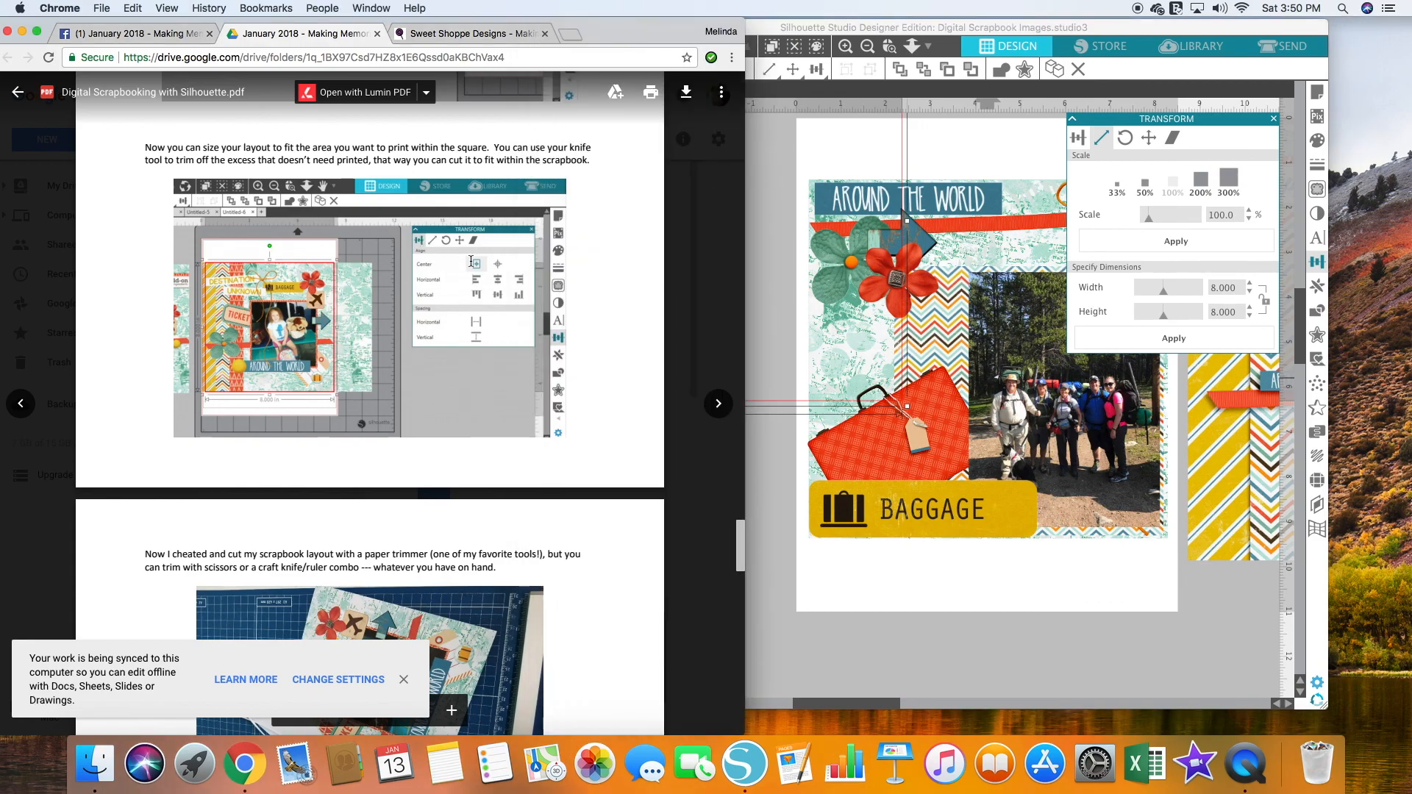
pyautogui.click(771, 397)
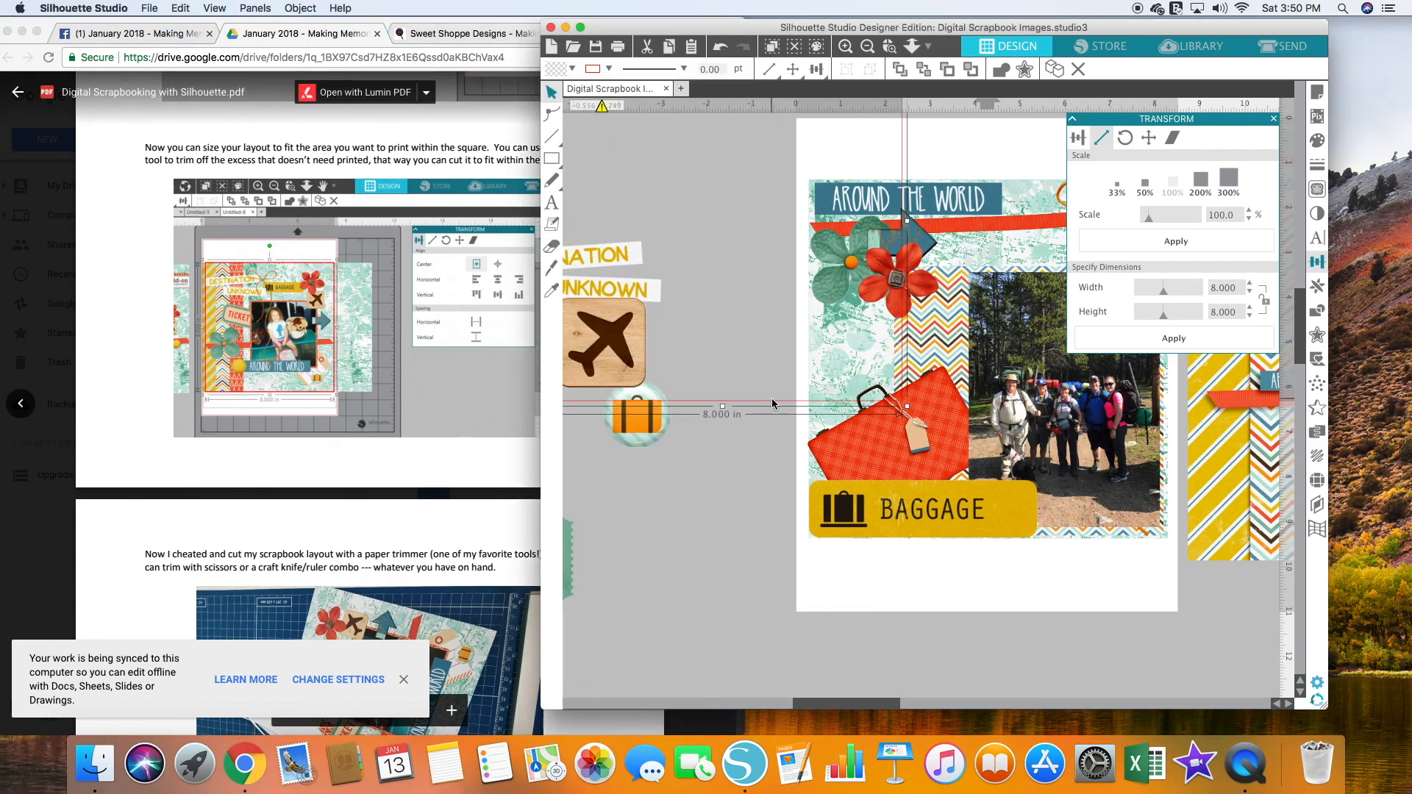
pyautogui.doubleClick(833, 414)
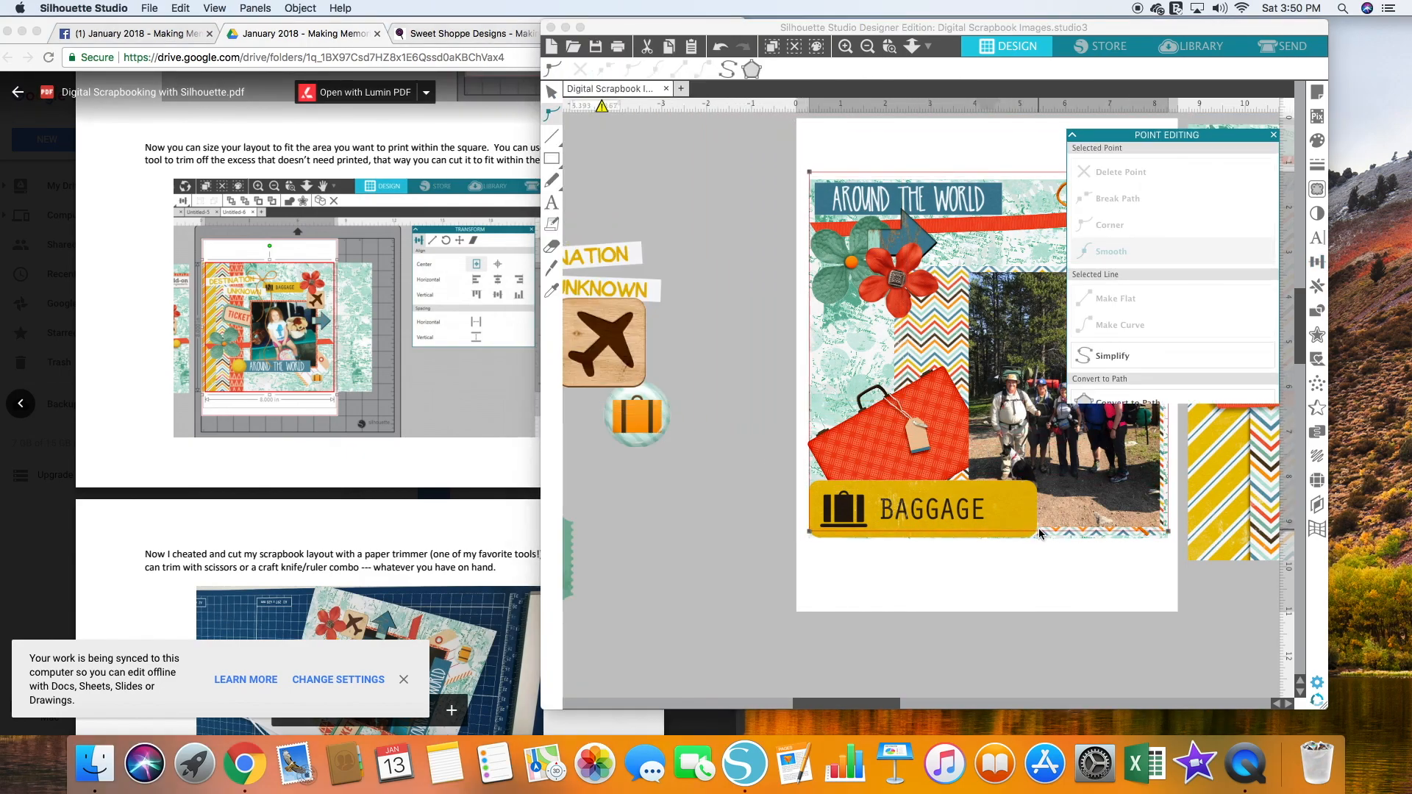
pyautogui.moveTo(1039, 528); pyautogui.dragTo(1035, 537)
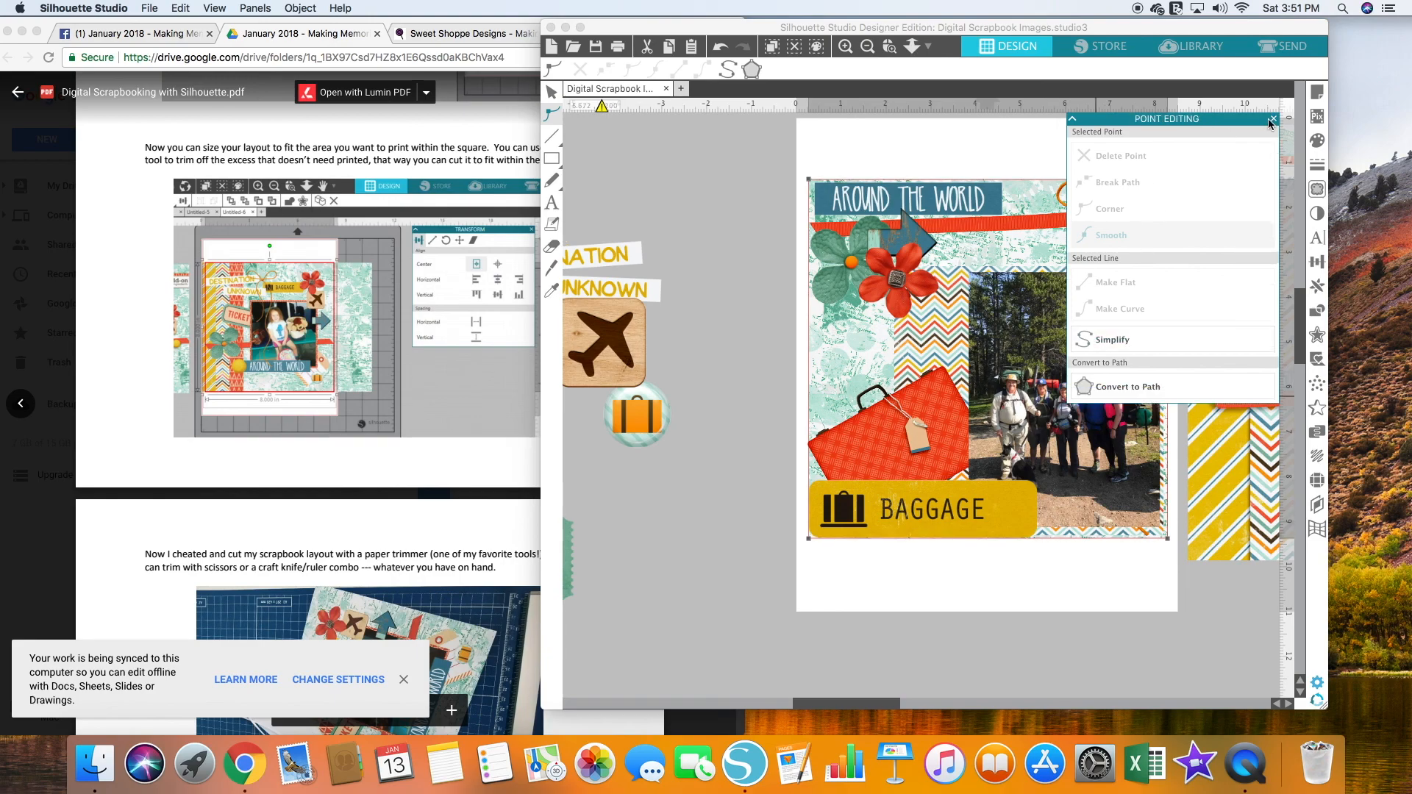
pyautogui.click(1271, 120)
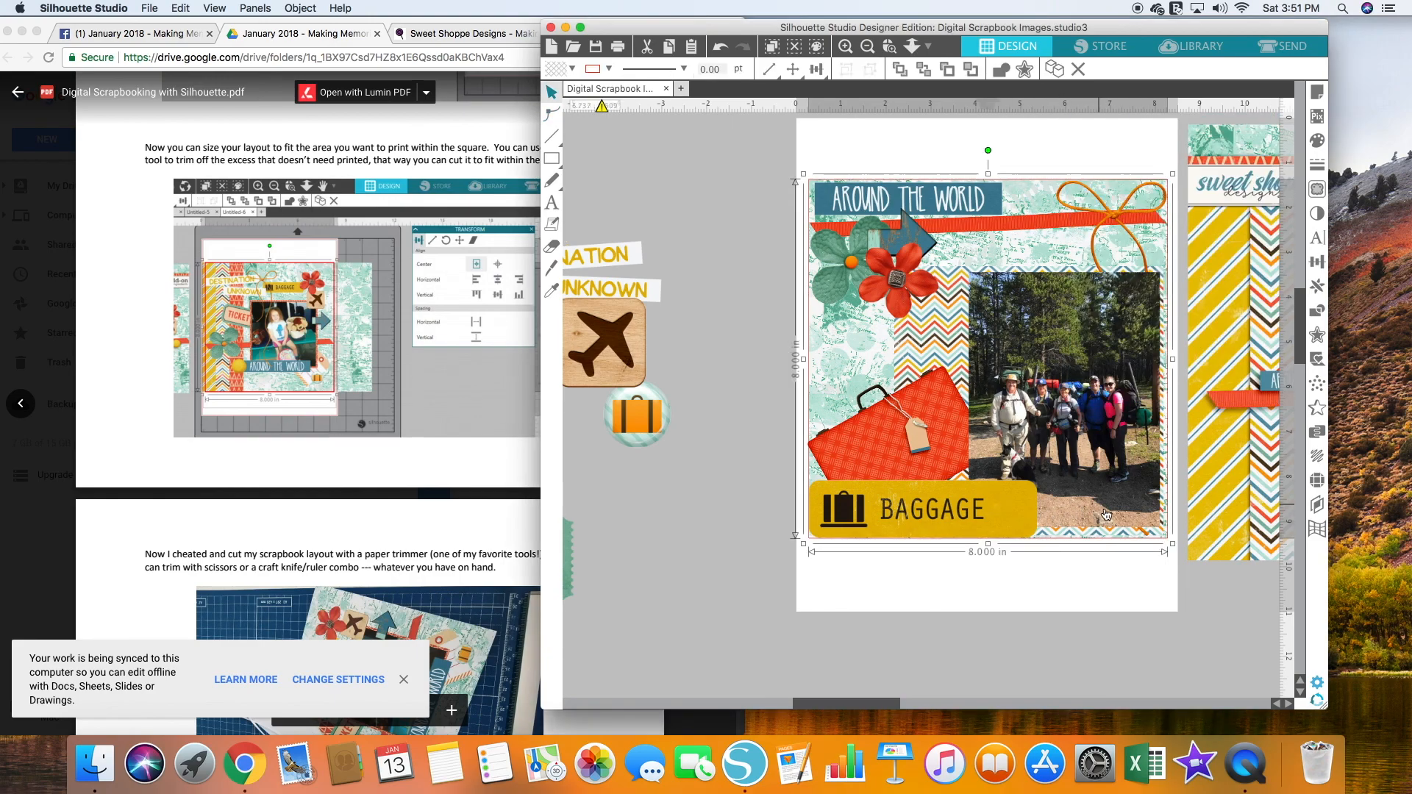
# Try to move the square, and undo both the BAGGAGE label's displacement and the square's placement over the layout.
pyautogui.moveTo(808, 537); pyautogui.dragTo(647, 555)
pyautogui.click(763, 156)
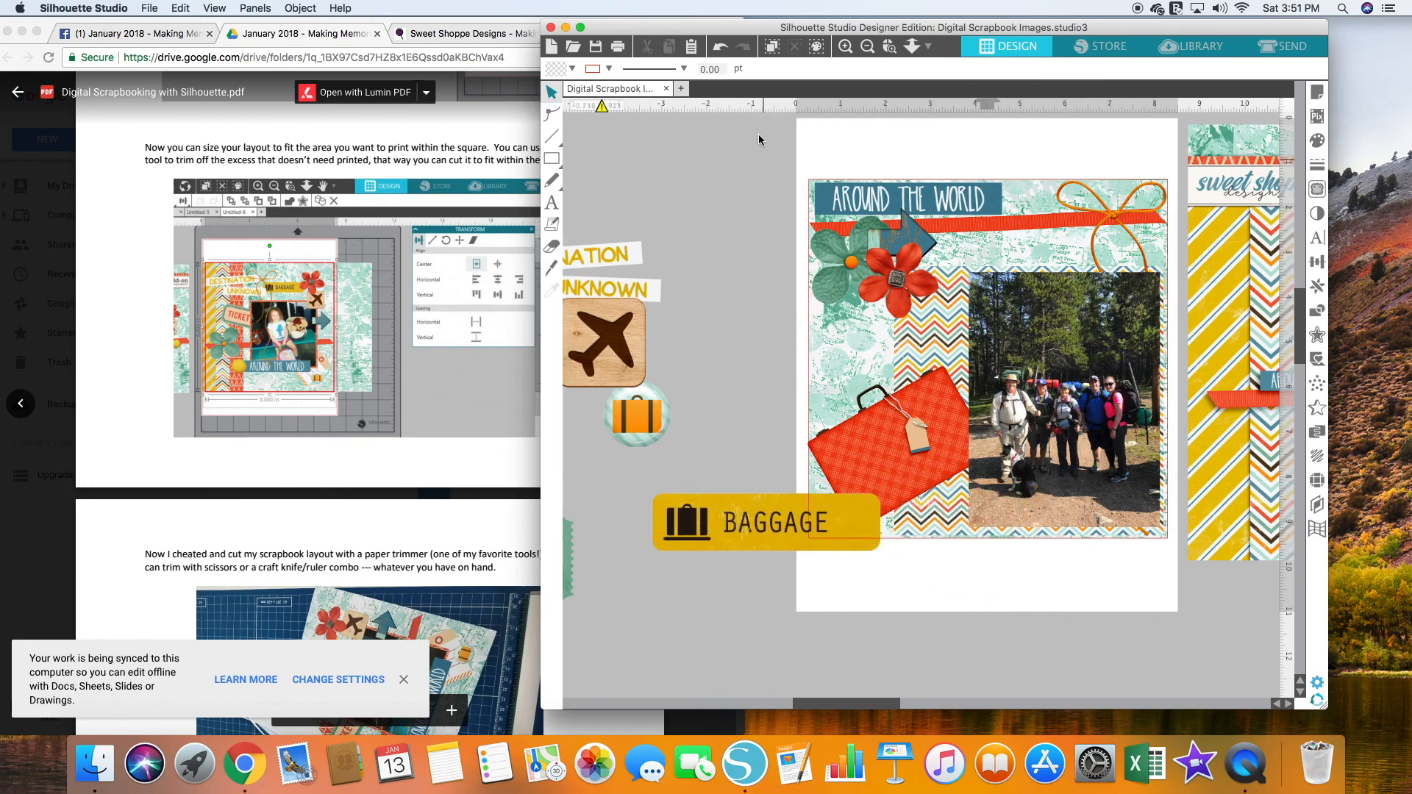
pyautogui.click(720, 49)
pyautogui.click(720, 49)
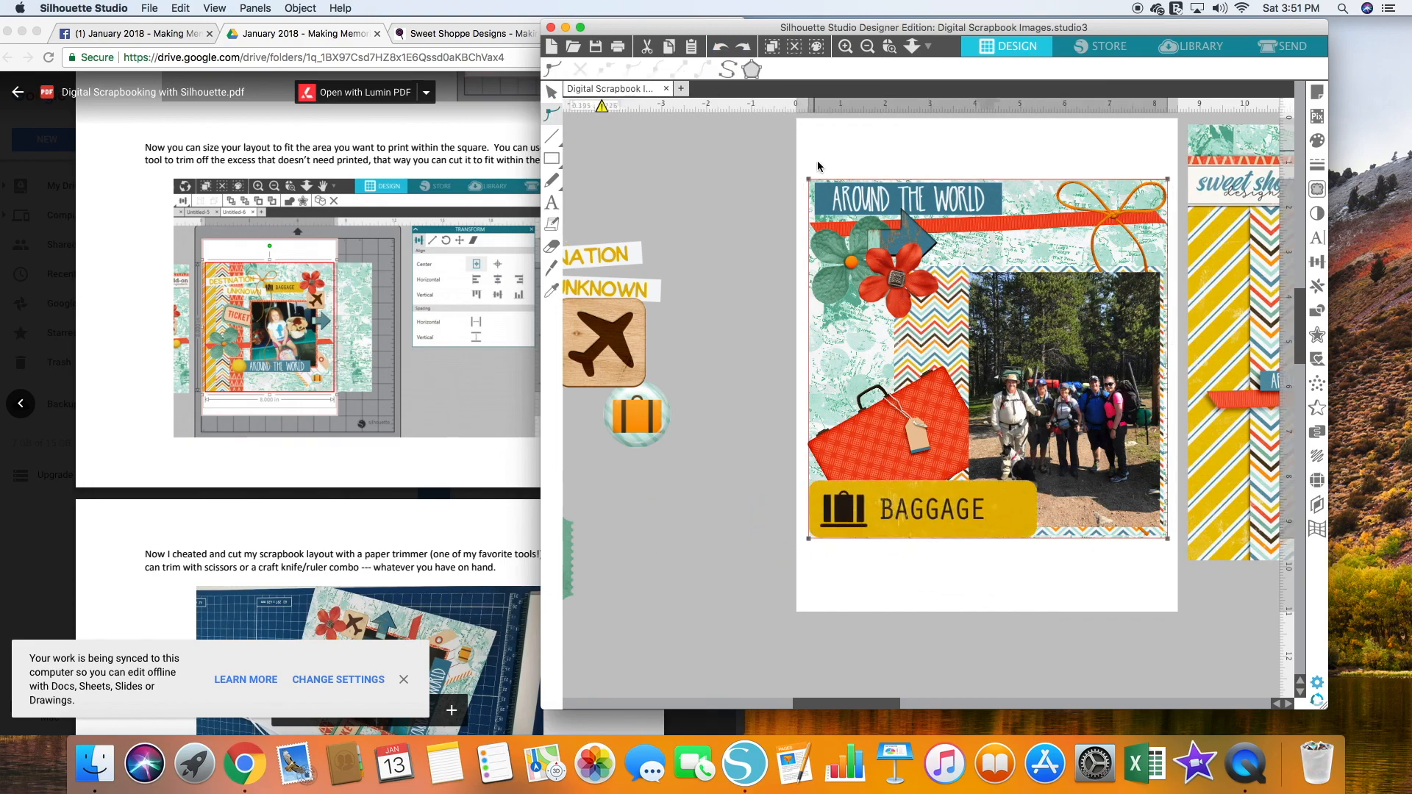
pyautogui.click(720, 48)
# Select the 8 in square outline and delete it.
pyautogui.click(741, 401)
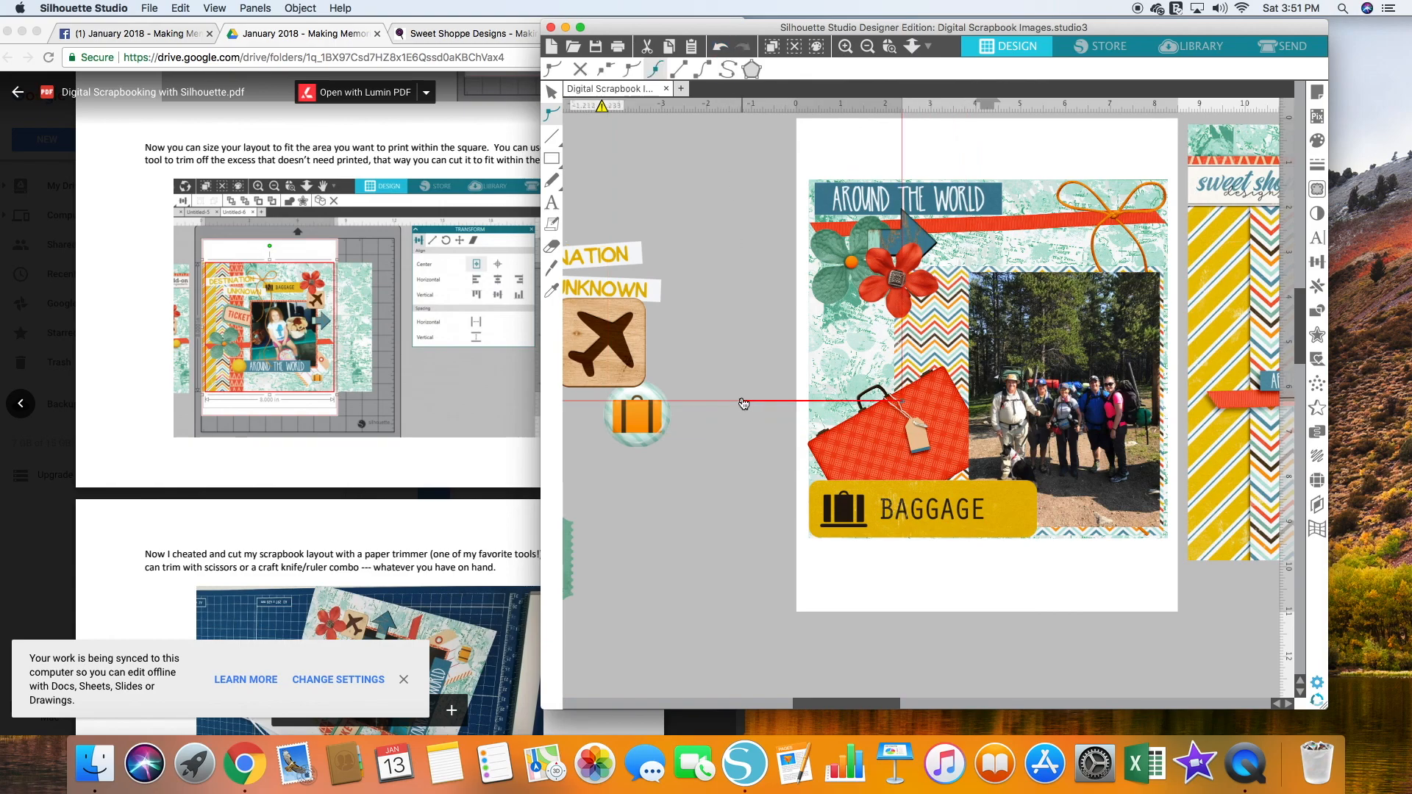
pyautogui.click(741, 404)
pyautogui.click(740, 403)
pyautogui.press('Delete')
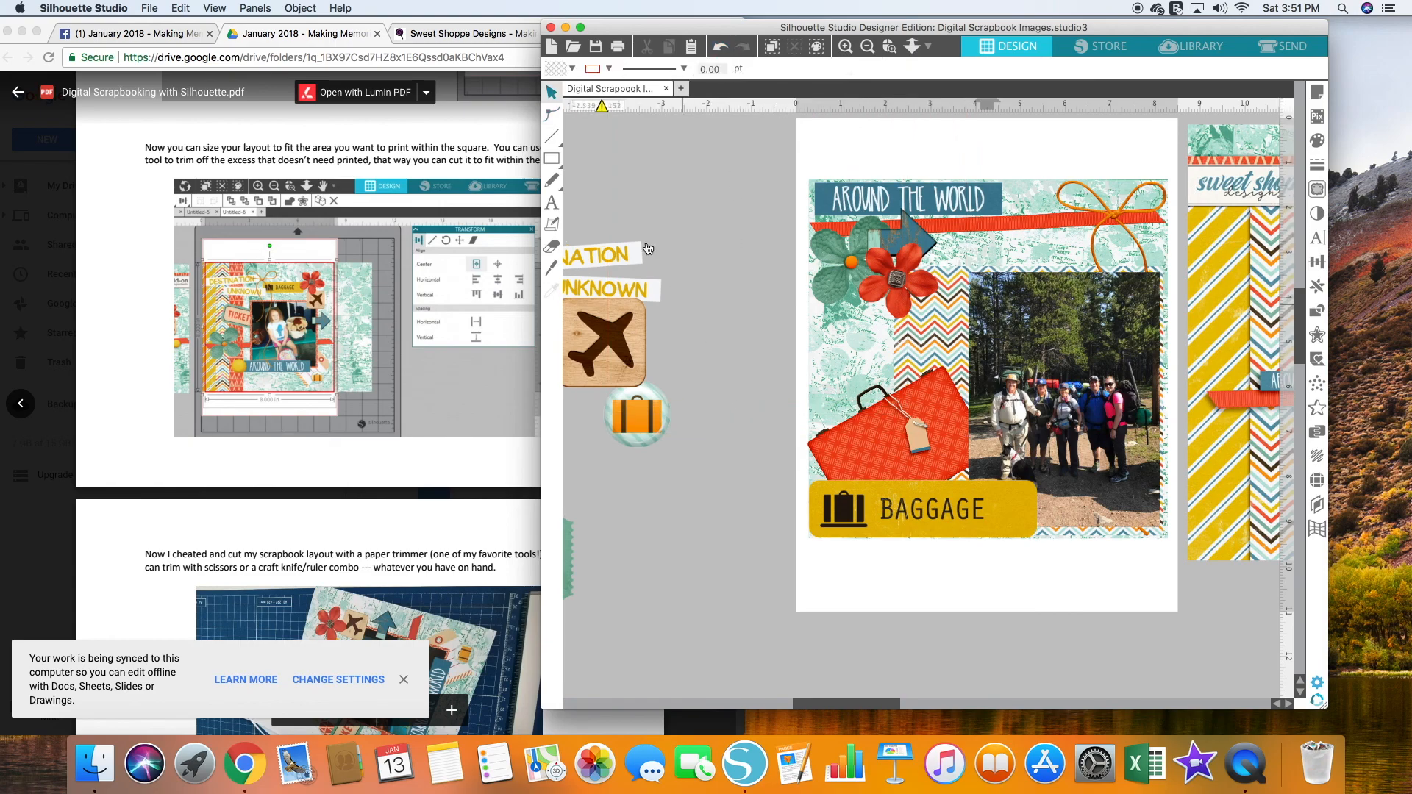
# Look through the handout's trimming instructions, and print one copy of all pages of the layout on the EPSON WP-4020 Series.
pyautogui.click(206, 461)
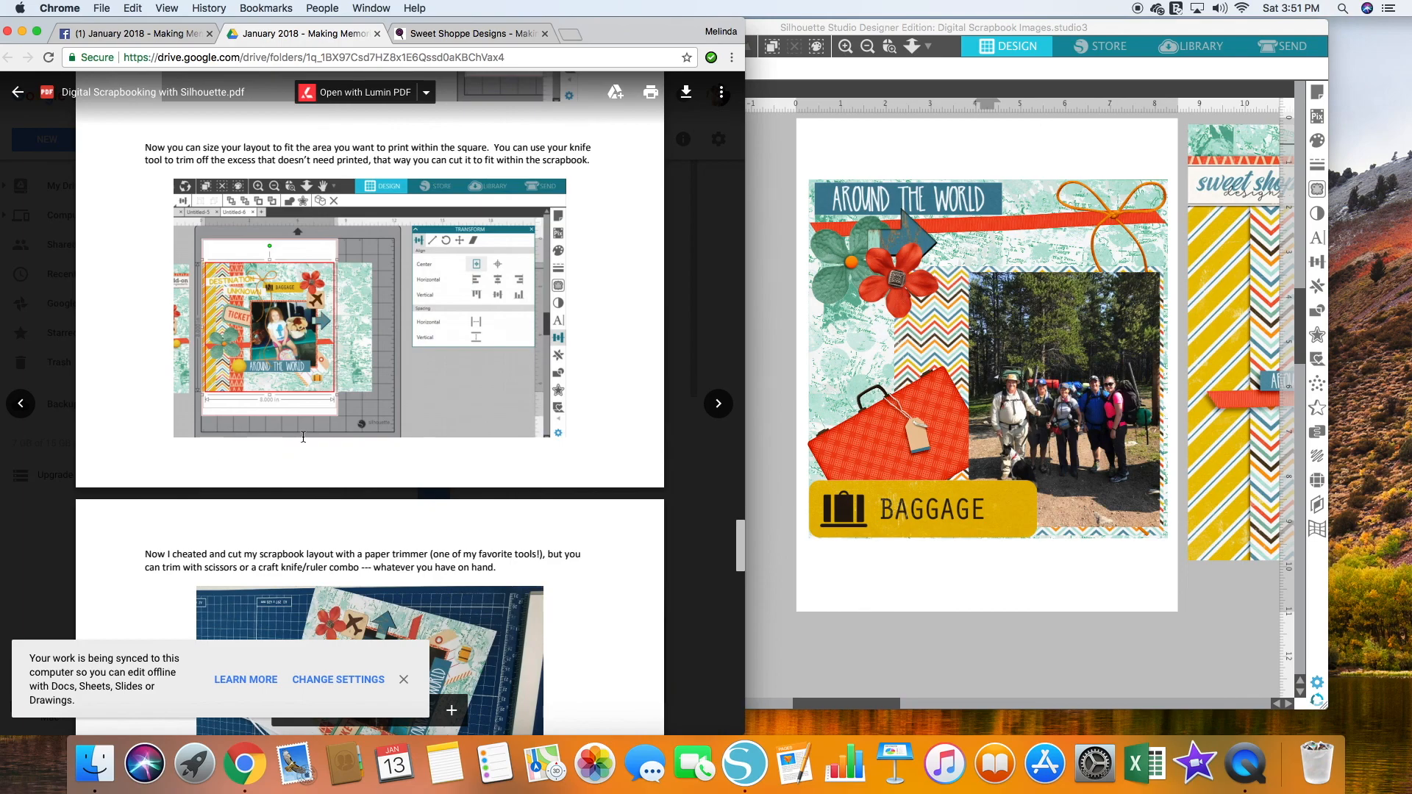
pyautogui.scroll(-10, 303, 437)
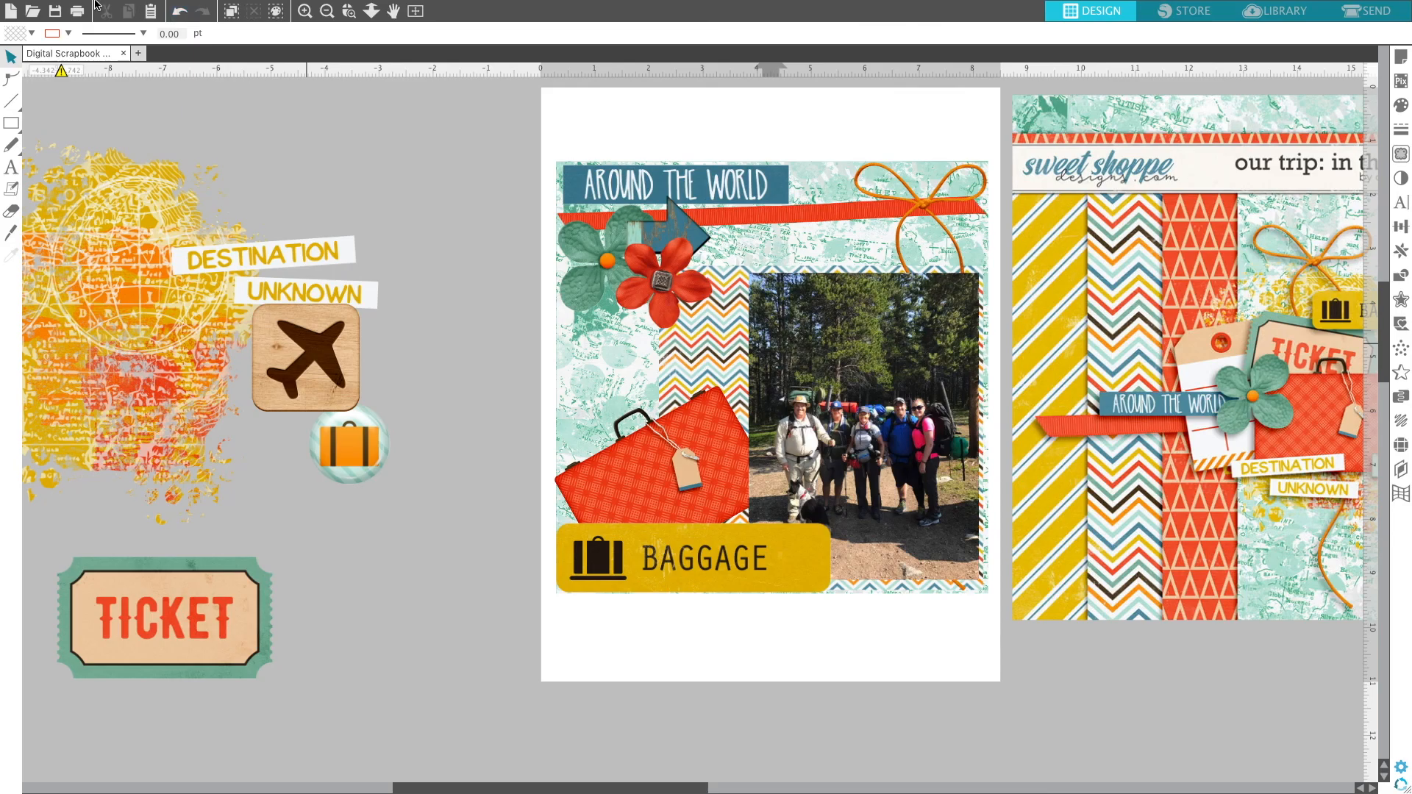
pyautogui.moveTo(103, 4)
pyautogui.click(149, 7)
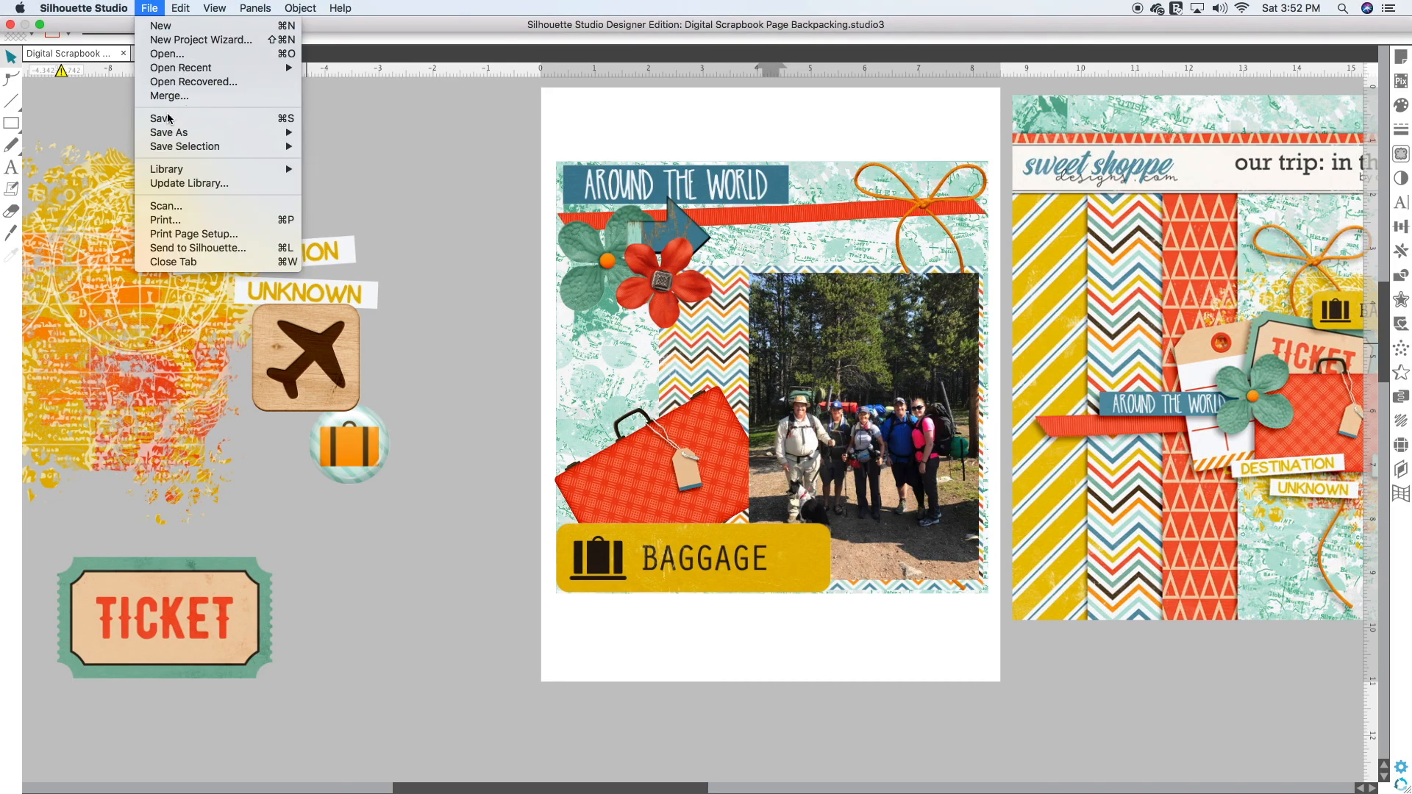
pyautogui.click(162, 5)
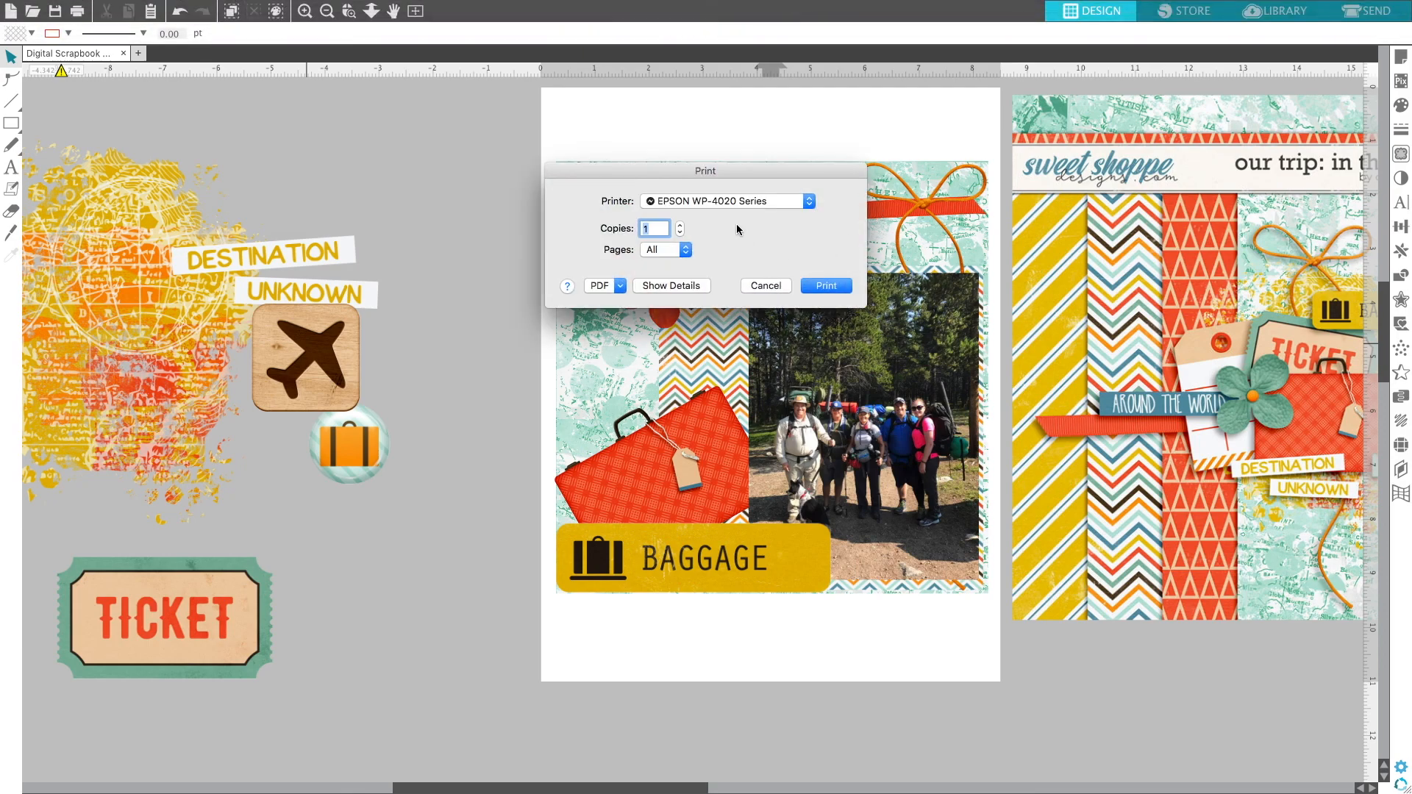
pyautogui.click(834, 289)
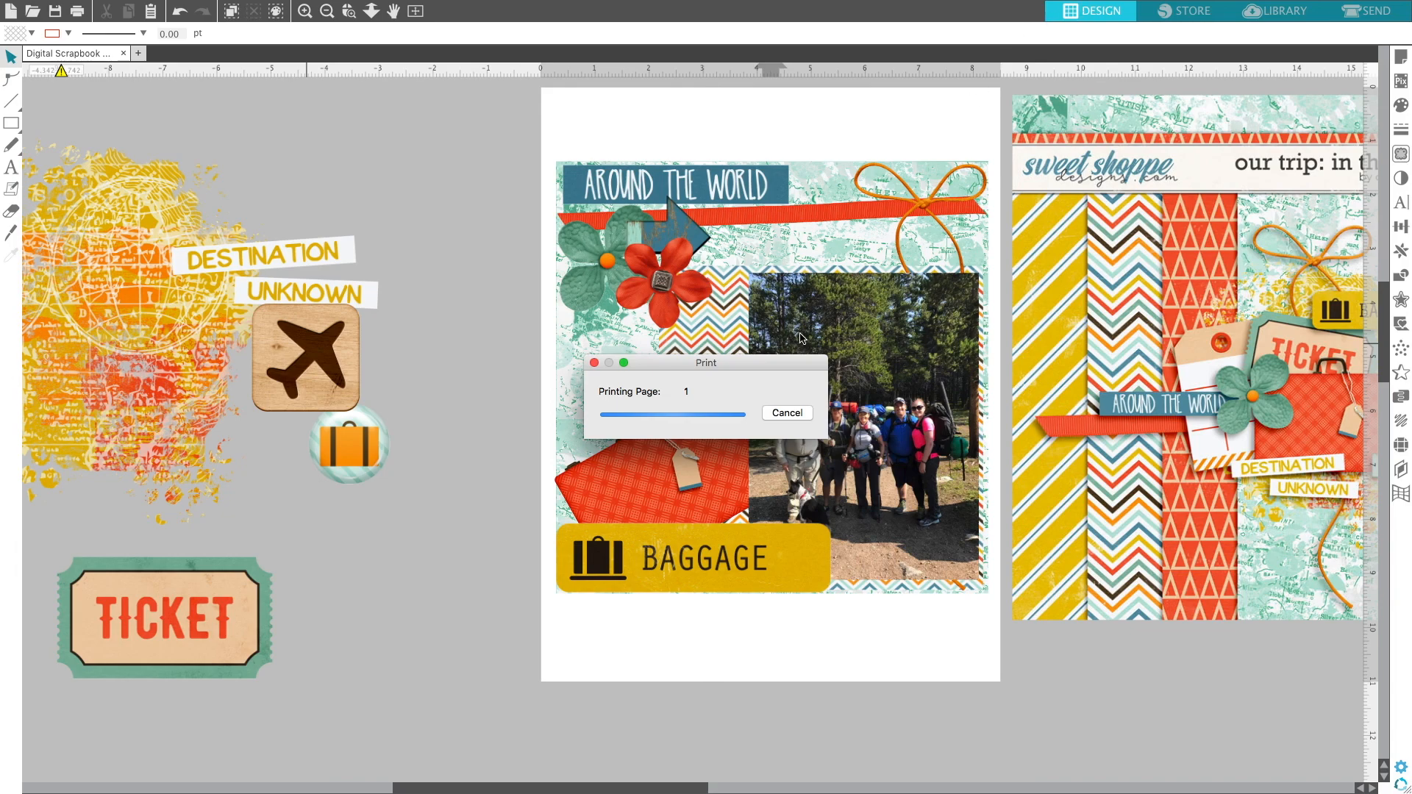
pyautogui.moveTo(1044, 1)
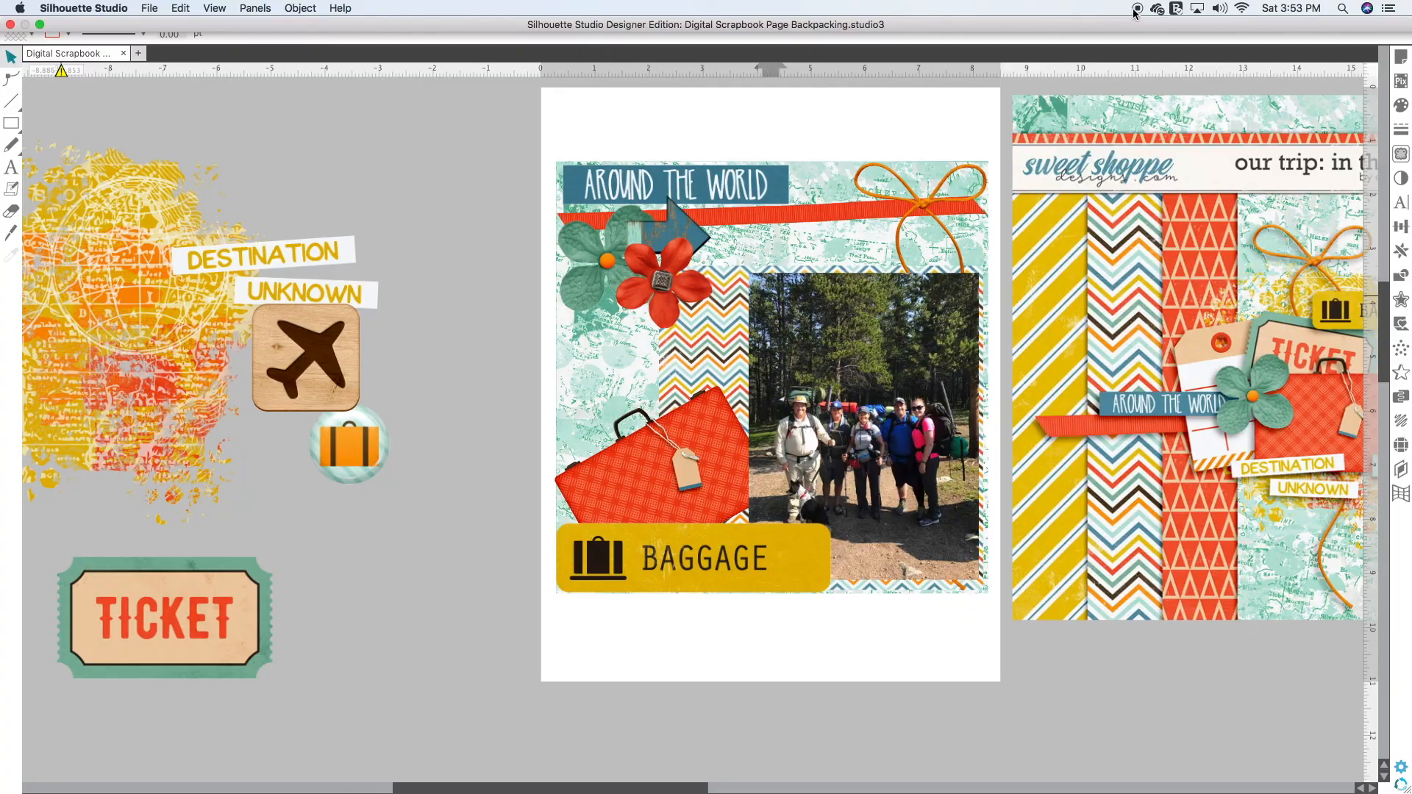